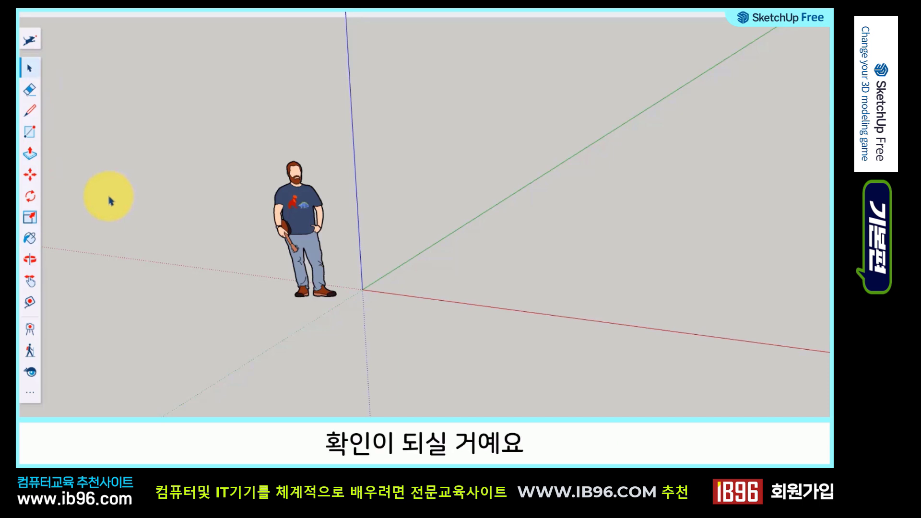
Draw a rectangle on the ground between the red and green axes by two opposite corners, near the origin.
click(30, 134)
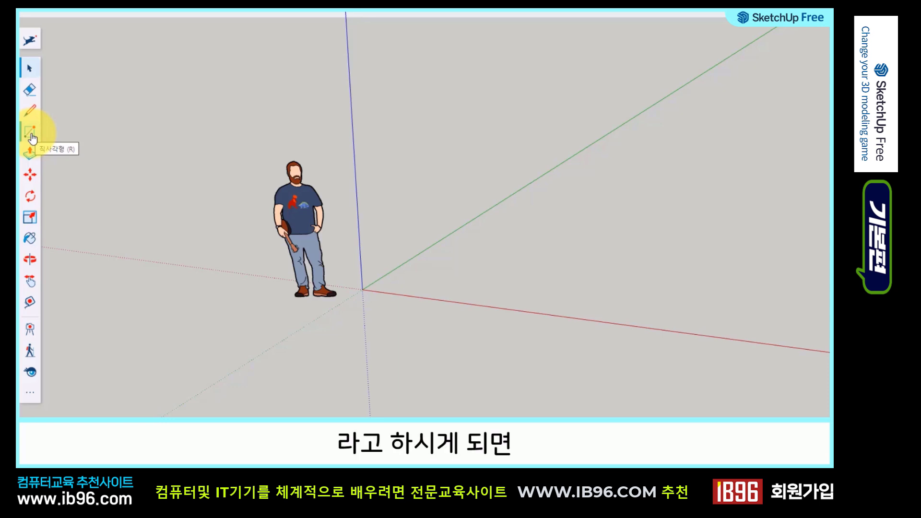
click(30, 133)
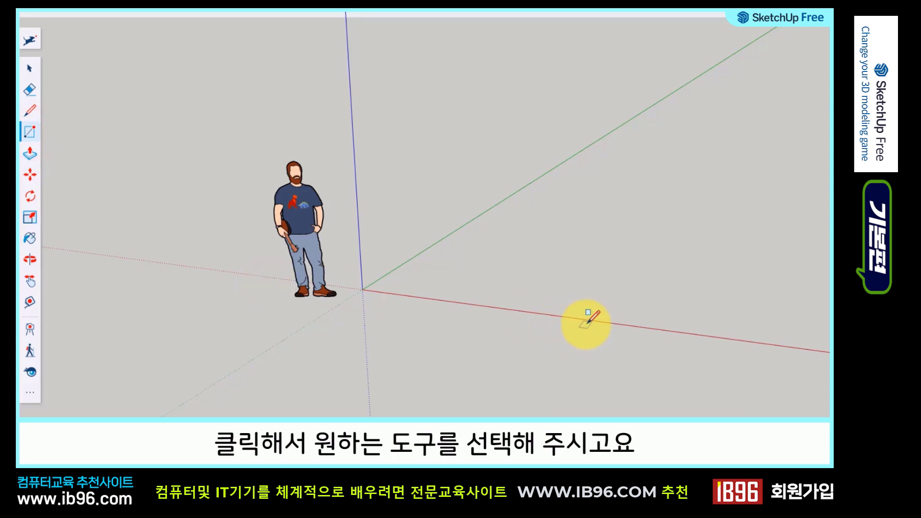
mouse_move(622, 289)
middle_down()
mouse_move(596, 309)
mouse_move(534, 319)
mouse_move(565, 318)
mouse_move(469, 278)
mouse_move(370, 263)
middle_up()
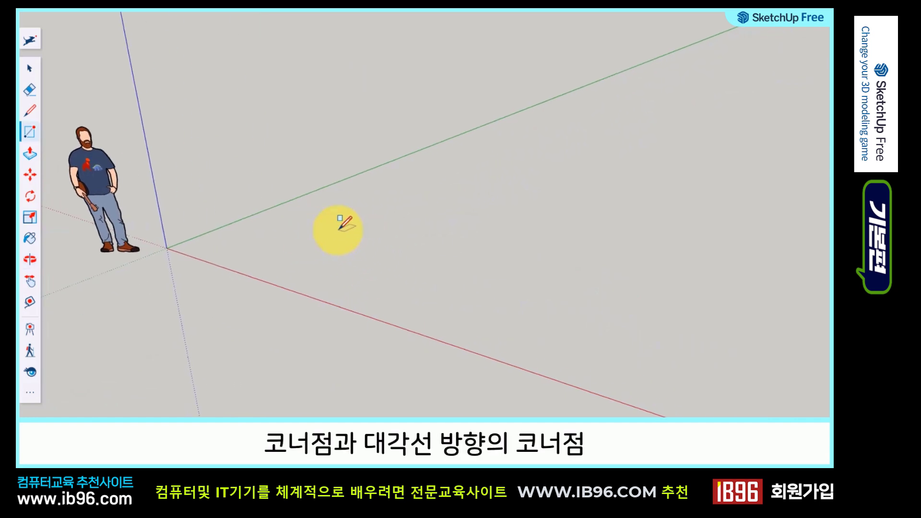
click(258, 248)
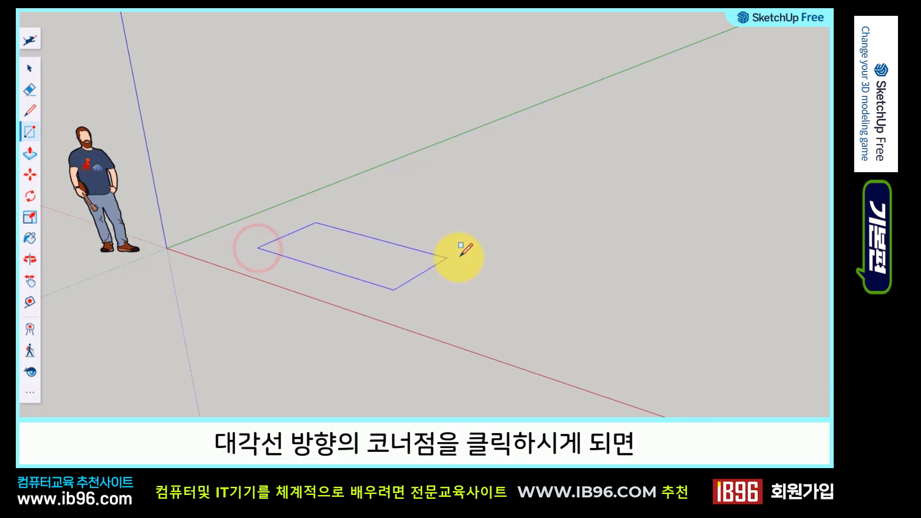
click(529, 249)
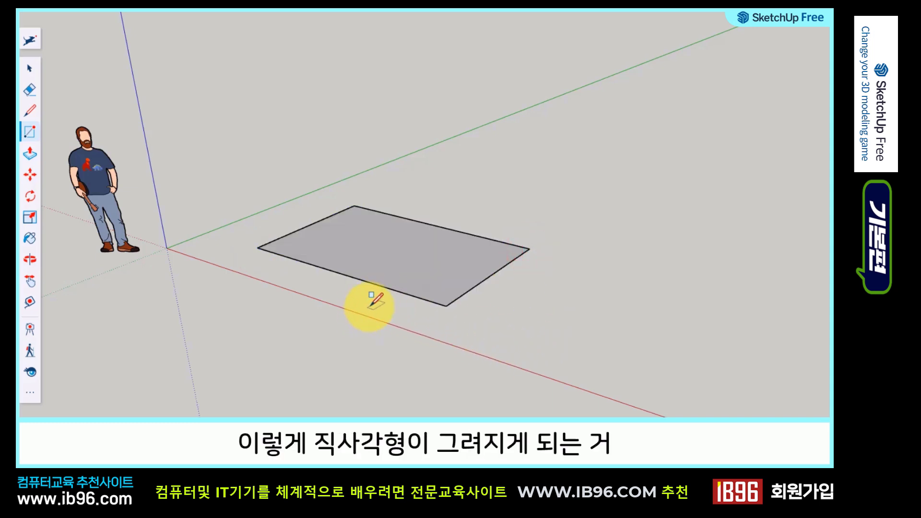
Select the rectangle's edges one at a time and then its face to examine them as separate entities.
middle_drag(370, 309, 358, 381)
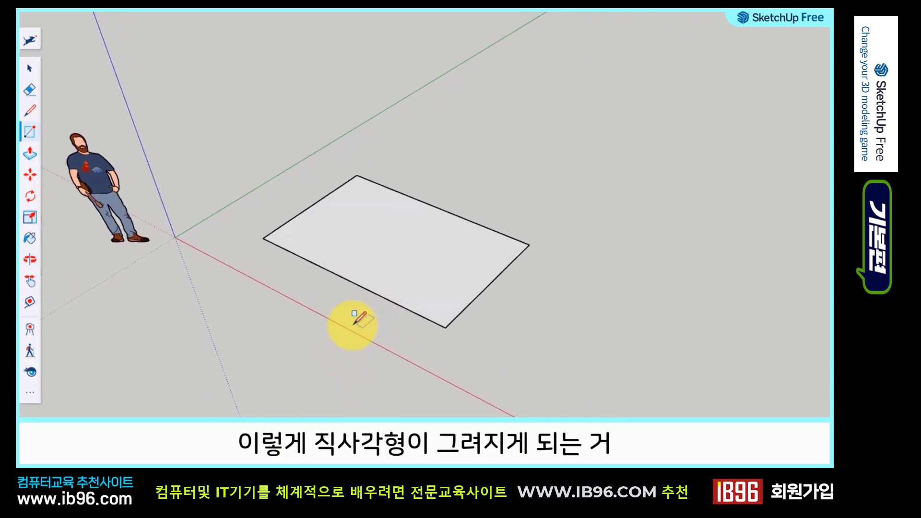
scroll(355, 319, up, 2)
middle_drag(367, 307, 365, 322)
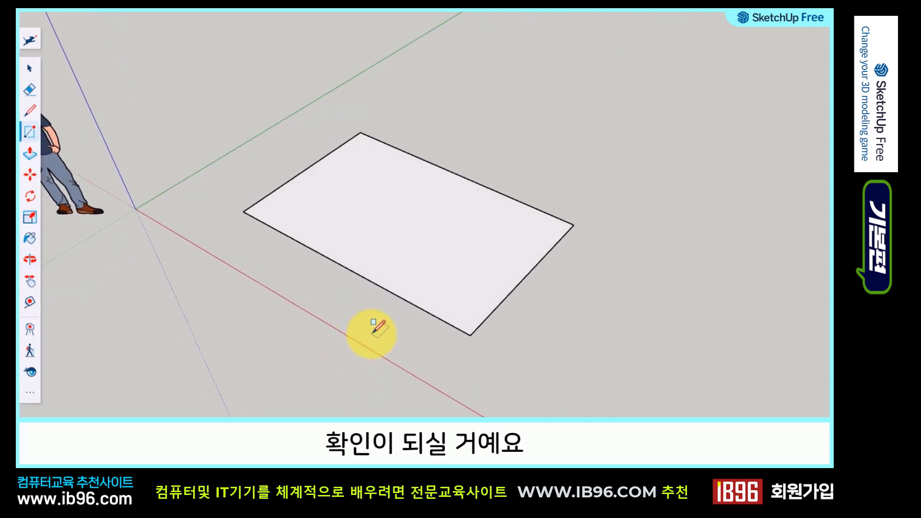
click(30, 68)
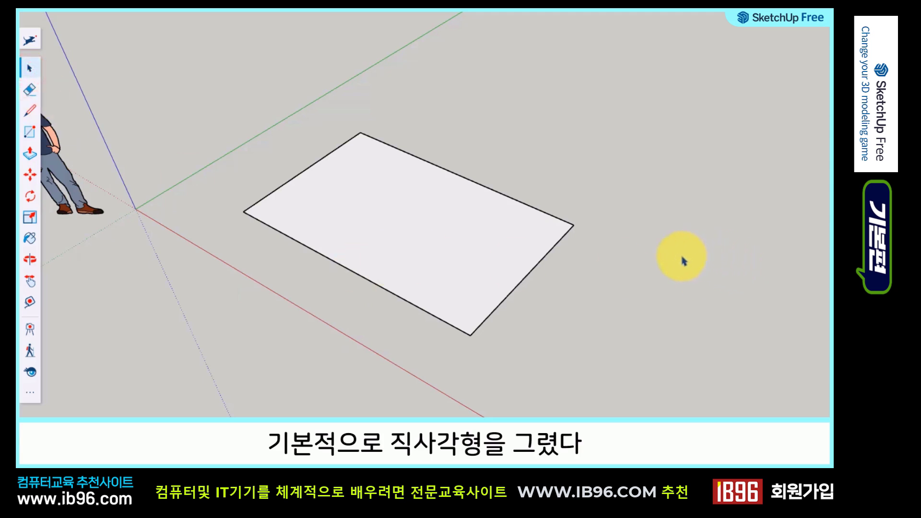
click(363, 276)
click(524, 280)
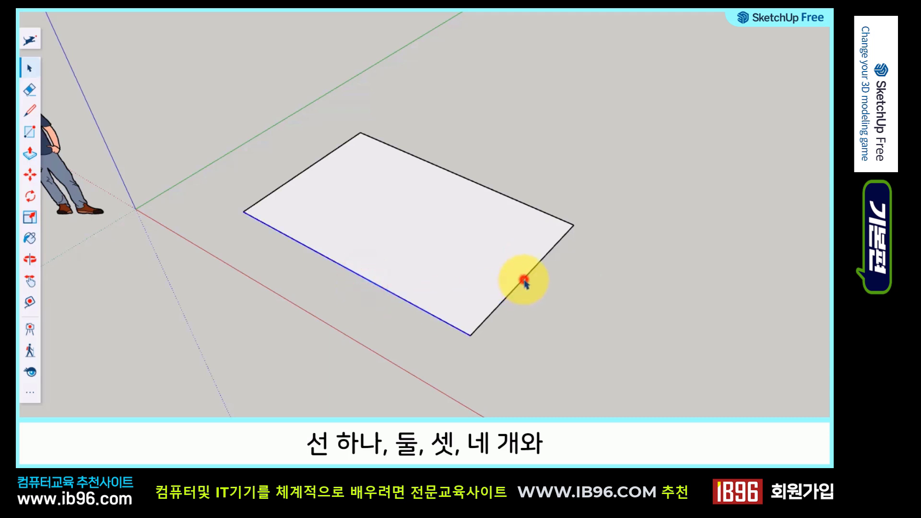
click(524, 203)
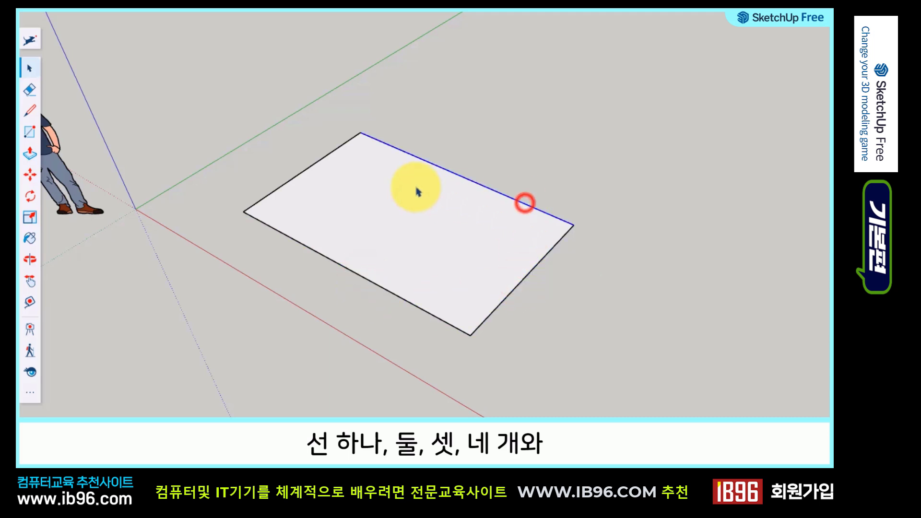
click(324, 158)
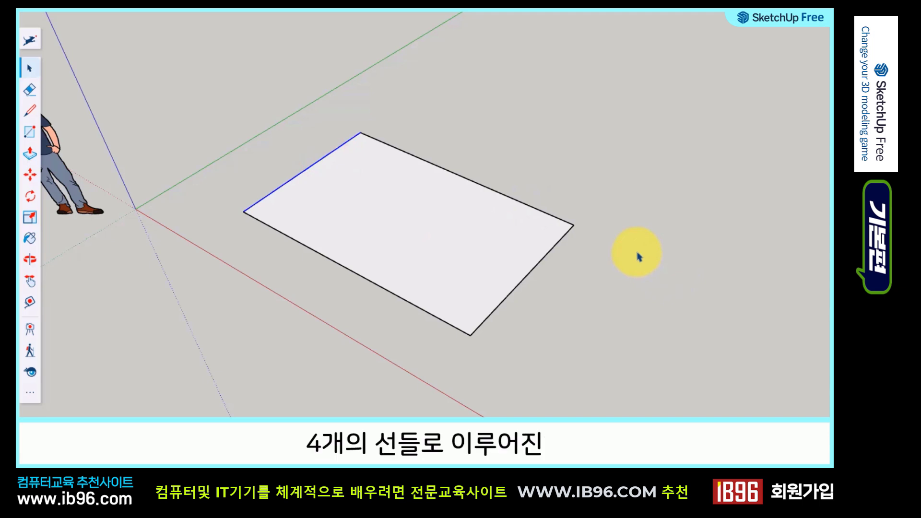
click(408, 223)
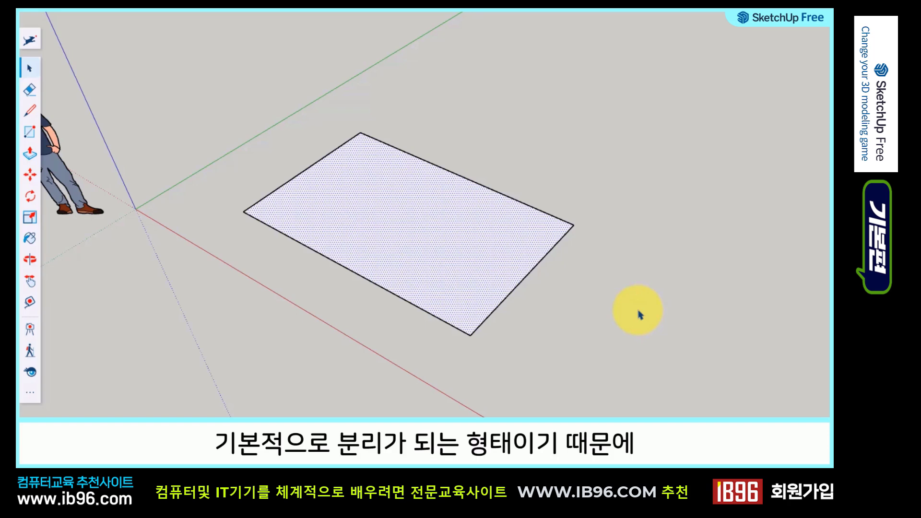
click(304, 164)
click(331, 259)
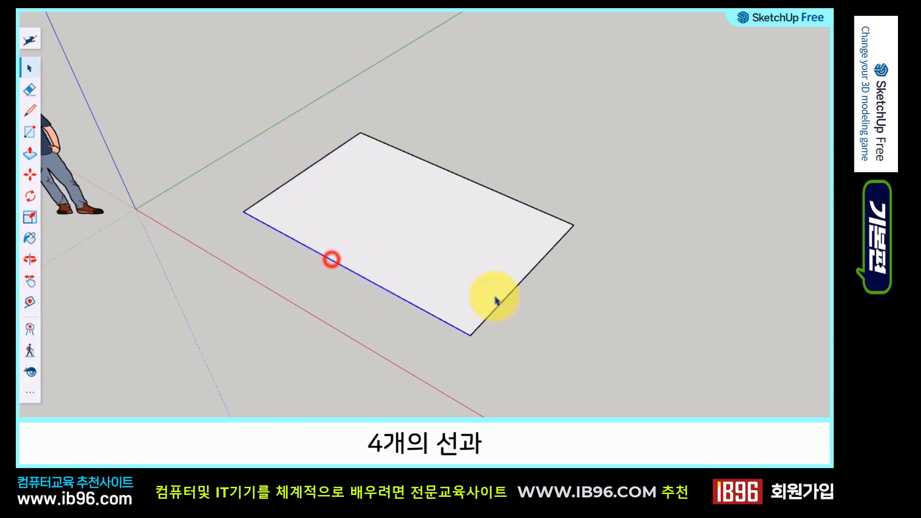
click(529, 273)
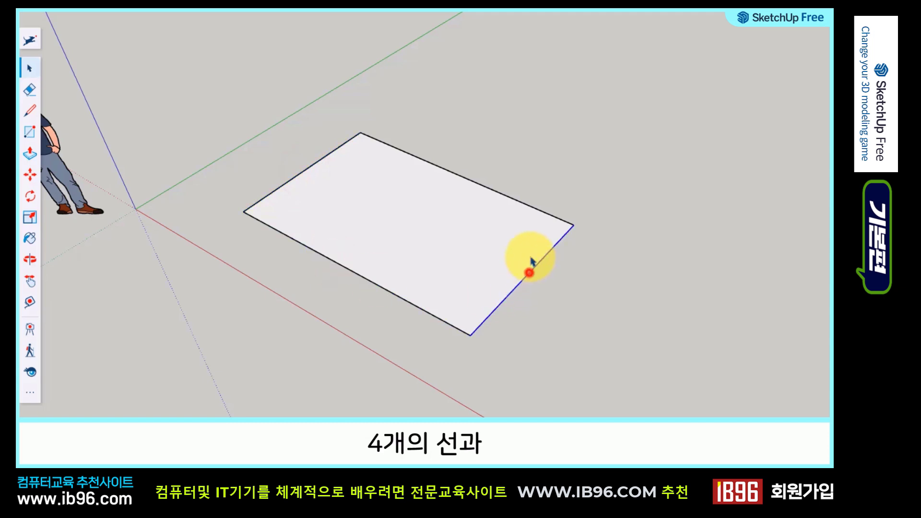
click(526, 207)
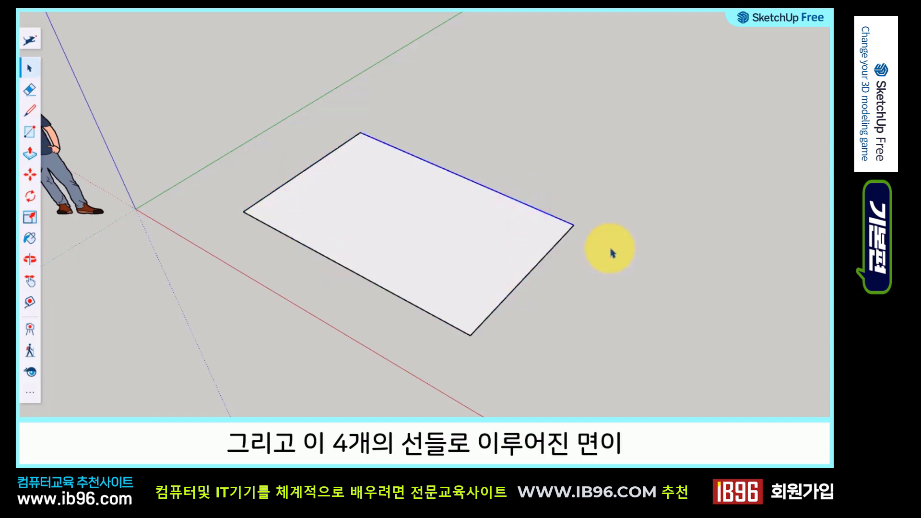
click(383, 210)
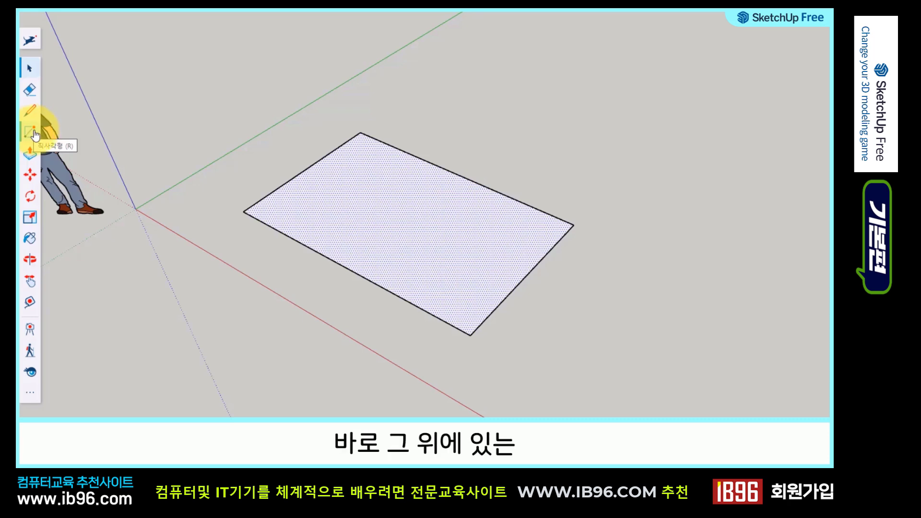
Draw a second, smaller rectangle beside the first with the Line tool, closing its four edges at the starting point.
click(27, 113)
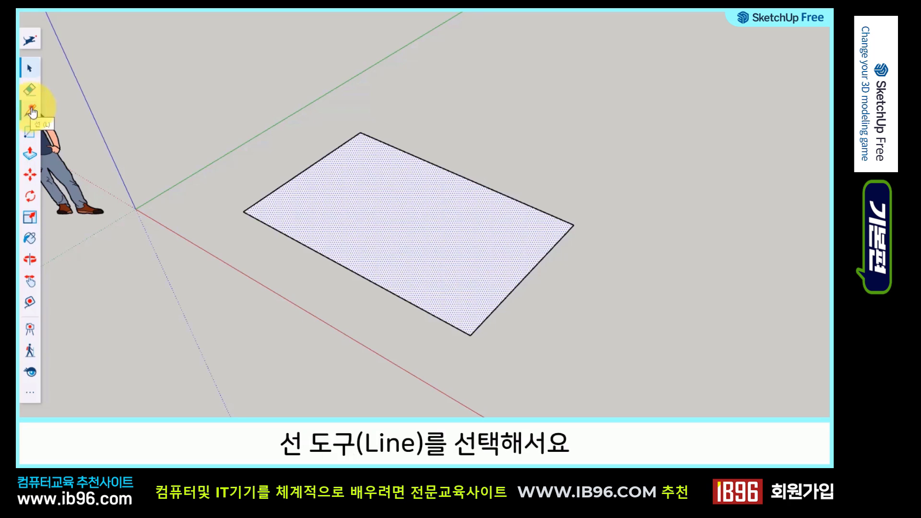
click(31, 110)
mouse_move(608, 333)
shift+middle_down()
mouse_move(600, 315)
mouse_move(356, 200)
shift+middle_up()
click(307, 221)
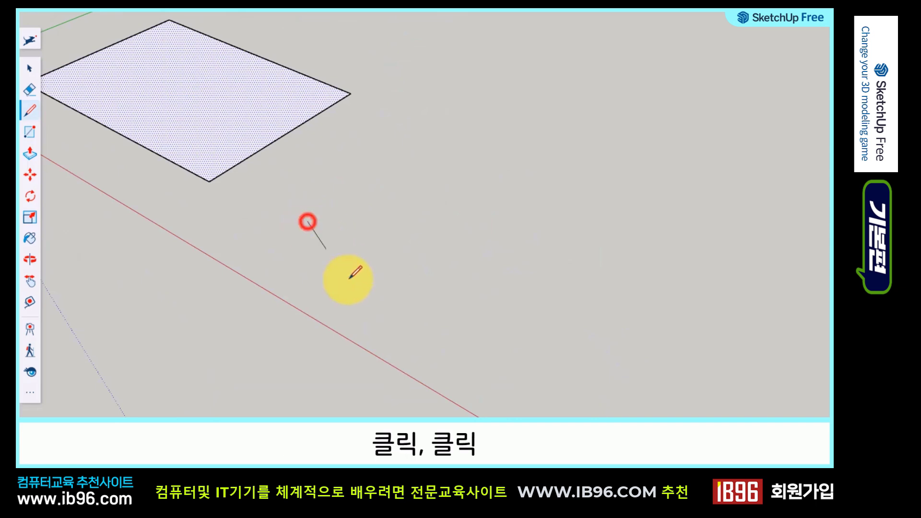
click(473, 306)
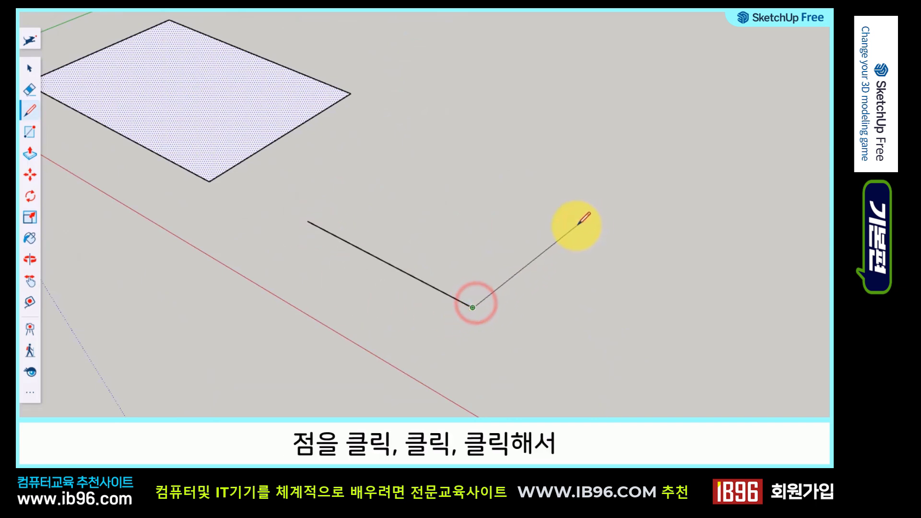
click(554, 223)
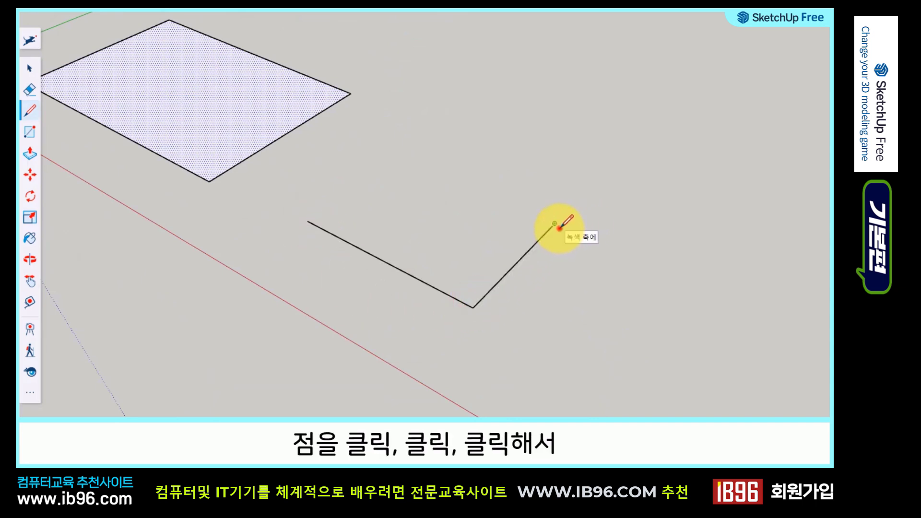
click(397, 155)
click(307, 221)
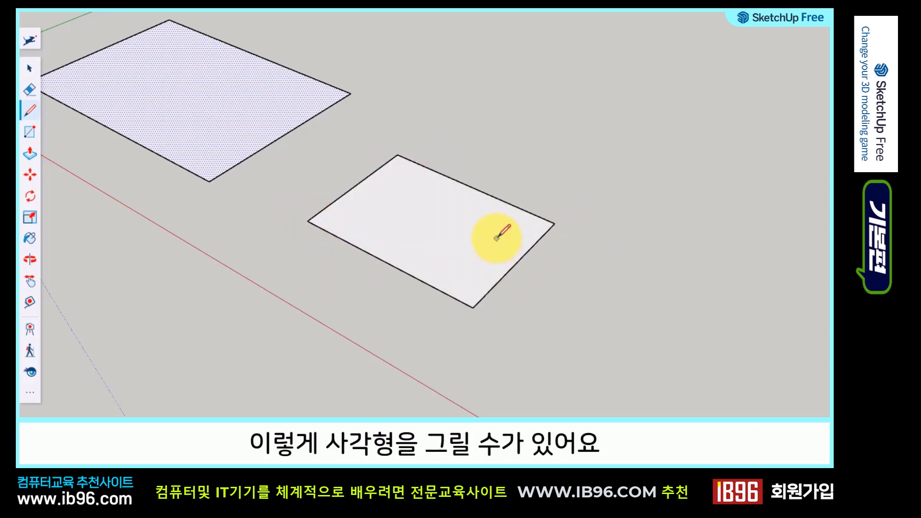
Select the edges and face of the line-drawn rectangle individually to compare its structure with the first rectangle.
key(o)
drag(446, 240, 443, 267)
key(l)
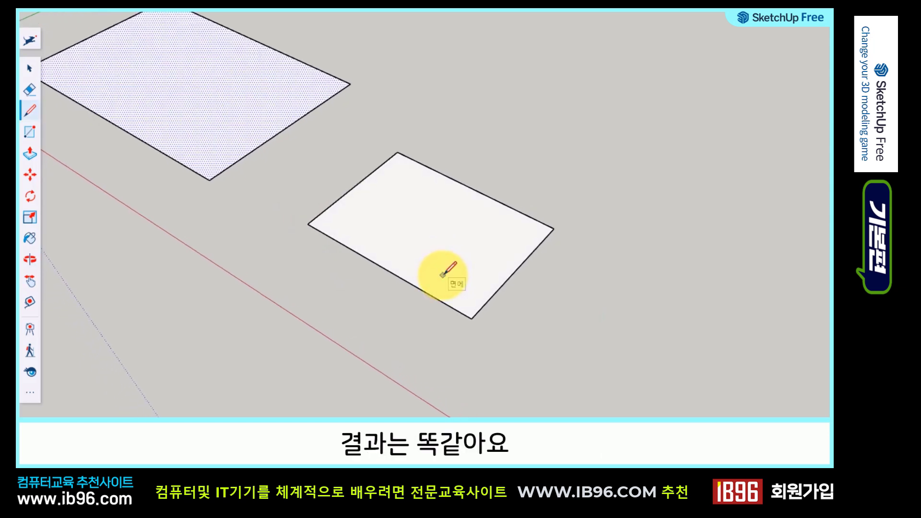
shift+middle_drag(390, 227, 453, 272)
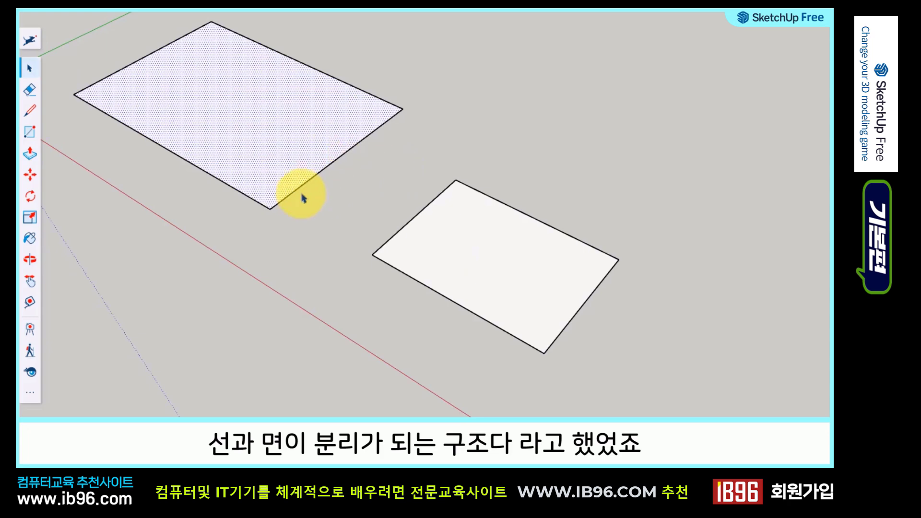
click(31, 68)
click(252, 268)
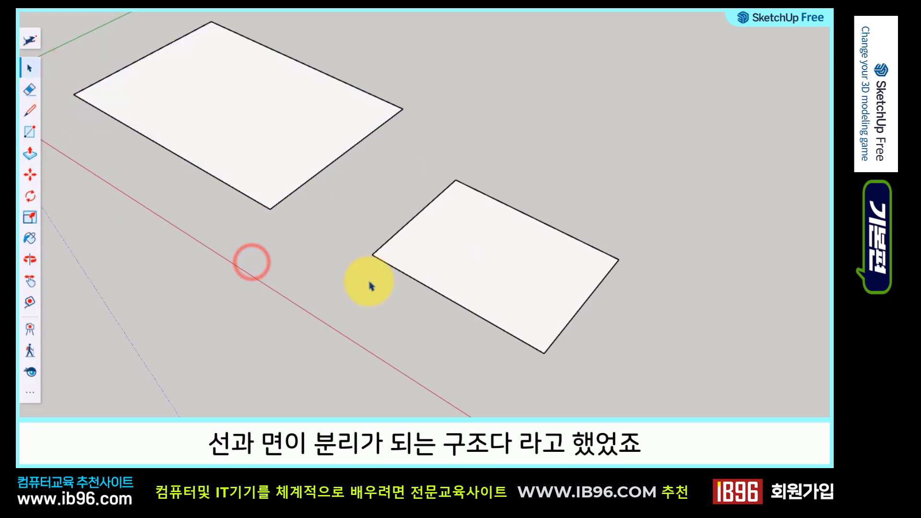
click(402, 273)
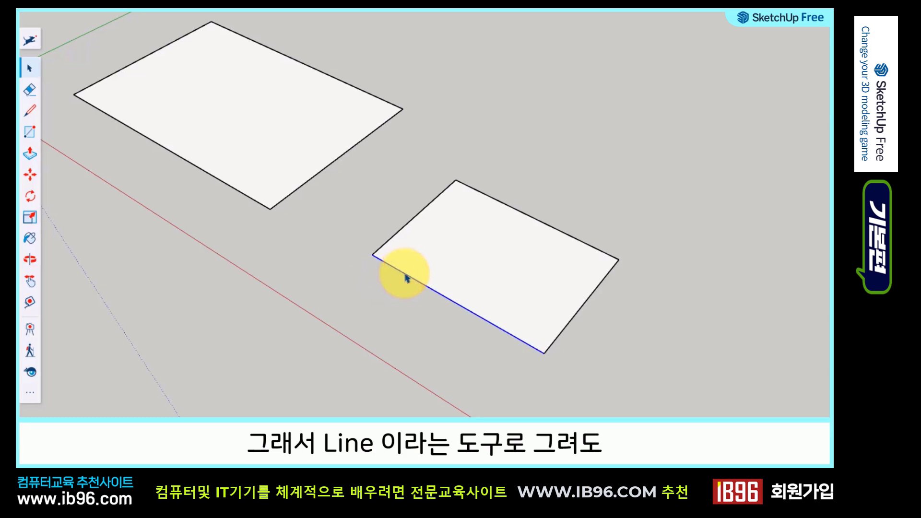
click(586, 301)
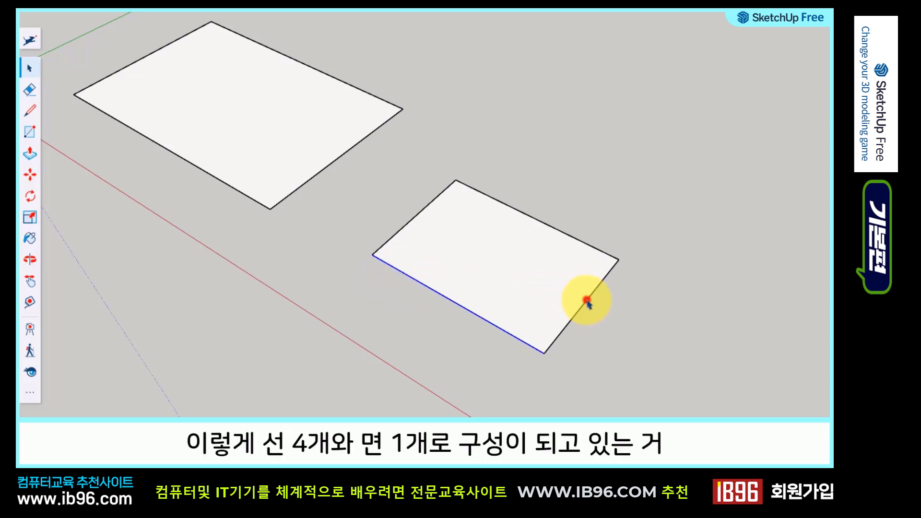
click(579, 240)
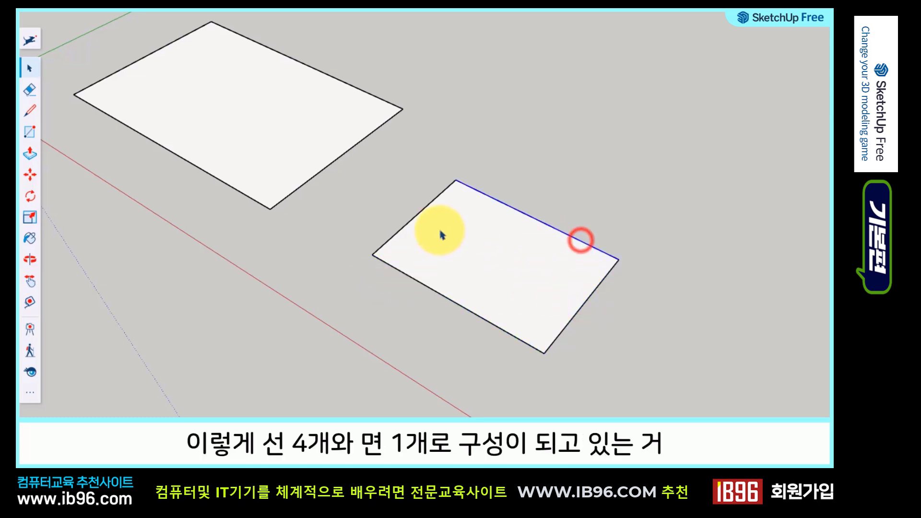
click(417, 211)
click(467, 246)
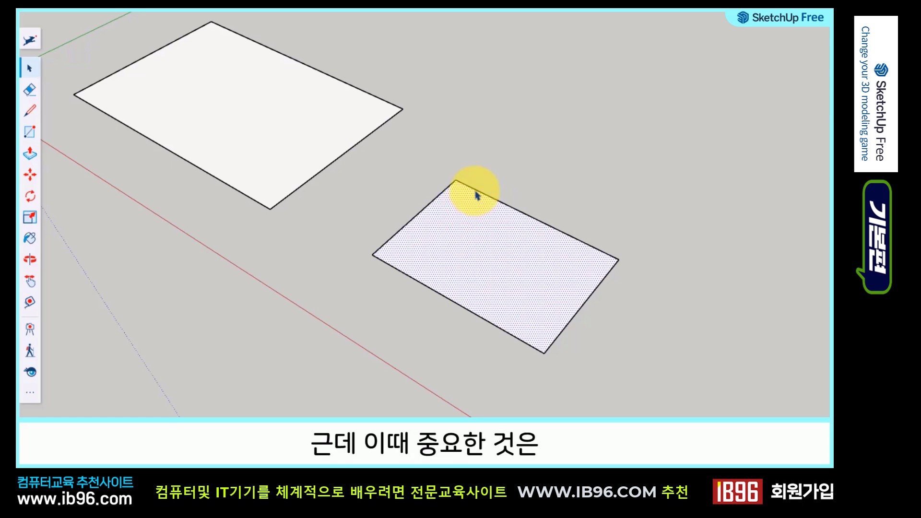
click(610, 188)
click(519, 246)
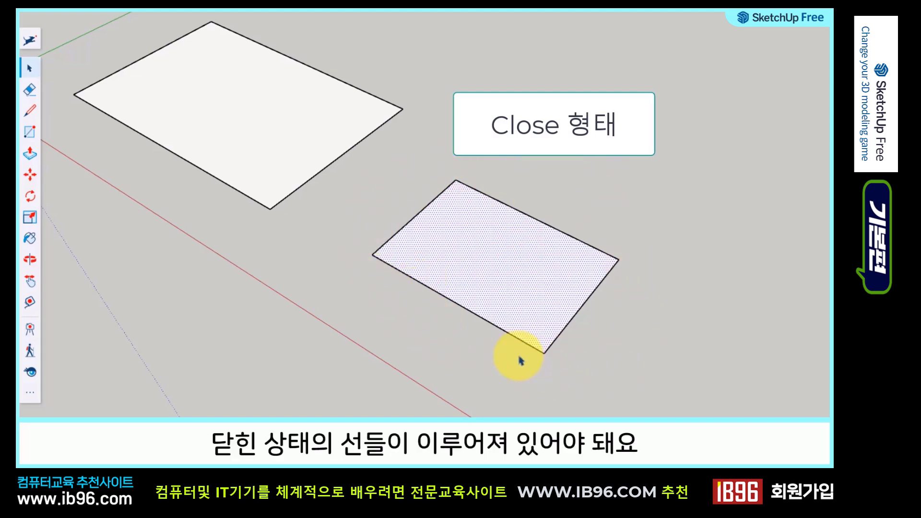
Draw four connected line segments beside the second rectangle, ending the last one away from the starting point to leave the outline open.
shift+middle_drag(639, 346, 324, 278)
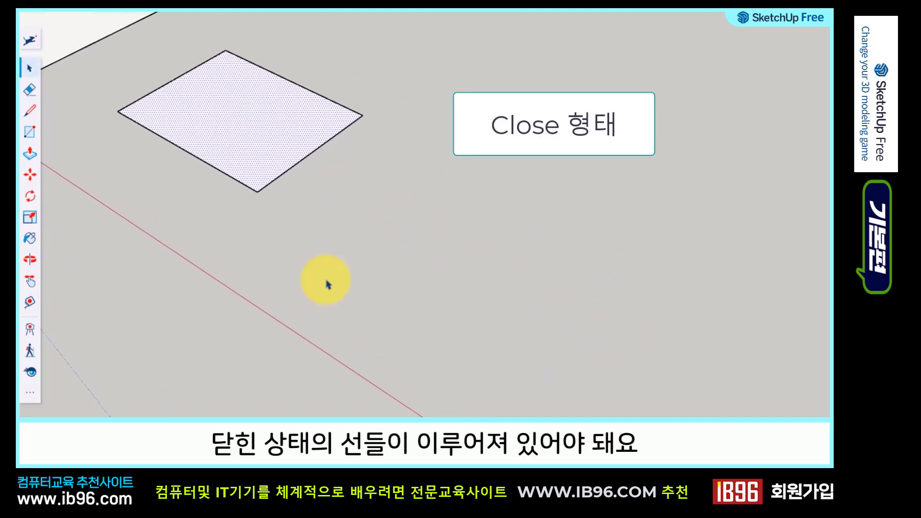
click(326, 259)
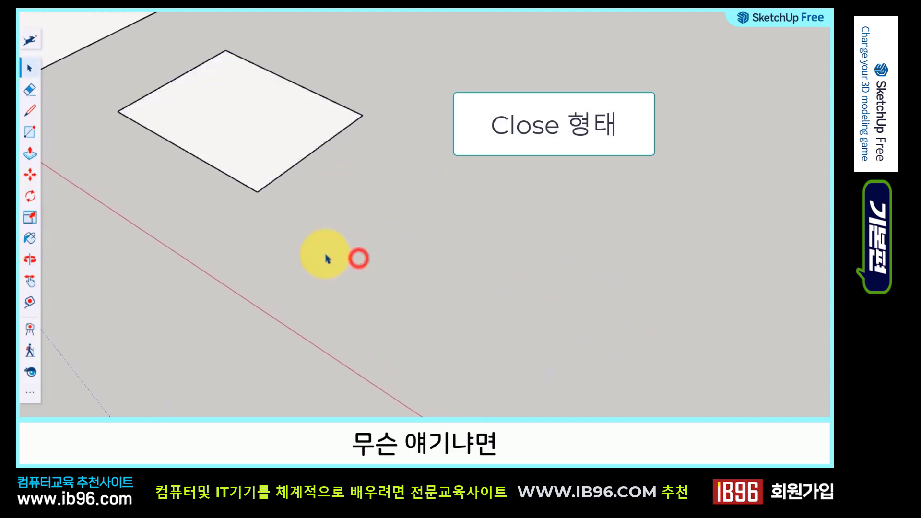
click(27, 111)
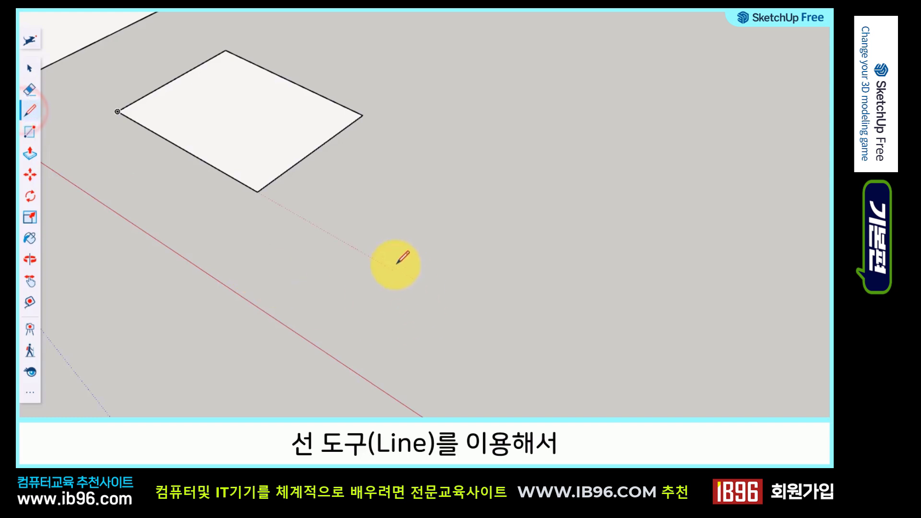
click(377, 264)
click(514, 339)
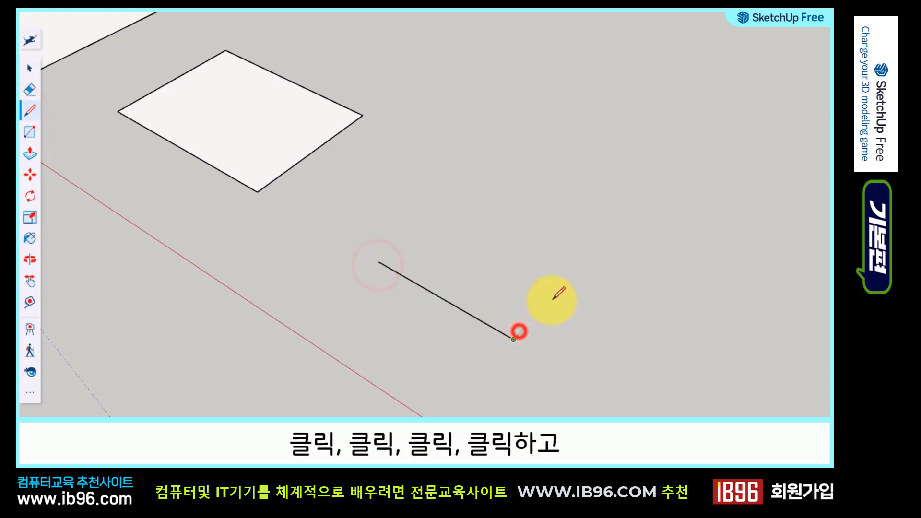
click(605, 254)
click(486, 195)
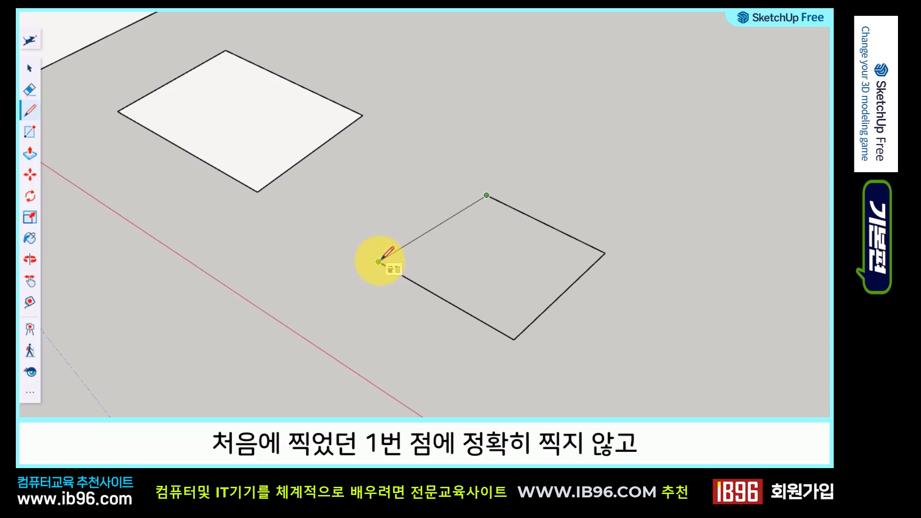
click(372, 211)
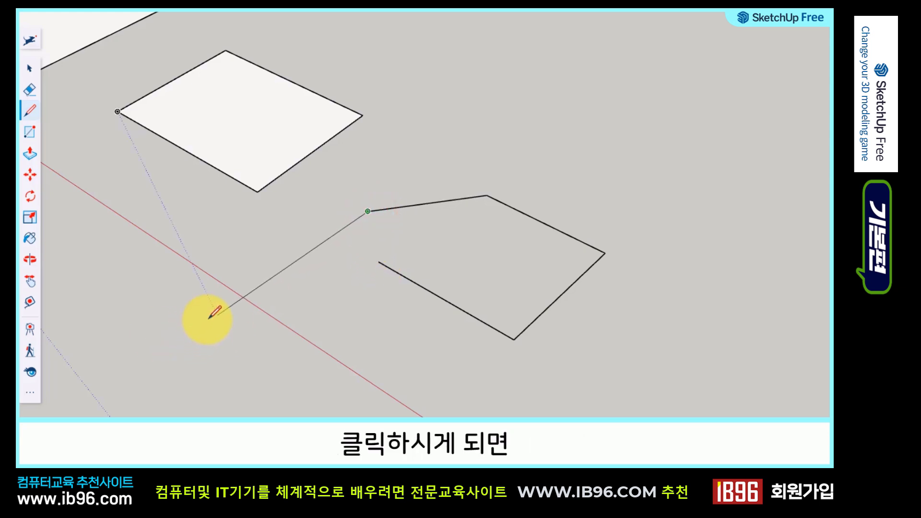
Select the four edges of the open outline one at a time to examine the shape without a face.
key(Escape)
key(space)
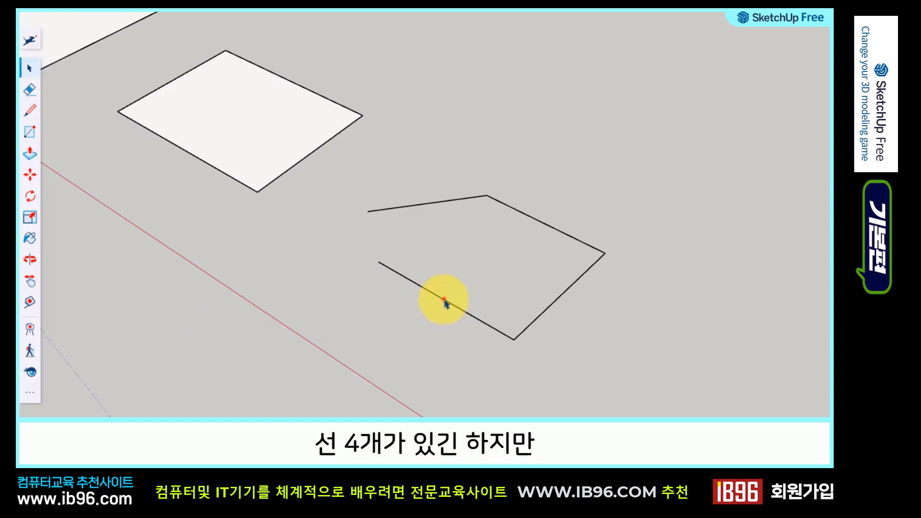
click(443, 299)
click(549, 302)
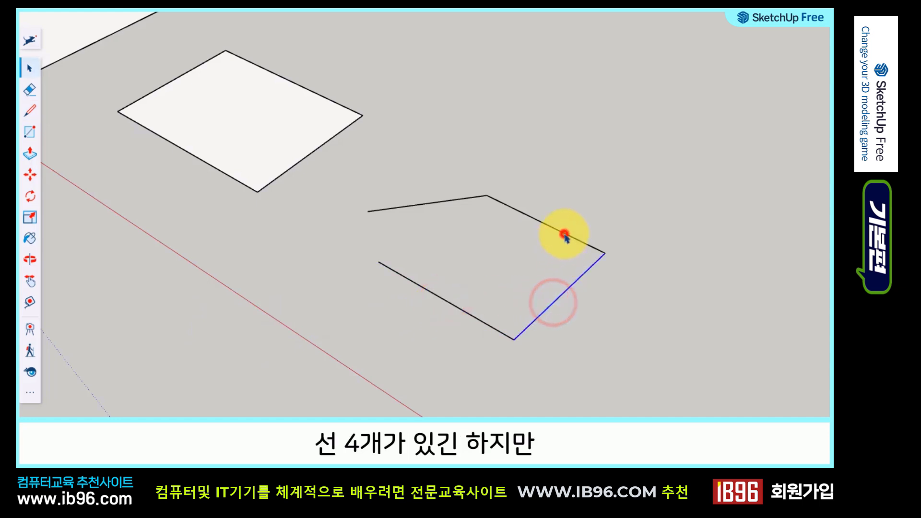
click(564, 233)
click(422, 204)
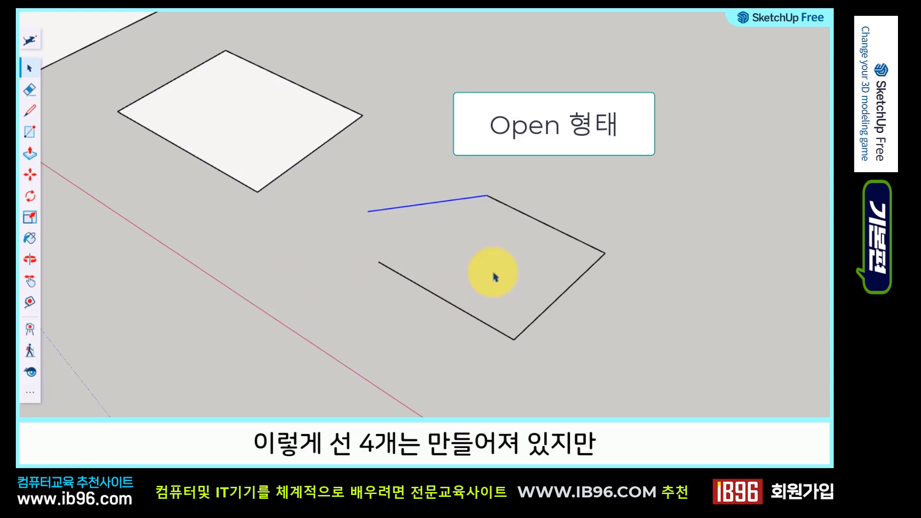
click(501, 255)
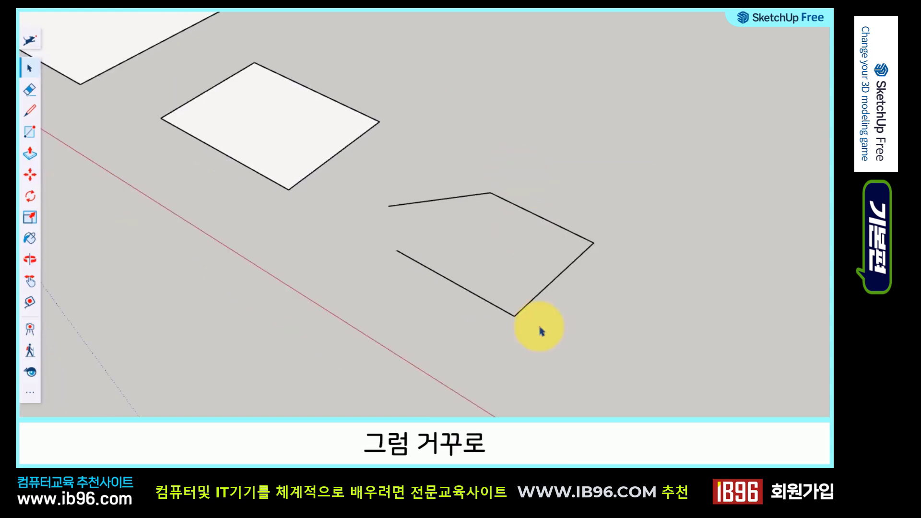
Delete the whole open four-segment outline.
drag(588, 335, 439, 165)
key(Delete)
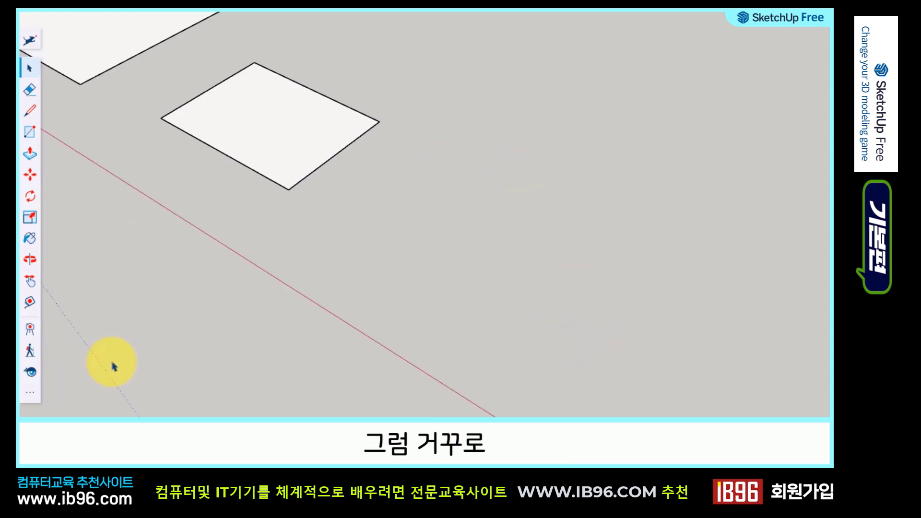
Delete the far long edge of the larger rectangle, opening its outline.
shift+middle_drag(334, 198, 558, 320)
middle_drag(306, 194, 323, 282)
shift+middle_drag(359, 184, 429, 254)
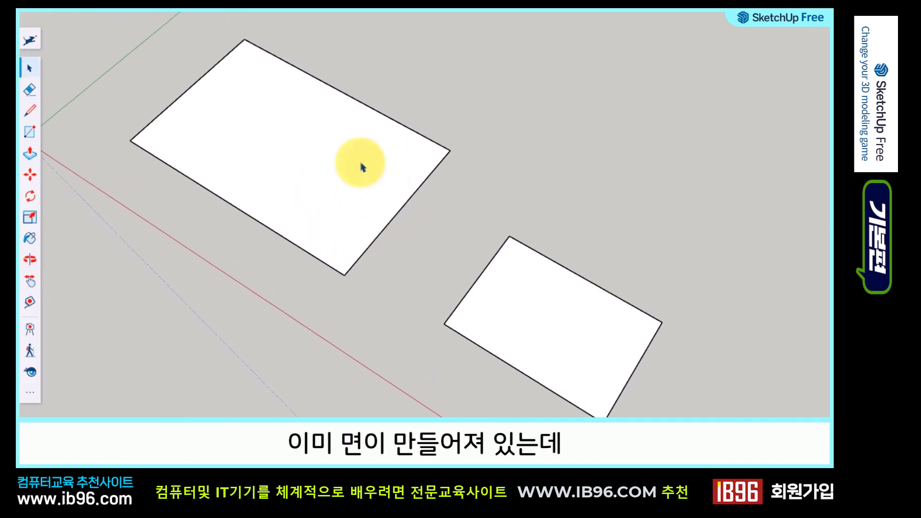
click(319, 79)
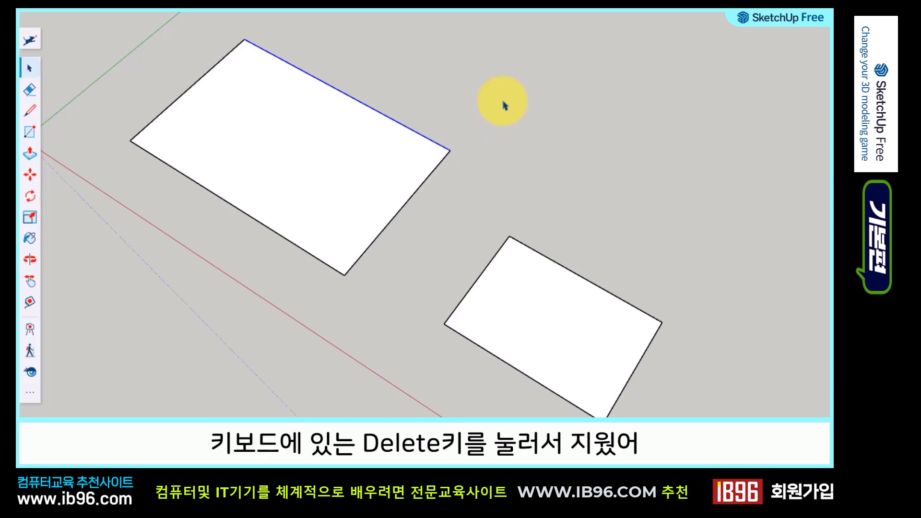
key(Delete)
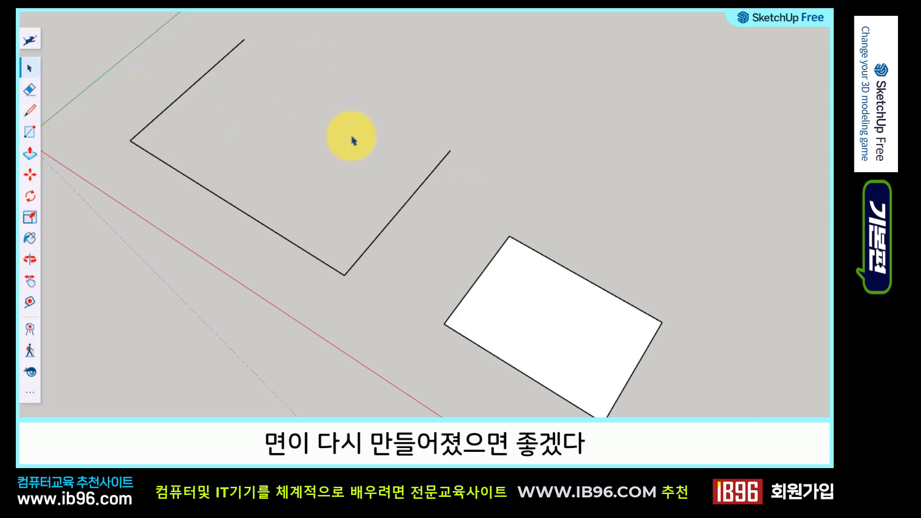
Close the larger rectangle again by drawing a line between its two open endpoints.
click(35, 111)
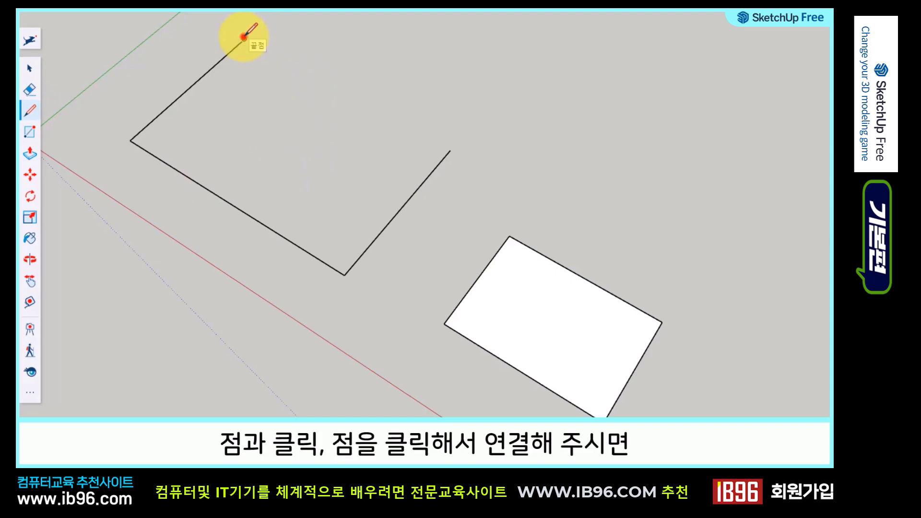
click(243, 37)
click(449, 152)
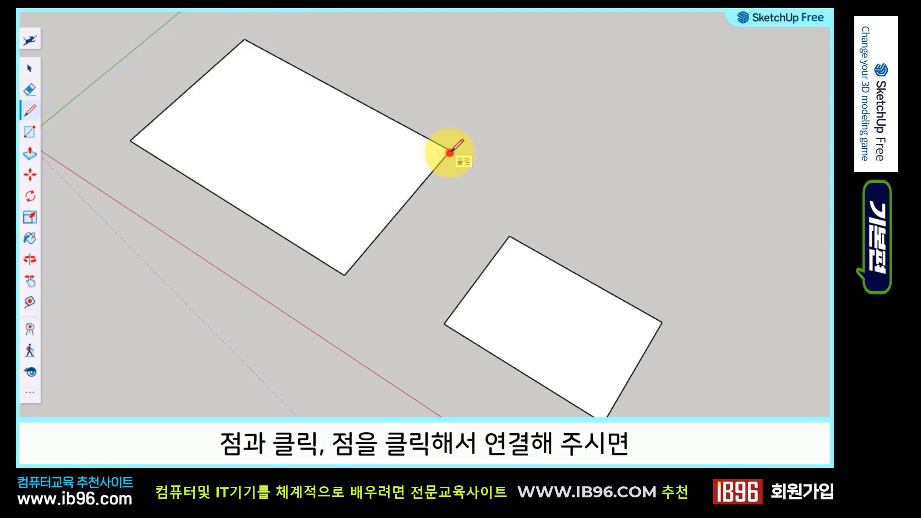
Select the redrawn edge and the face of the larger rectangle separately to examine them, then clear the selection.
click(30, 68)
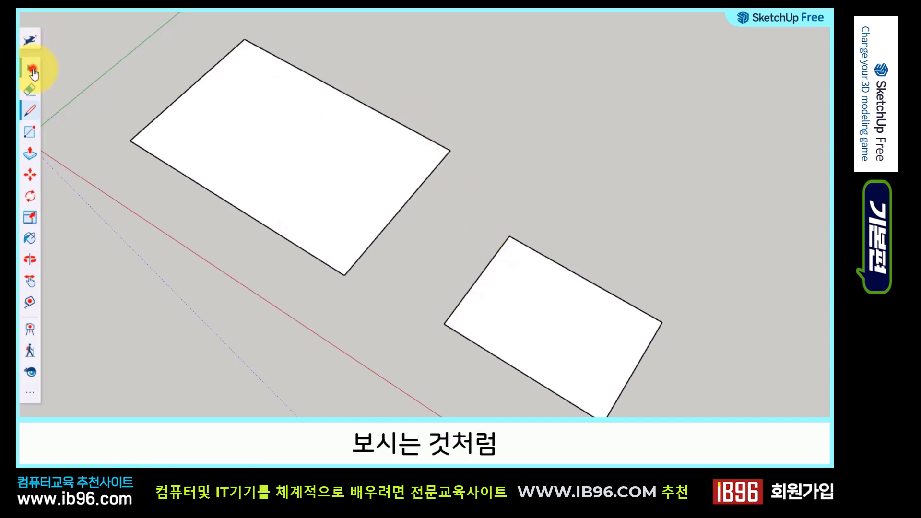
click(361, 99)
click(455, 105)
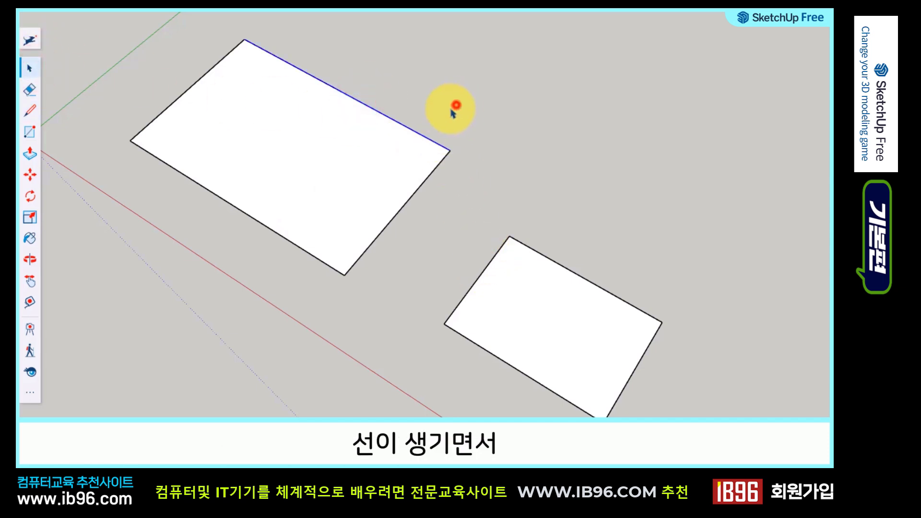
click(311, 164)
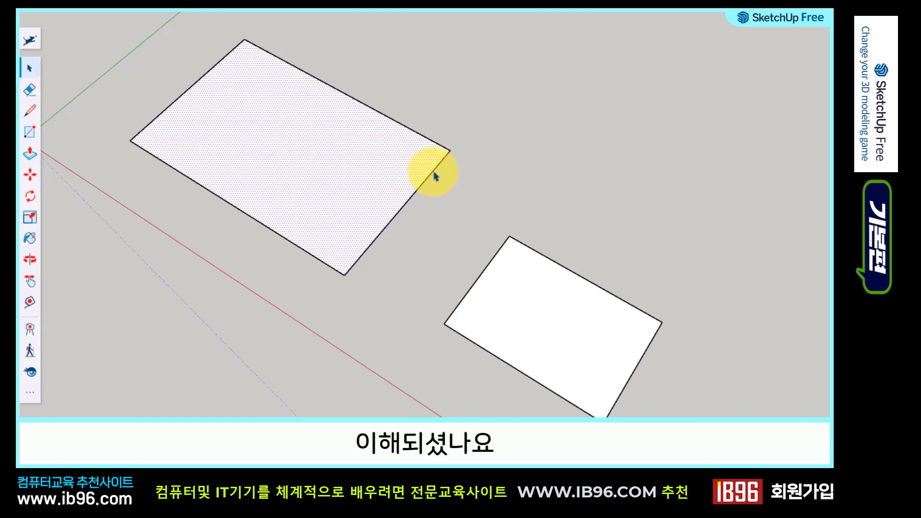
click(445, 216)
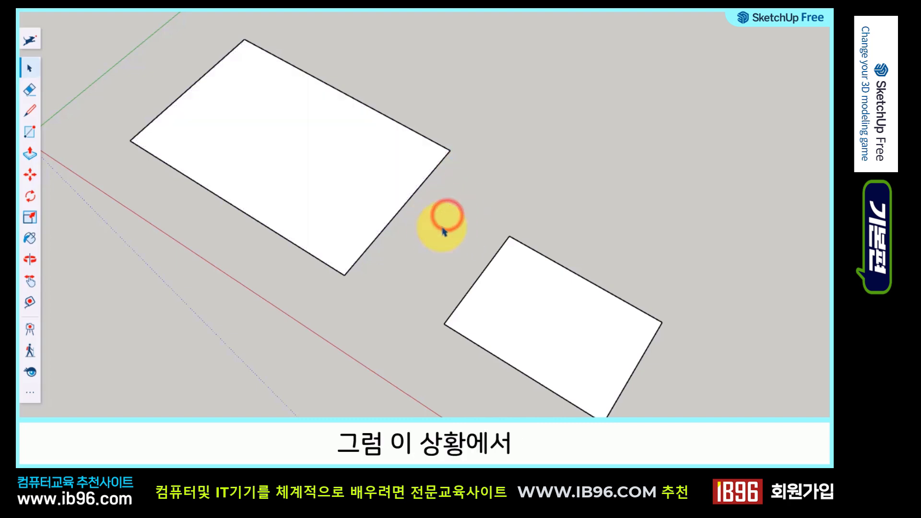
Delete only the larger rectangle's face and select individual edges of its outline to check them.
click(291, 170)
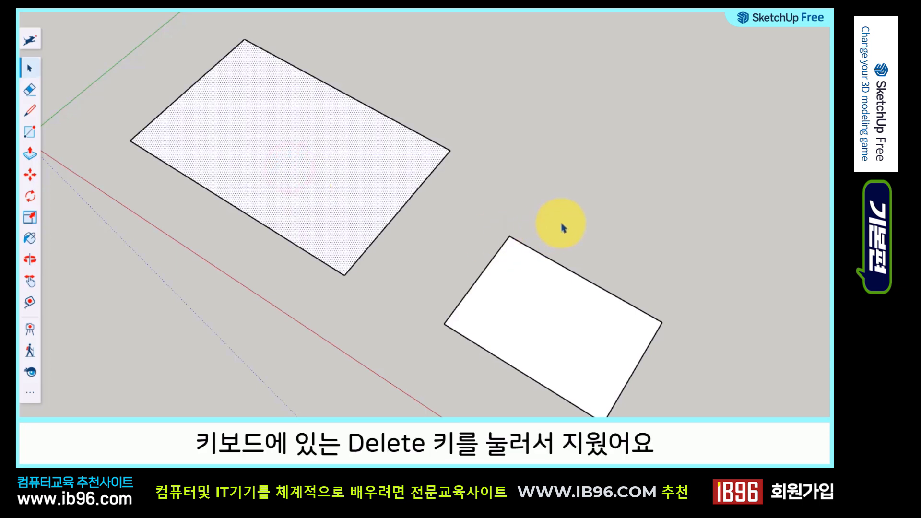
key(Delete)
key(o)
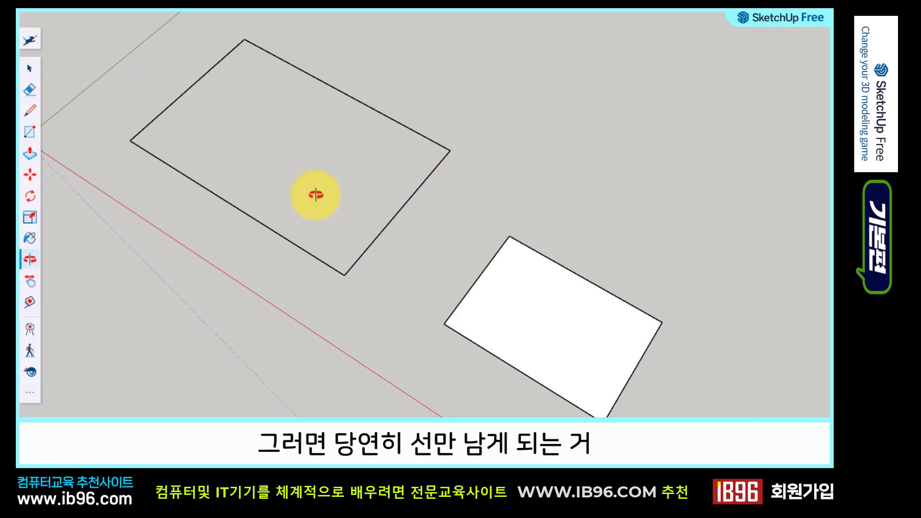
mouse_move(314, 195)
mouse_down()
mouse_move(343, 78)
mouse_move(312, 187)
mouse_up()
key(space)
click(348, 94)
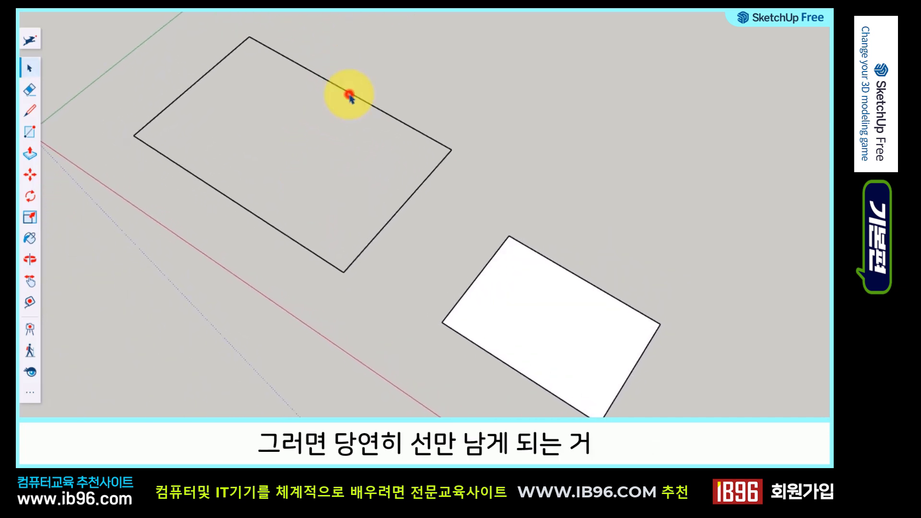
click(239, 205)
click(309, 172)
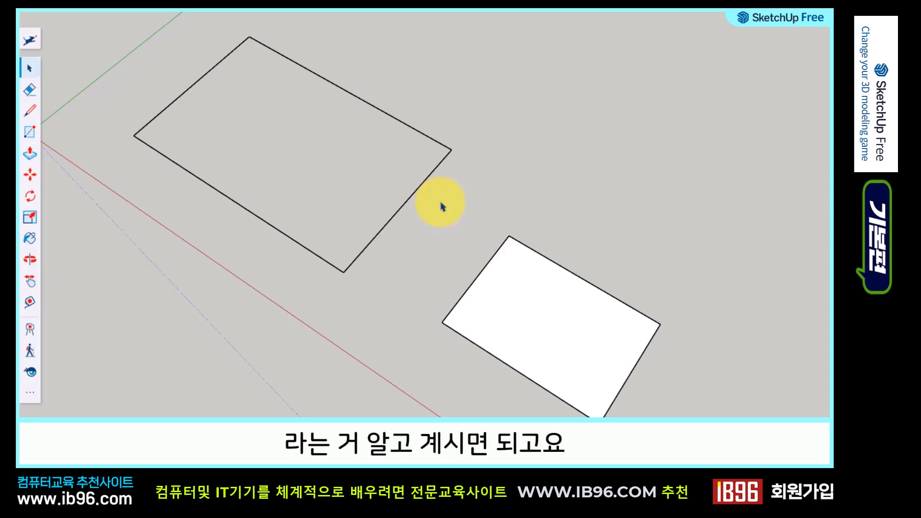
Delete the rectangular outline and the smaller filled rectangle together, clearing the drawing area.
drag(666, 395, 177, 99)
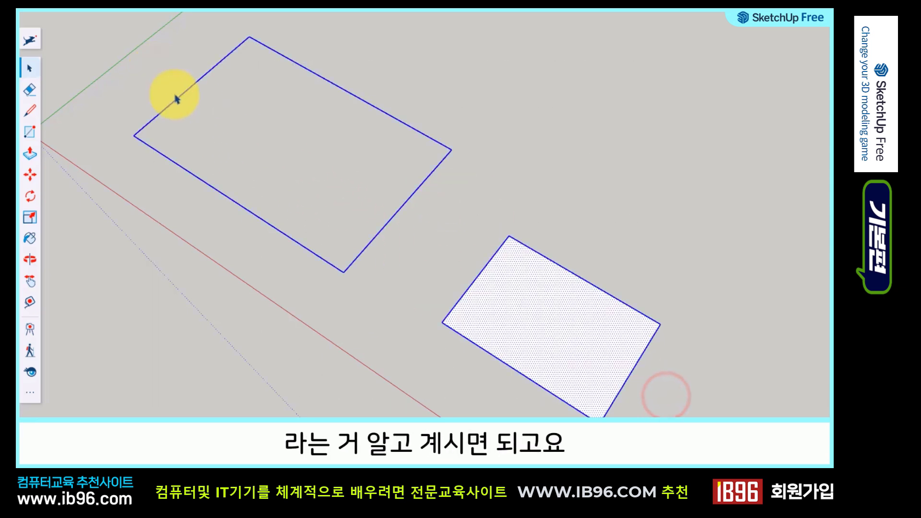
key(Delete)
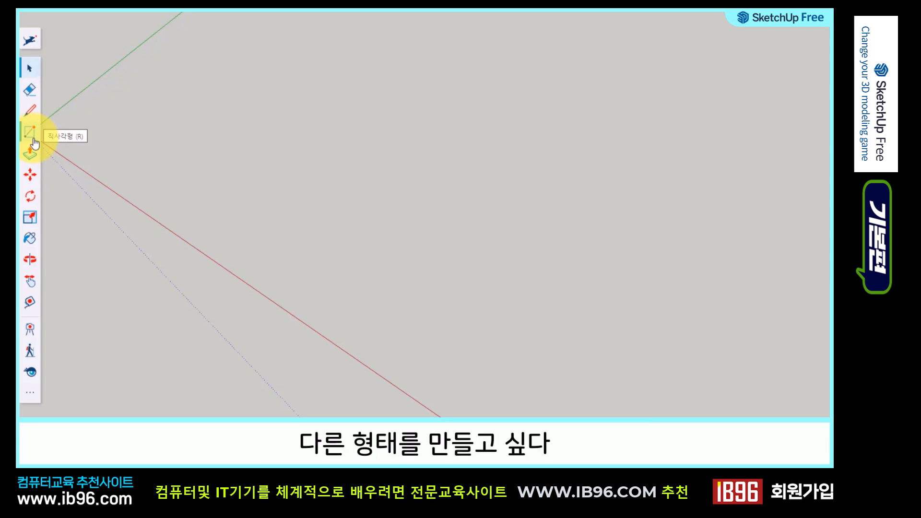
Draw a closed triangle on the ground plane with the Line tool, ending at its starting point.
click(31, 112)
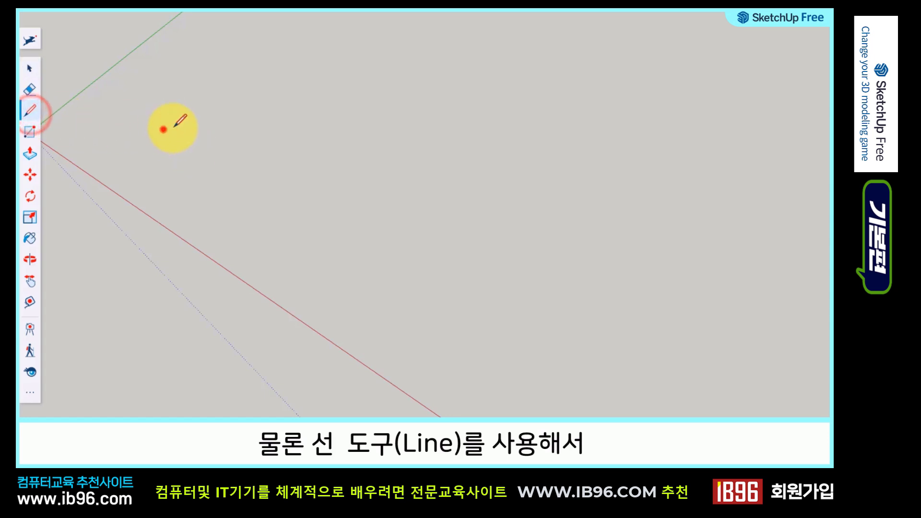
click(163, 128)
click(317, 107)
click(279, 202)
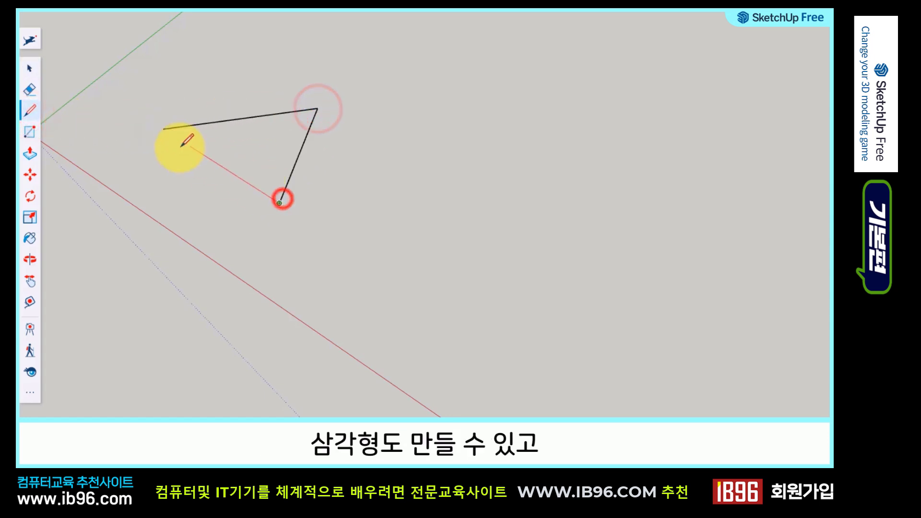
click(163, 128)
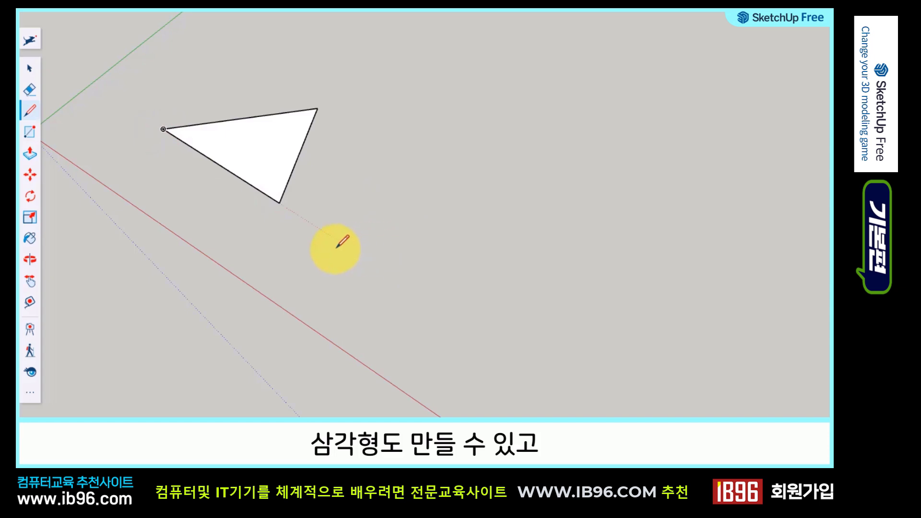
Draw a closed six-sided polygon beside the triangle with the Line tool, ending at its starting point.
click(403, 175)
click(499, 169)
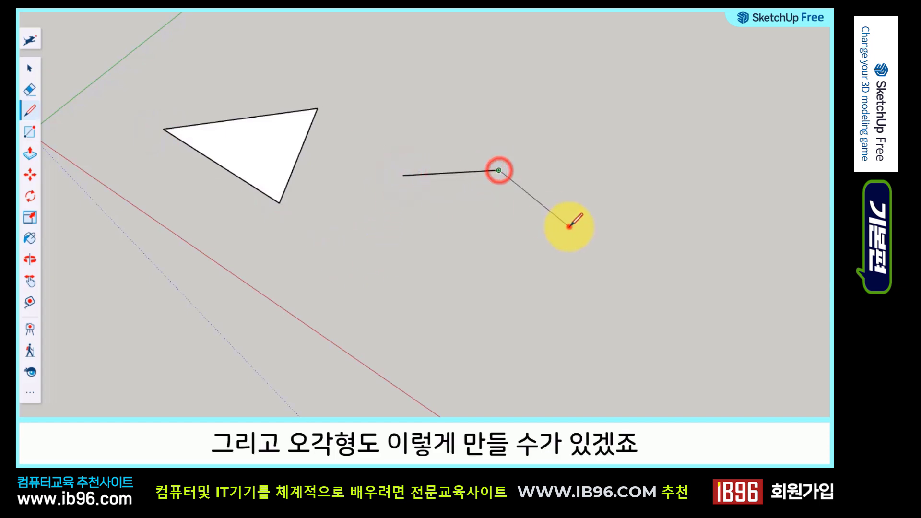
click(568, 227)
click(527, 285)
click(425, 295)
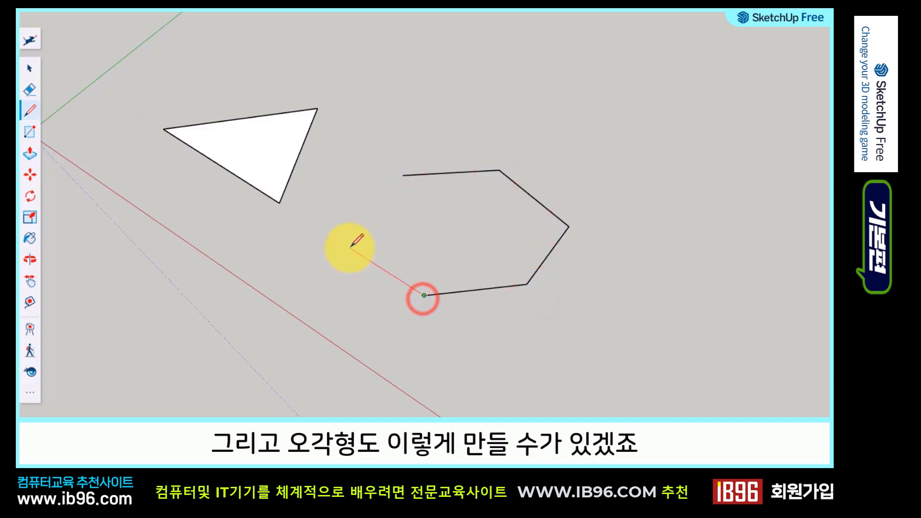
click(350, 247)
click(403, 175)
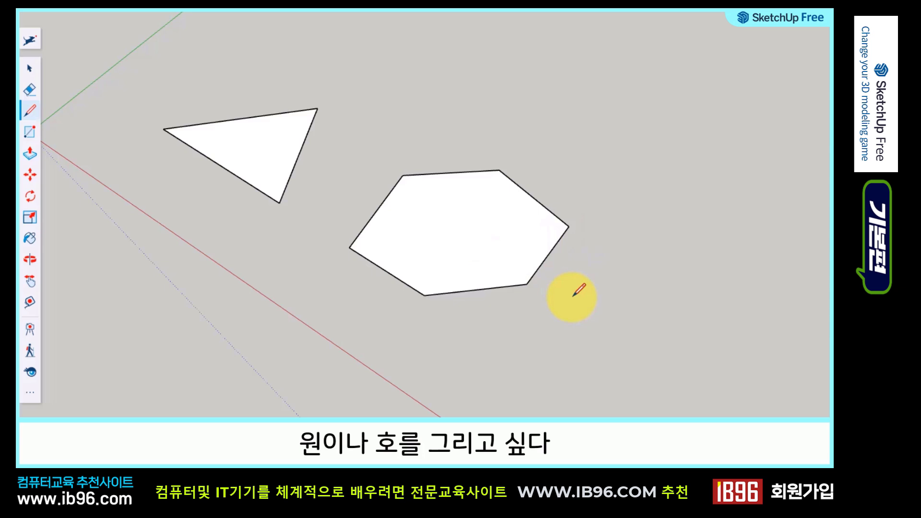
Delete the triangle and the six-sided polygon together.
key(space)
drag(588, 309, 225, 146)
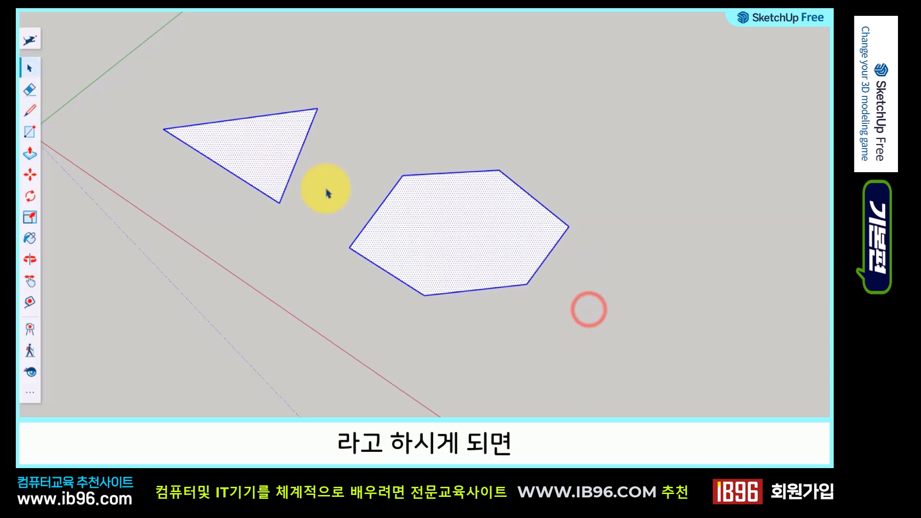
key(Delete)
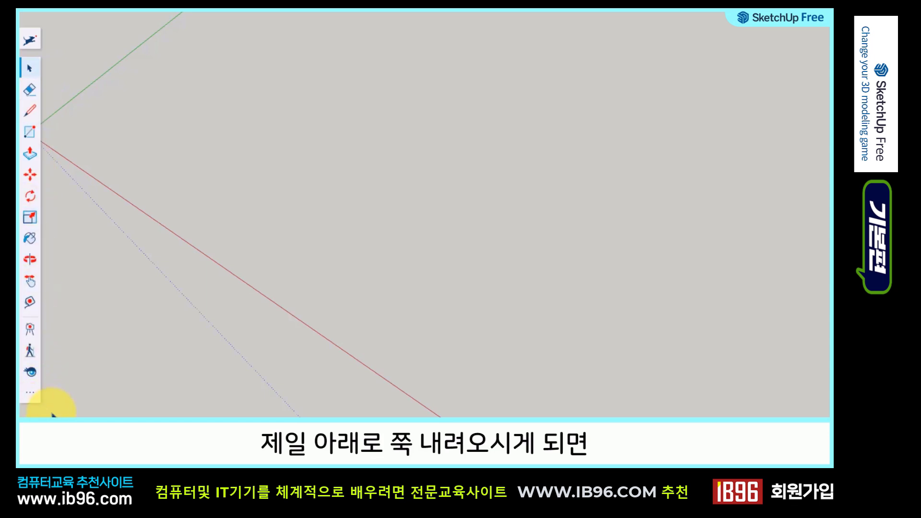
Find the Circle tool among the additional drawing tools and draw a circle on the ground near the red axis.
click(32, 394)
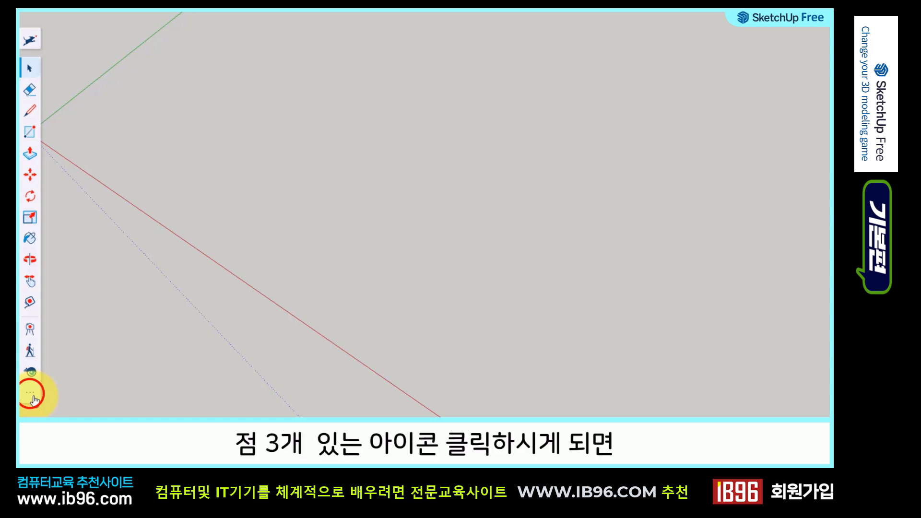
click(30, 393)
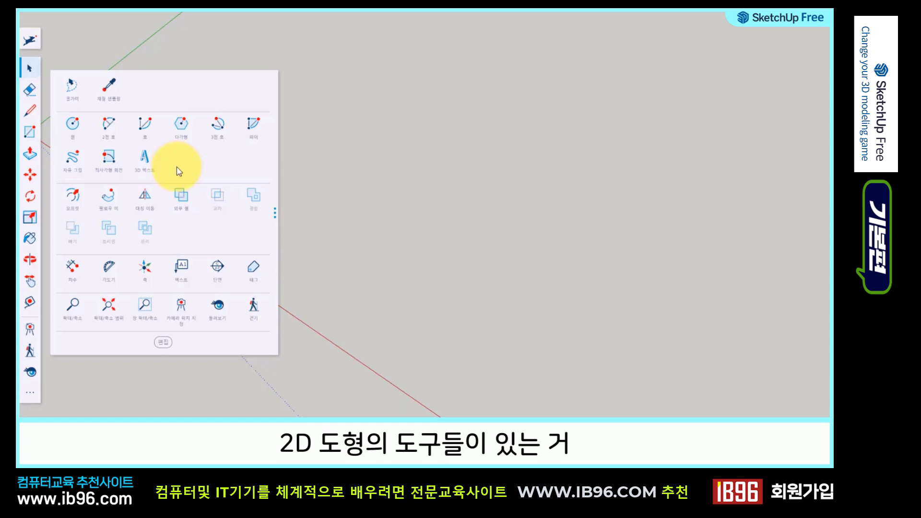
click(76, 137)
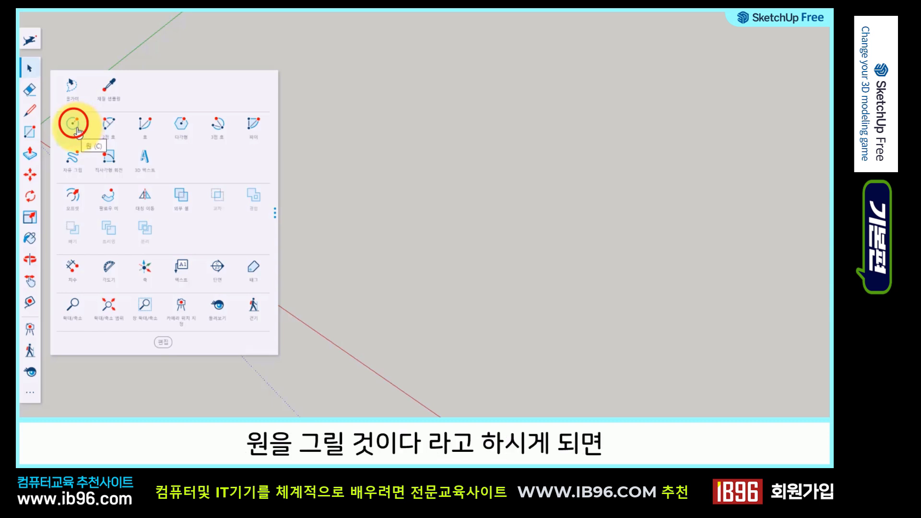
click(76, 126)
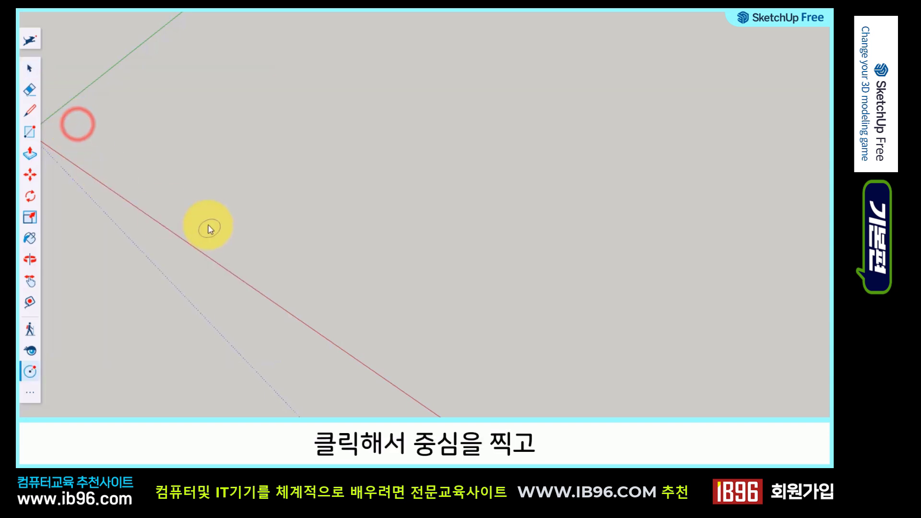
click(297, 170)
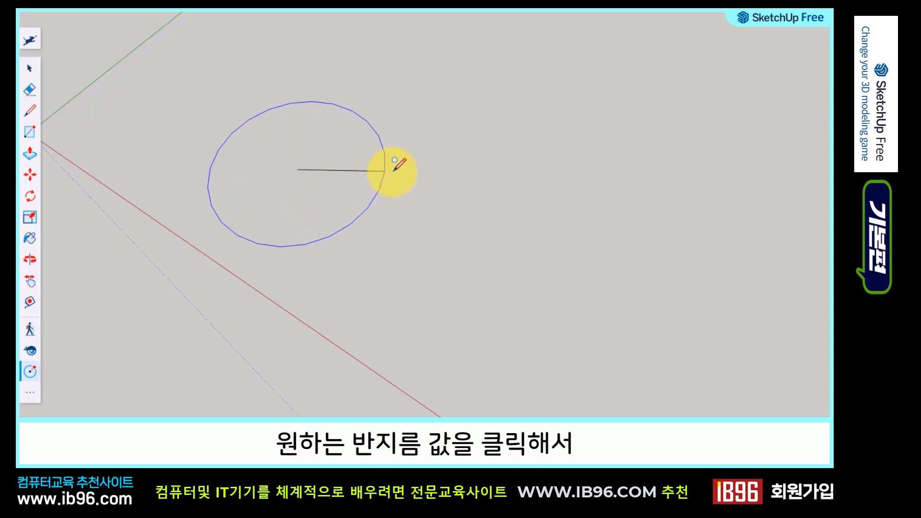
click(412, 172)
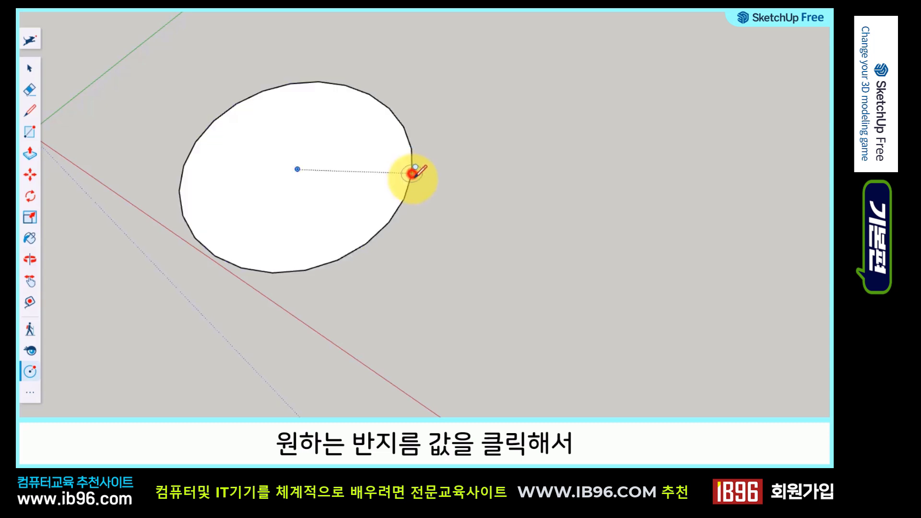
middle_drag(346, 177, 269, 195)
middle_drag(207, 153, 246, 131)
scroll(349, 148, down, 3)
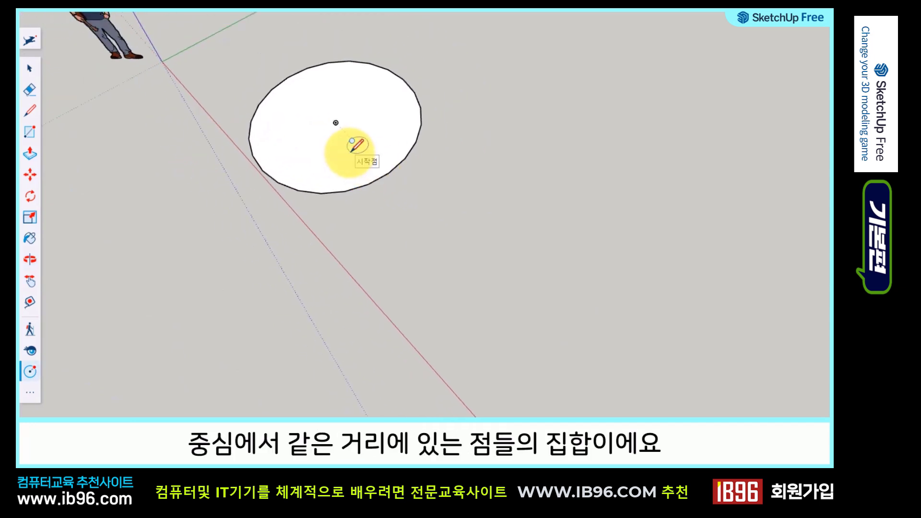
Select the circle's outline and its face separately to examine how each is picked, and clear the selection.
key(o)
drag(304, 117, 451, 223)
key(c)
scroll(451, 223, up, 2)
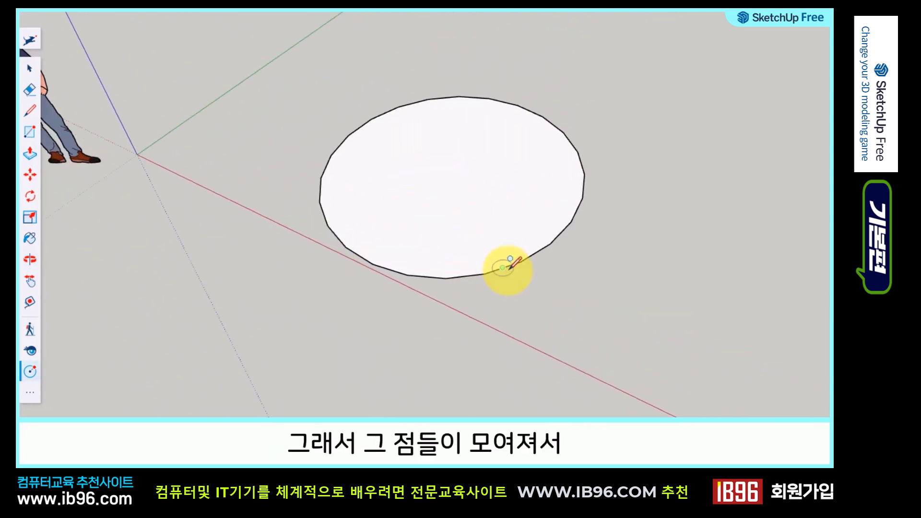
click(31, 67)
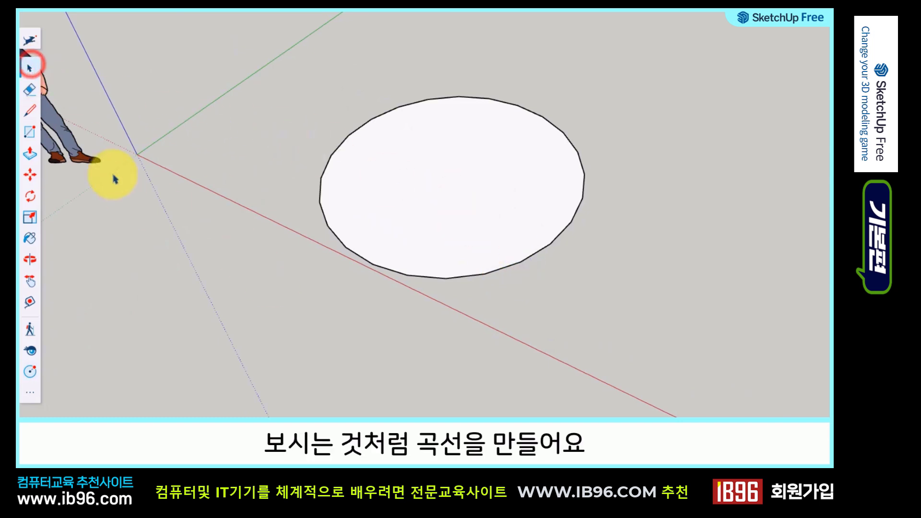
click(357, 258)
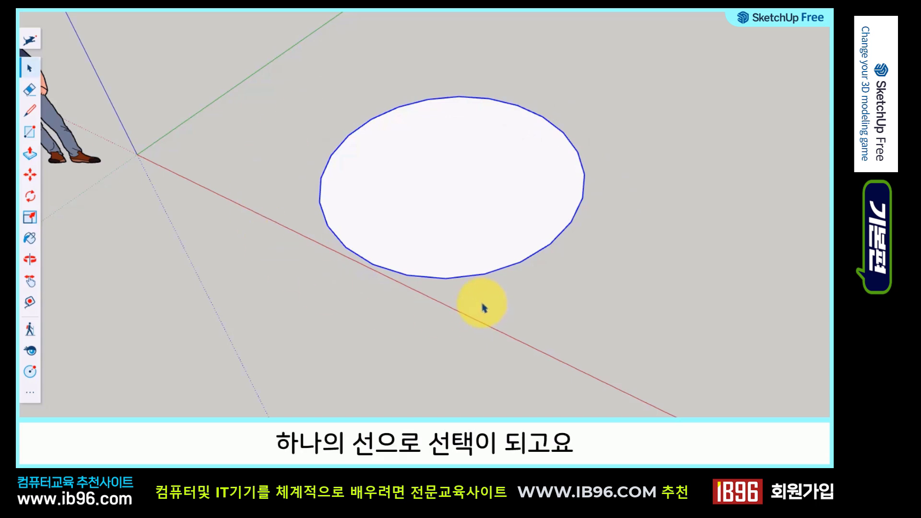
click(558, 319)
click(479, 221)
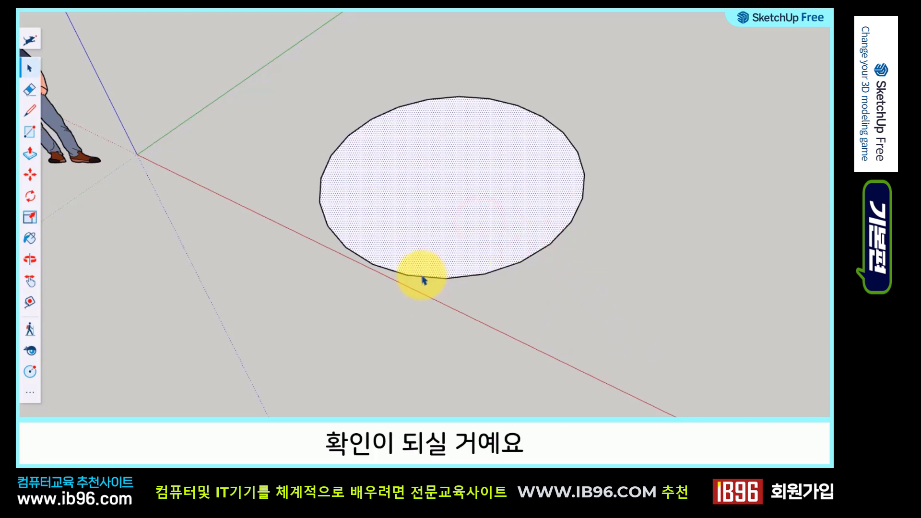
middle_drag(424, 277, 501, 230)
shift+middle_drag(502, 230, 305, 179)
click(351, 252)
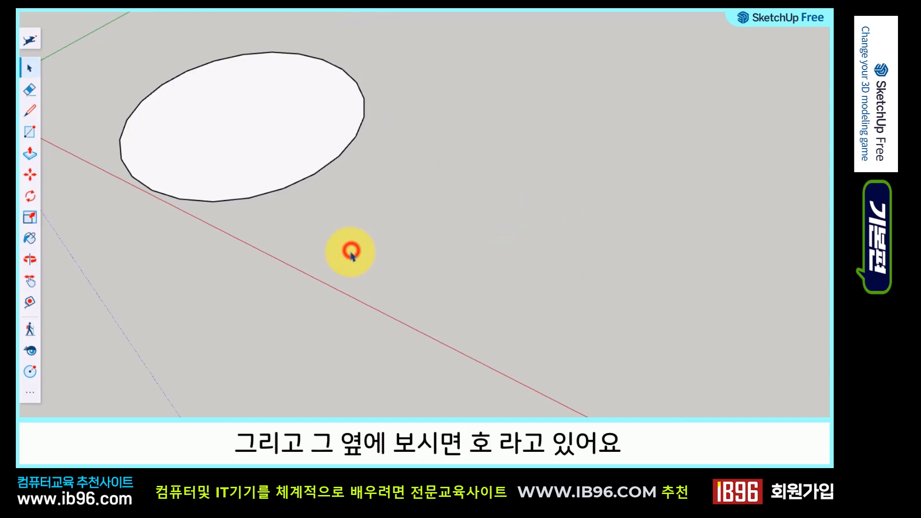
Draw an upward-bulging arc on the ground beside the circle with the 2-Point Arc tool.
click(30, 393)
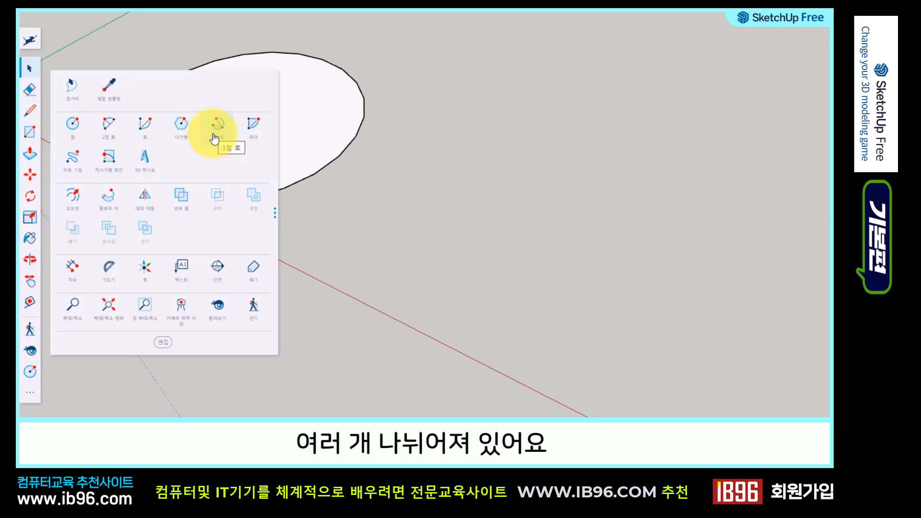
click(109, 128)
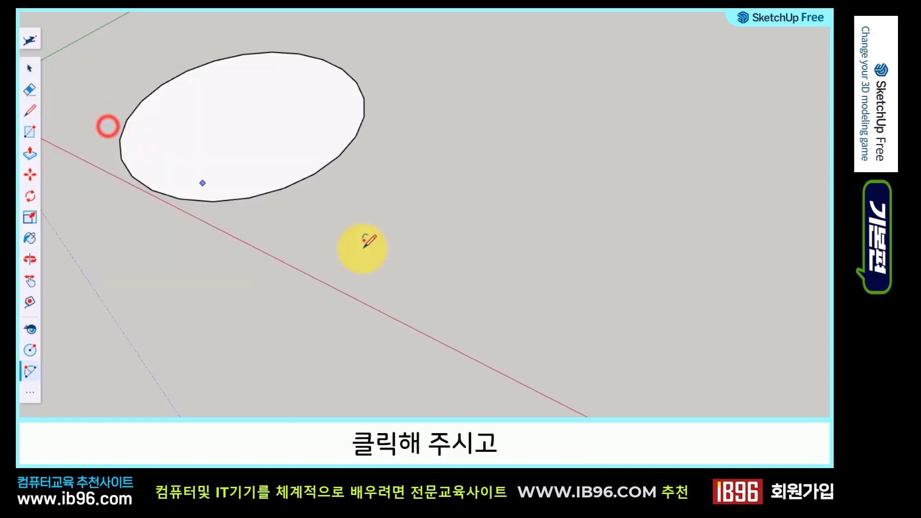
middle_drag(439, 230, 418, 241)
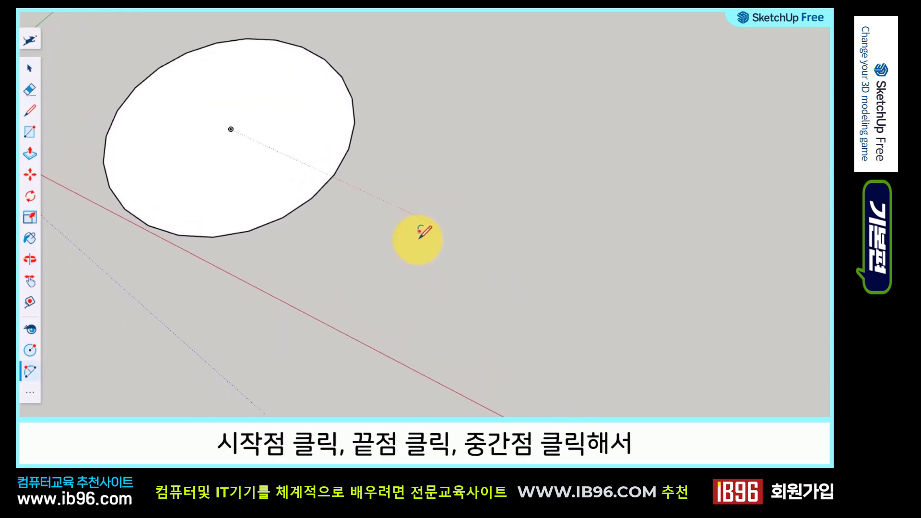
click(407, 259)
click(609, 210)
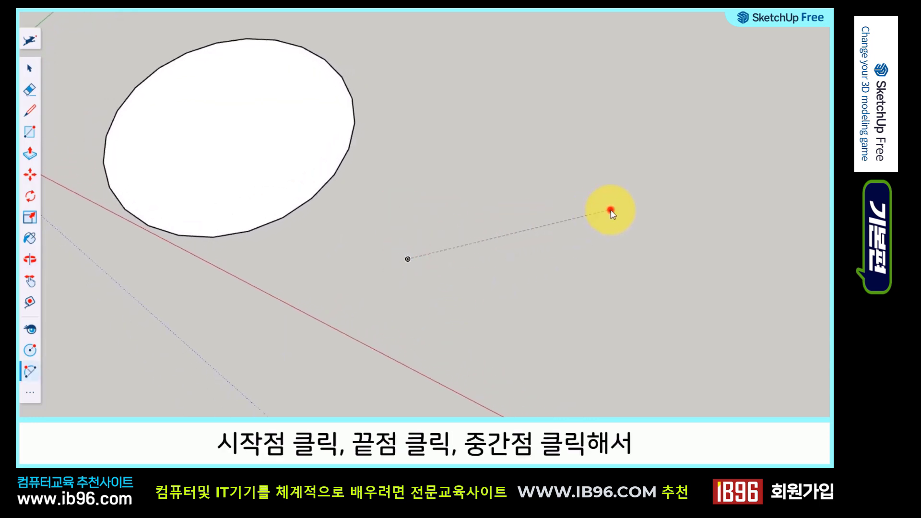
click(484, 140)
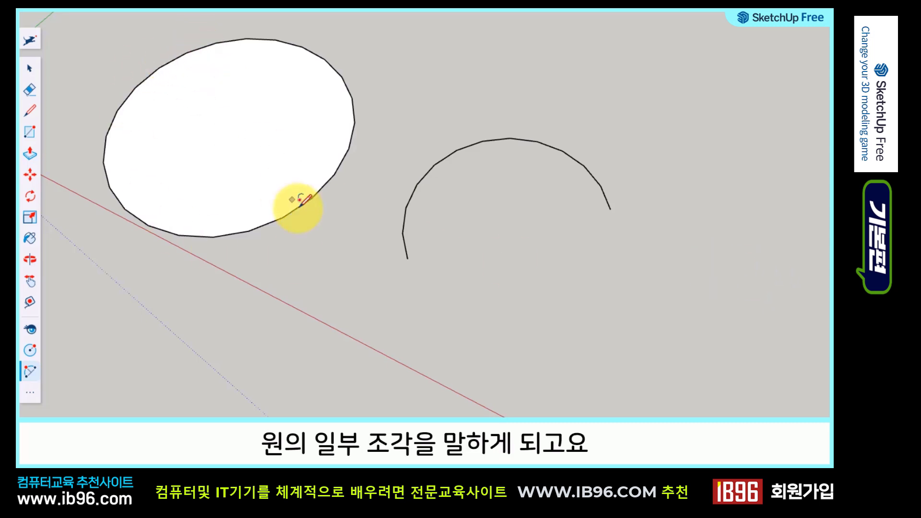
key(space)
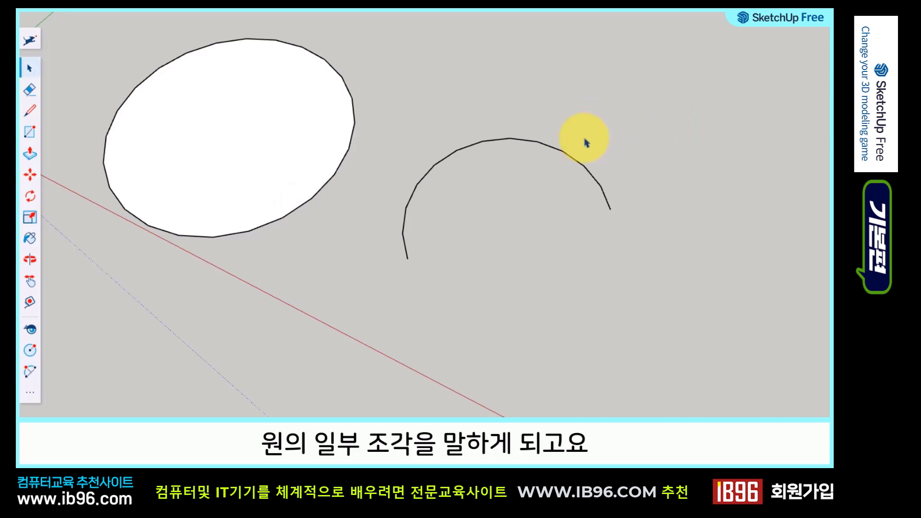
Draw a second arc around a centre point with the Arc tool, between the first arc and the red axis.
key(h)
drag(580, 308, 508, 171)
click(30, 259)
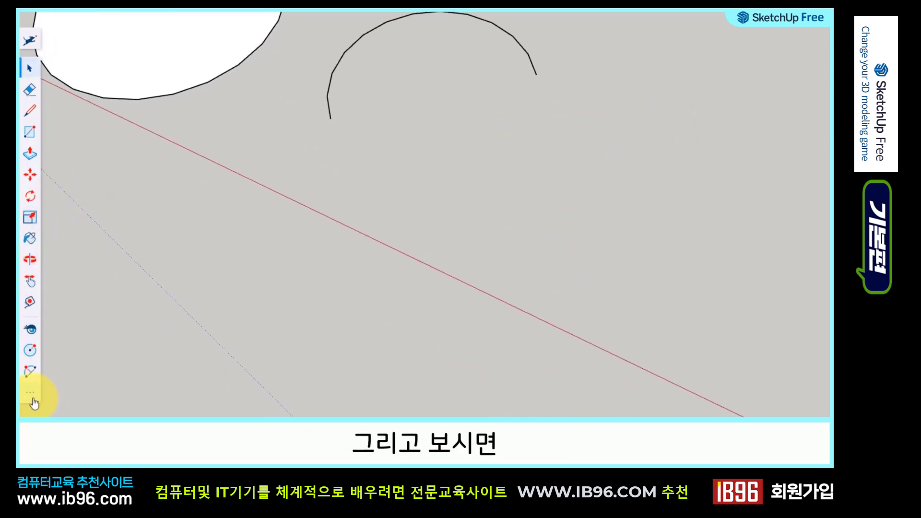
click(30, 392)
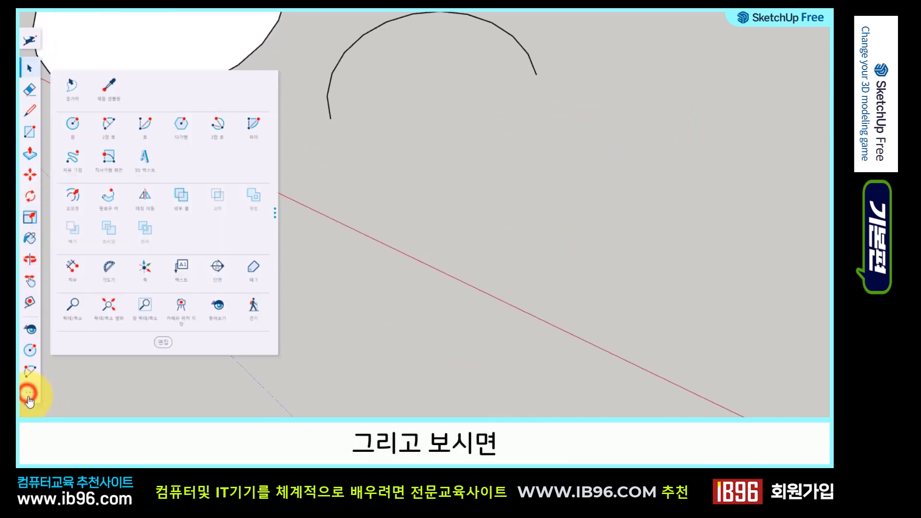
click(144, 125)
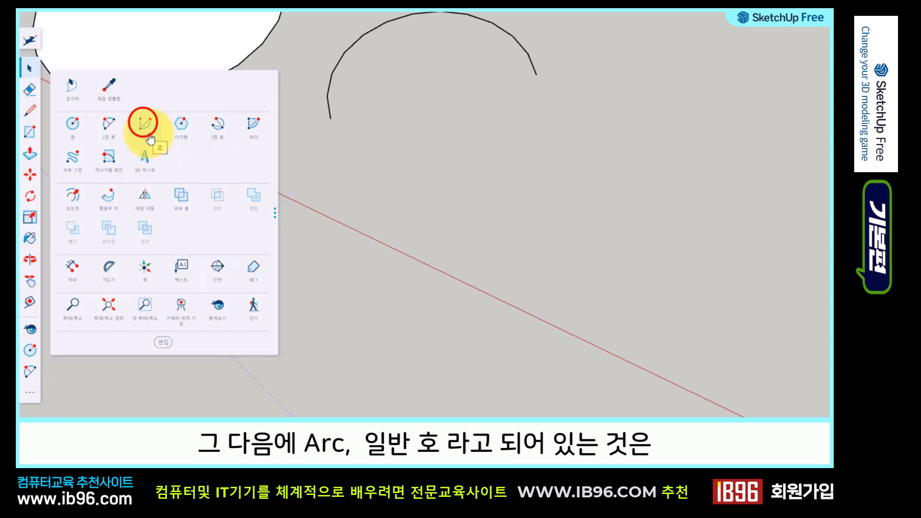
click(468, 192)
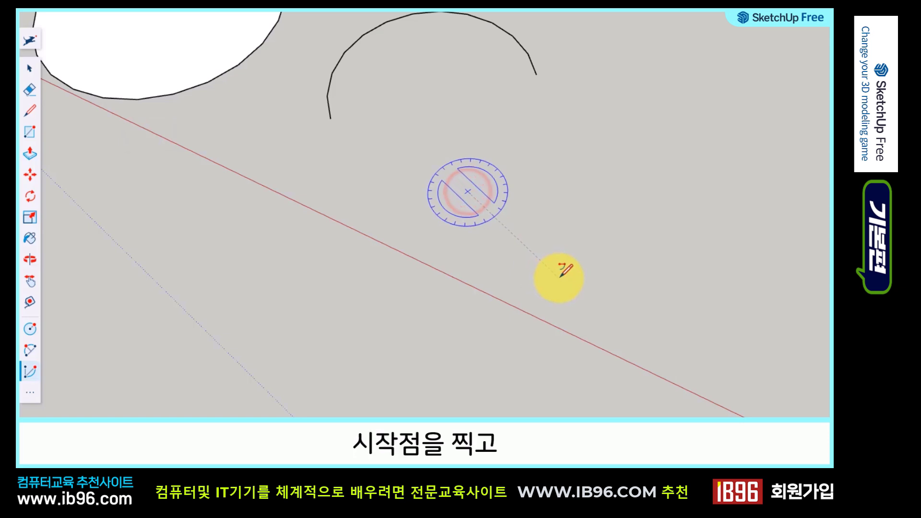
click(559, 277)
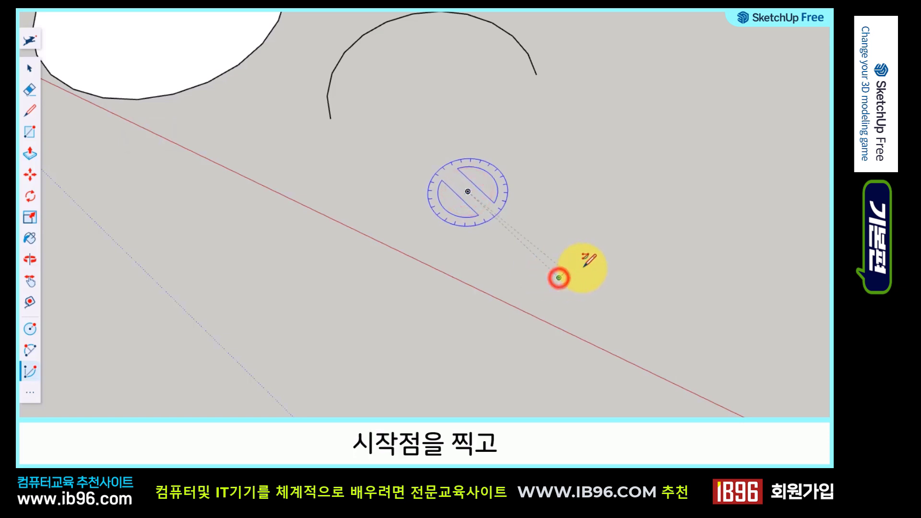
click(591, 141)
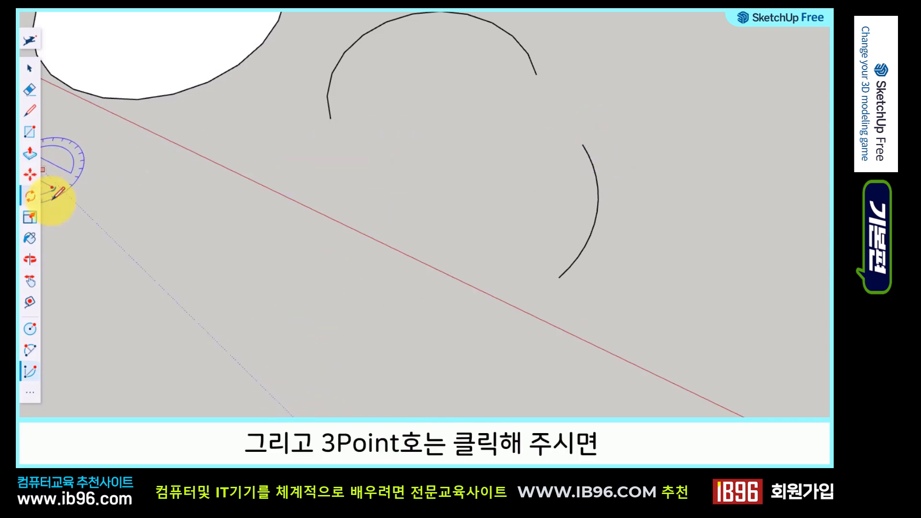
Draw a nearly closed arc through three points with the 3-Point Arc tool, beyond the second arc.
click(29, 392)
click(218, 126)
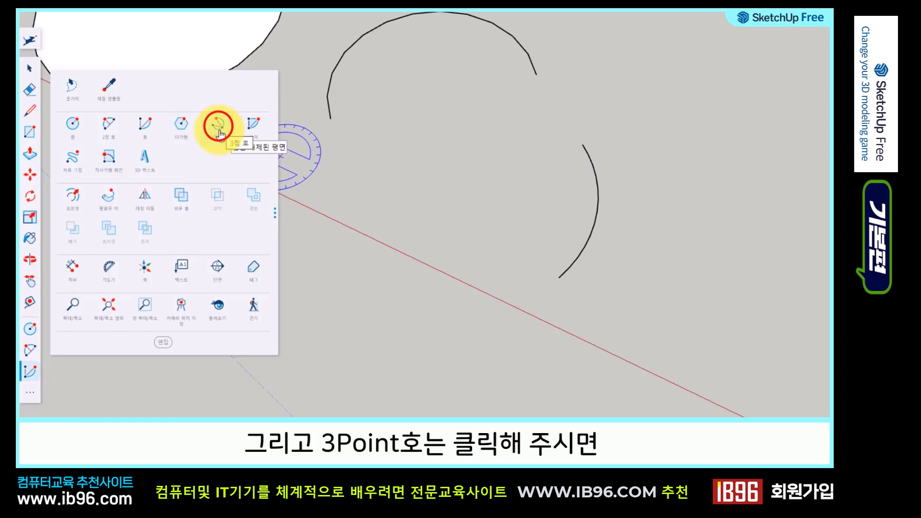
shift+middle_drag(678, 257, 195, 201)
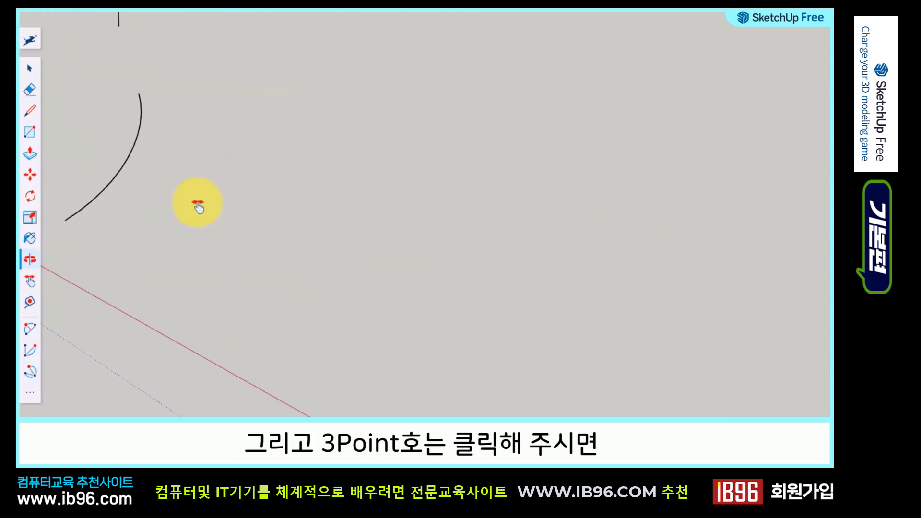
click(295, 133)
click(389, 230)
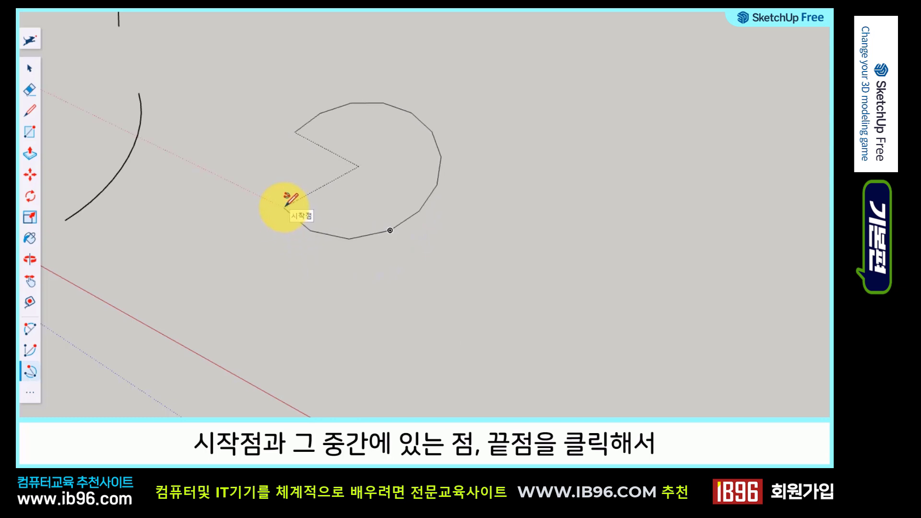
click(285, 206)
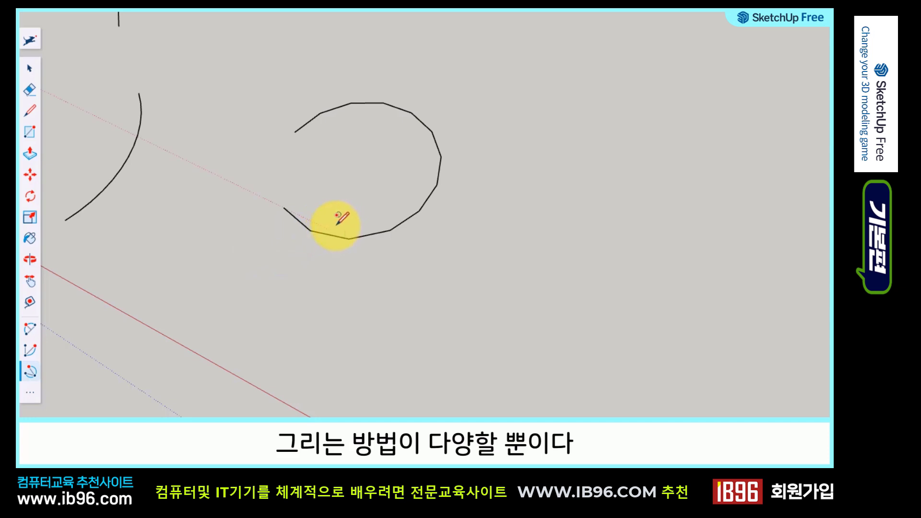
Delete the three arcs together and the circle after them, emptying the ground plane.
scroll(388, 220, down, 2)
mouse_move(286, 142)
shift+middle_down()
mouse_move(473, 139)
mouse_move(495, 181)
shift+middle_up()
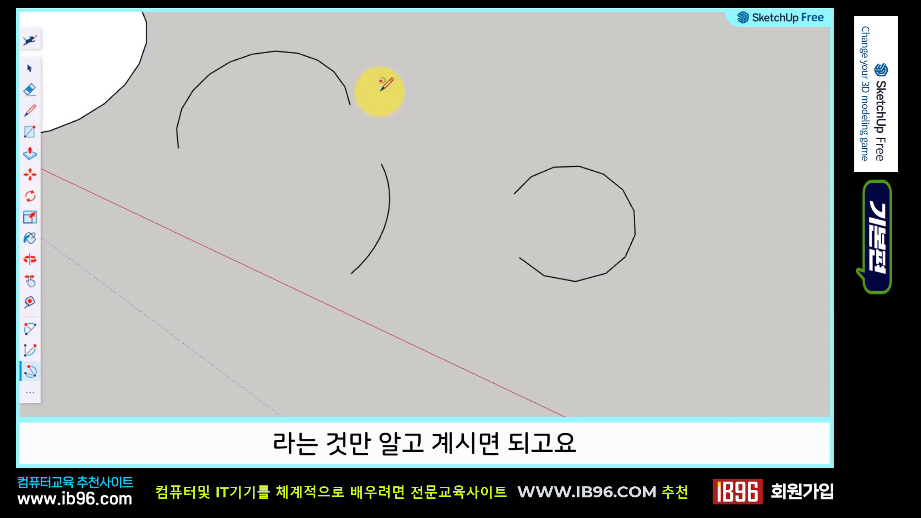
key(space)
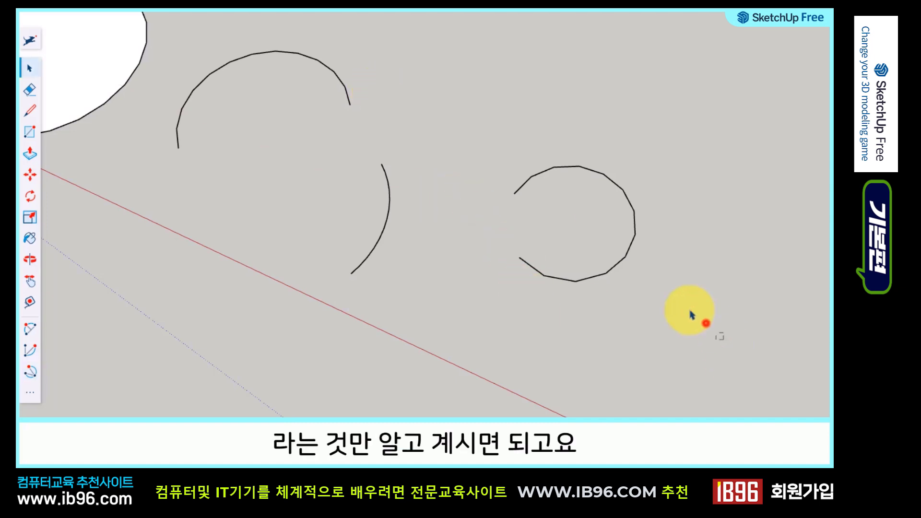
drag(709, 330, 181, 29)
key(Delete)
scroll(325, 155, down, 5)
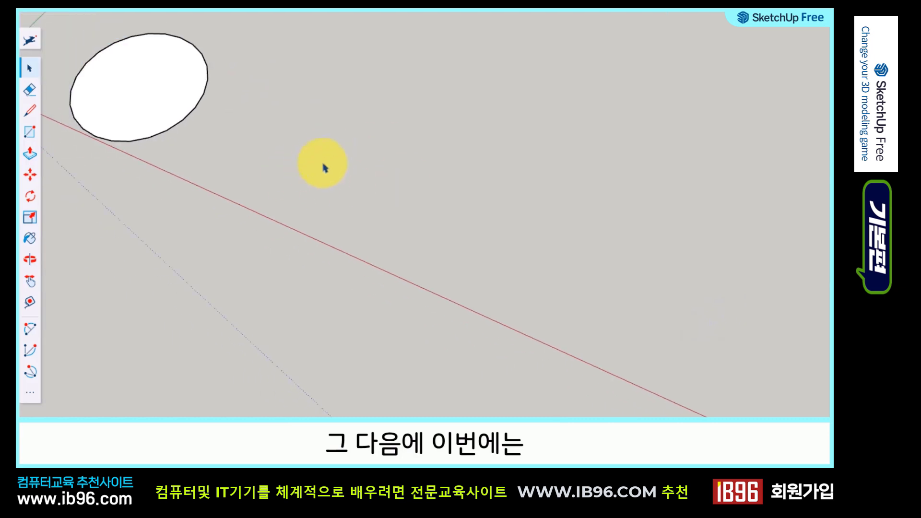
drag(326, 217, 138, 71)
key(Delete)
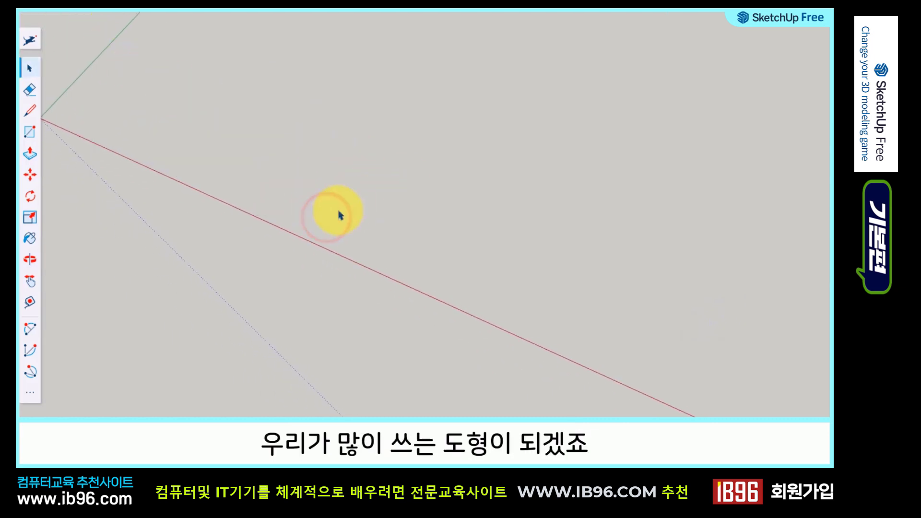
Draw a hexagon on the ground between the red and green axes with the Polygon tool.
middle_drag(312, 150, 271, 224)
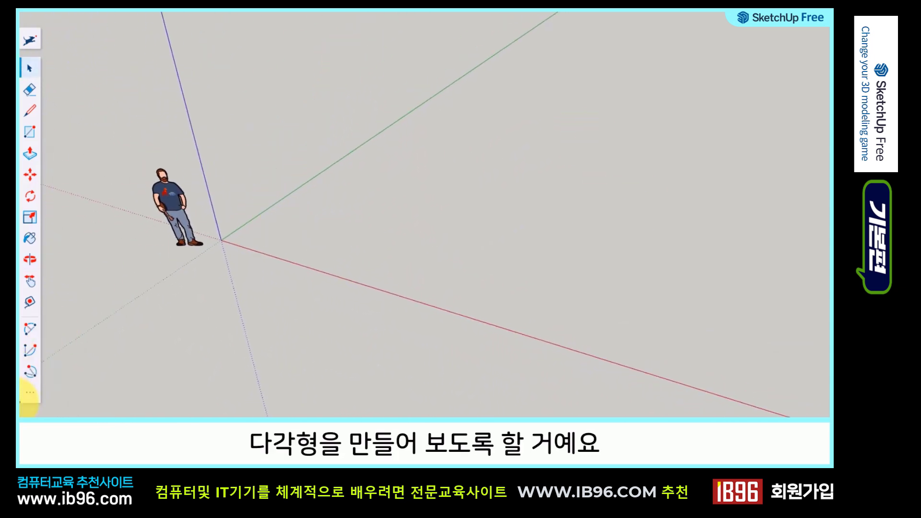
click(30, 392)
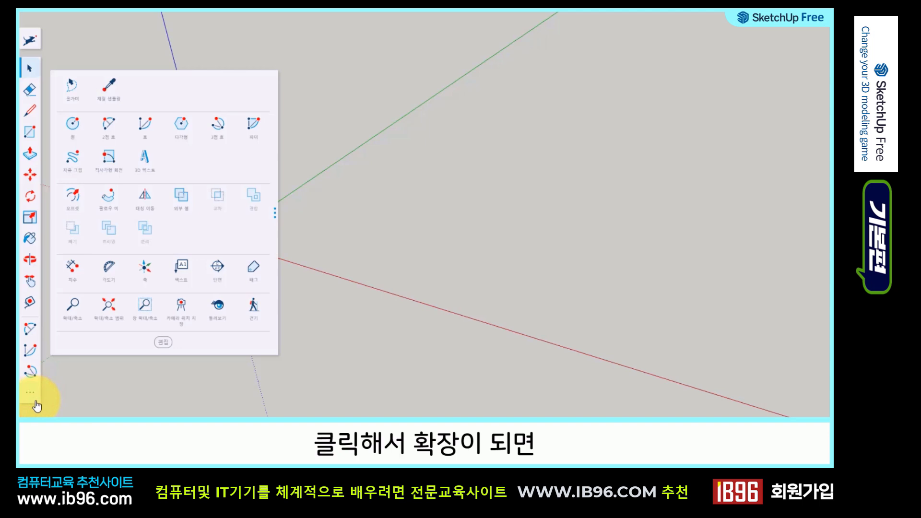
click(193, 126)
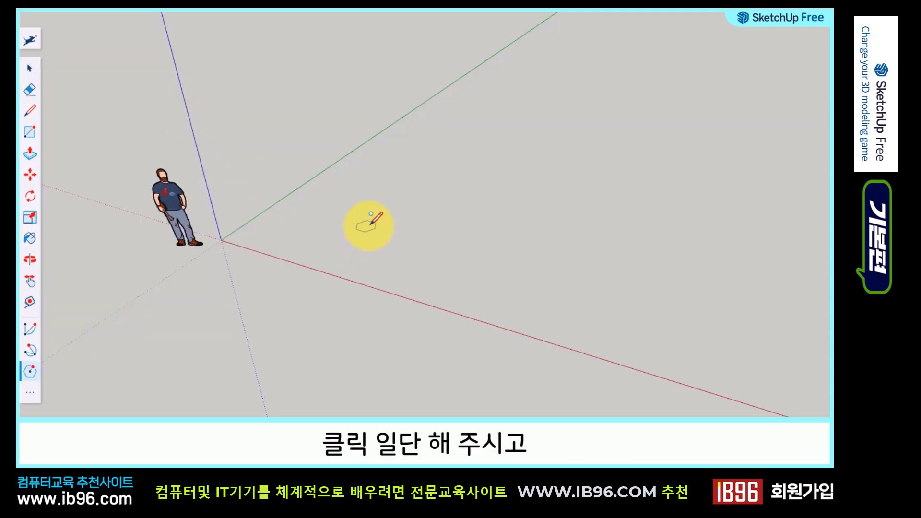
scroll(380, 221, up, 2)
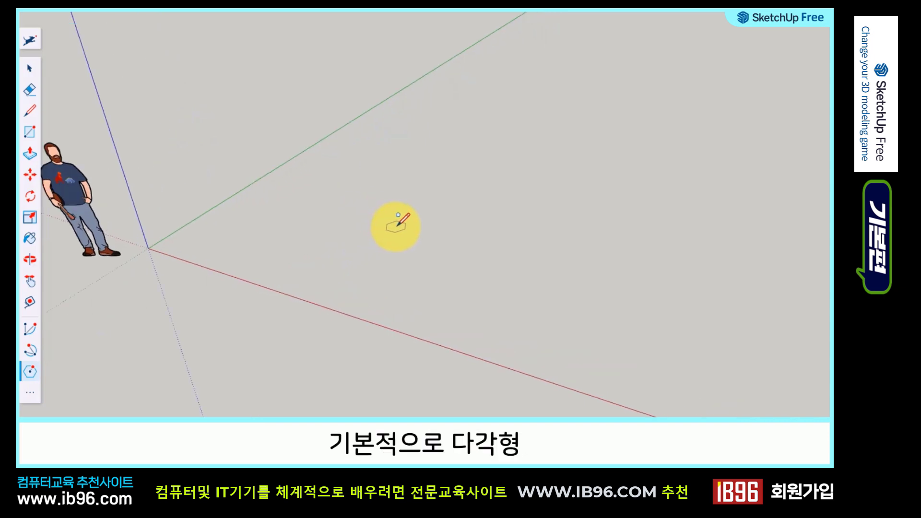
mouse_move(400, 256)
middle_down()
mouse_move(397, 325)
mouse_move(288, 242)
middle_up()
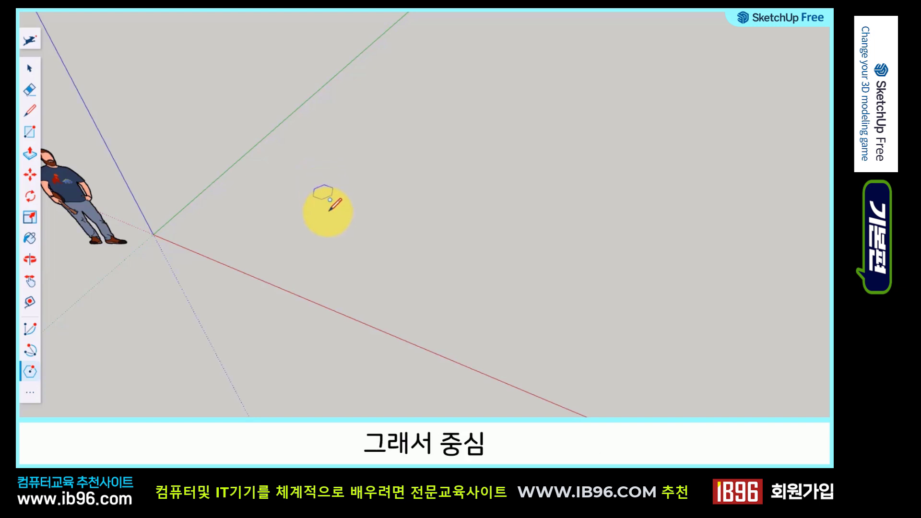
click(348, 226)
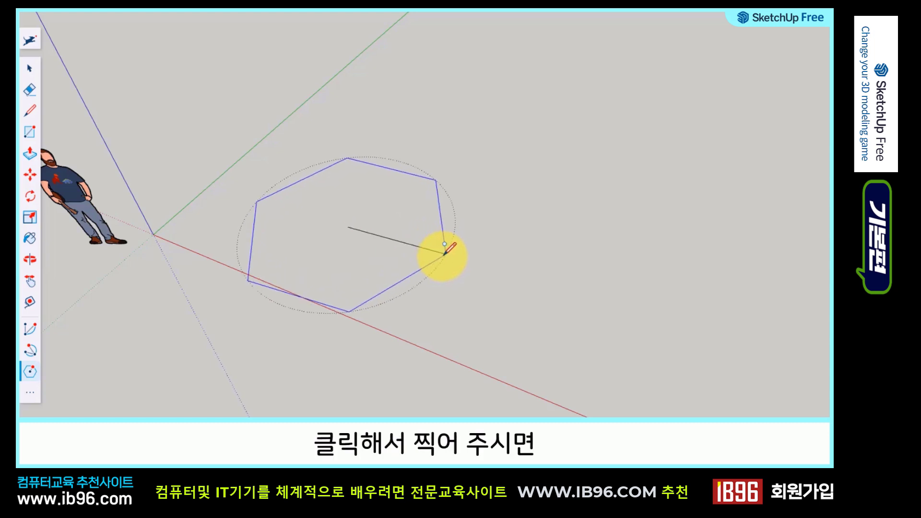
click(412, 249)
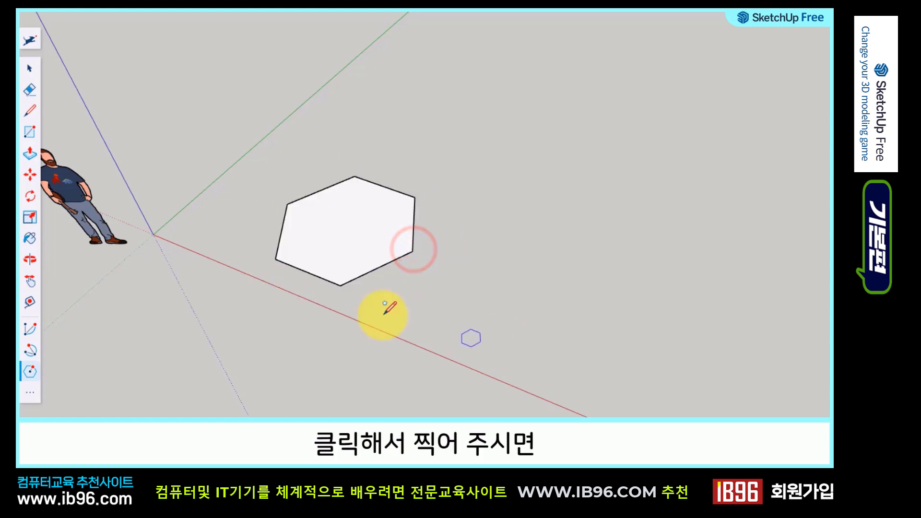
Switch the camera to parallel projection and show the hexagon in the standard top view.
middle_drag(380, 312, 303, 317)
scroll(302, 318, up, 3)
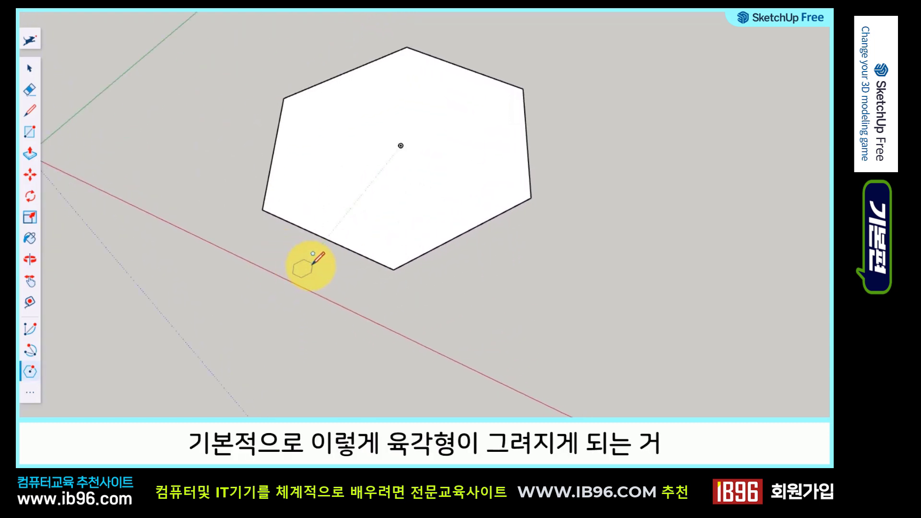
middle_drag(385, 281, 473, 329)
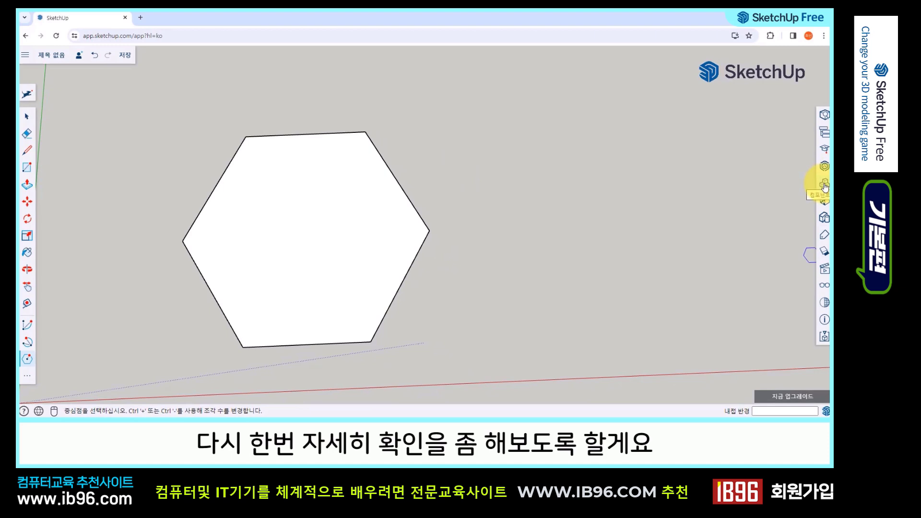
click(824, 269)
click(686, 130)
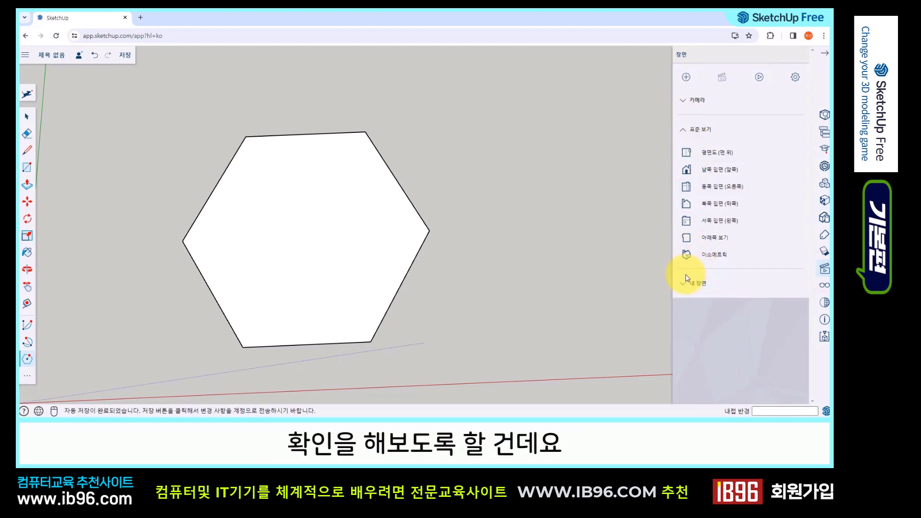
click(682, 99)
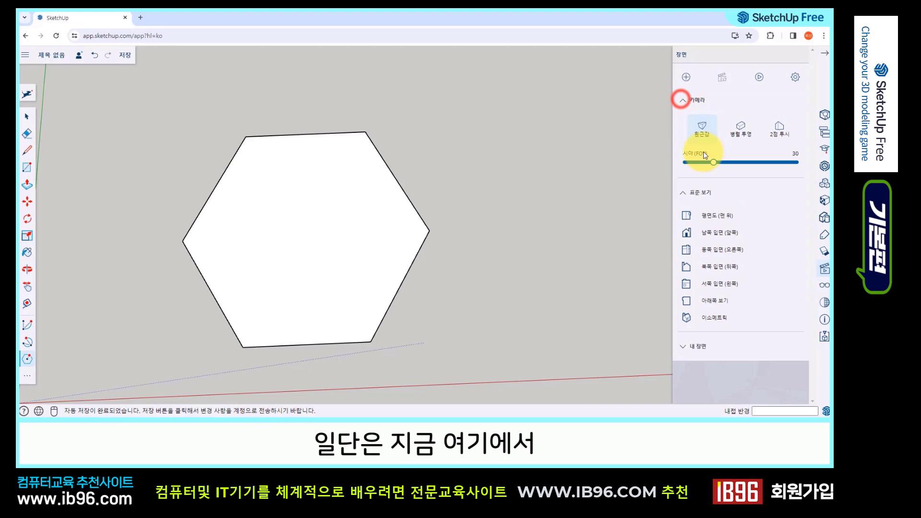
click(741, 128)
click(719, 188)
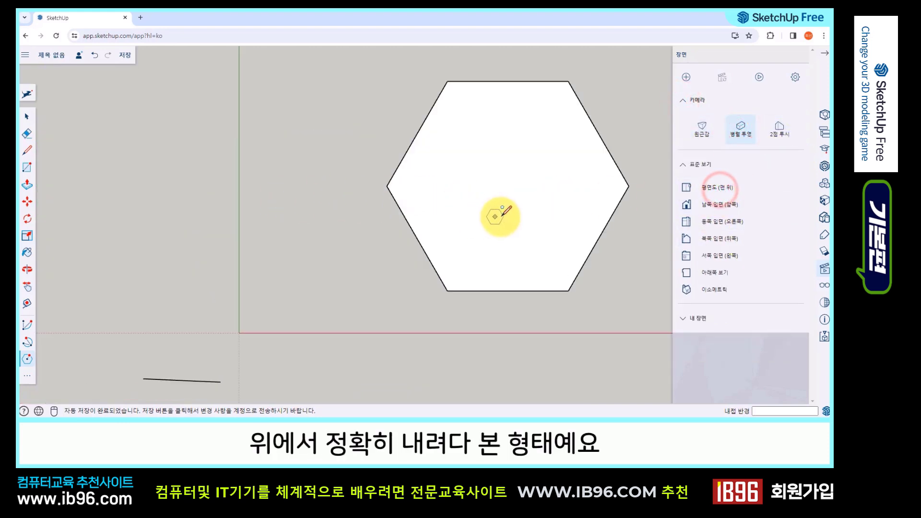
Draw a second hexagon with a radius of about 1005 mm beside the first, level with its centre.
scroll(598, 206, down, 2)
shift+middle_drag(598, 205, 310, 223)
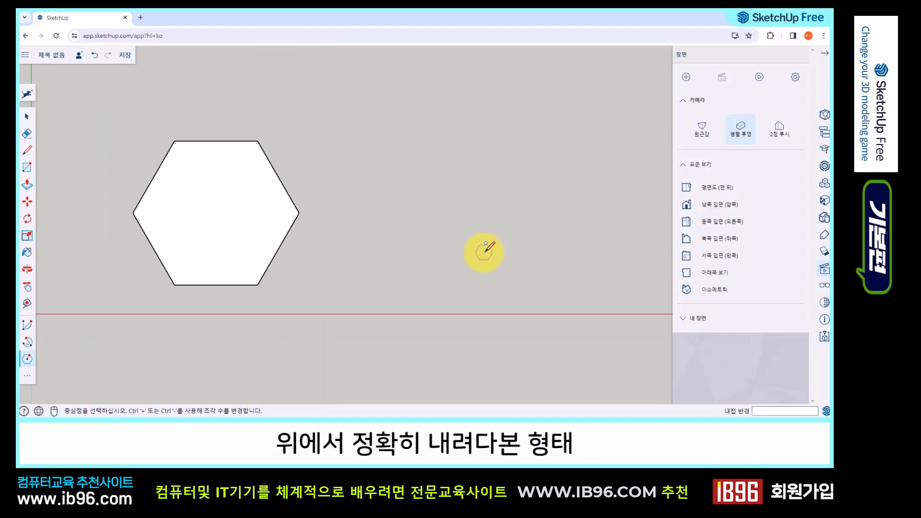
shift+middle_drag(304, 236, 281, 240)
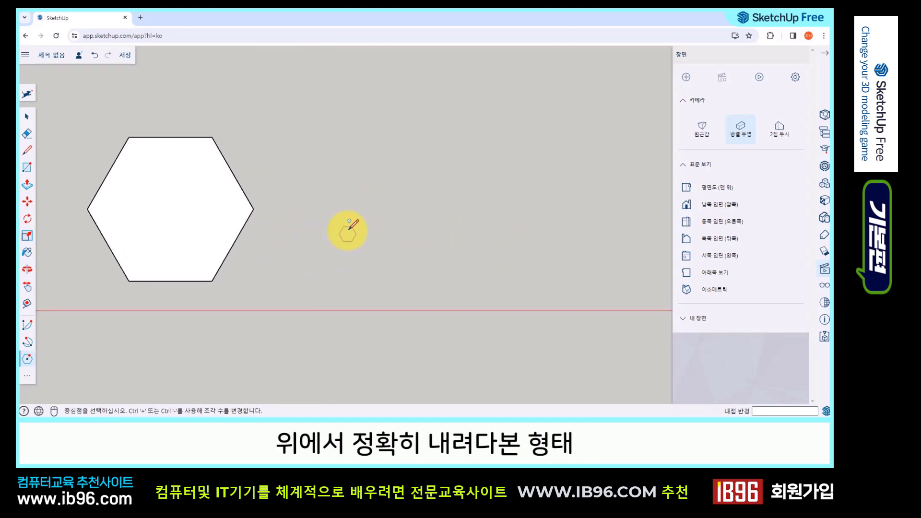
click(371, 209)
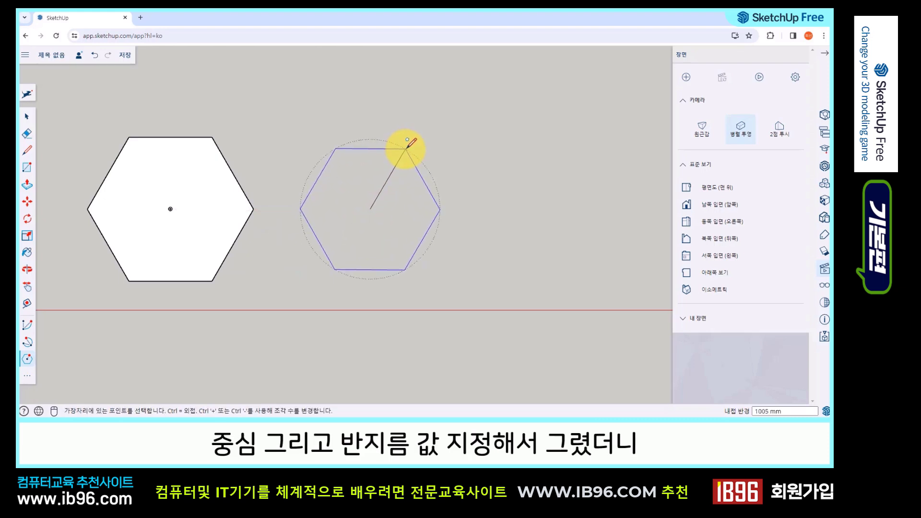
click(405, 147)
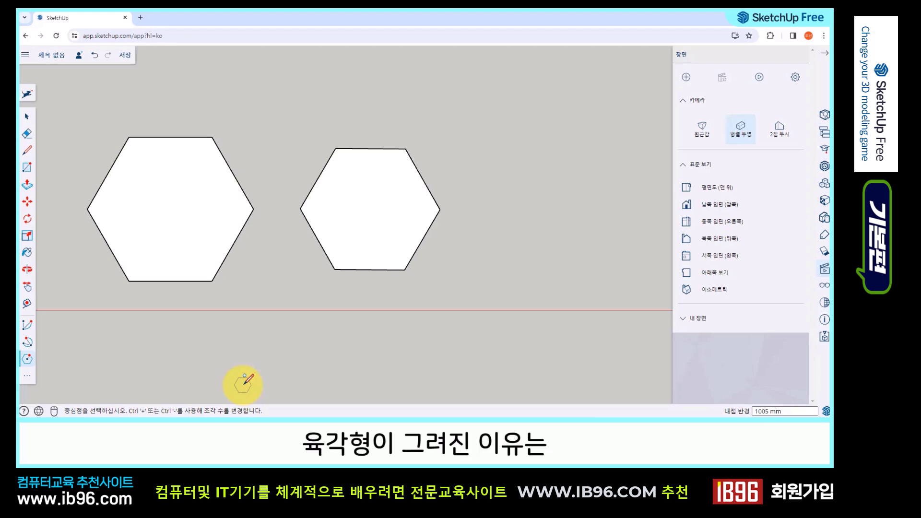
Restart the Polygon tool and check its preset number of sides.
click(28, 375)
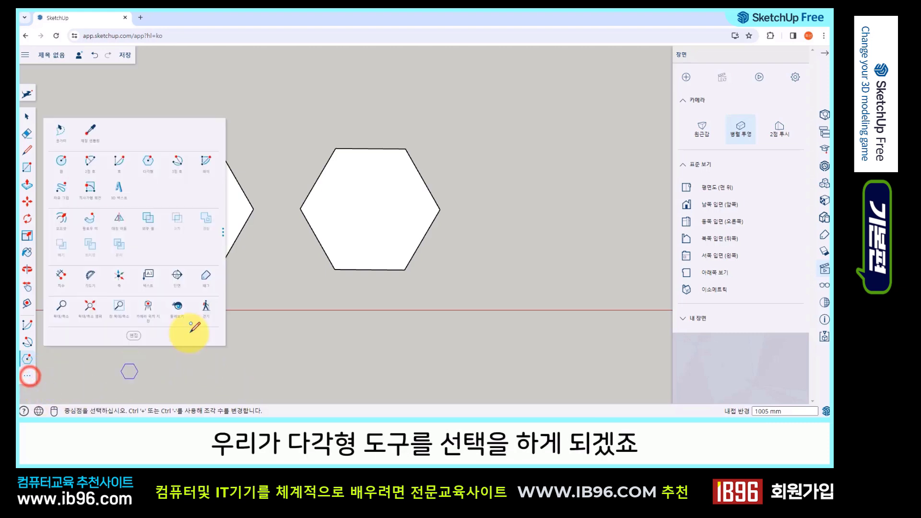
click(26, 116)
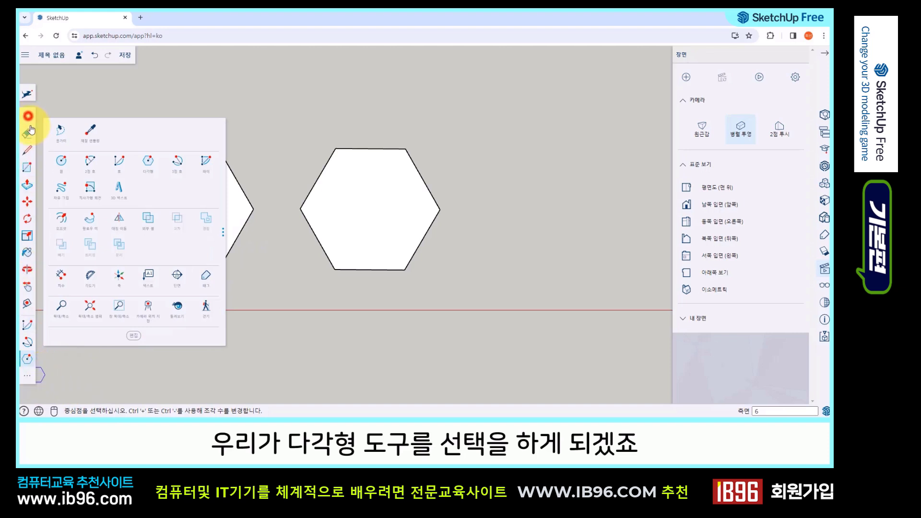
click(28, 375)
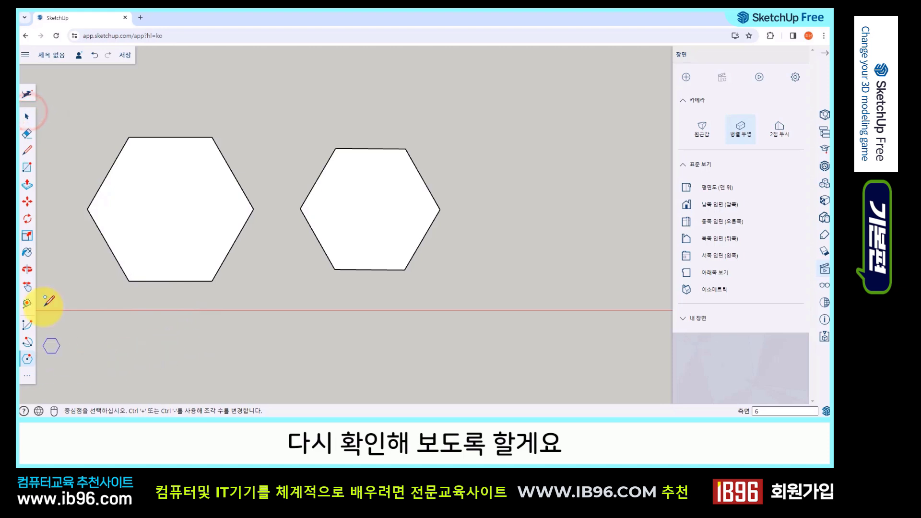
click(27, 116)
click(117, 350)
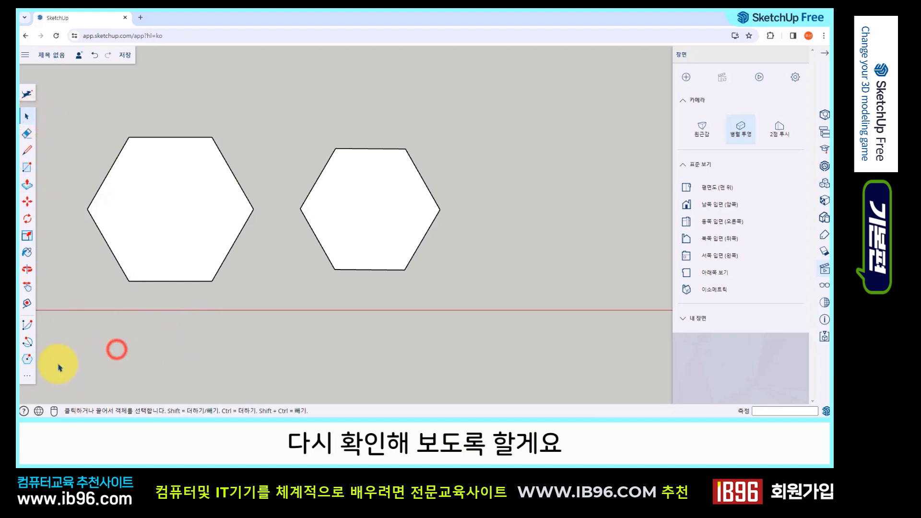
click(27, 376)
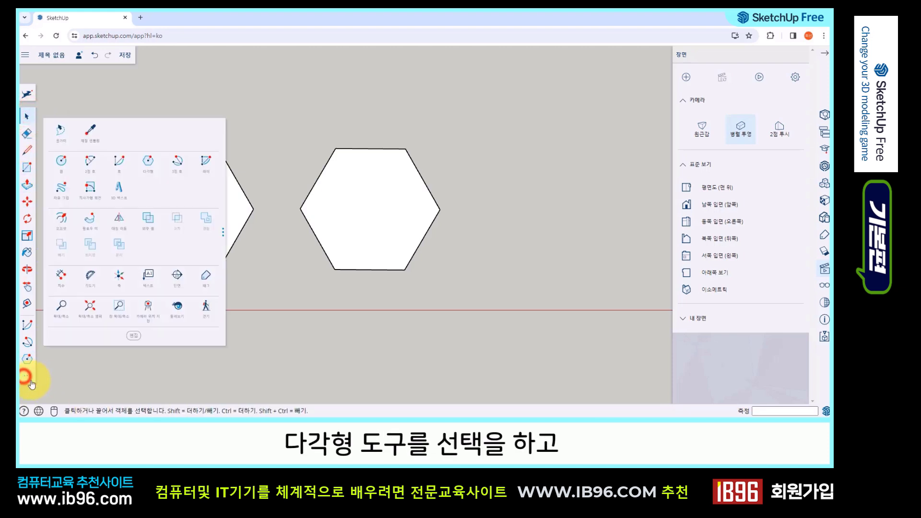
click(149, 165)
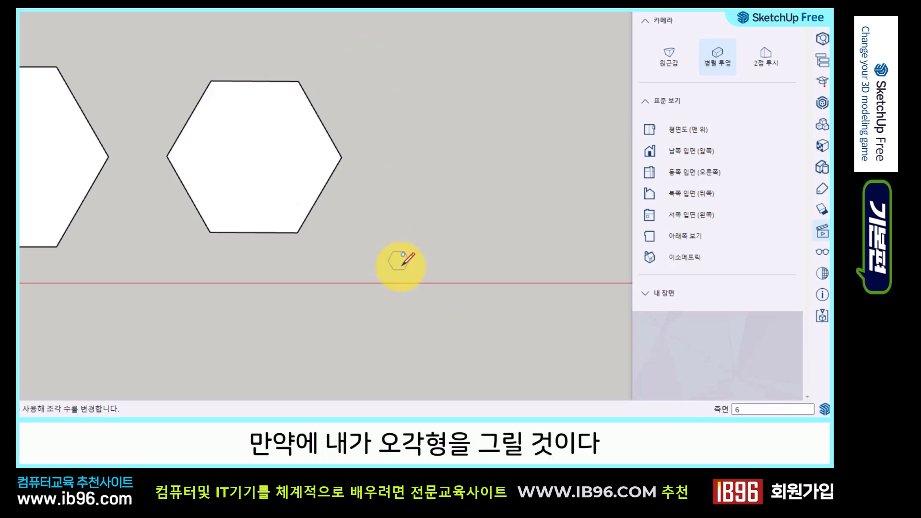
Draw a five-sided polygon with a radius of about 870 mm beside the second hexagon, level with its centre.
shift+middle_drag(401, 263, 118, 251)
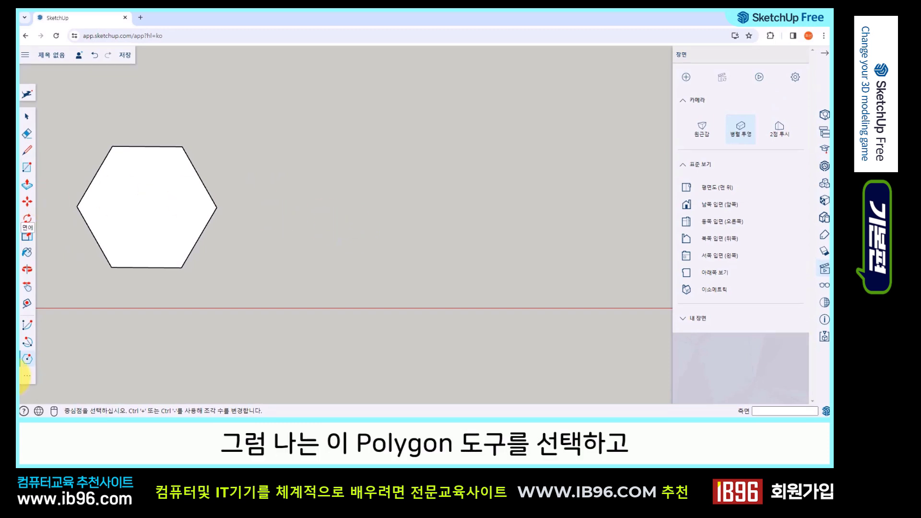
click(29, 374)
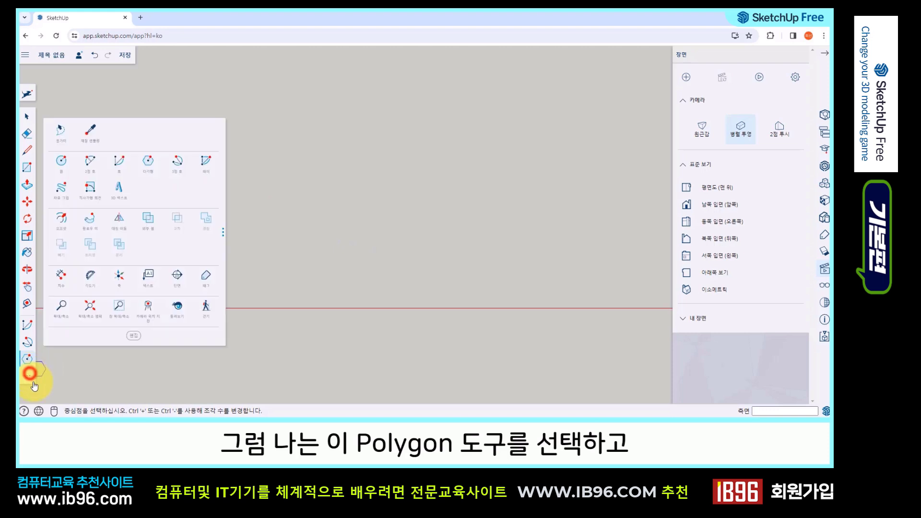
click(148, 160)
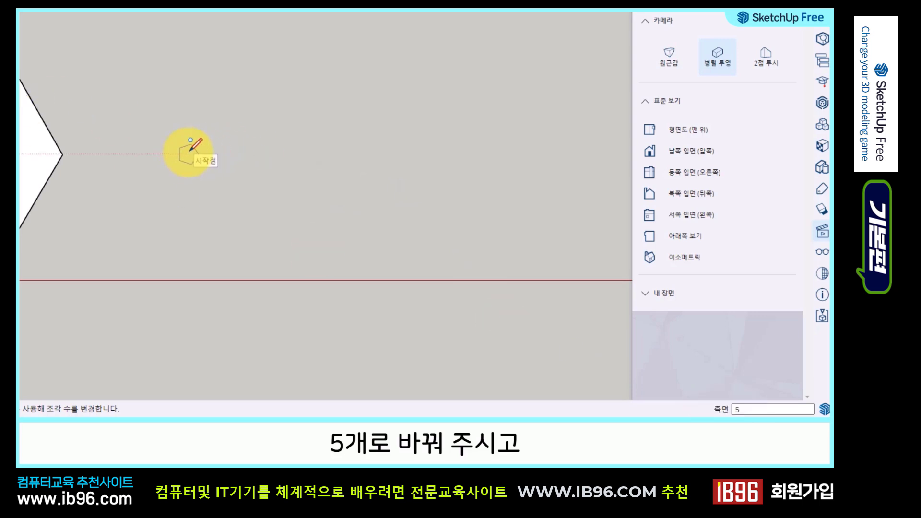
click(188, 152)
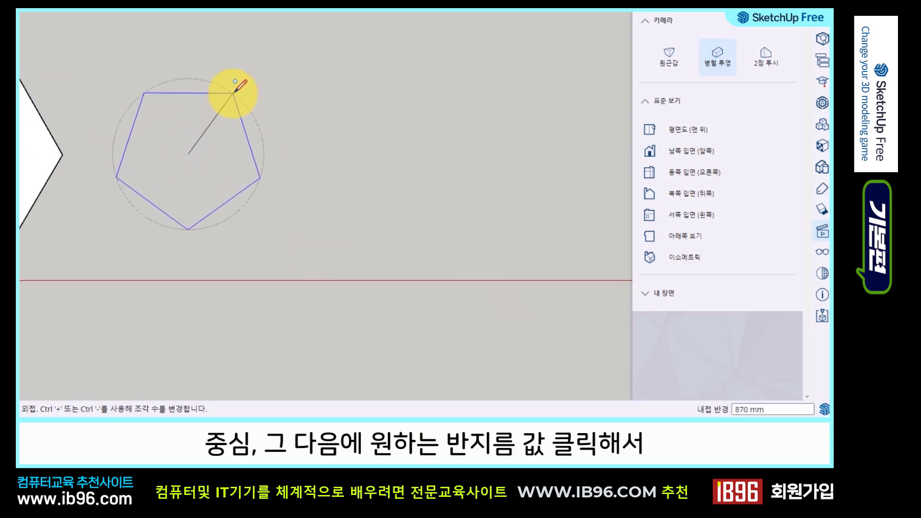
click(233, 93)
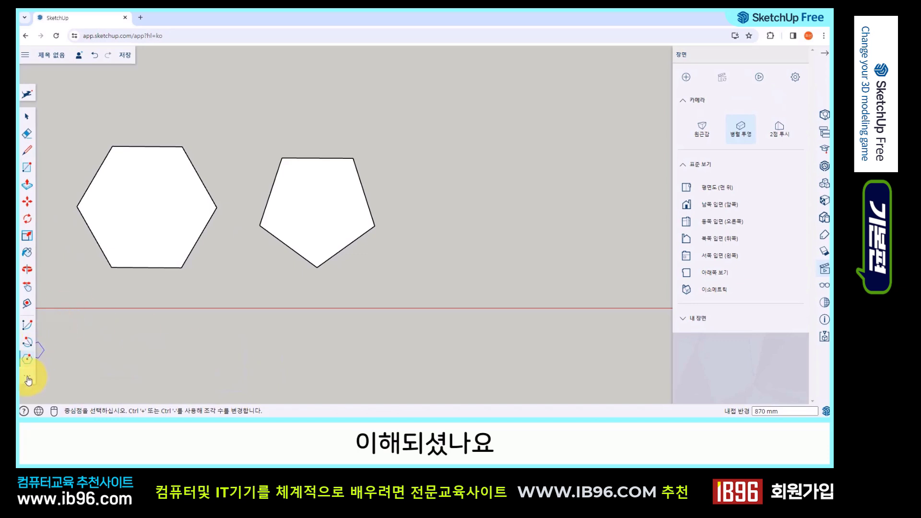
Draw a three-sided polygon with a radius of about 583 mm beside the pentagon, level with its centre.
click(28, 379)
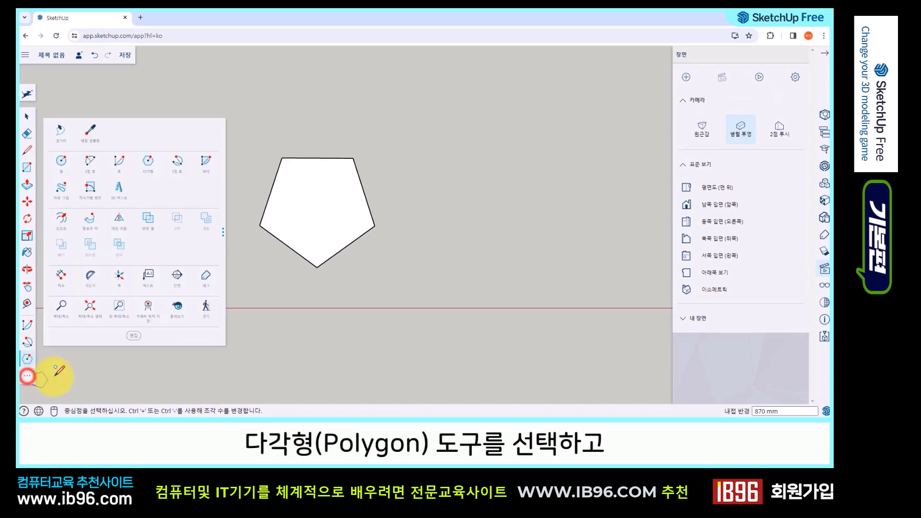
click(151, 162)
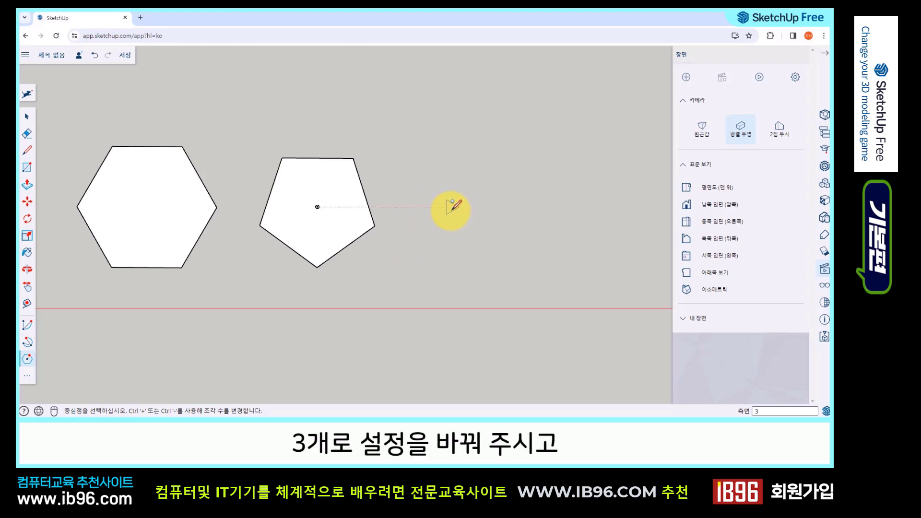
click(451, 207)
click(458, 167)
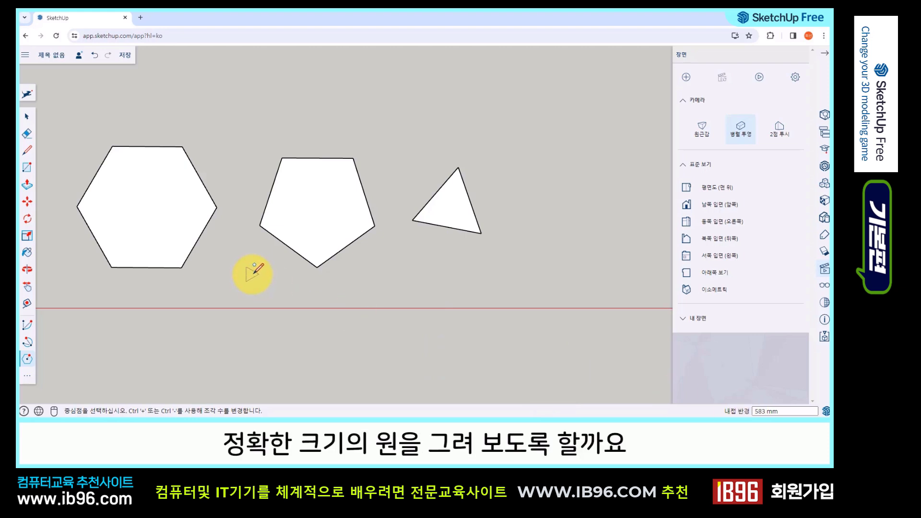
Draw a circle with an exact radius of 900 mm on the empty side of the red axis, opposite the polygons.
shift+middle_drag(277, 294, 275, 189)
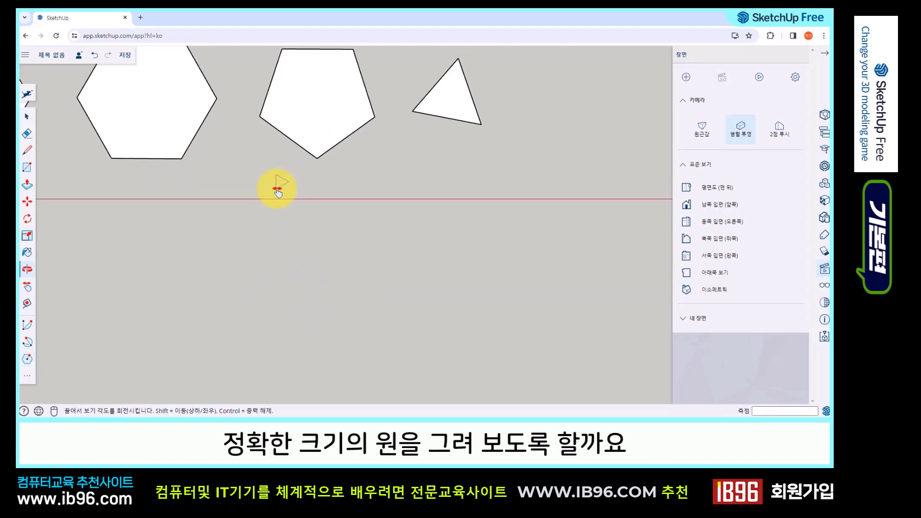
click(27, 378)
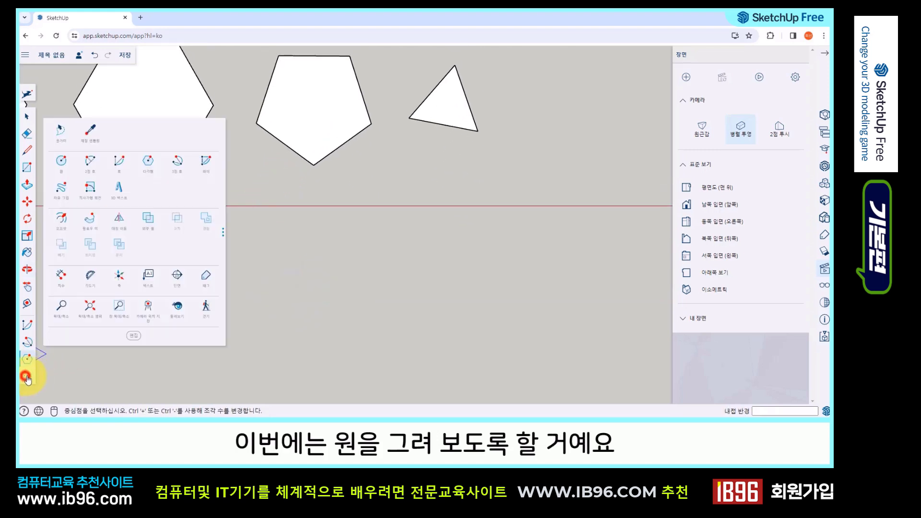
click(60, 167)
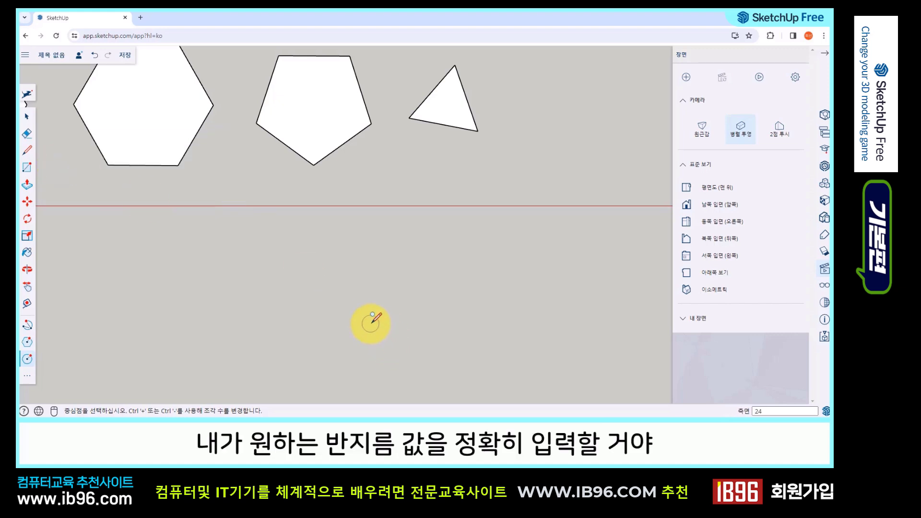
shift+middle_drag(315, 299, 338, 197)
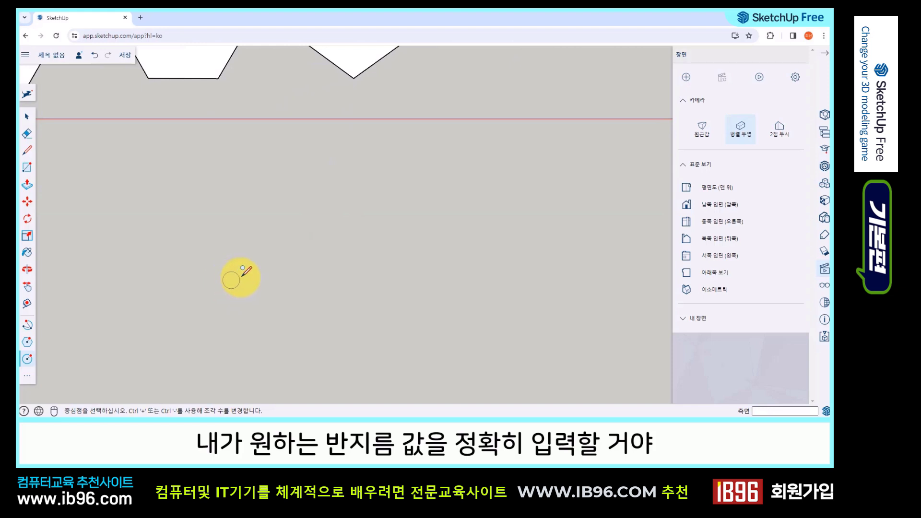
click(234, 236)
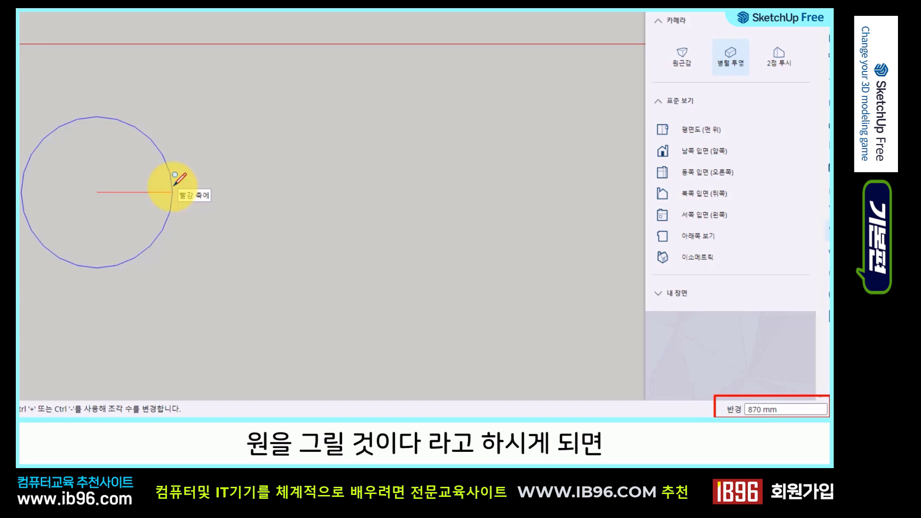
text(900)
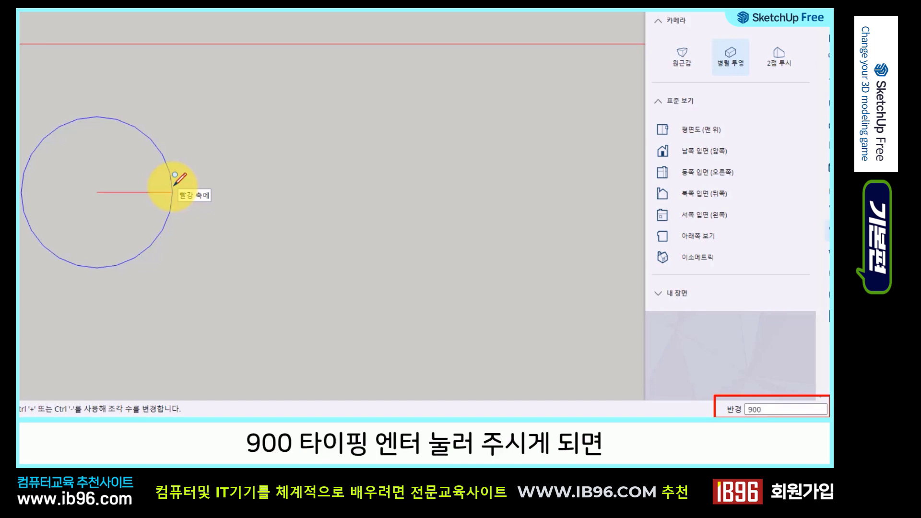
key(Return)
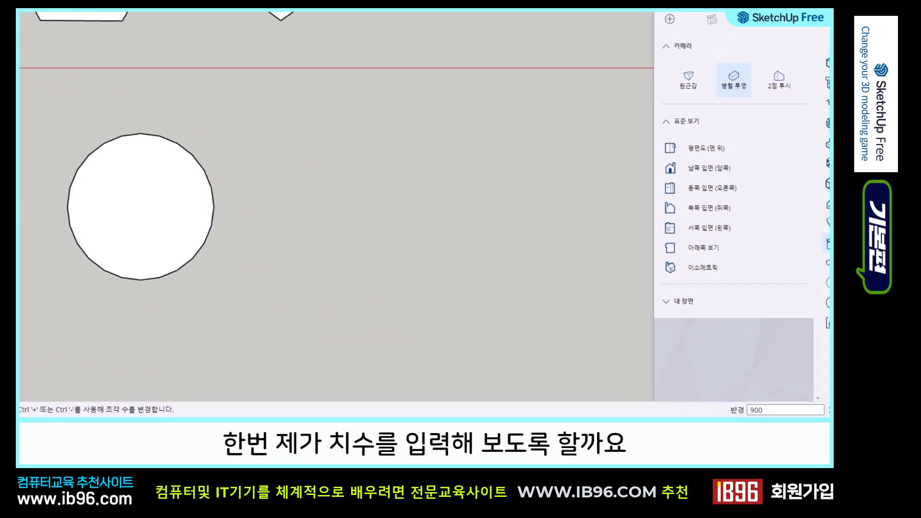
Dimension the circle's radius between its rim and centre, placing the dimension line below the circle.
click(29, 375)
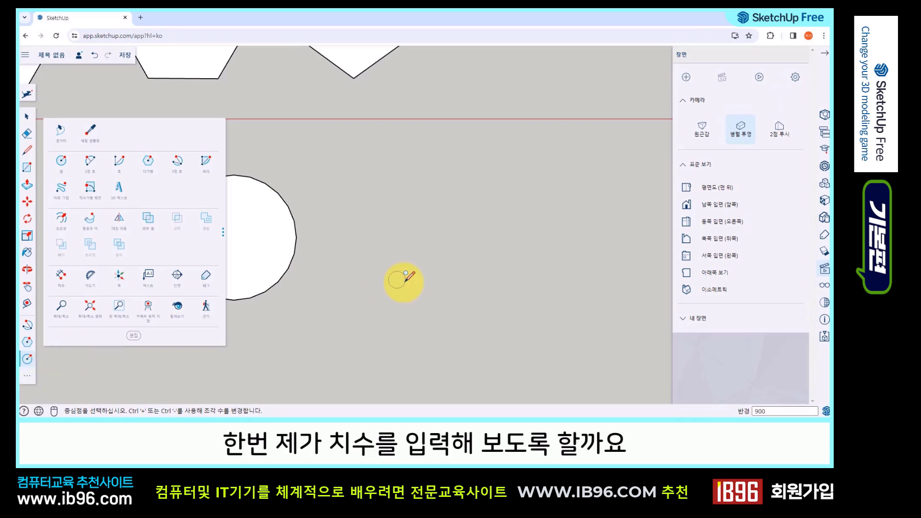
click(61, 275)
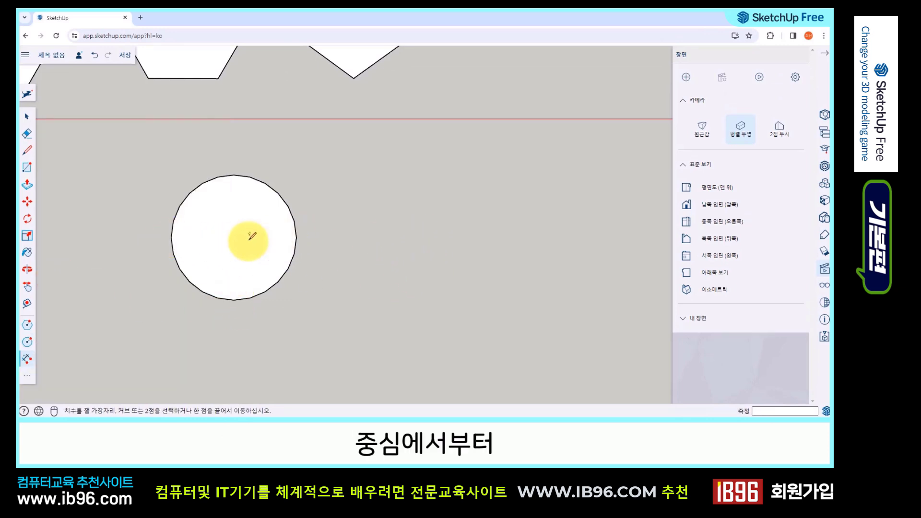
click(296, 237)
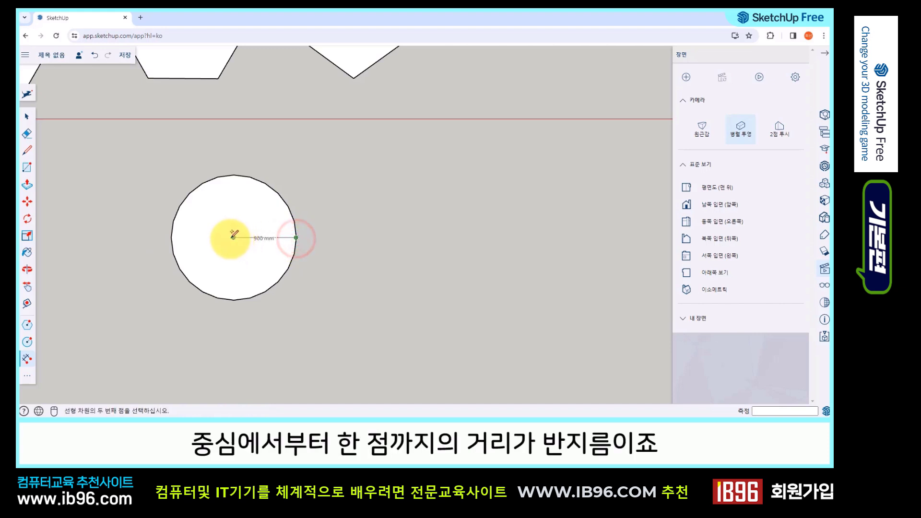
click(232, 238)
click(240, 329)
scroll(241, 336, up, 2)
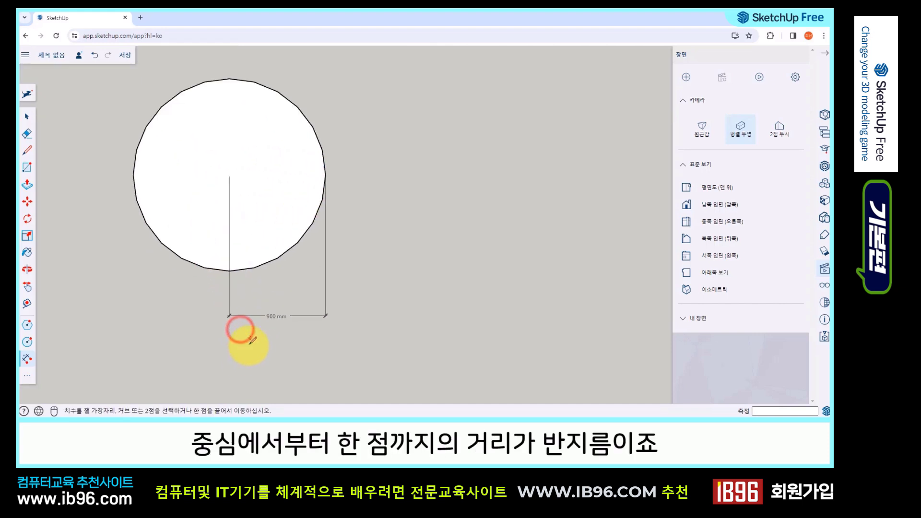
scroll(253, 346, up, 3)
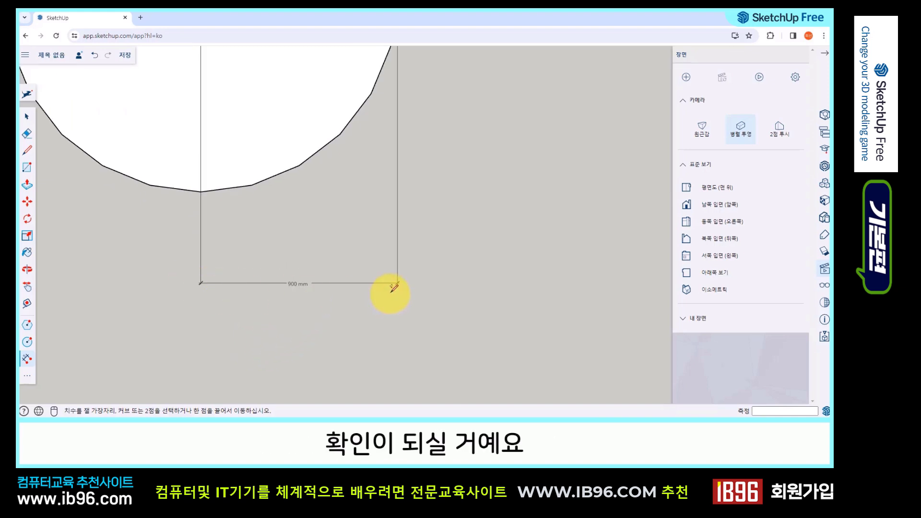
Draw a 3000 mm line parallel to the red axis, beside the dimensioned circle.
scroll(390, 294, down, 9)
shift+middle_drag(373, 230, 227, 244)
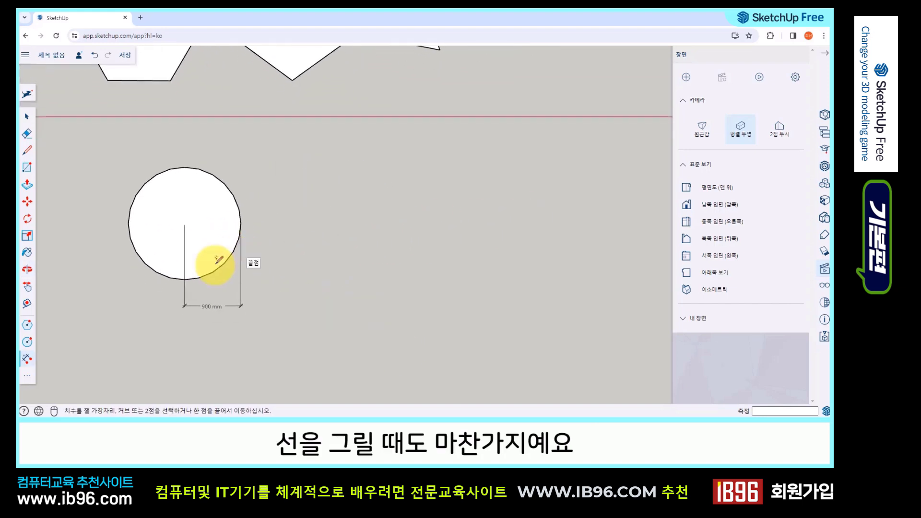
click(28, 151)
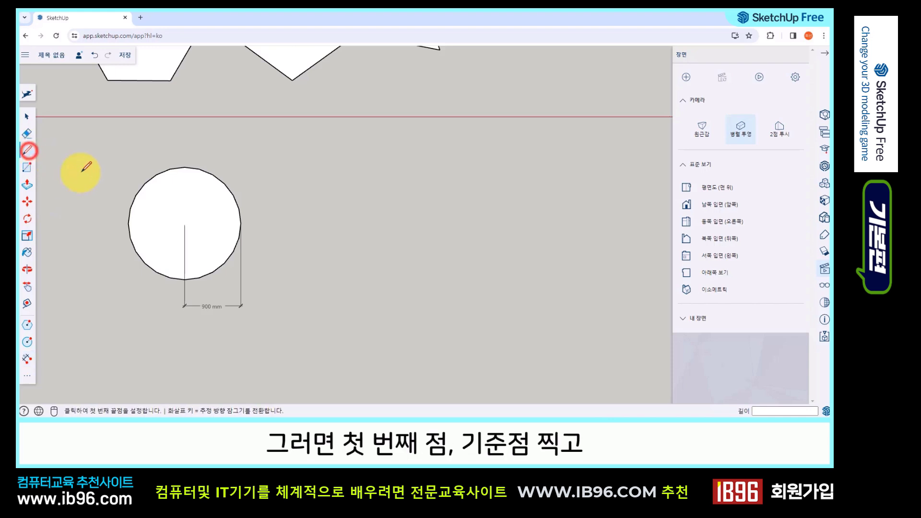
click(322, 212)
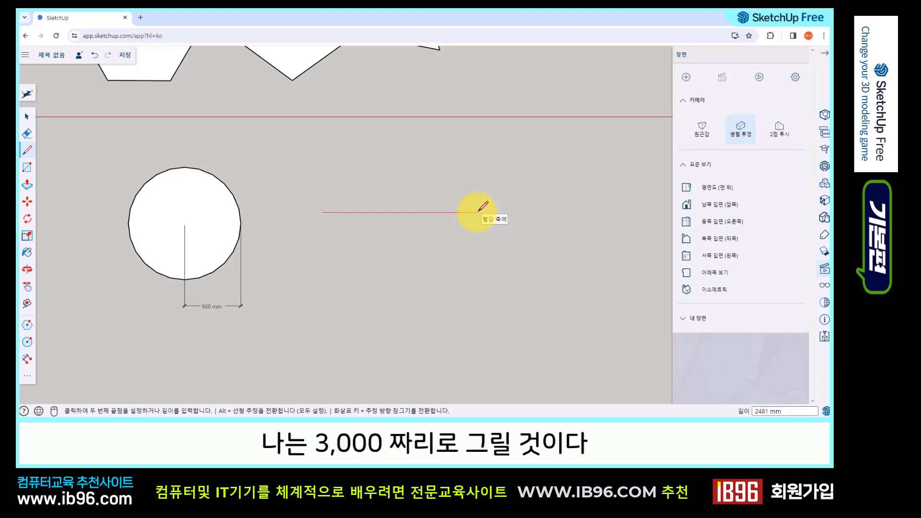
text(3000)
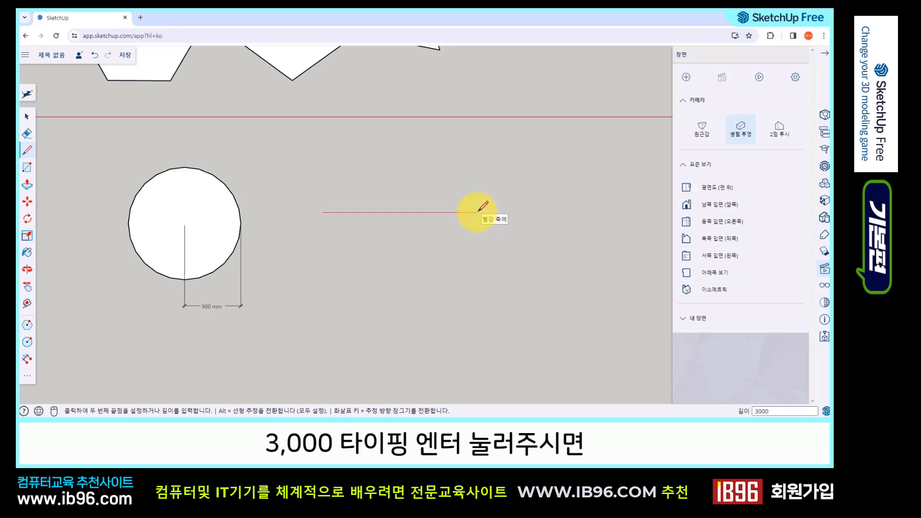
key(Return)
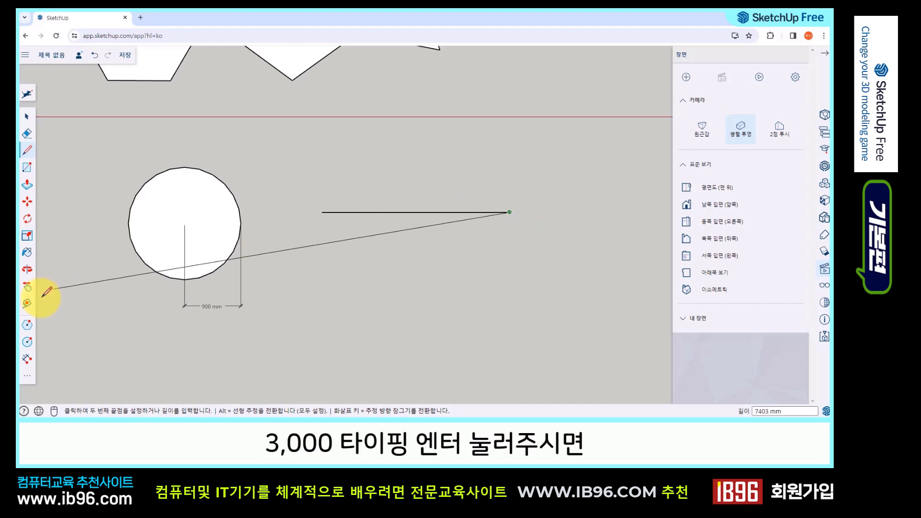
Dimension the length of the new line between its two endpoints, placing the dimension right below it.
click(27, 358)
click(322, 212)
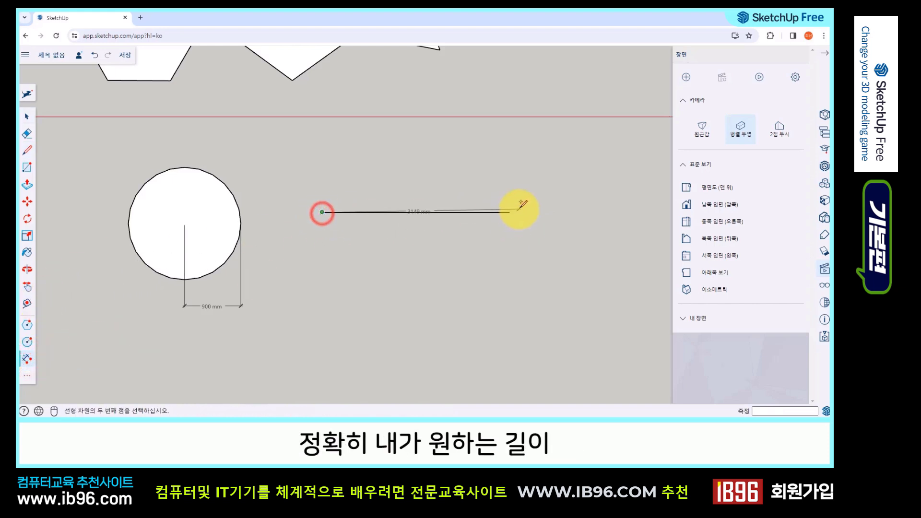
click(510, 212)
click(510, 214)
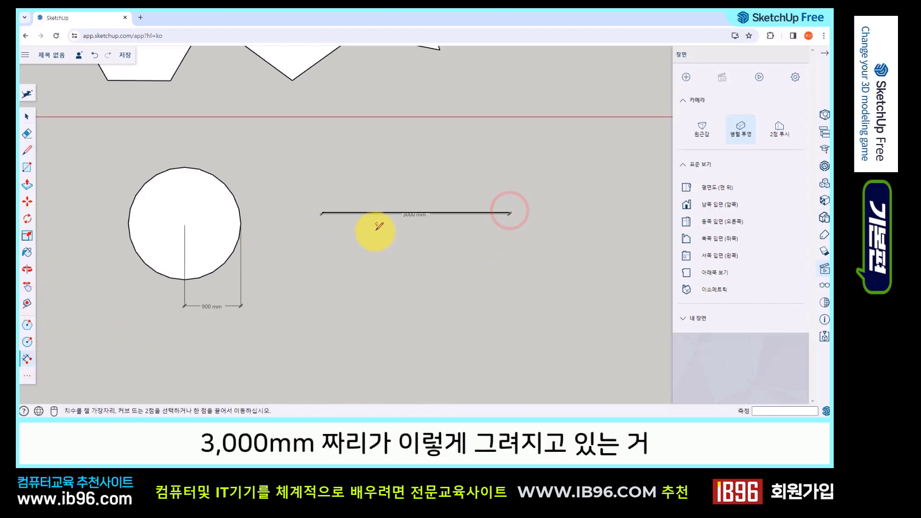
Try to move the line's dimension farther away from the line.
scroll(415, 225, up, 4)
key(space)
click(422, 193)
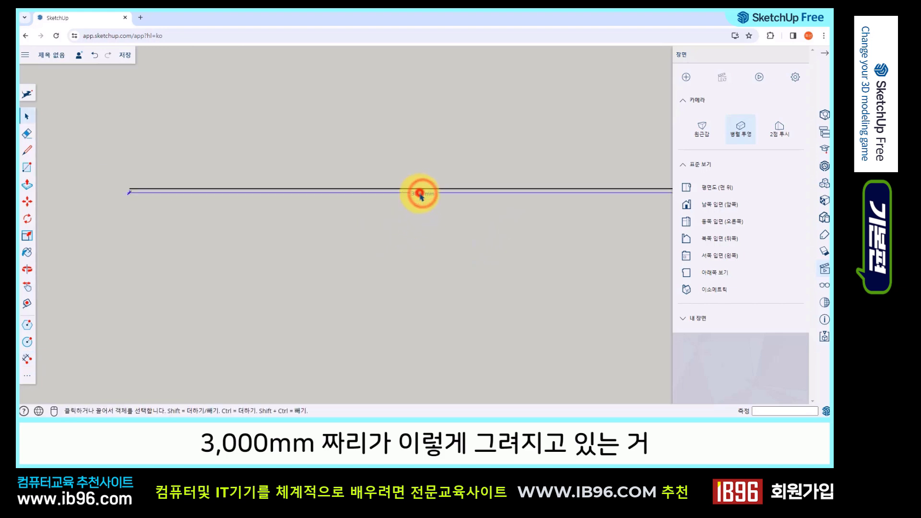
drag(419, 193, 422, 258)
click(418, 192)
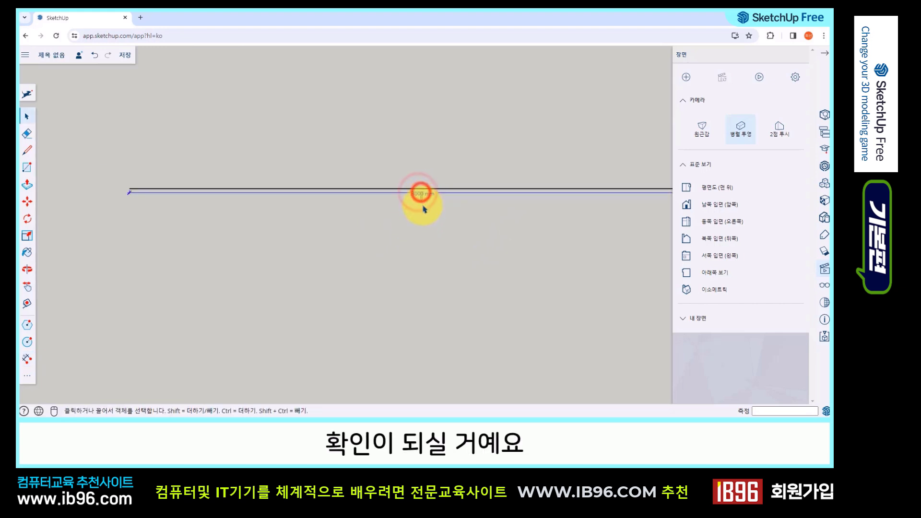
click(414, 249)
Delete the length dimension of the line, keeping the line itself.
scroll(420, 209, up, 2)
scroll(422, 206, down, 3)
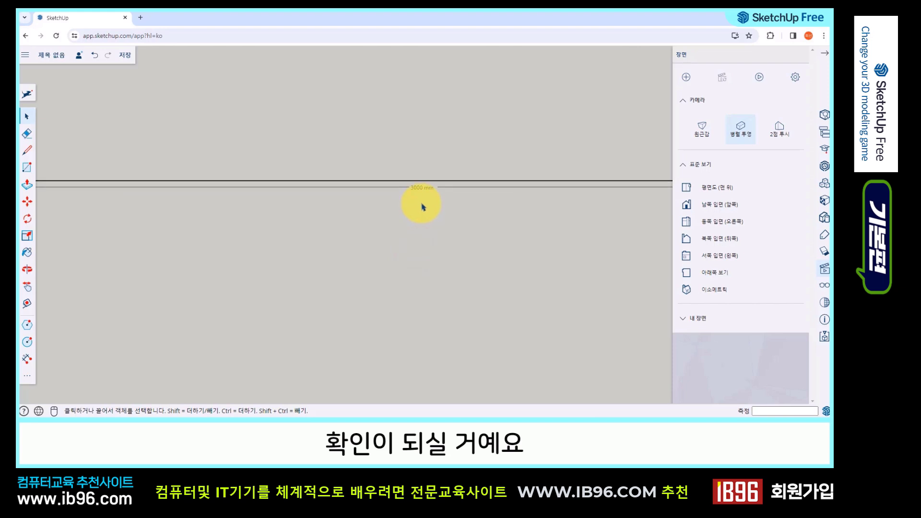
scroll(425, 208, up, 3)
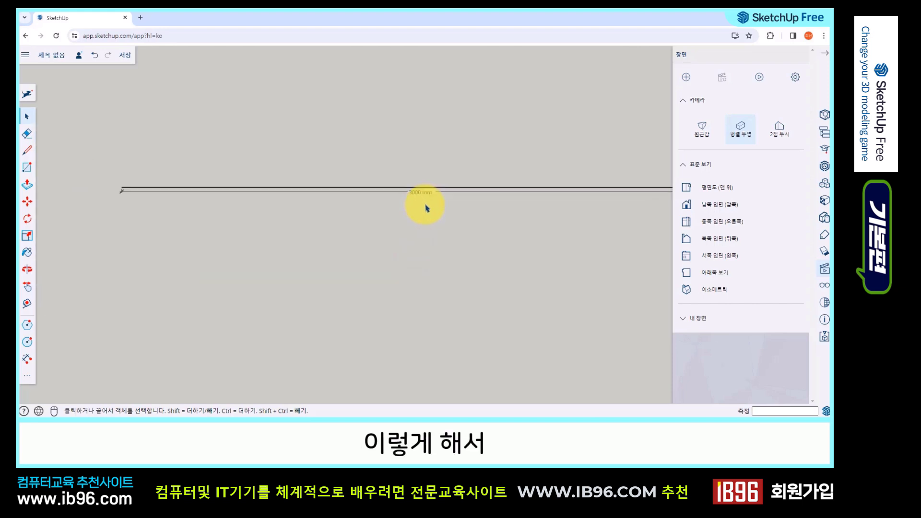
click(427, 192)
key(Delete)
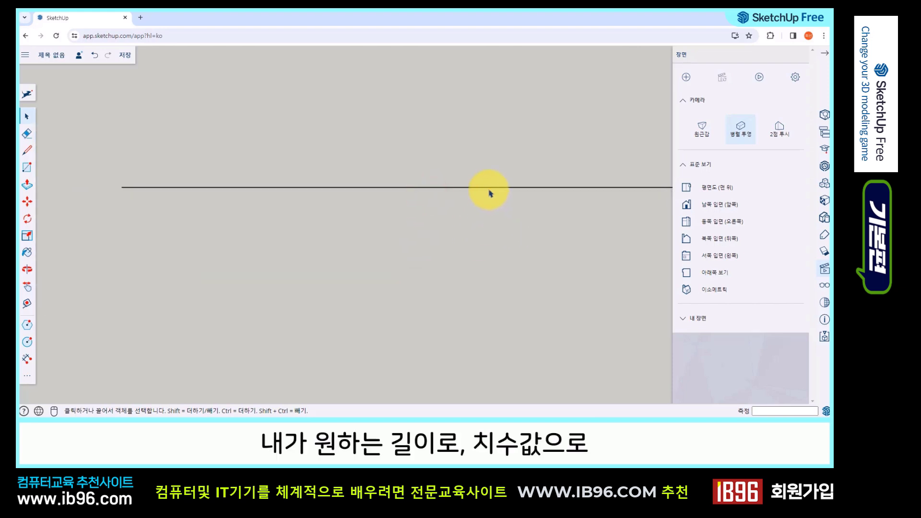
scroll(487, 206, down, 5)
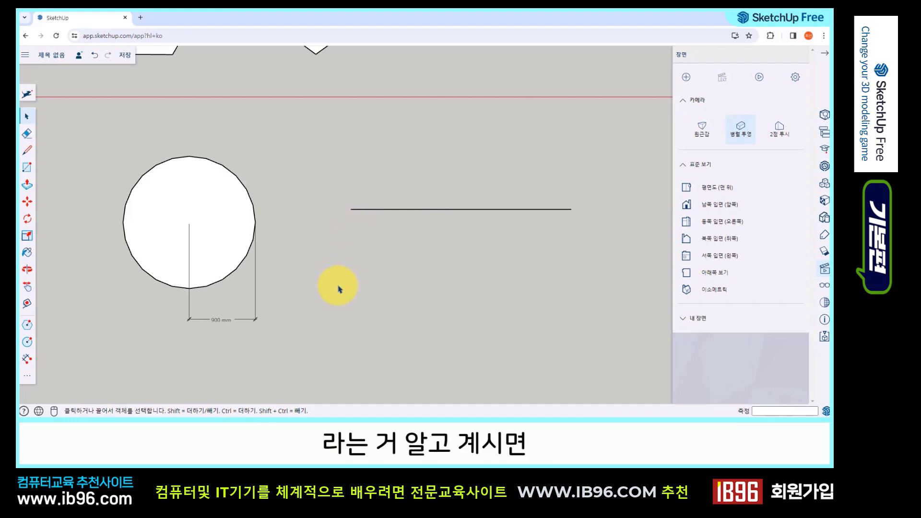
scroll(340, 286, down, 1)
scroll(342, 287, down, 2)
shift+middle_drag(329, 171, 454, 250)
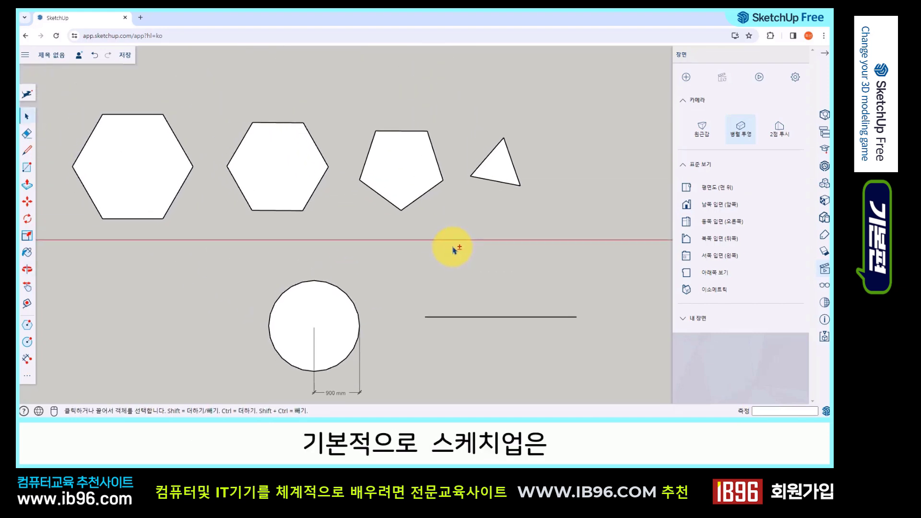
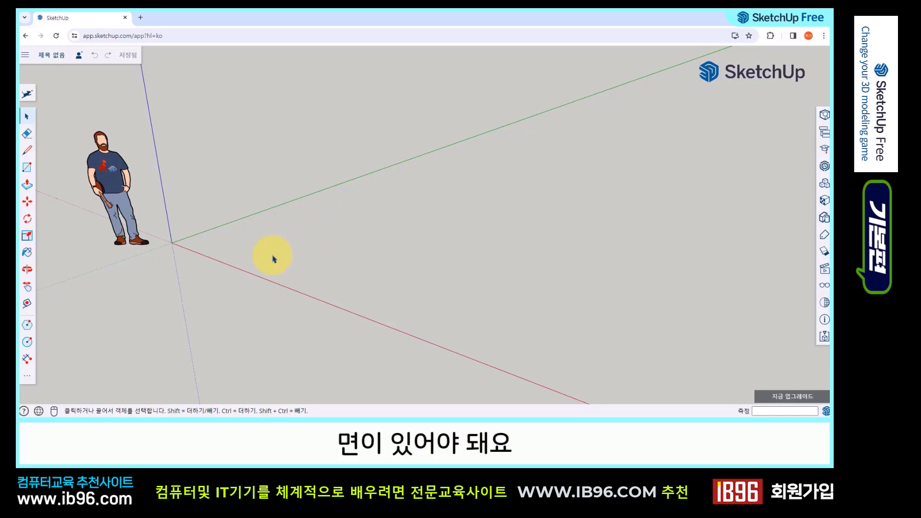
Draw a closed triangular face from three lines on the ground between the red and green axes.
middle_drag(259, 249, 276, 298)
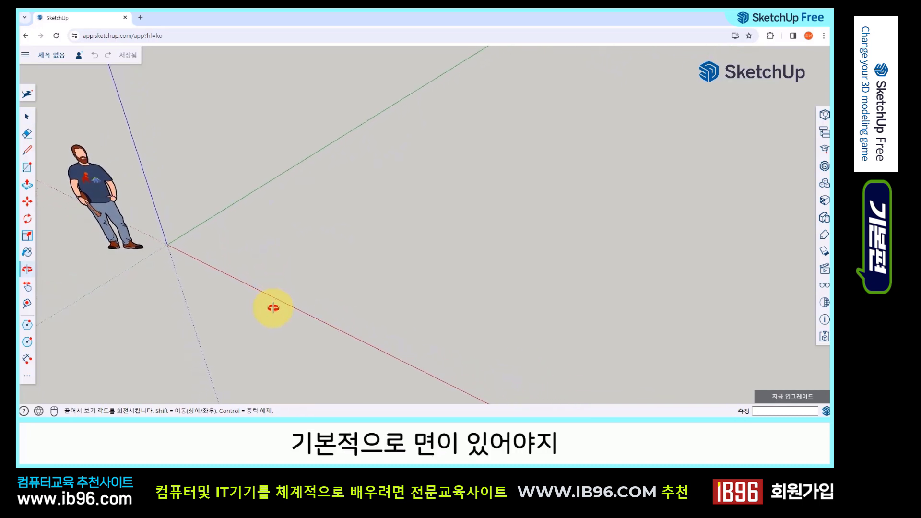
shift+middle_drag(339, 277, 381, 294)
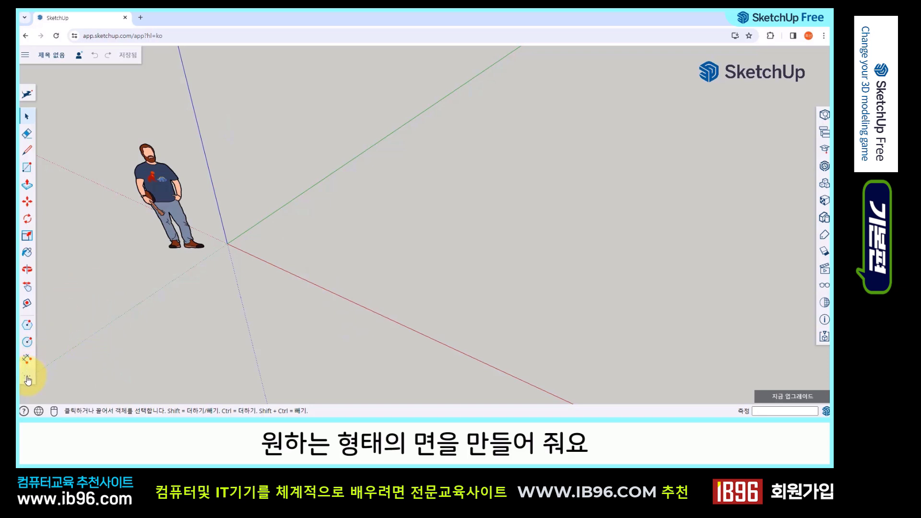
click(27, 151)
click(284, 243)
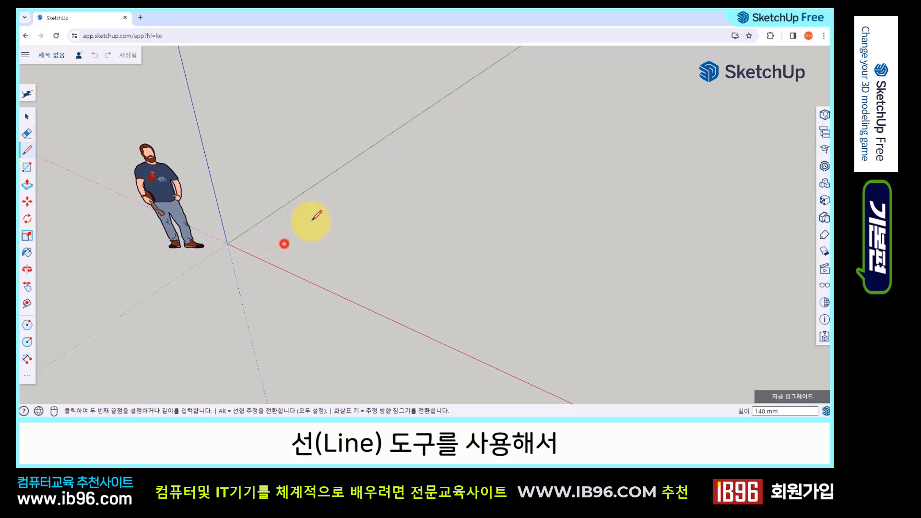
click(349, 196)
click(379, 272)
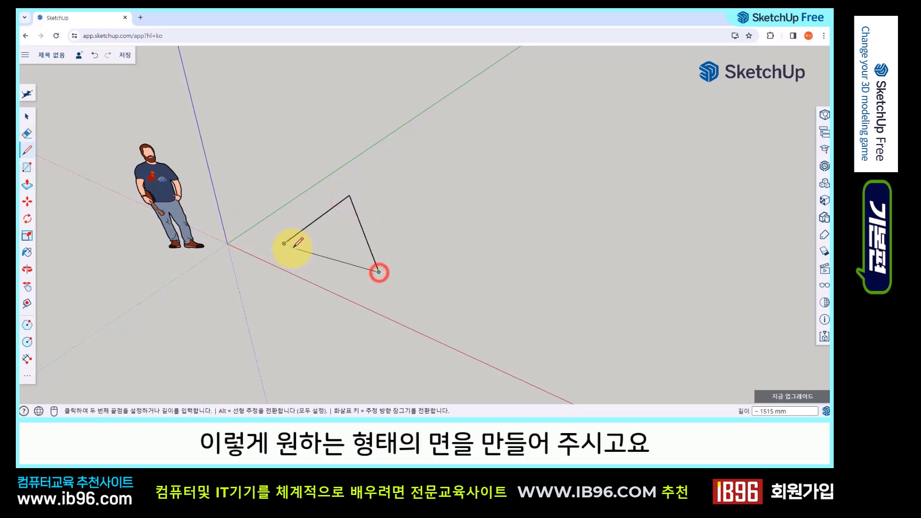
click(284, 244)
key(space)
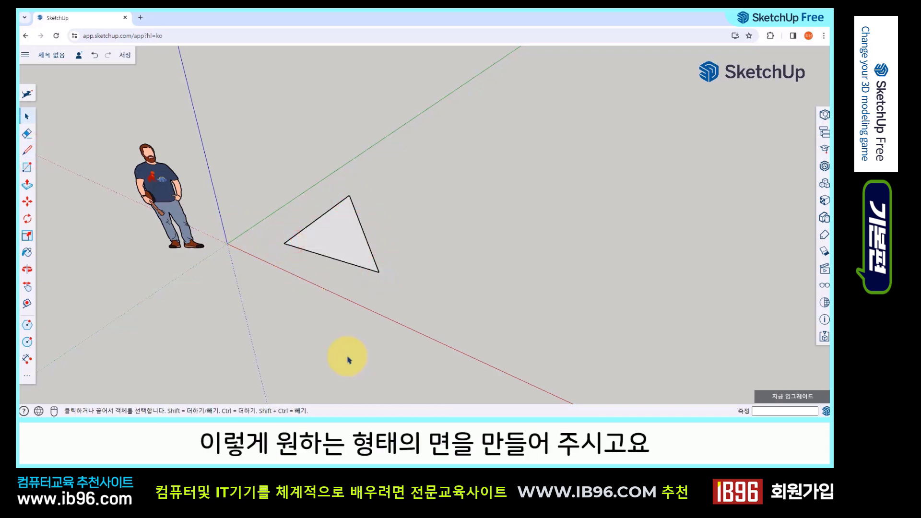
Draw a rectangle on the ground beside the triangle, farther along the red axis.
scroll(313, 271, up, 1)
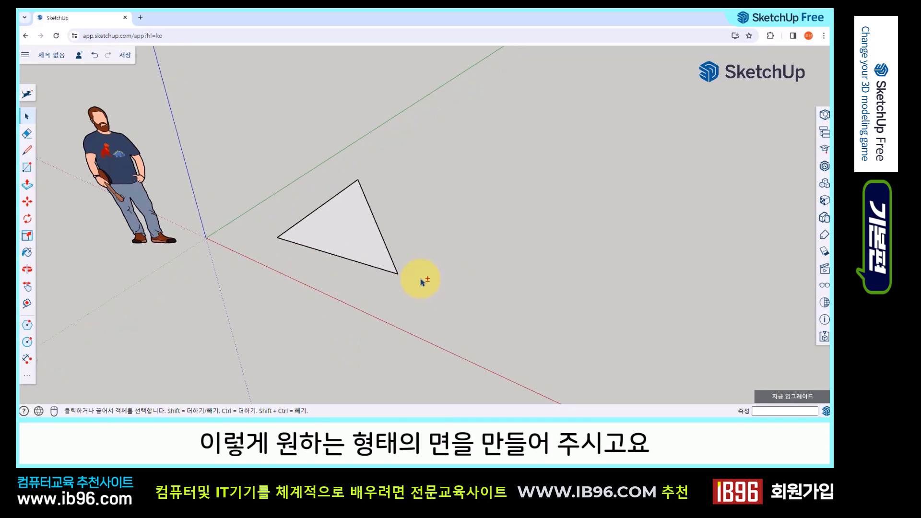
middle_drag(419, 273, 316, 258)
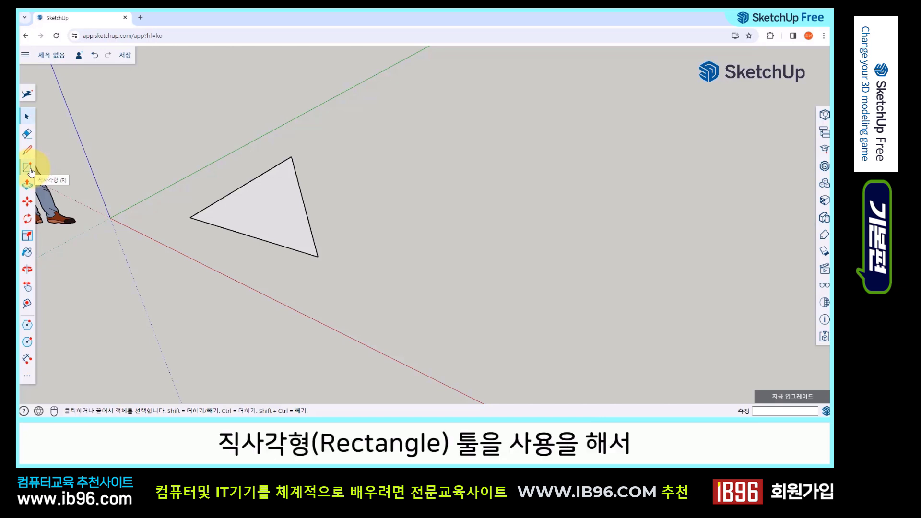
click(29, 169)
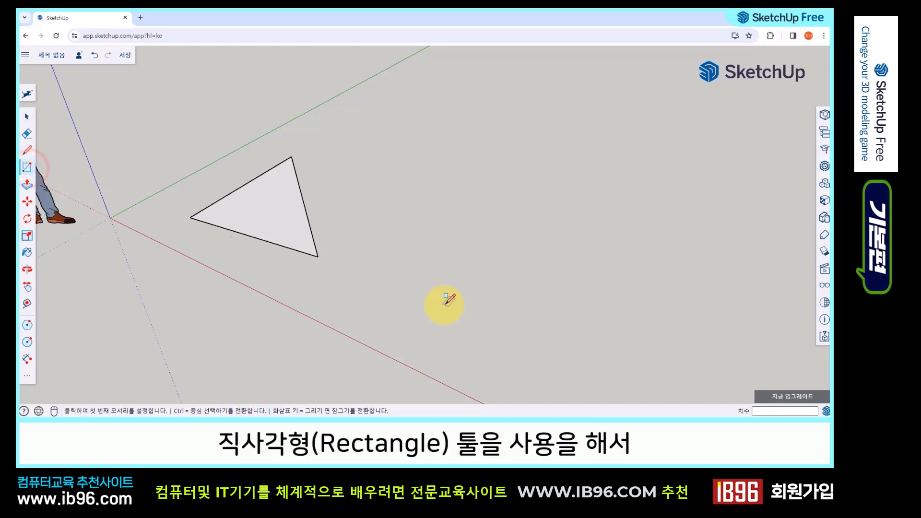
mouse_move(442, 304)
middle_down()
mouse_move(406, 273)
mouse_move(246, 241)
middle_up()
click(263, 233)
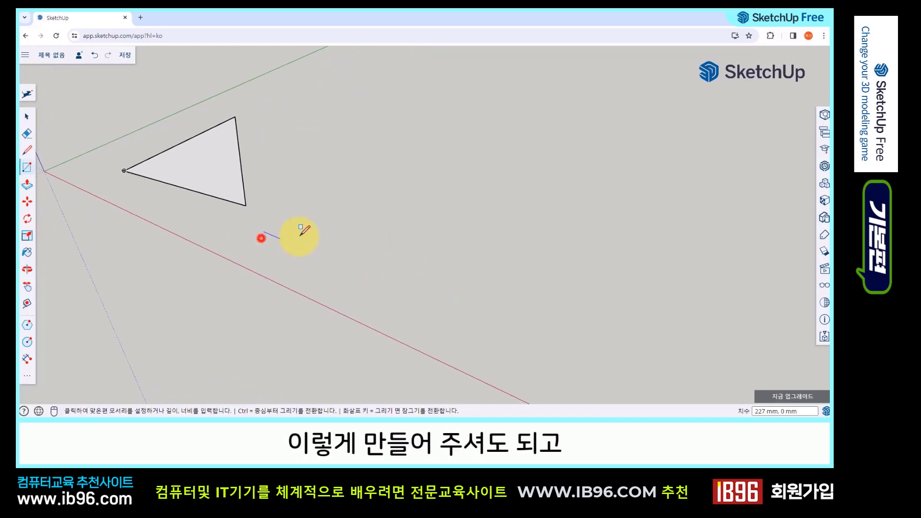
click(449, 216)
middle_drag(417, 261, 298, 312)
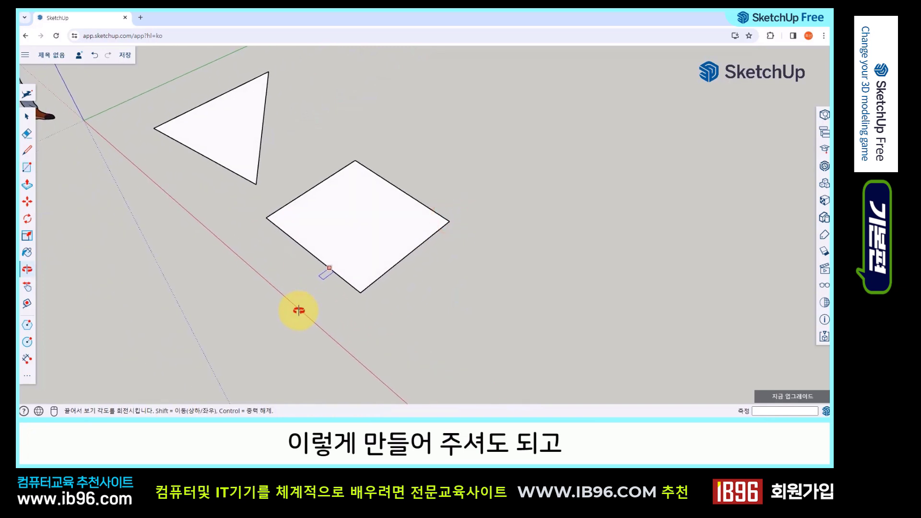
Draw a circle with a radius of about 572 mm beside the rectangle, farther along the red axis.
click(27, 375)
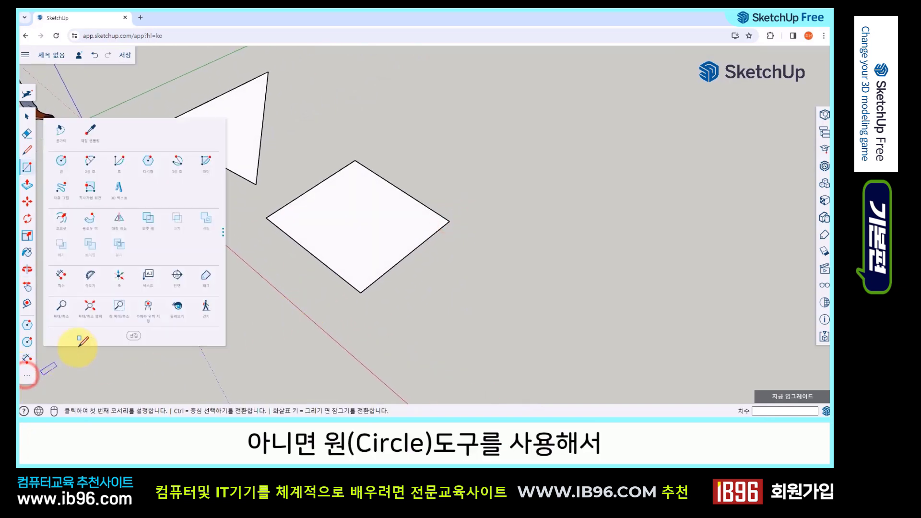
click(65, 168)
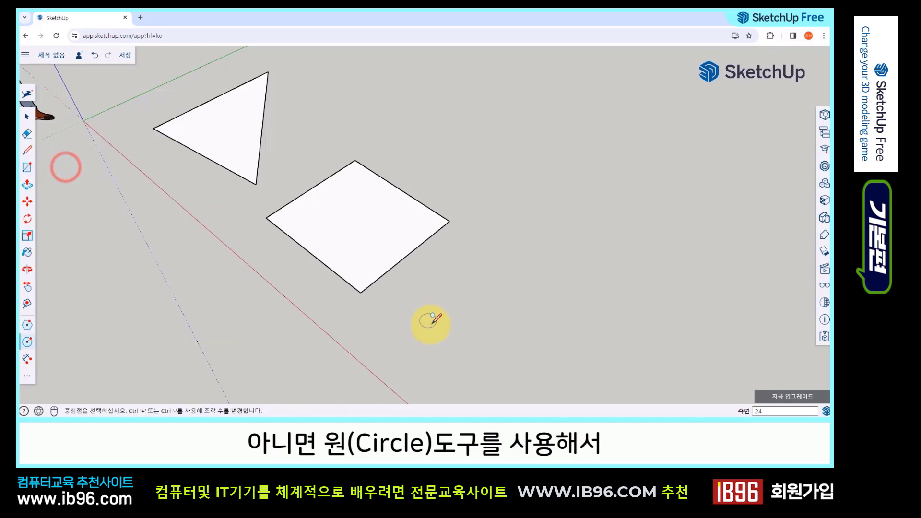
middle_drag(431, 322, 417, 206)
click(450, 223)
click(511, 246)
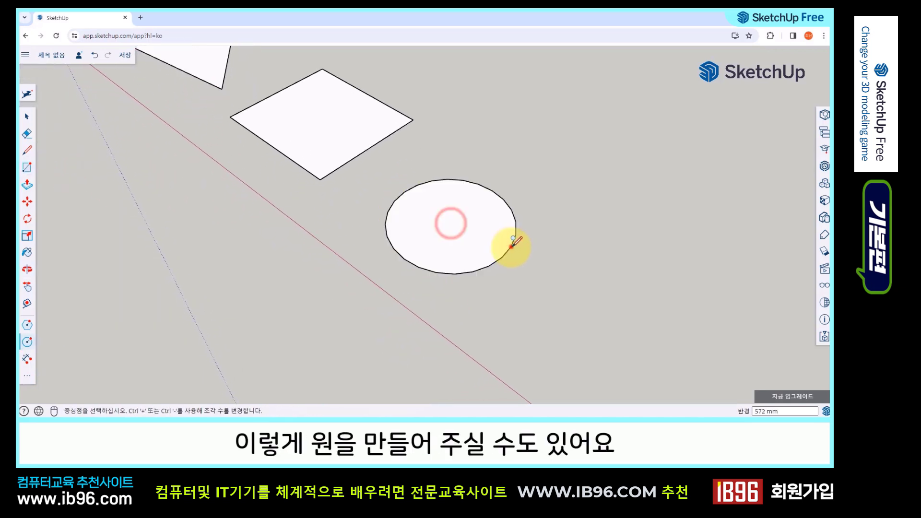
mouse_move(511, 246)
middle_down()
mouse_move(237, 249)
mouse_move(285, 255)
middle_up()
scroll(307, 259, down, 4)
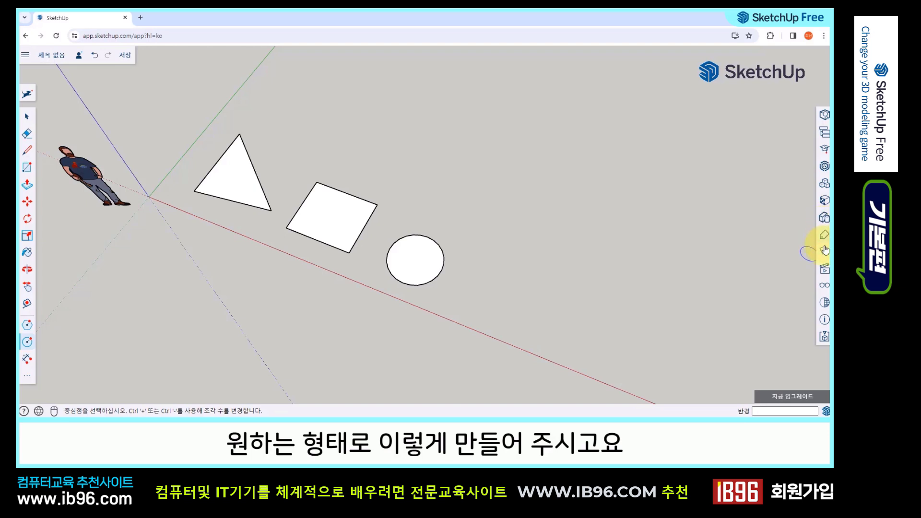
Switch the camera to parallel projection and expand the list of standard views.
click(824, 272)
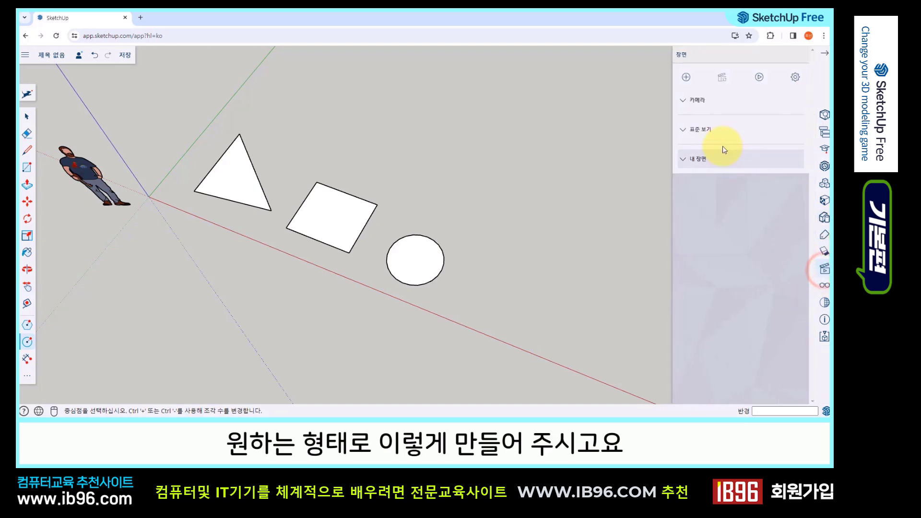
click(683, 131)
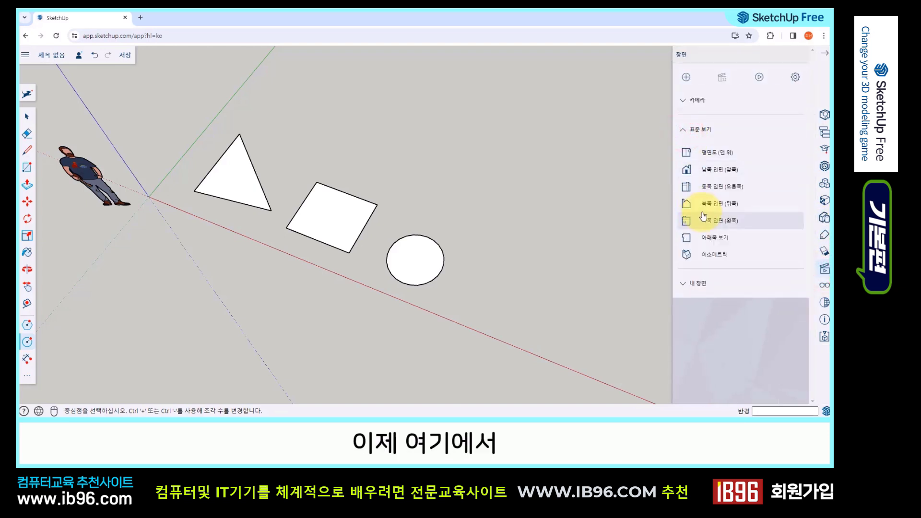
click(681, 100)
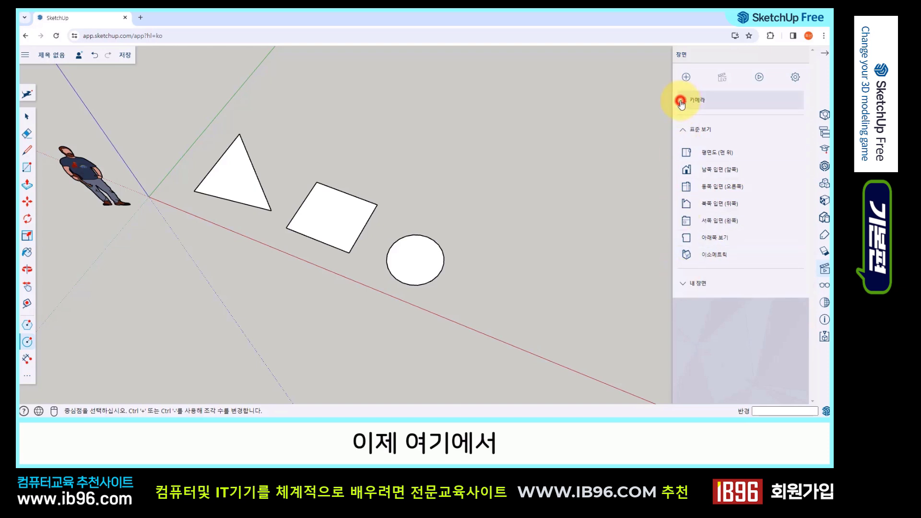
click(740, 129)
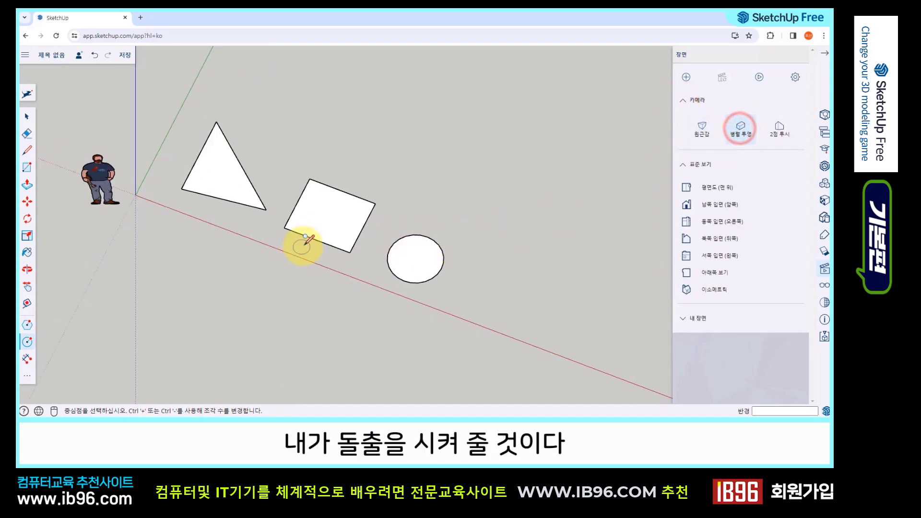
Extrude the triangular face straight upward into a prism with Push/Pull.
scroll(268, 225, up, 2)
shift+middle_drag(394, 242, 398, 281)
middle_drag(322, 254, 320, 204)
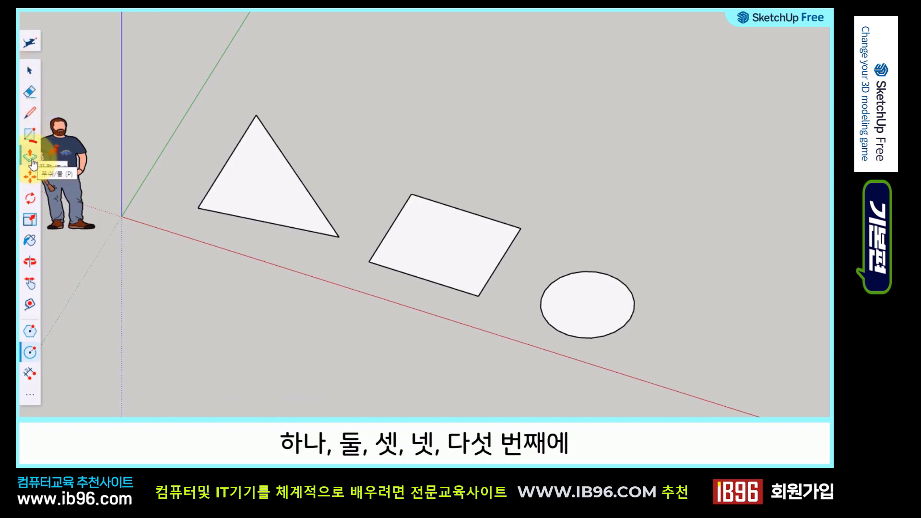
click(30, 156)
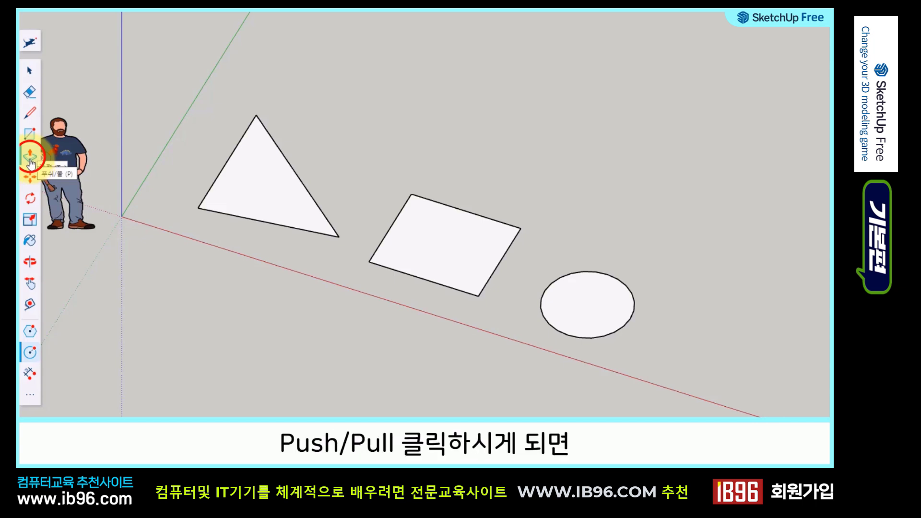
click(30, 156)
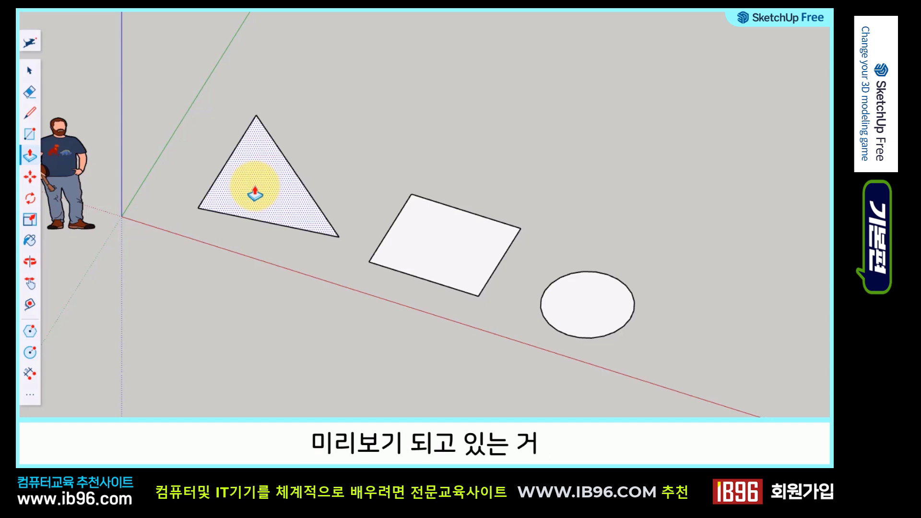
key(o)
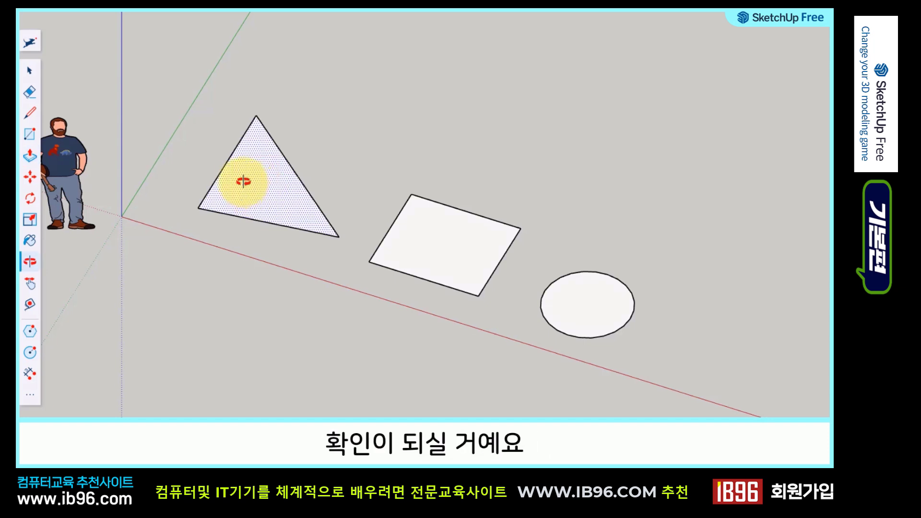
drag(245, 181, 247, 126)
key(p)
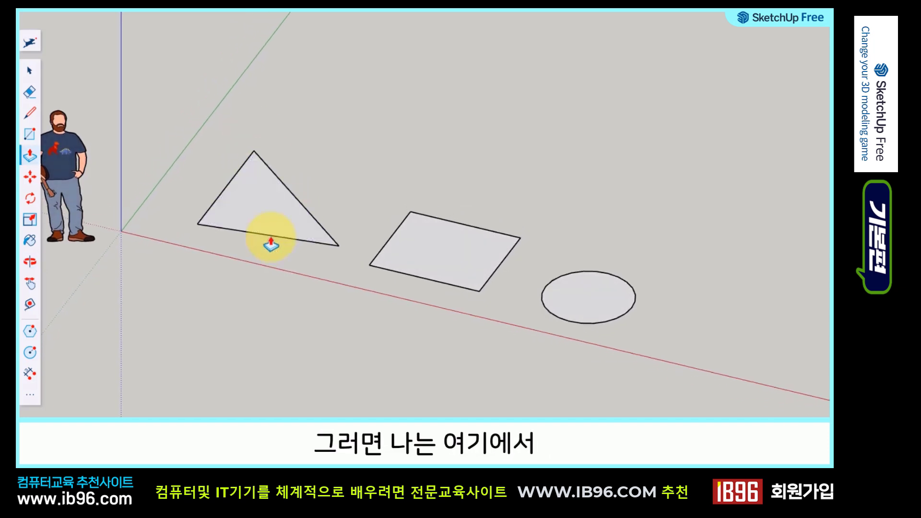
click(254, 203)
drag(255, 203, 263, 63)
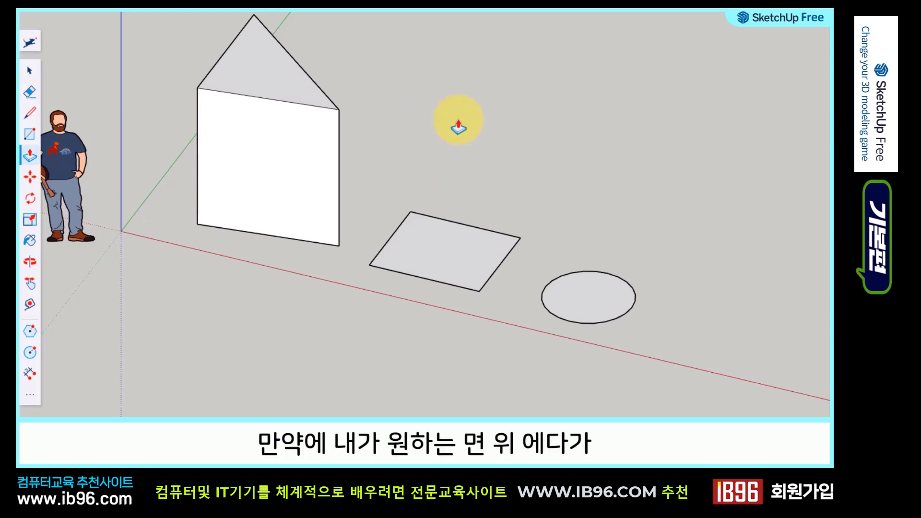
Extrude the rectangle downward below the ground into a box and the circle upward into a cylinder with Push/Pull.
key(shift+x)
drag(457, 124, 454, 154)
key(p)
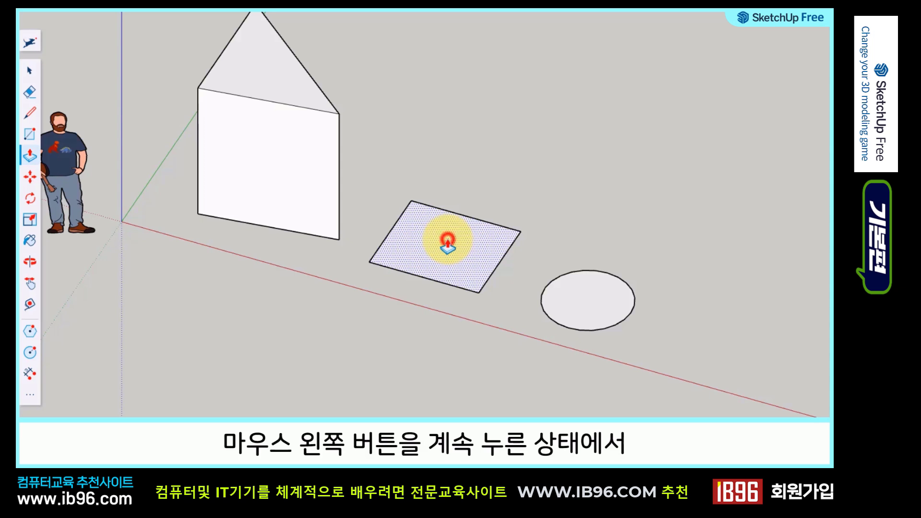
drag(448, 245, 446, 354)
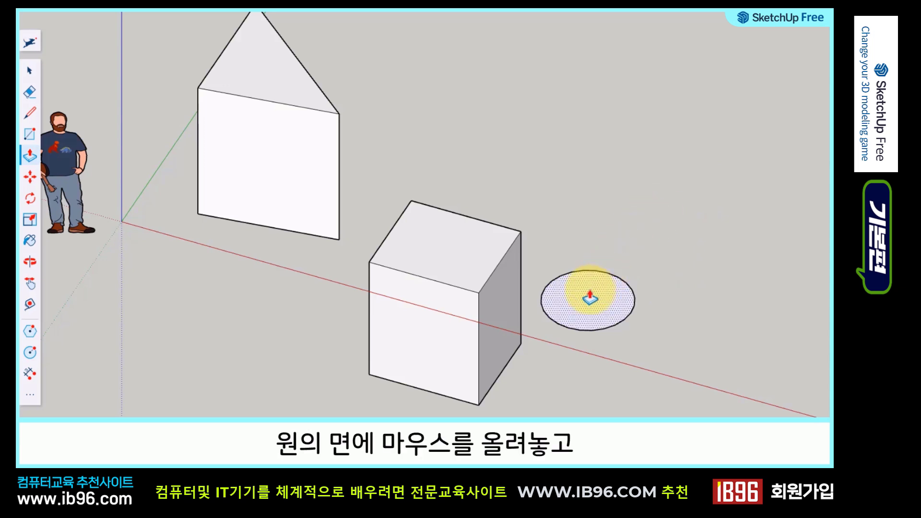
drag(589, 296, 591, 143)
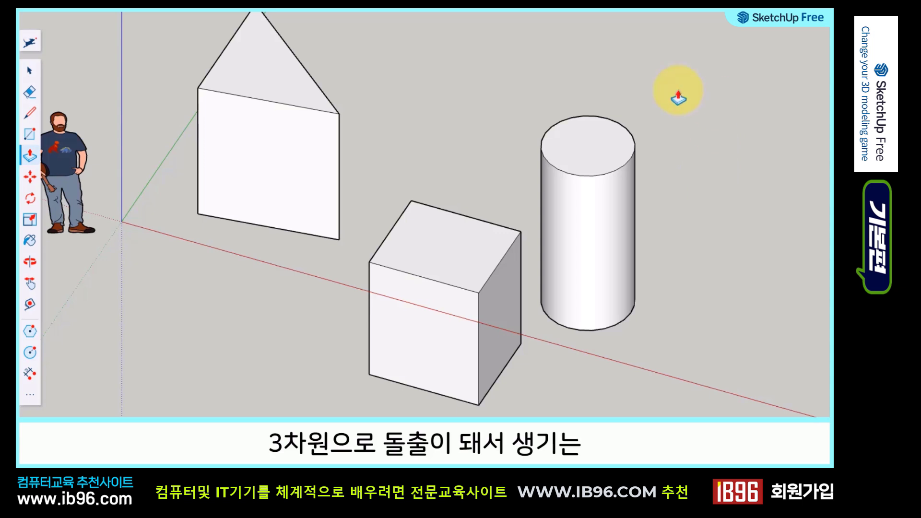
Examine the side faces of the triangular prism from the front and the back.
middle_drag(446, 212, 478, 88)
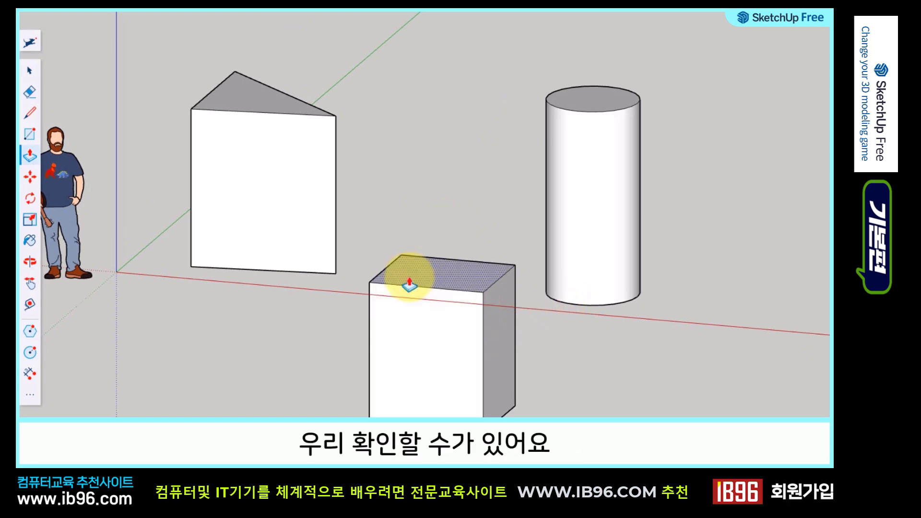
shift+middle_drag(409, 285, 482, 222)
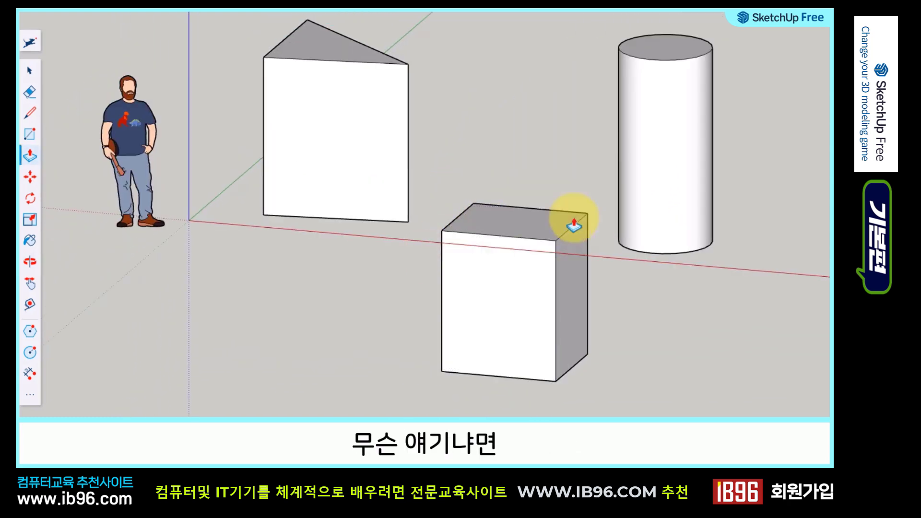
middle_drag(573, 224, 250, 199)
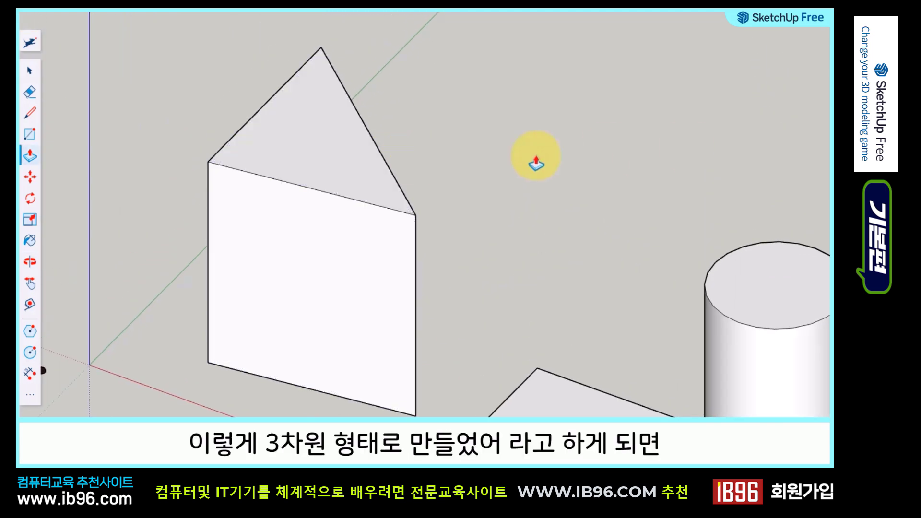
key(space)
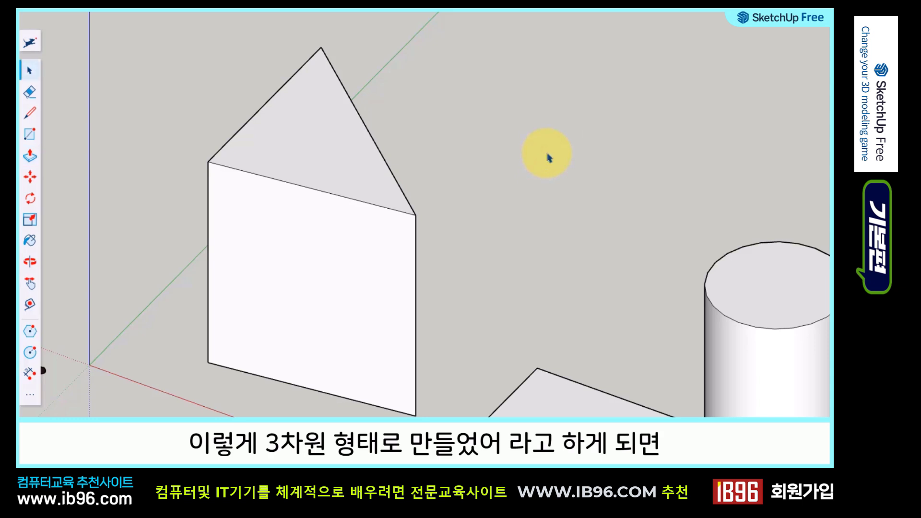
shift+middle_drag(374, 243, 383, 160)
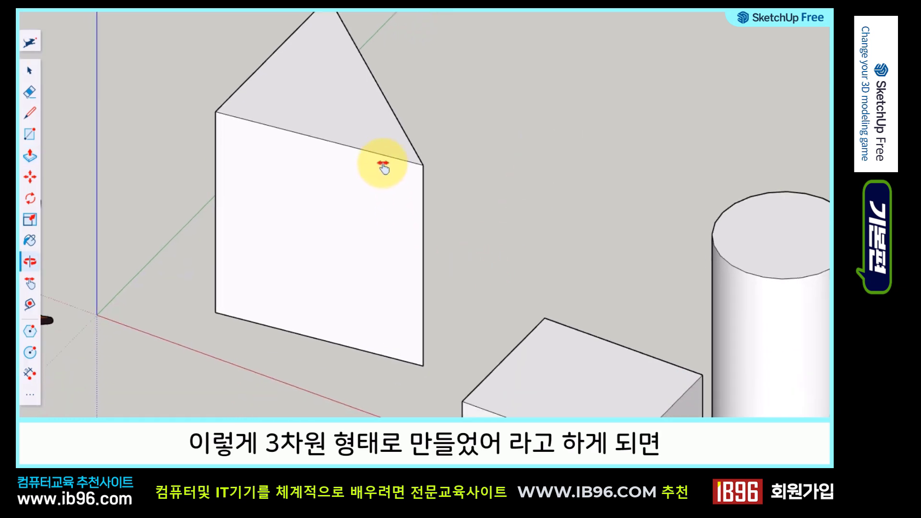
click(304, 245)
key(o)
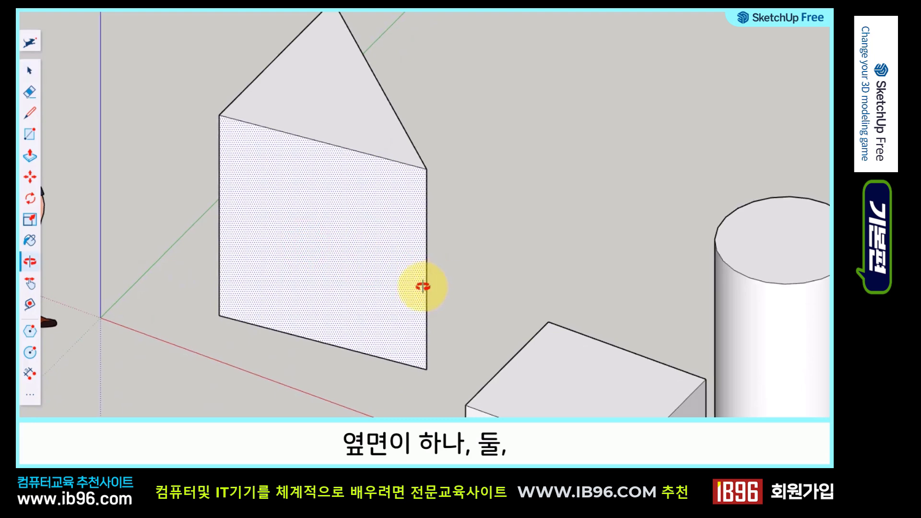
drag(422, 288, 567, 203)
drag(635, 206, 667, 347)
key(space)
click(667, 347)
scroll(638, 388, up, 3)
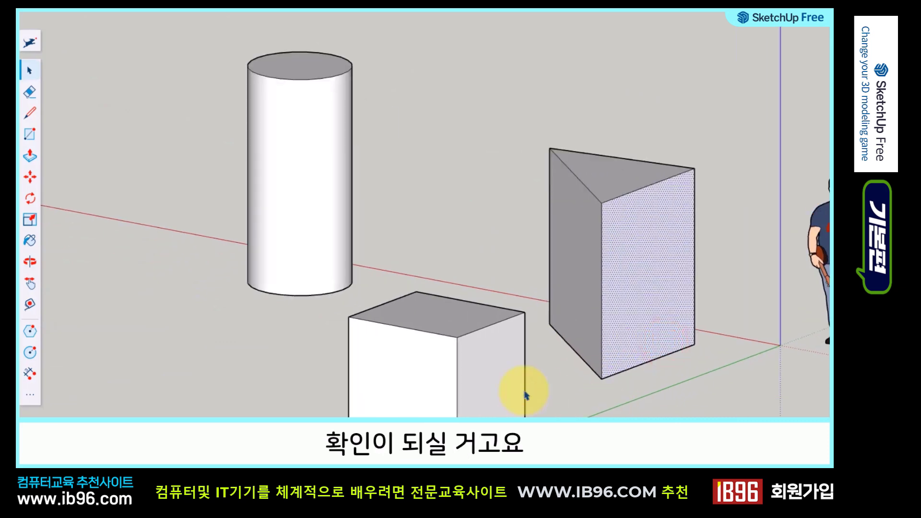
Inspect the top face and the side faces of the box from all around.
middle_drag(543, 343, 546, 162)
scroll(461, 178, up, 1)
mouse_move(461, 189)
middle_down()
mouse_move(458, 256)
mouse_move(470, 291)
middle_up()
click(442, 176)
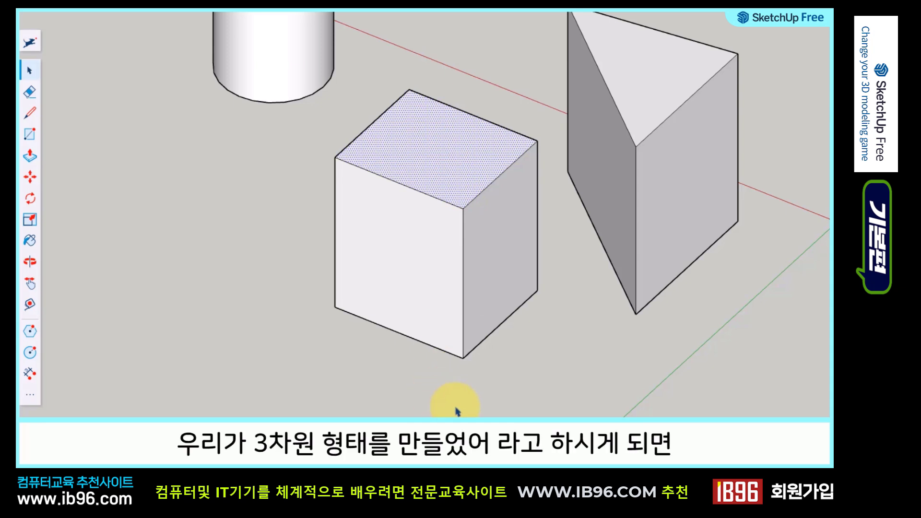
click(530, 390)
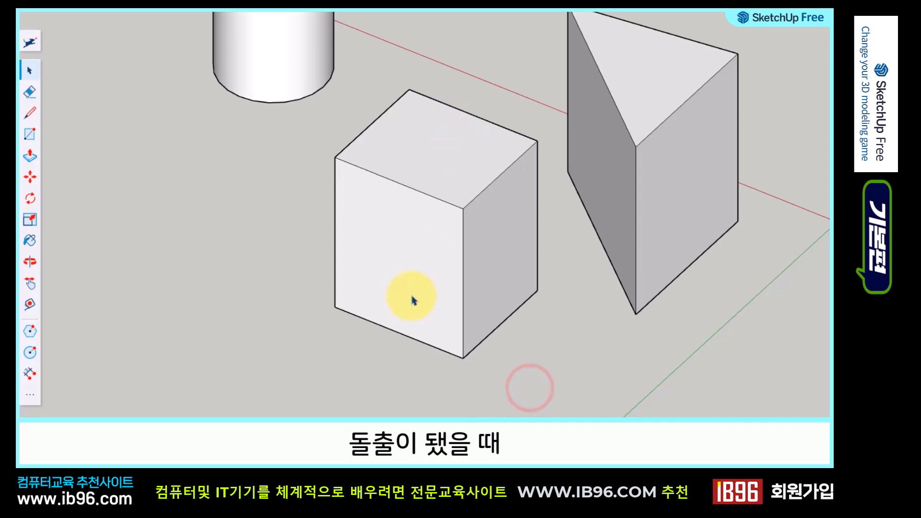
mouse_move(429, 251)
middle_down()
mouse_move(442, 160)
mouse_move(414, 257)
middle_up()
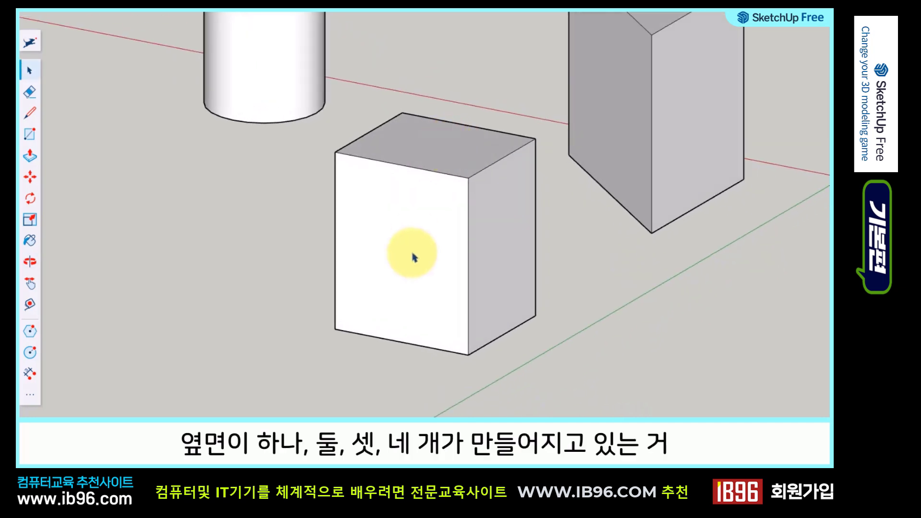
click(411, 254)
middle_drag(499, 299, 449, 236)
middle_drag(510, 245, 551, 334)
middle_drag(491, 253, 570, 250)
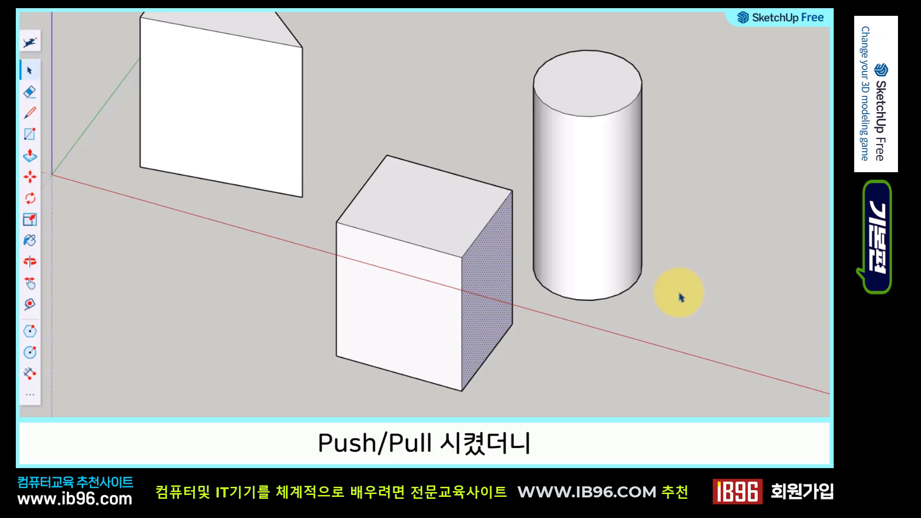
Check the curved side face of the cylinder by selecting it, and clear the selection.
click(586, 144)
middle_drag(664, 206, 585, 181)
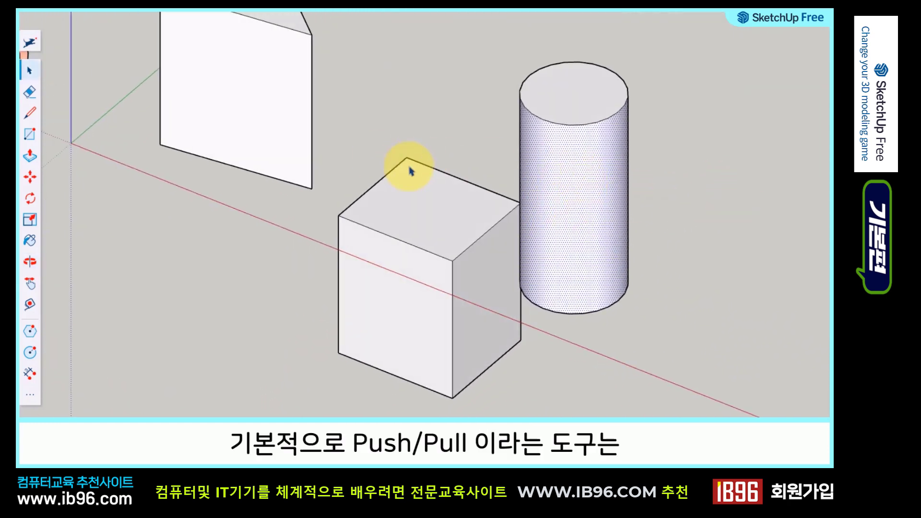
middle_drag(412, 199, 473, 177)
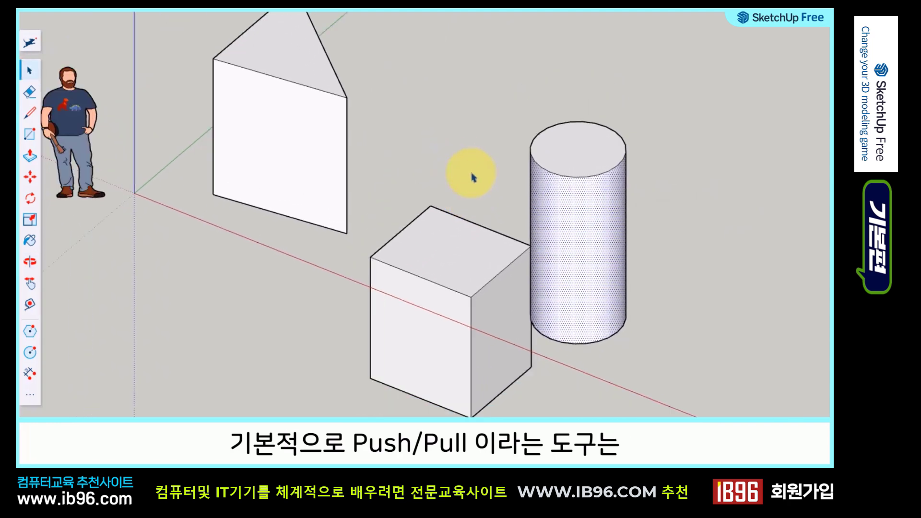
click(484, 109)
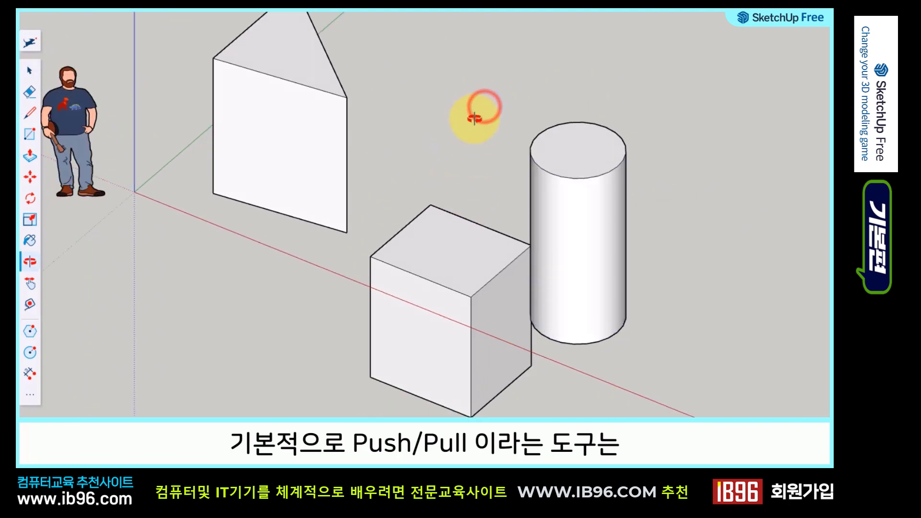
Examine the top and bottom faces of the triangular prism and the cylinder from above and below.
click(276, 36)
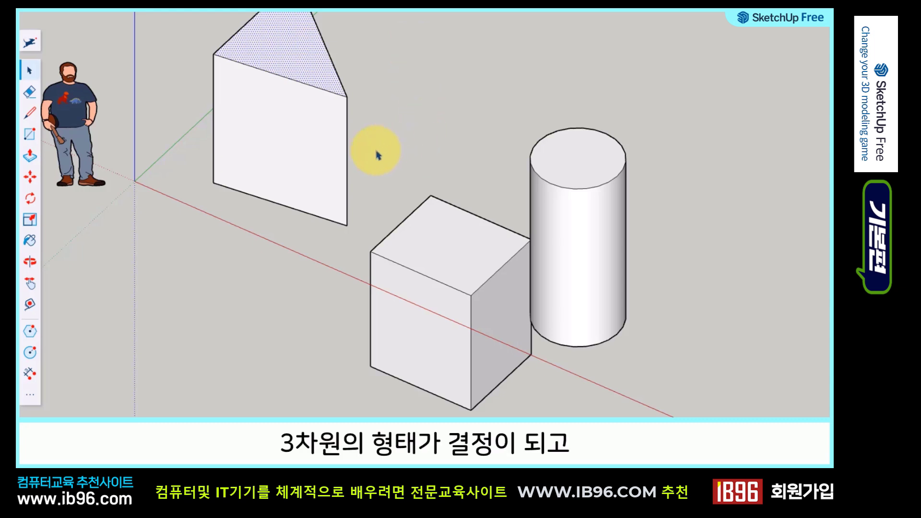
middle_drag(377, 155, 291, 119)
mouse_move(399, 125)
middle_down()
mouse_move(473, 93)
mouse_move(308, 138)
mouse_move(490, 132)
middle_up()
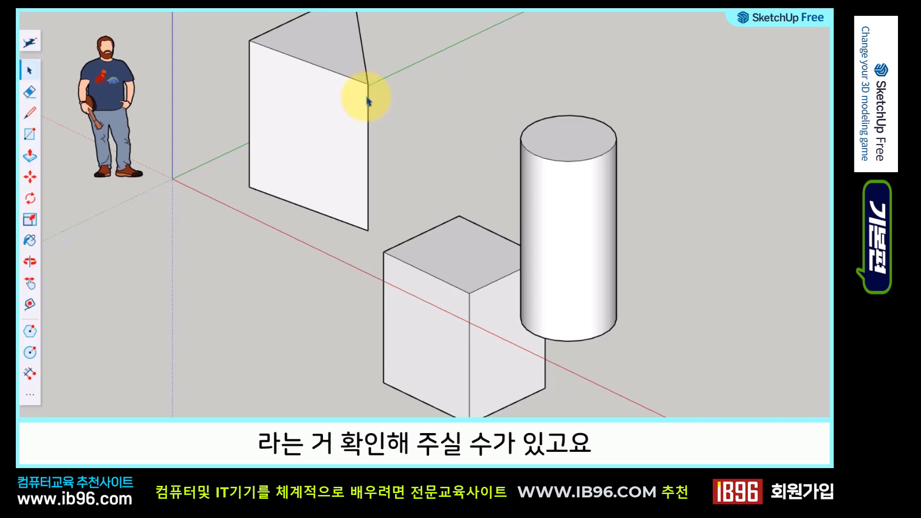
click(327, 44)
middle_drag(327, 44, 282, 302)
click(283, 297)
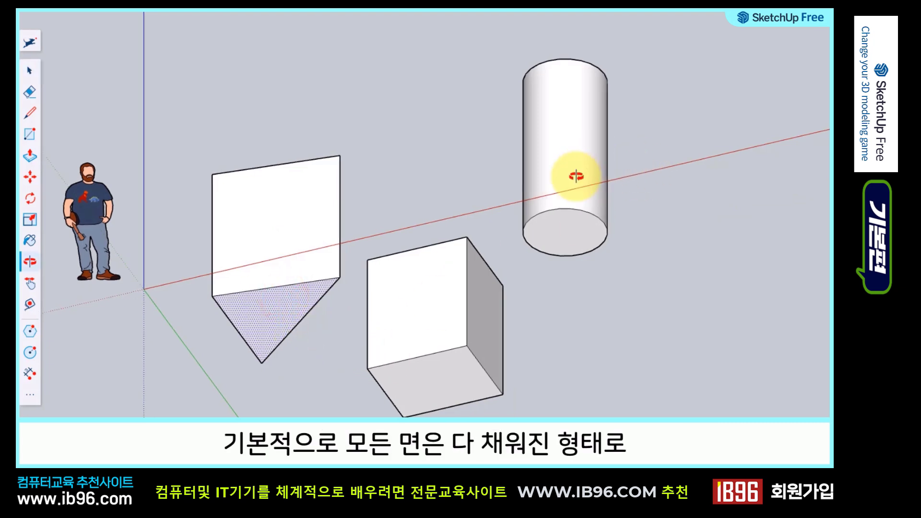
middle_drag(576, 179, 576, 131)
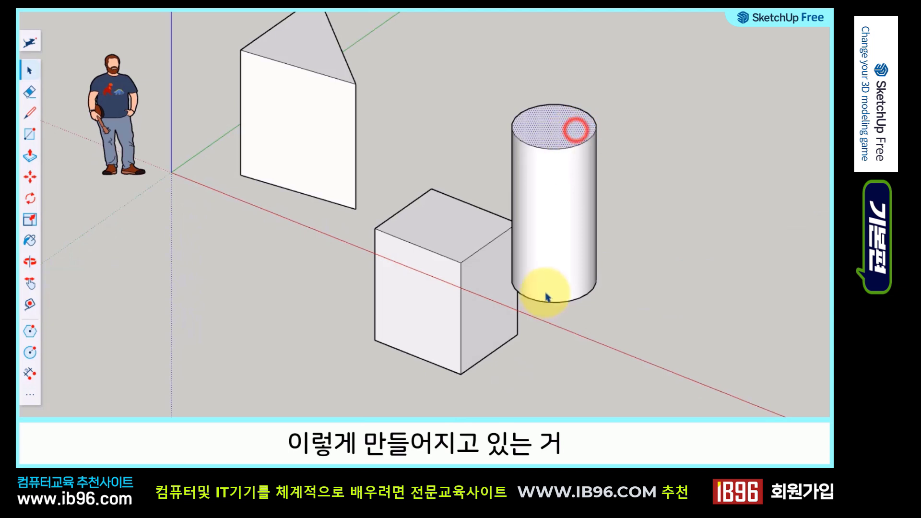
middle_drag(545, 294, 569, 246)
click(569, 246)
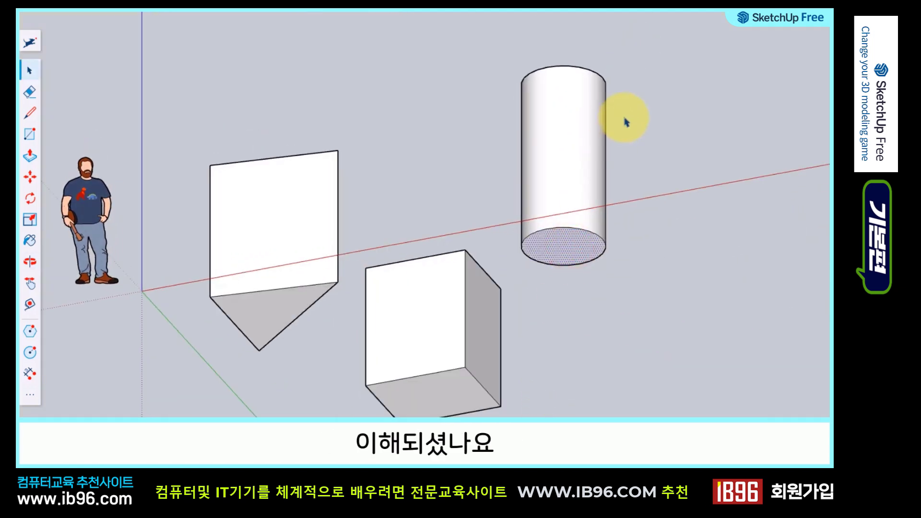
Delete the triangular prism, the box and the cylinder together.
scroll(640, 139, down, 1)
middle_drag(569, 123, 504, 202)
drag(252, 25, 684, 410)
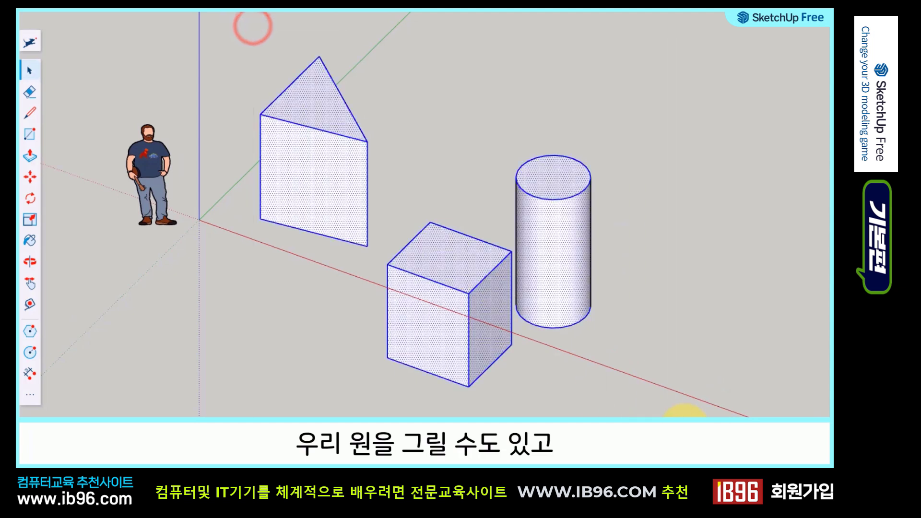
key(Delete)
Draw a circle on the ground near the origin, between the red and green axes.
scroll(156, 224, up, 3)
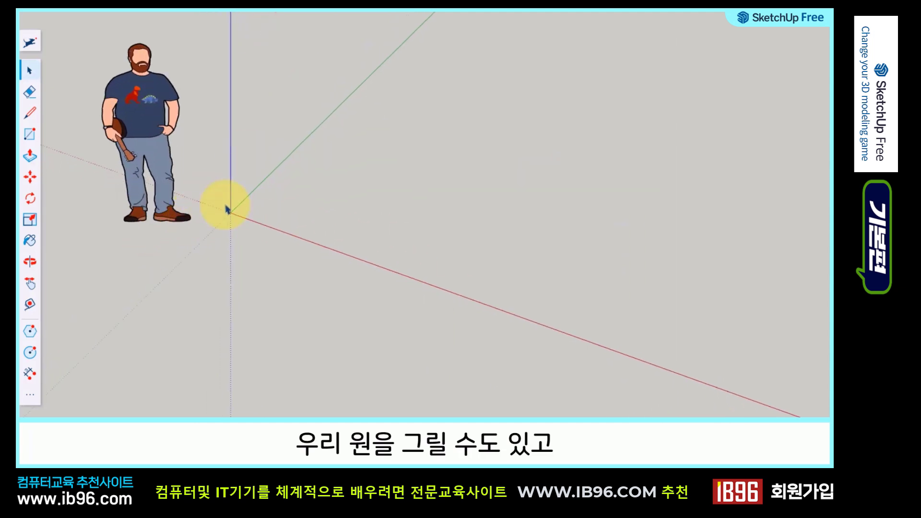
shift+middle_drag(330, 218, 318, 237)
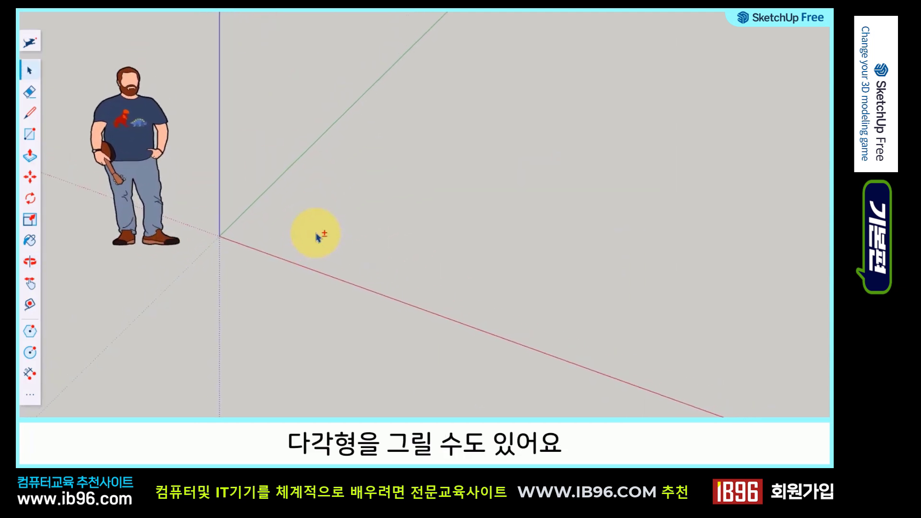
click(30, 398)
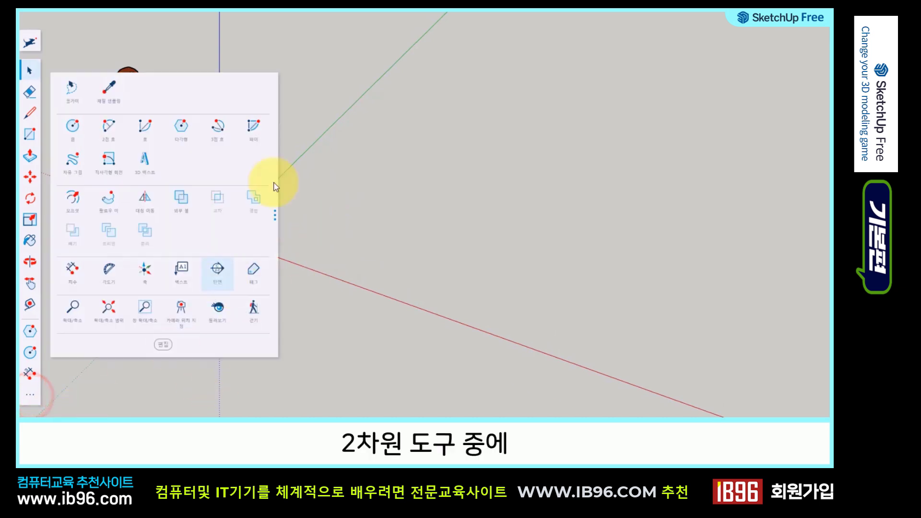
click(75, 136)
click(338, 217)
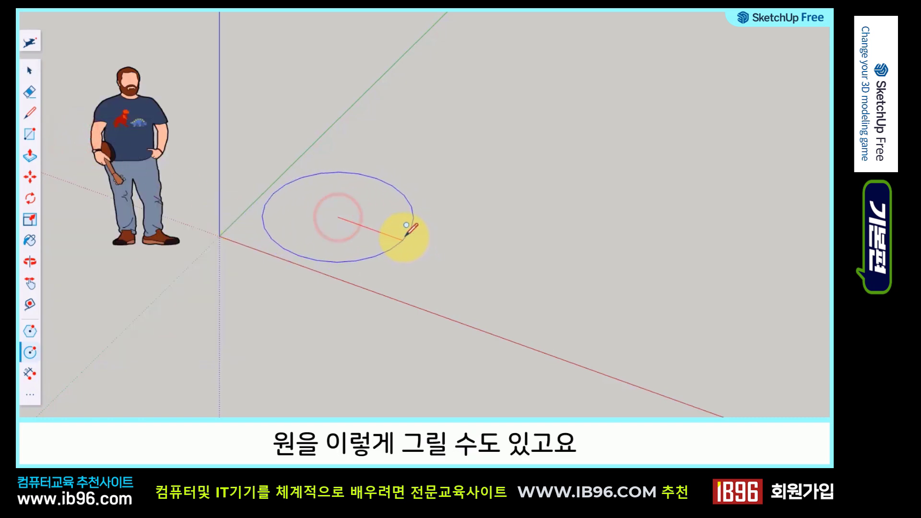
click(403, 238)
Draw a six-sided polygon on the ground beside the circle, just behind the red axis.
click(27, 398)
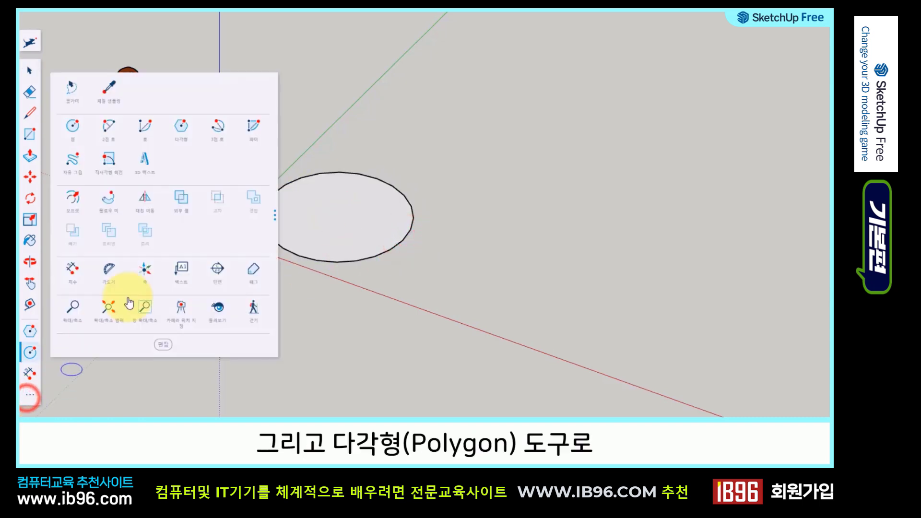
click(180, 146)
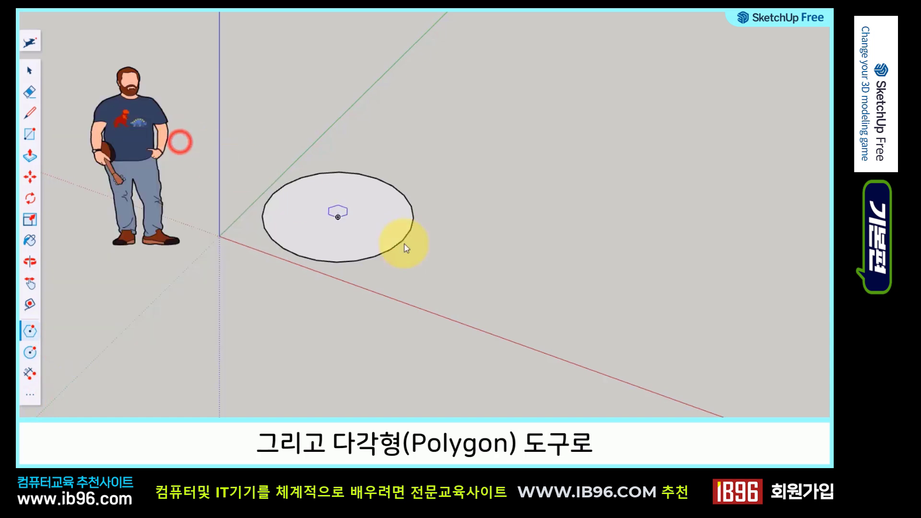
click(538, 285)
click(594, 309)
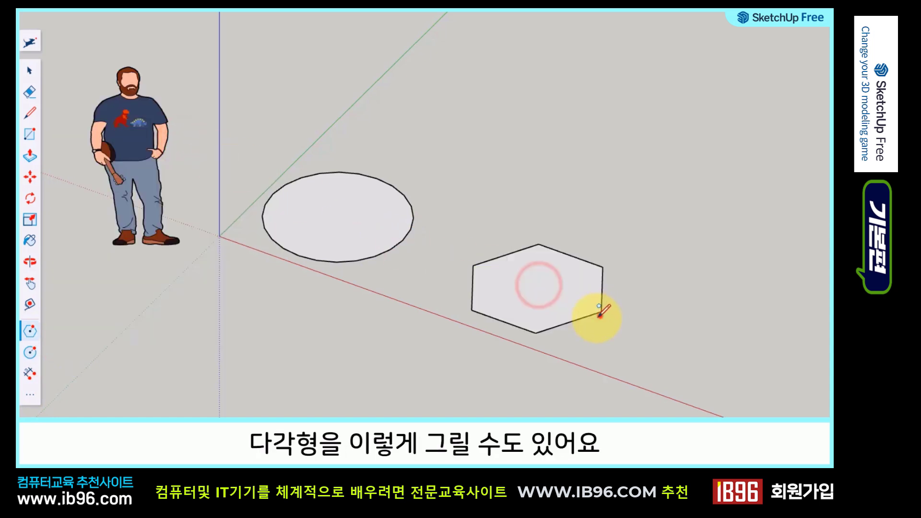
mouse_move(379, 251)
middle_down()
mouse_move(381, 294)
mouse_move(406, 349)
middle_up()
shift+middle_drag(540, 313, 504, 175)
Switch to the standard top view and delete the circle and the hexagon together, leaving the scale figure.
click(28, 392)
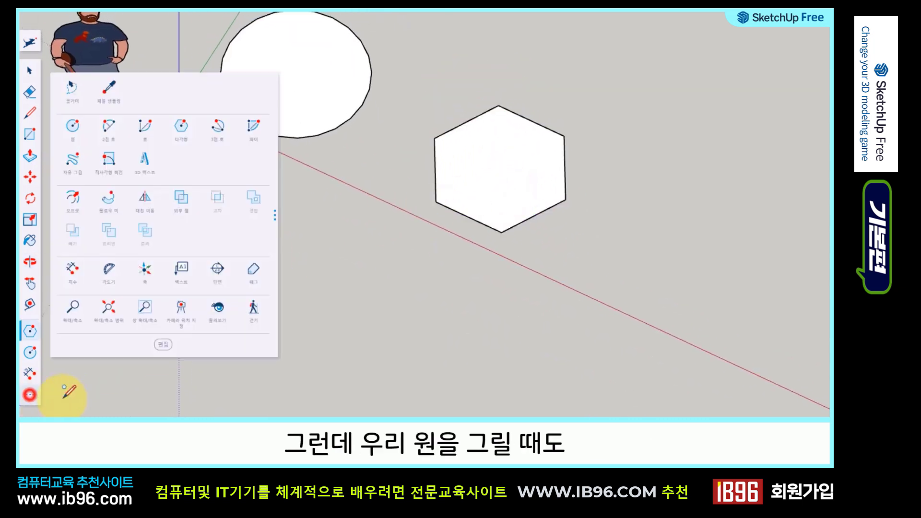
click(70, 129)
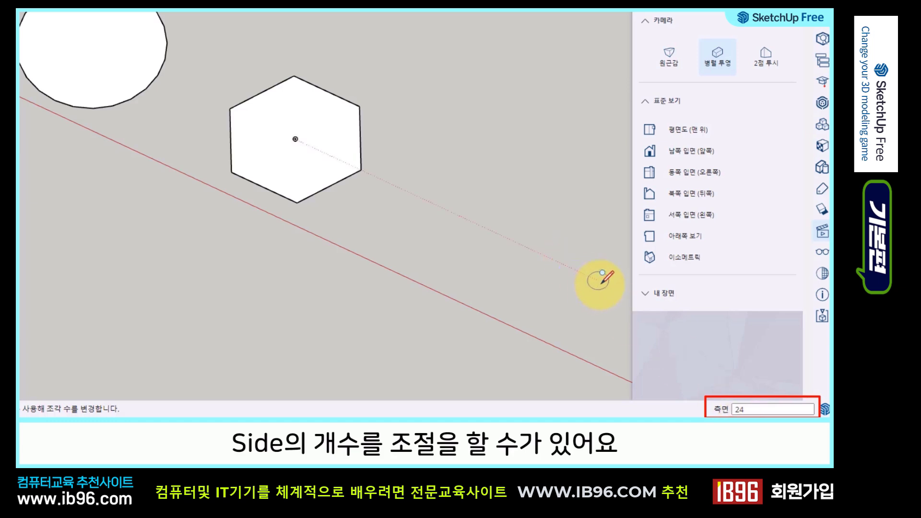
click(674, 129)
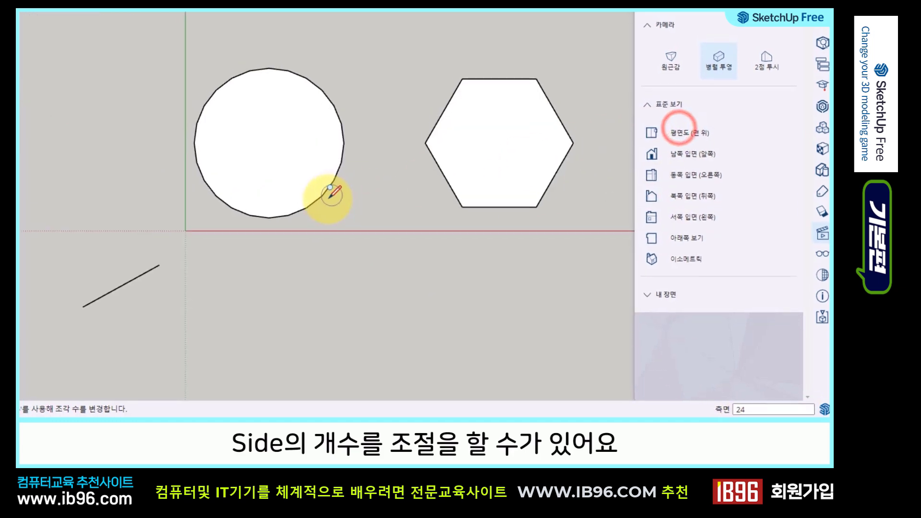
scroll(329, 197, down, 3)
shift+middle_drag(460, 210, 331, 204)
key(space)
drag(59, 69, 77, 82)
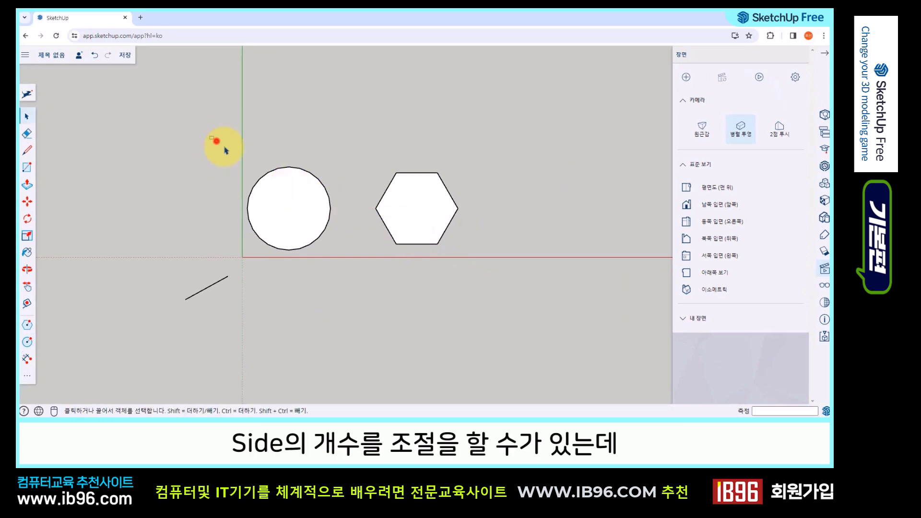
drag(225, 150, 493, 287)
key(Delete)
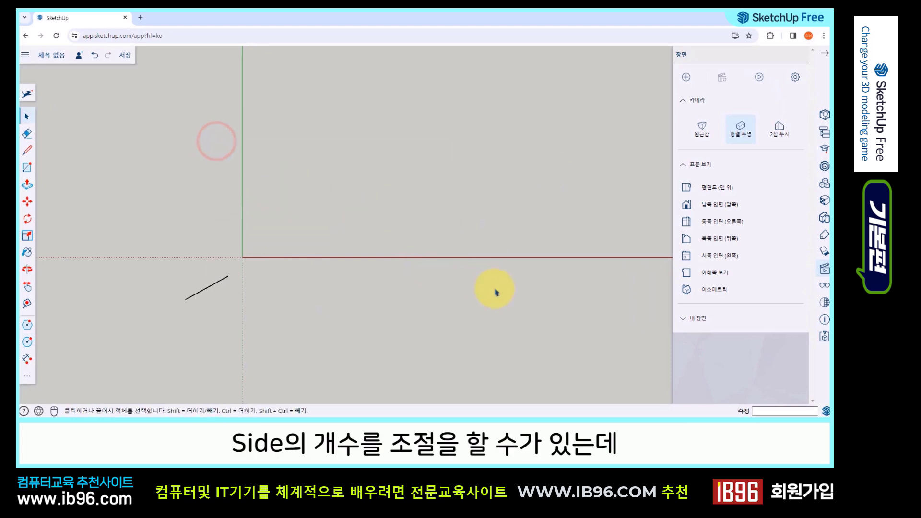
Draw a 24-sided circle with a radius of about 724 mm near the origin, between the red and green axes.
click(34, 377)
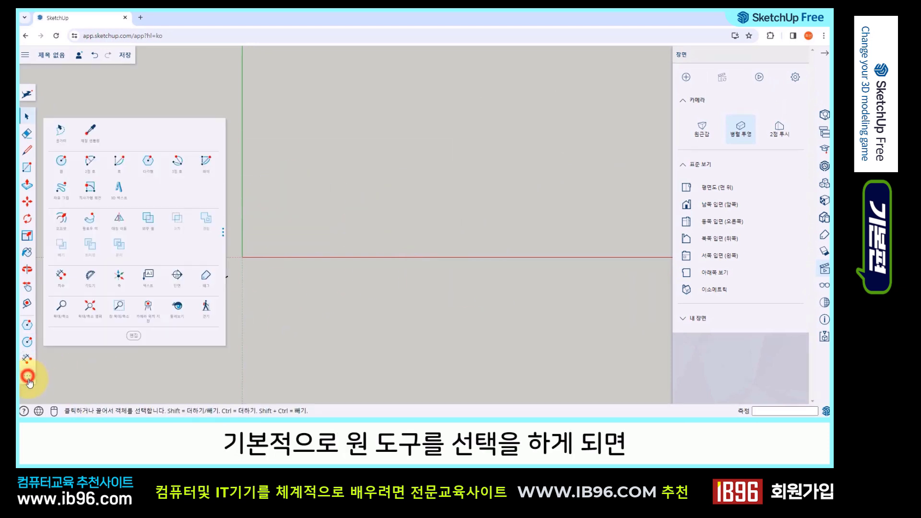
click(61, 171)
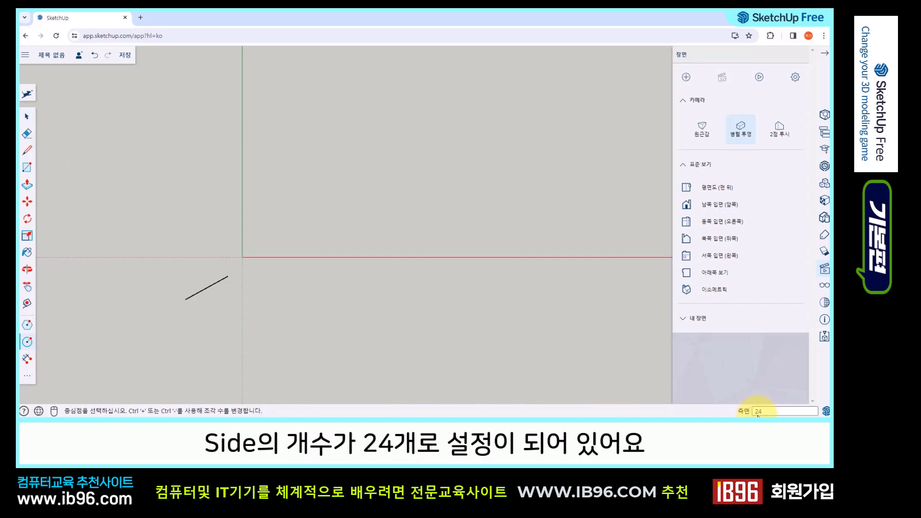
click(334, 197)
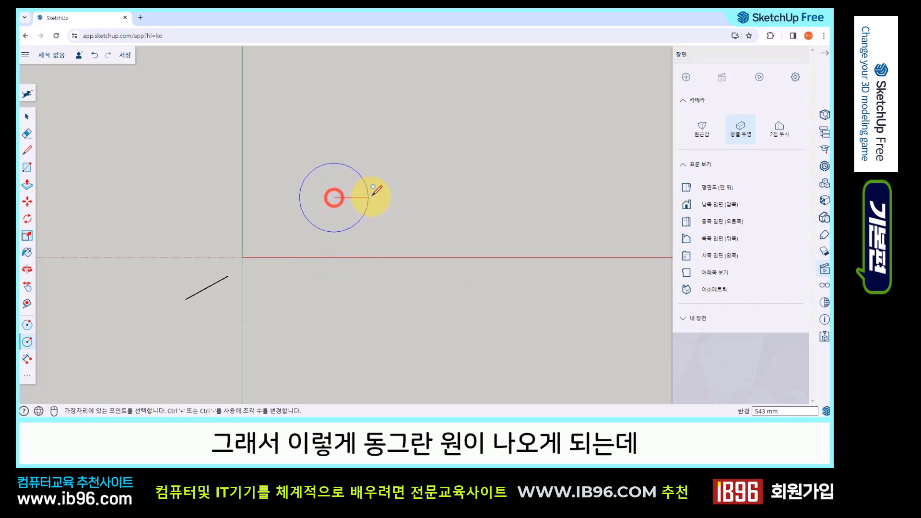
click(380, 195)
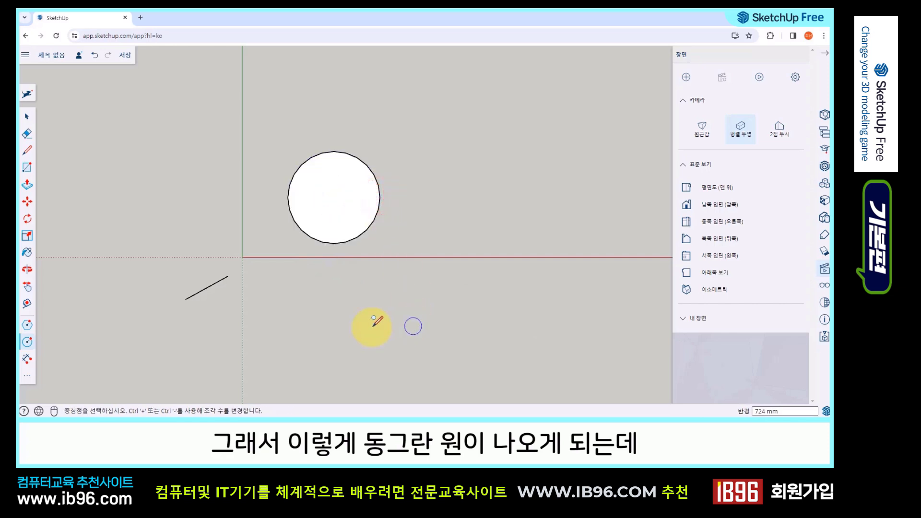
Draw a circle with 6 sides and a radius of about 744 mm beside the round one, and check its outline by selecting it.
click(27, 339)
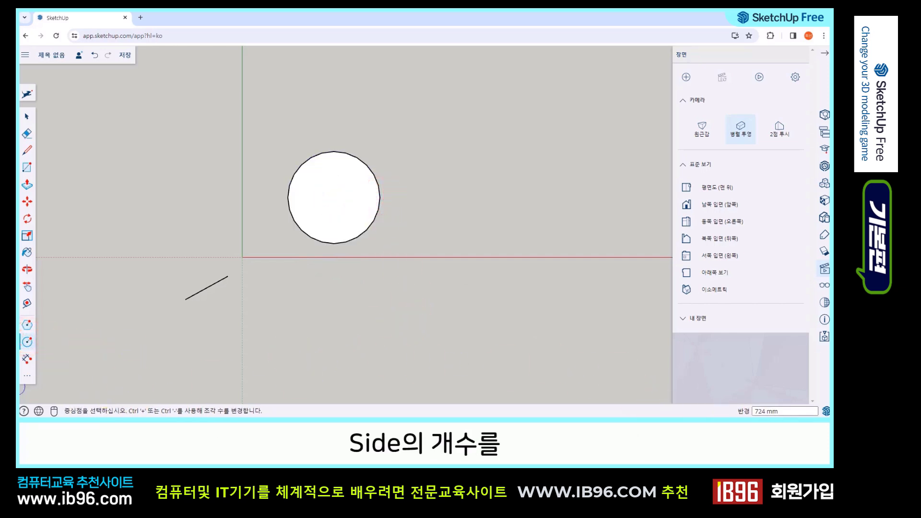
click(27, 116)
click(179, 187)
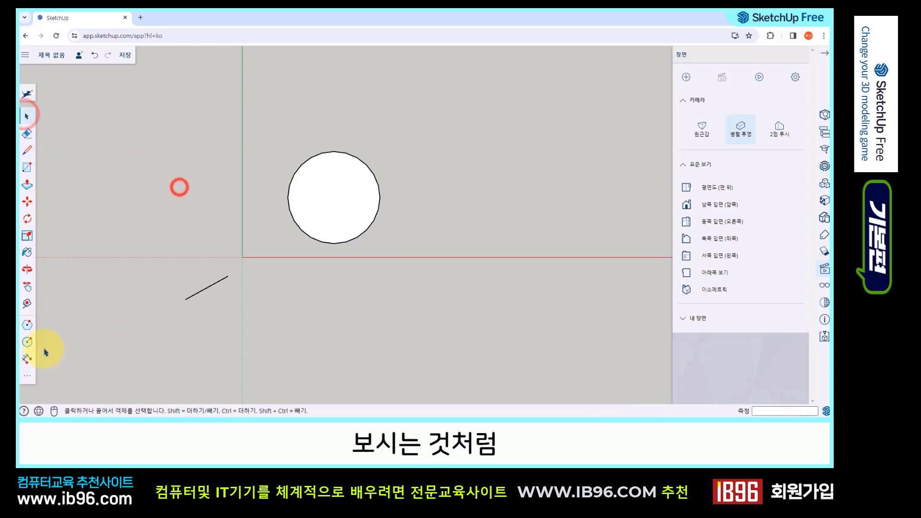
click(27, 341)
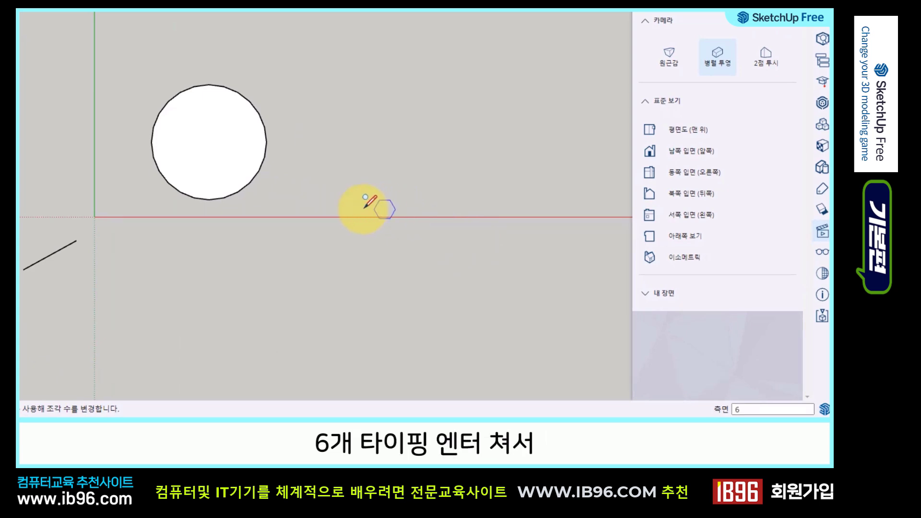
click(364, 142)
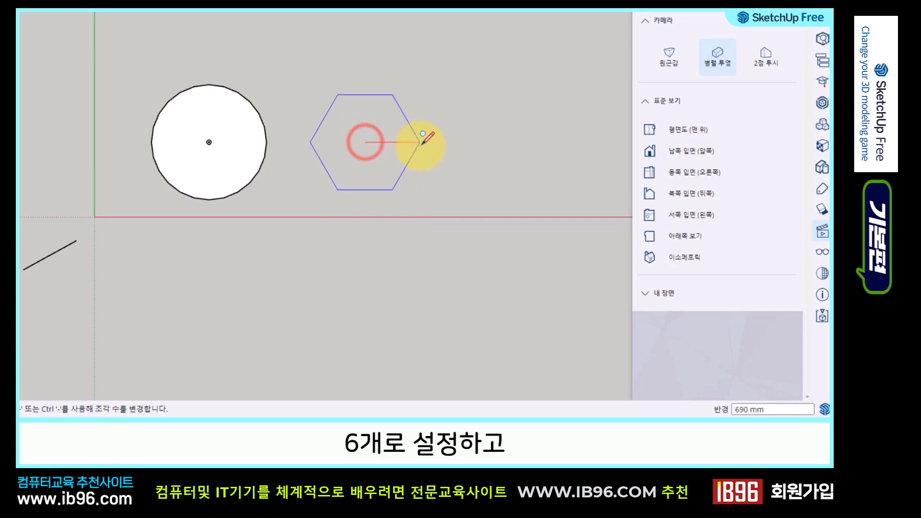
click(423, 141)
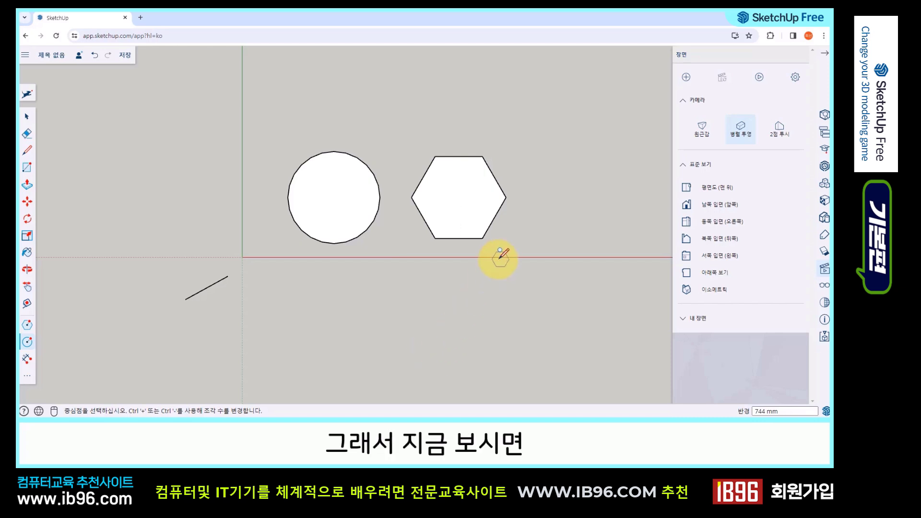
shift+middle_drag(472, 199, 409, 206)
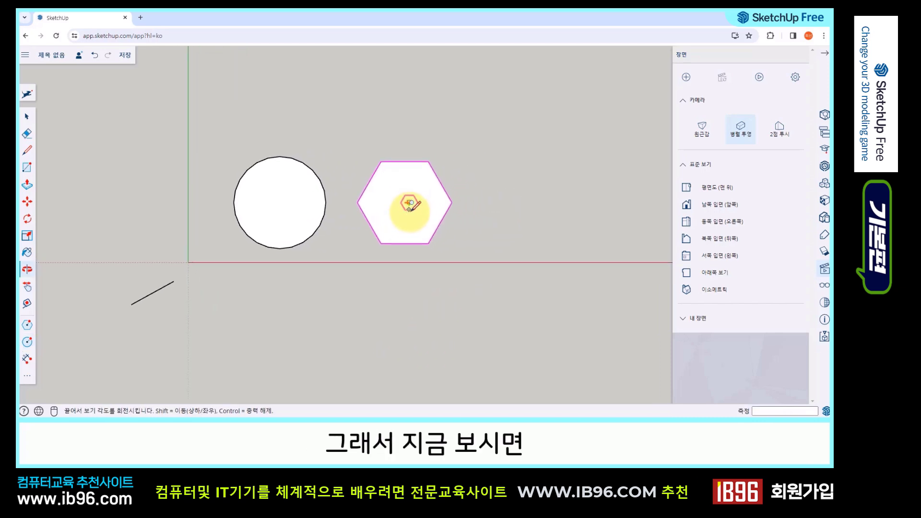
click(26, 116)
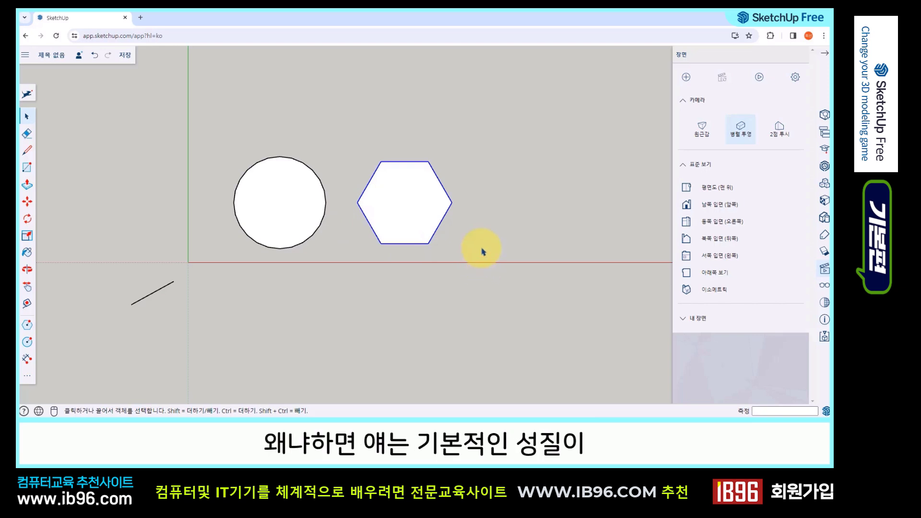
click(350, 318)
Draw a 6-sided polygon with an inscribed radius of about 700 mm, in line with the two circles along the red axis.
click(27, 376)
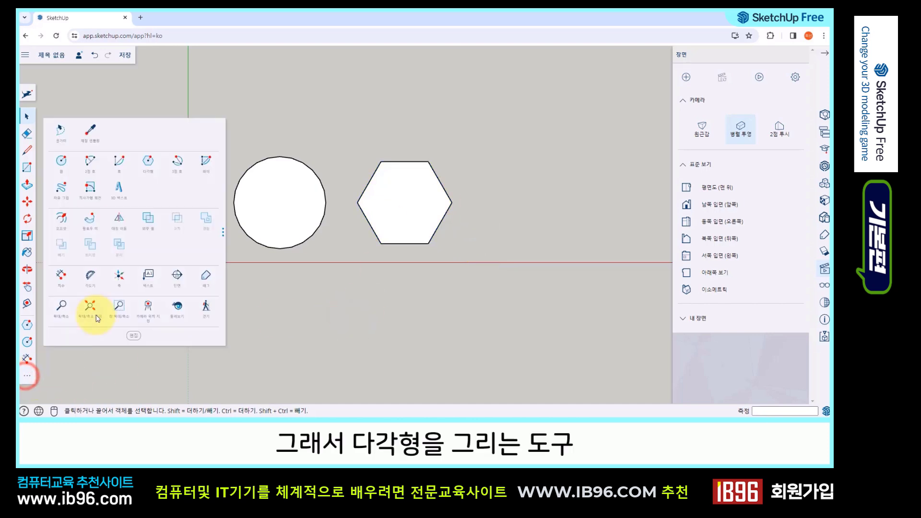
click(149, 169)
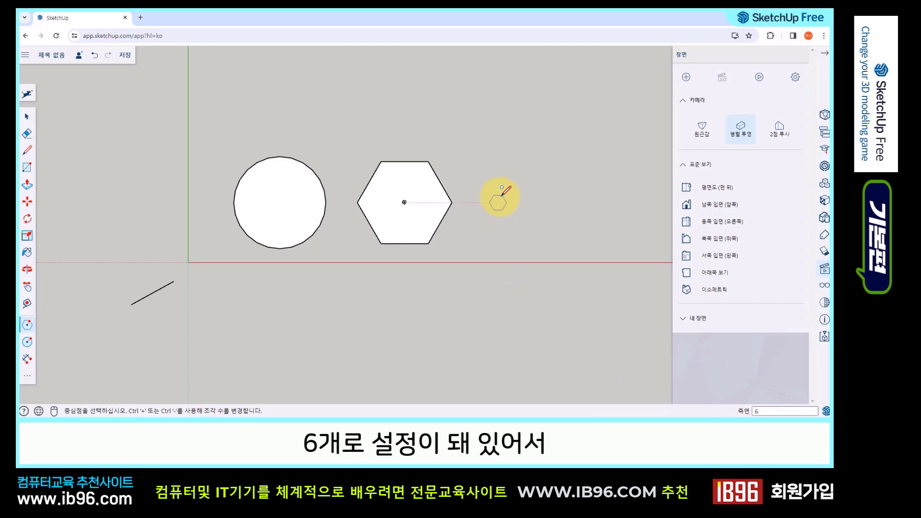
click(533, 202)
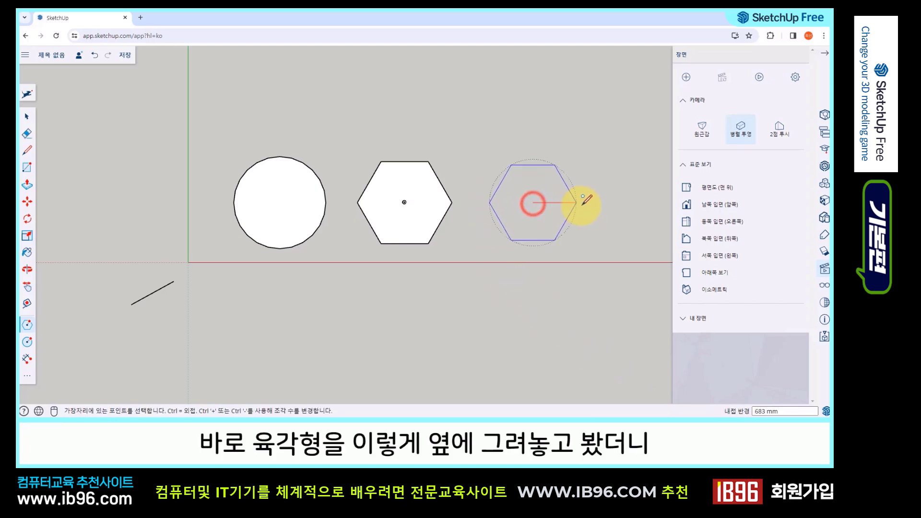
click(578, 204)
Compare how the edges of the circle-tool hexagon and the polygon-tool hexagon select by picking each outline in turn.
shift+middle_drag(520, 256, 379, 308)
scroll(378, 228, up, 2)
scroll(366, 232, up, 1)
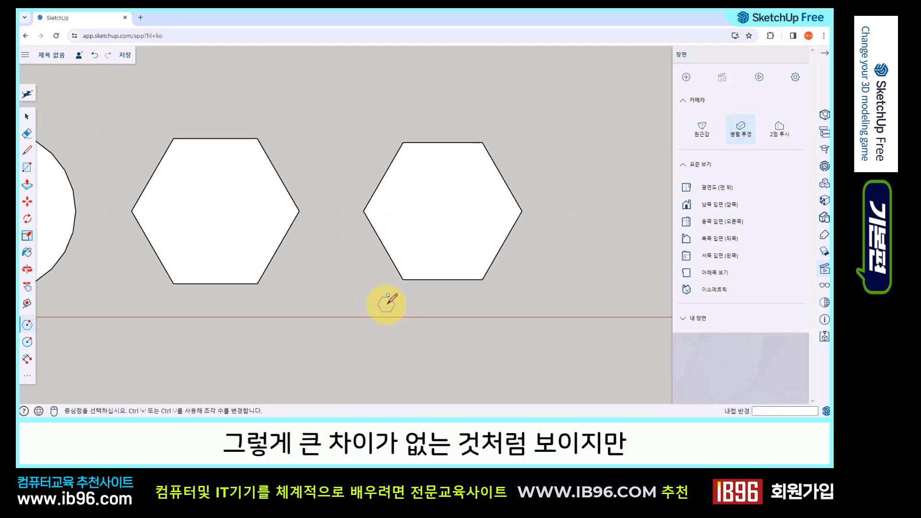
scroll(373, 271, down, 1)
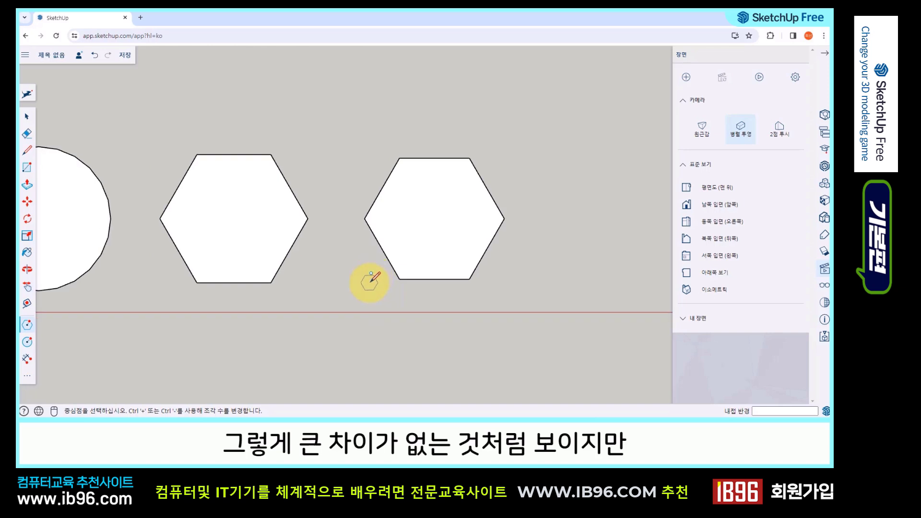
click(27, 116)
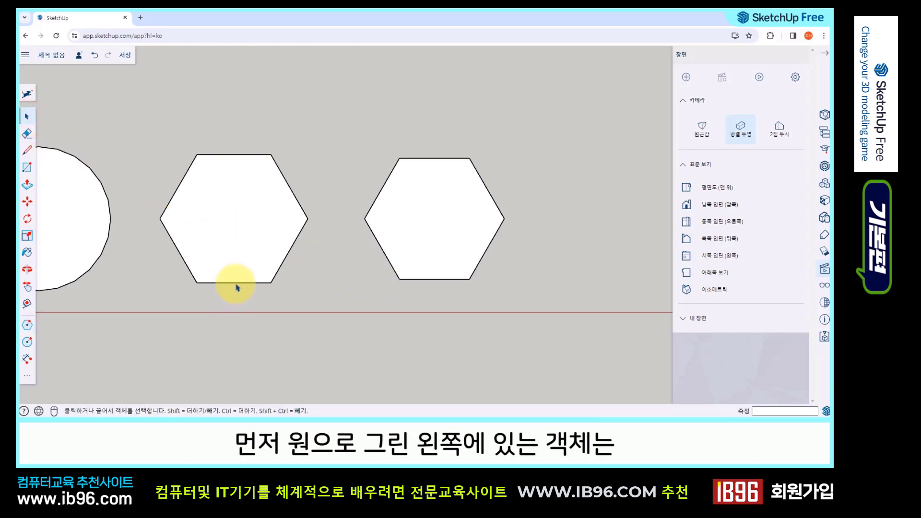
click(236, 284)
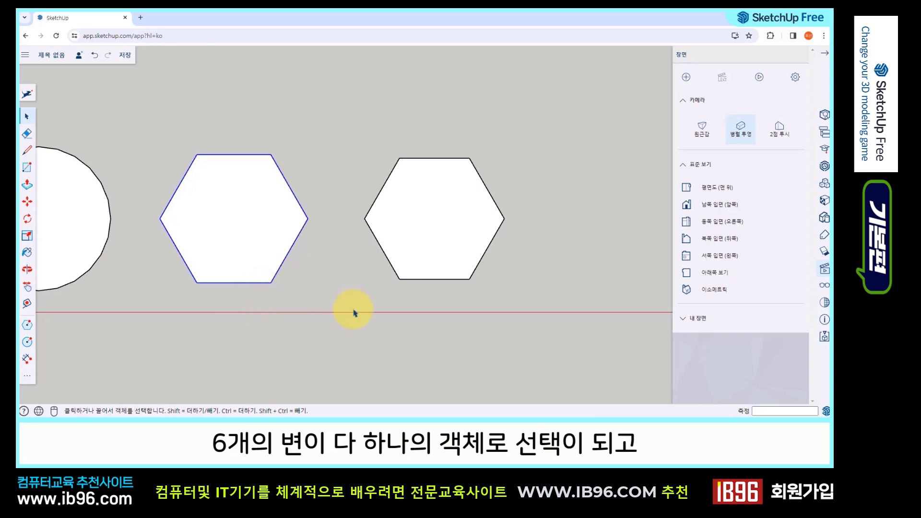
click(351, 293)
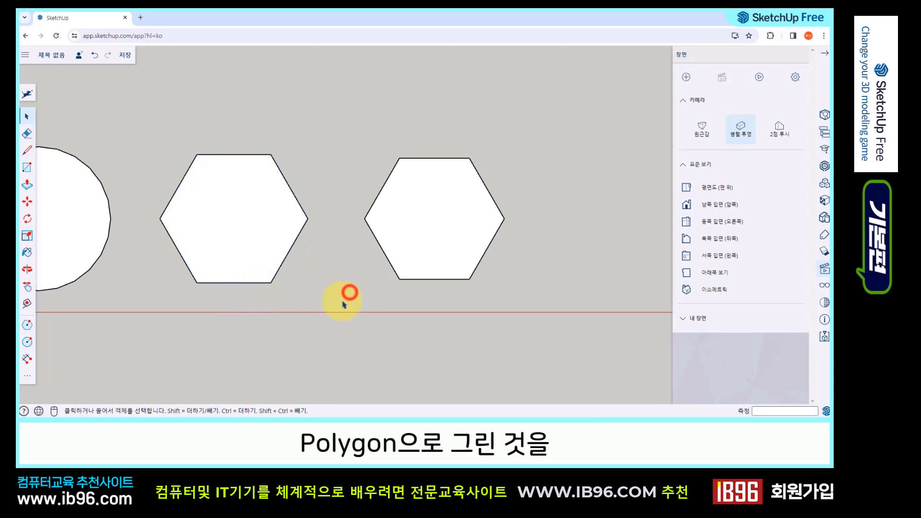
click(452, 279)
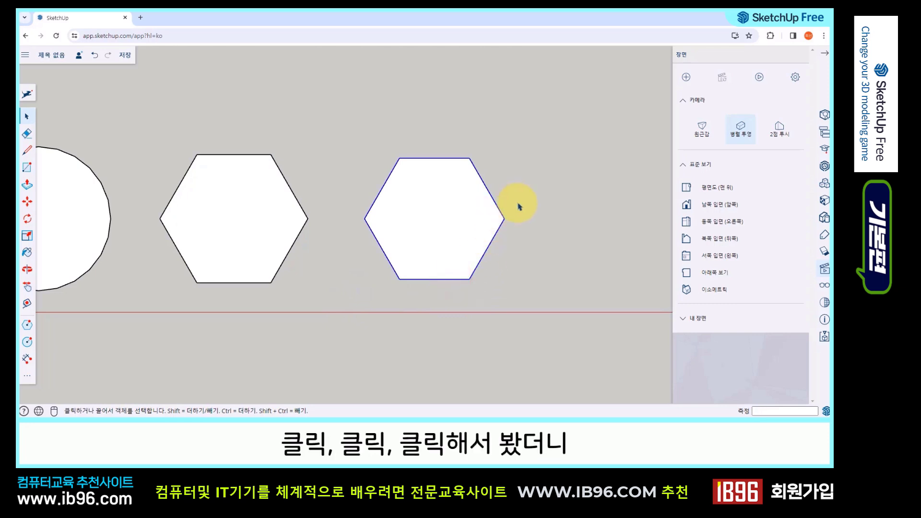
click(517, 203)
click(493, 233)
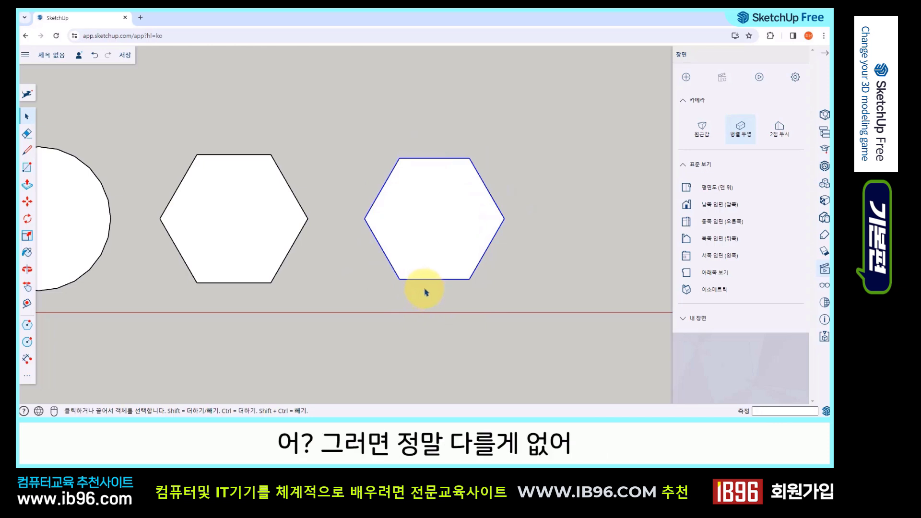
Select the face of each hexagon in turn for comparison, and clear the selection.
click(231, 230)
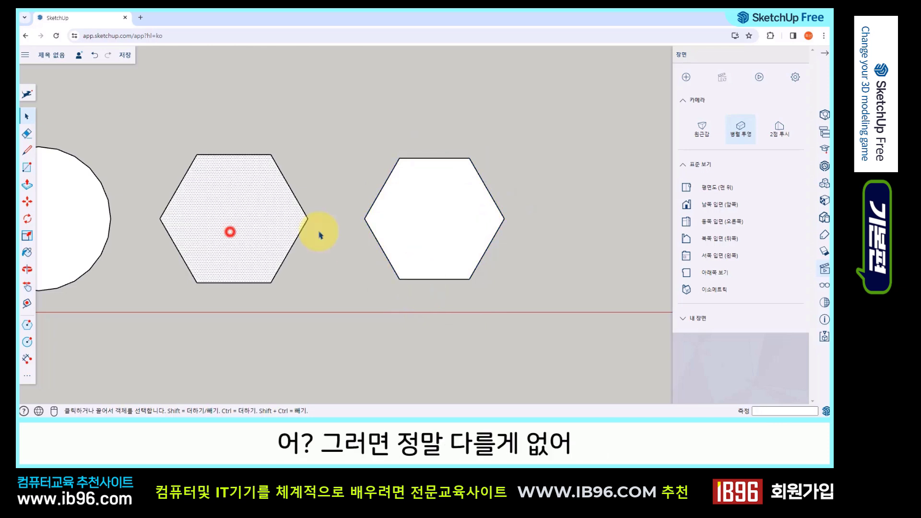
click(412, 231)
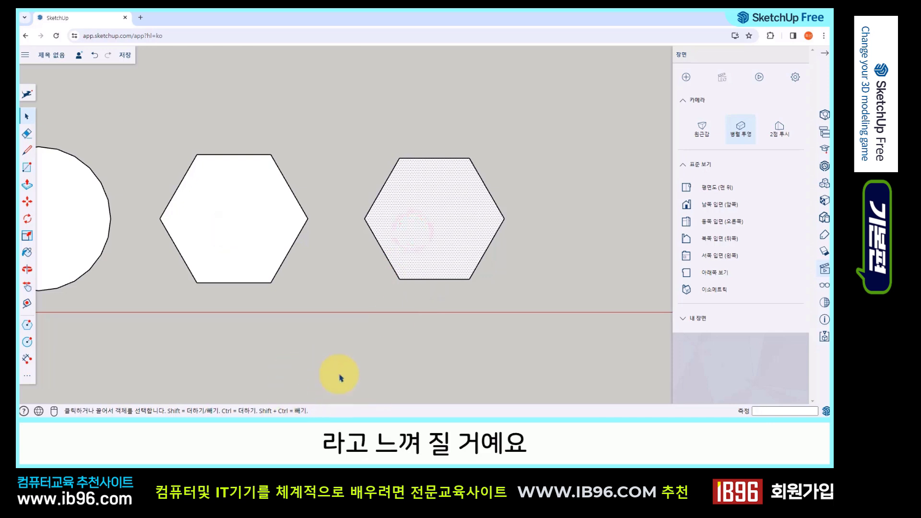
click(379, 366)
Pull the hexagon made with the Circle tool up by about 1982 mm using Push/Pull, seen in an oblique 3D view.
scroll(314, 235, down, 3)
middle_drag(294, 284, 277, 168)
middle_drag(335, 269, 288, 267)
middle_drag(409, 267, 406, 314)
click(27, 379)
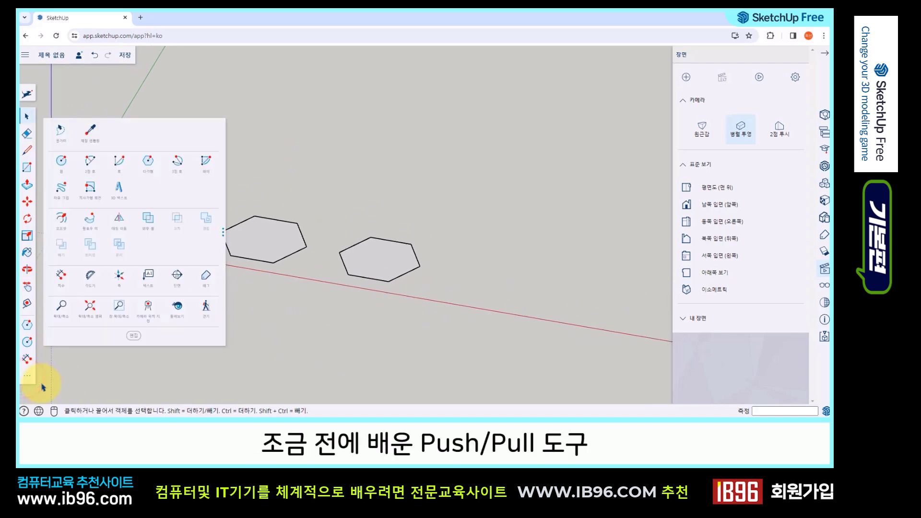
click(27, 186)
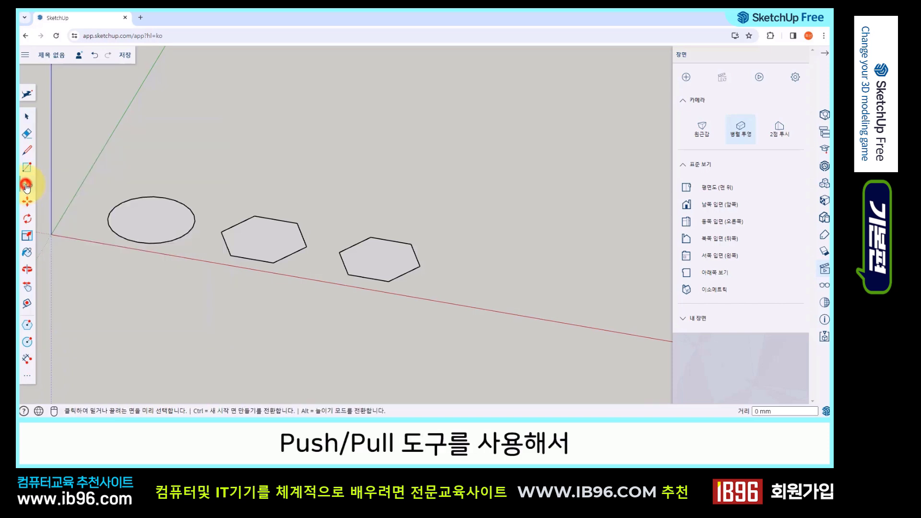
drag(276, 247, 274, 144)
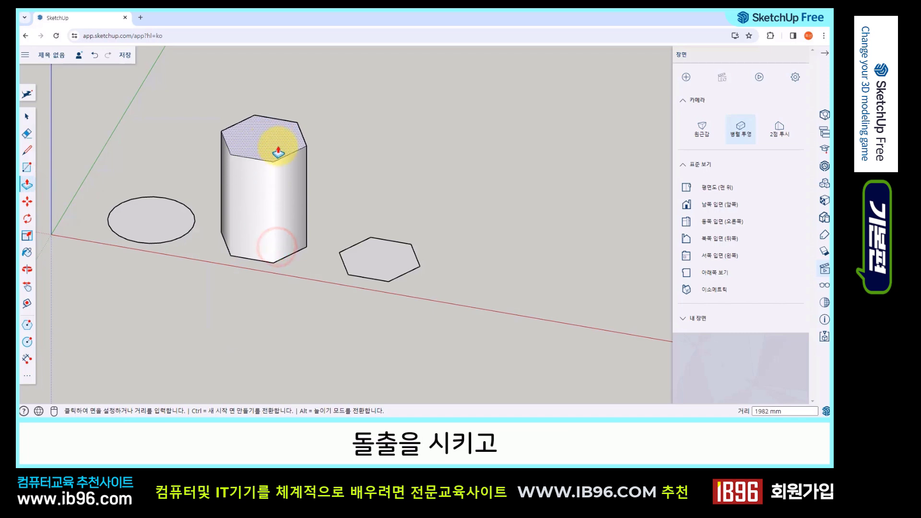
Pull the hexagon made with the Polygon tool up by about 2174 mm.
drag(378, 262, 369, 152)
scroll(232, 281, up, 2)
scroll(355, 293, up, 2)
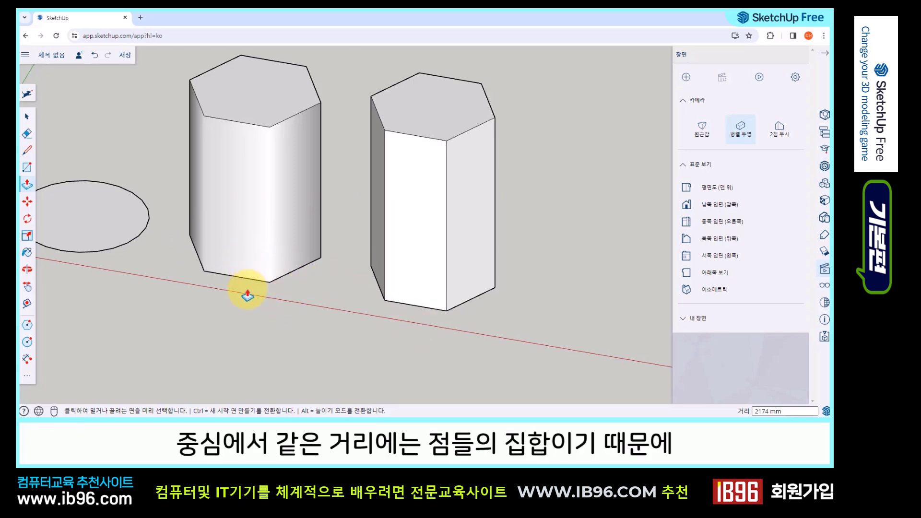
Compare the side surfaces of the two hexagonal prisms by selecting a side on the circle-based solid and separate sides on the polygon-based solid.
click(28, 116)
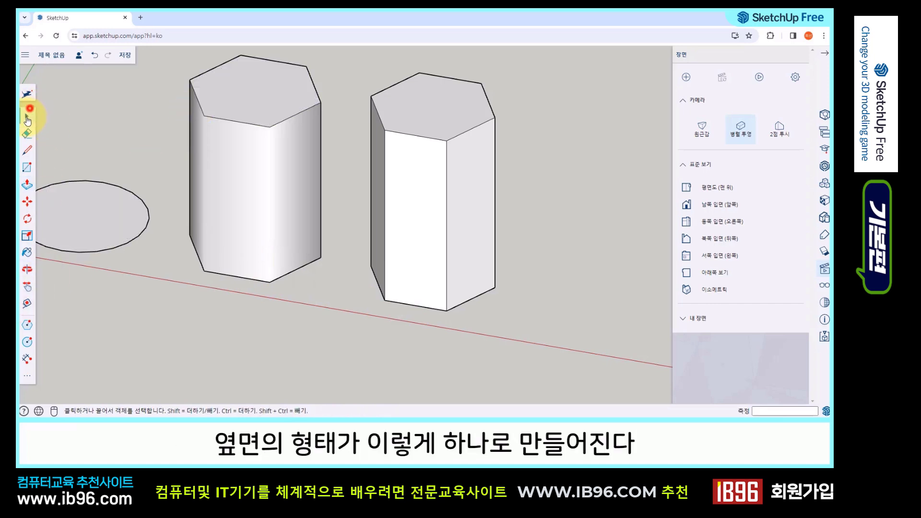
click(263, 188)
middle_drag(302, 282, 323, 250)
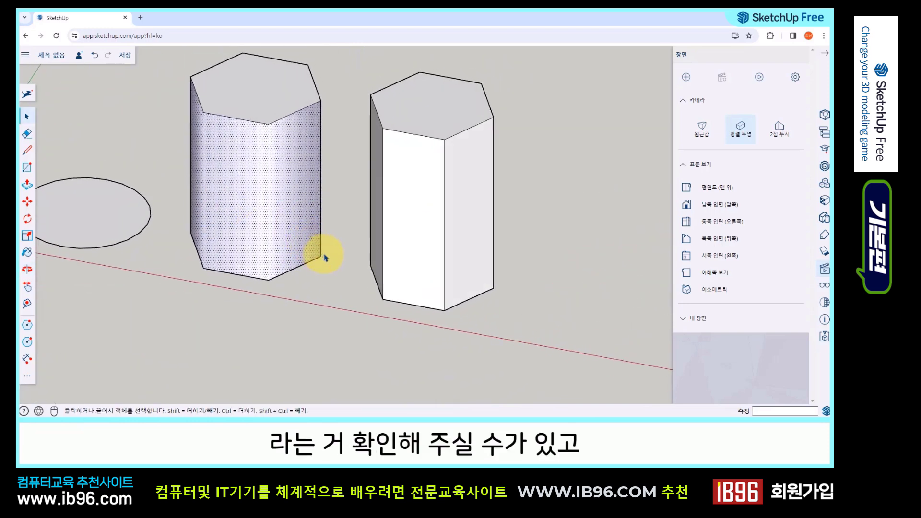
click(422, 239)
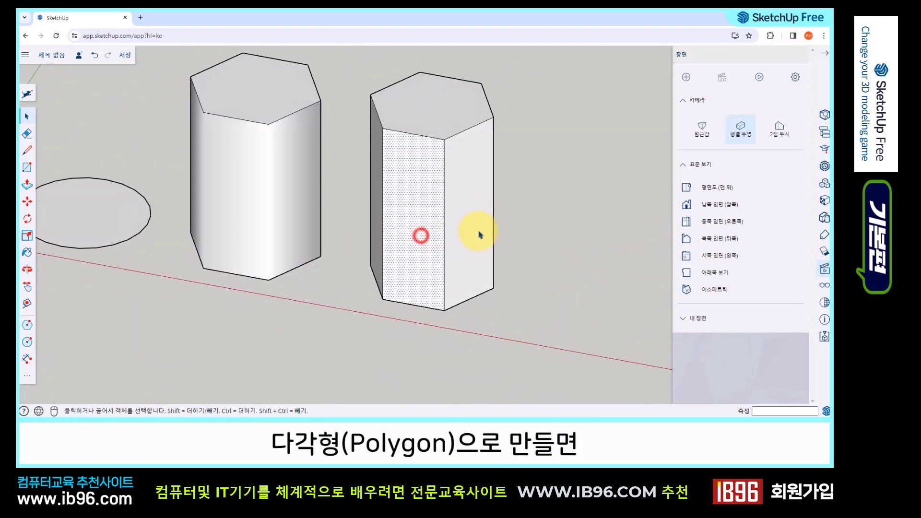
middle_drag(477, 220, 472, 158)
click(474, 155)
middle_drag(476, 254, 472, 288)
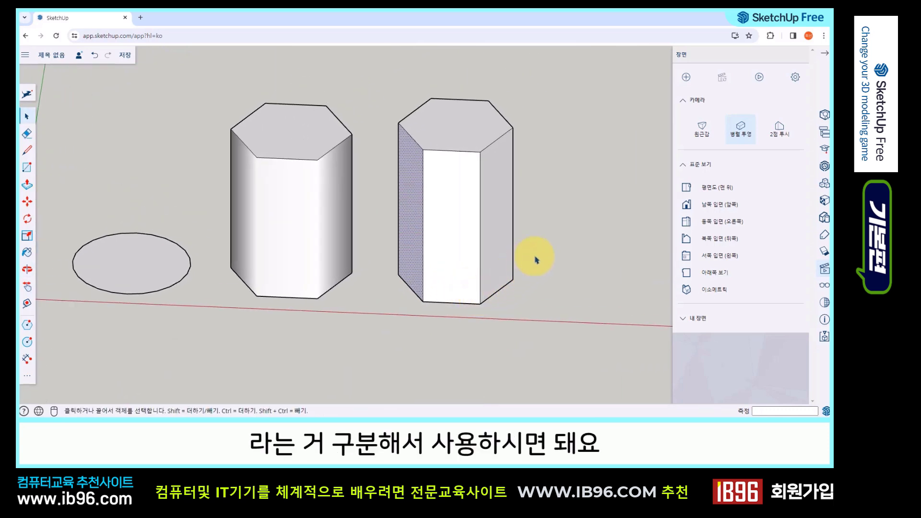
Select the flat circle and both hexagonal prisms together and delete them.
middle_drag(535, 253, 535, 334)
drag(536, 334, 106, 95)
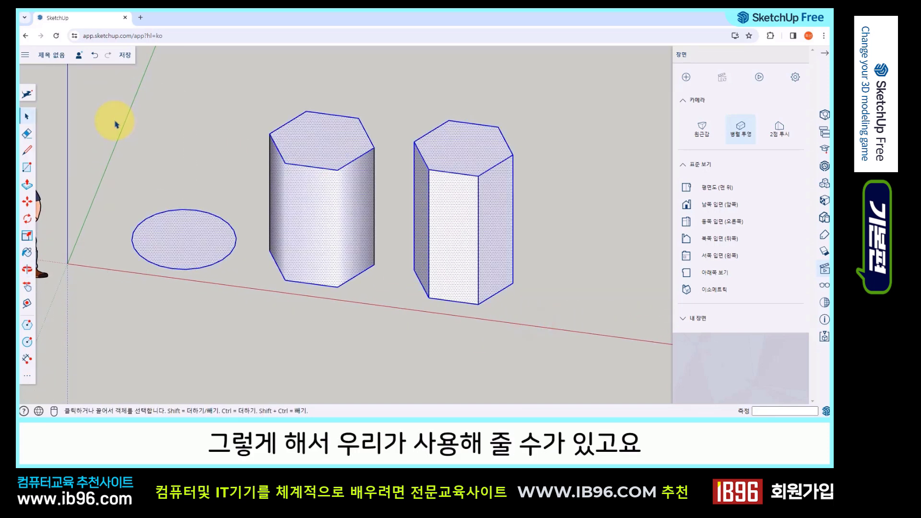
key(Delete)
Draw a rectangle of about 975 by 1130 mm on the ground near the origin.
middle_drag(330, 197, 106, 190)
click(27, 168)
click(181, 220)
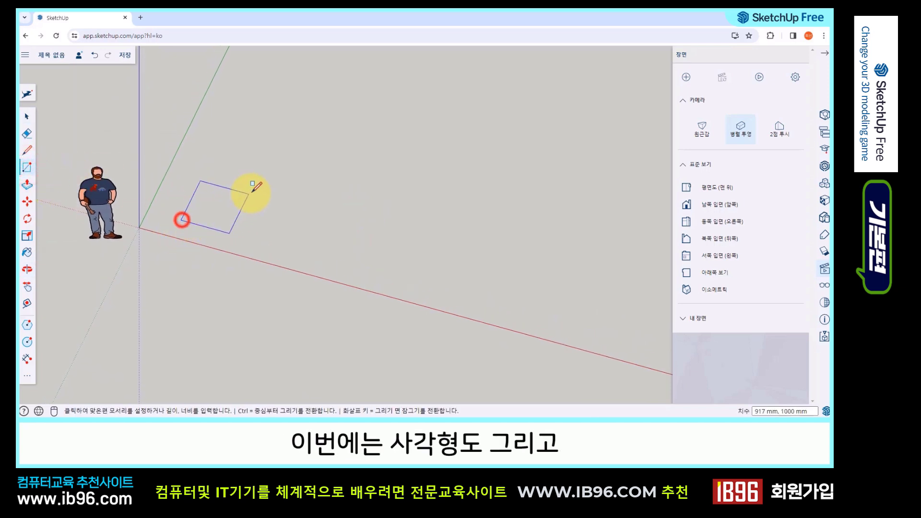
click(255, 189)
click(27, 376)
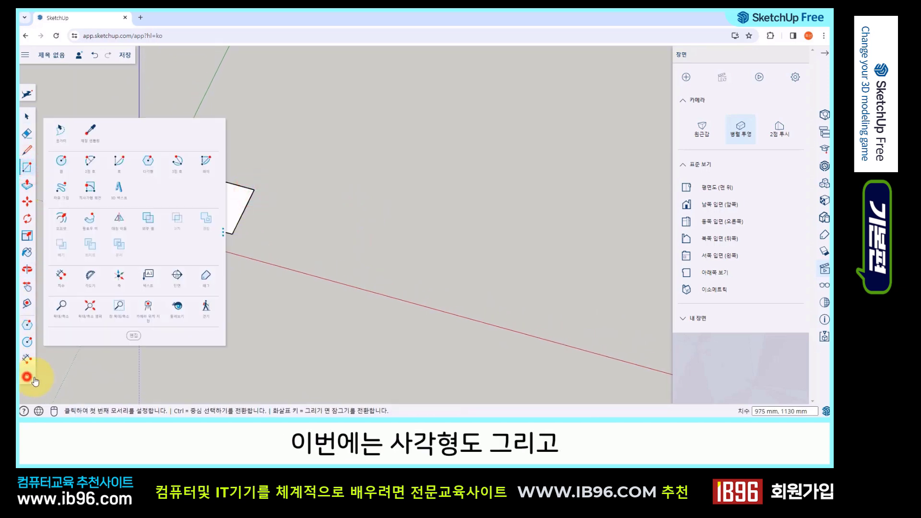
click(64, 163)
click(296, 223)
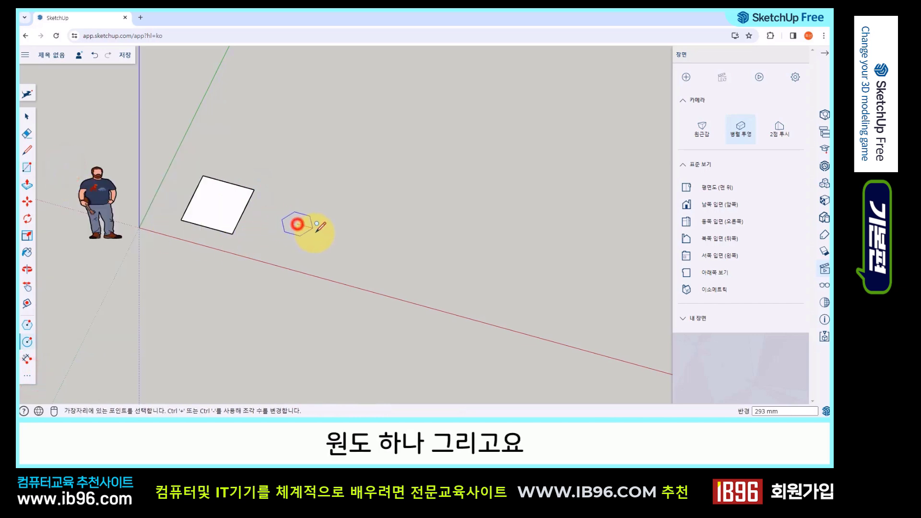
key(Escape)
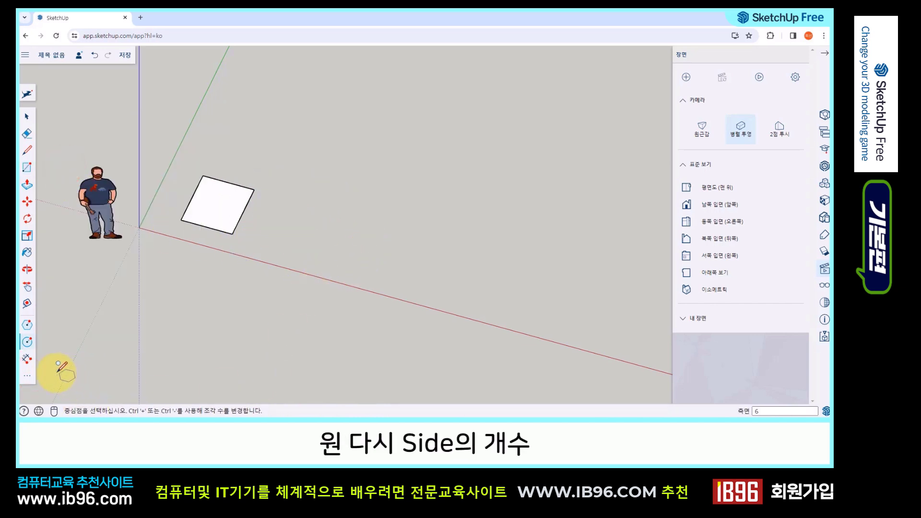
Set the Circle tool to 24 sides and draw a circle on the ground beside the rectangle.
click(28, 340)
text(24)
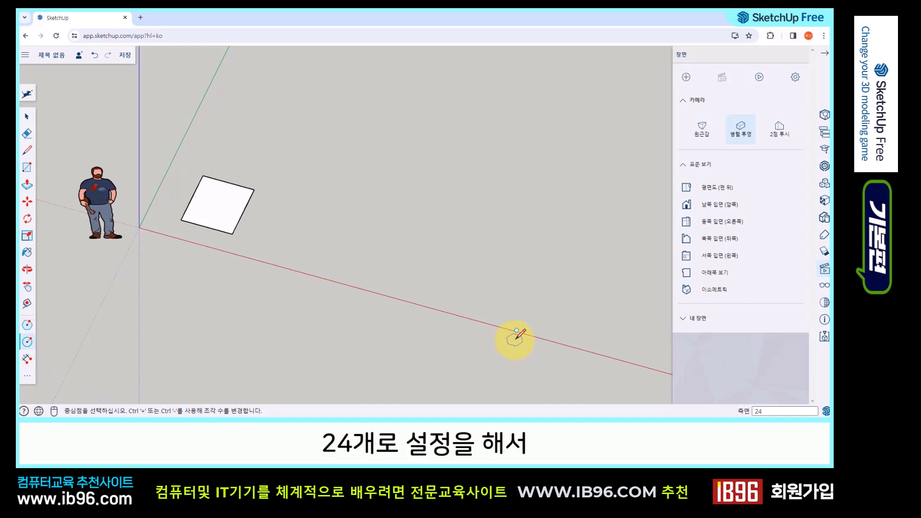
click(296, 222)
click(318, 230)
scroll(317, 233, up, 3)
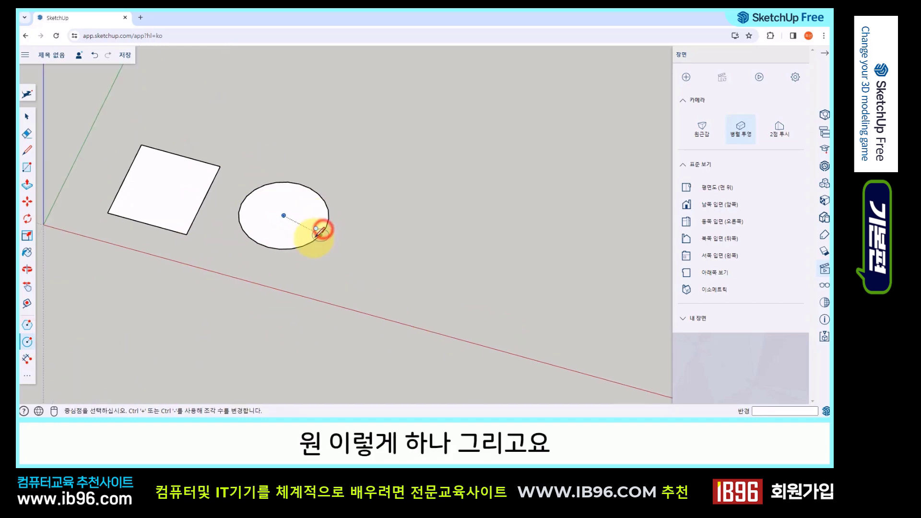
Draw a six-sided polygon with an inscribed radius of about 538 mm on the ground beside the circle.
click(27, 375)
click(147, 164)
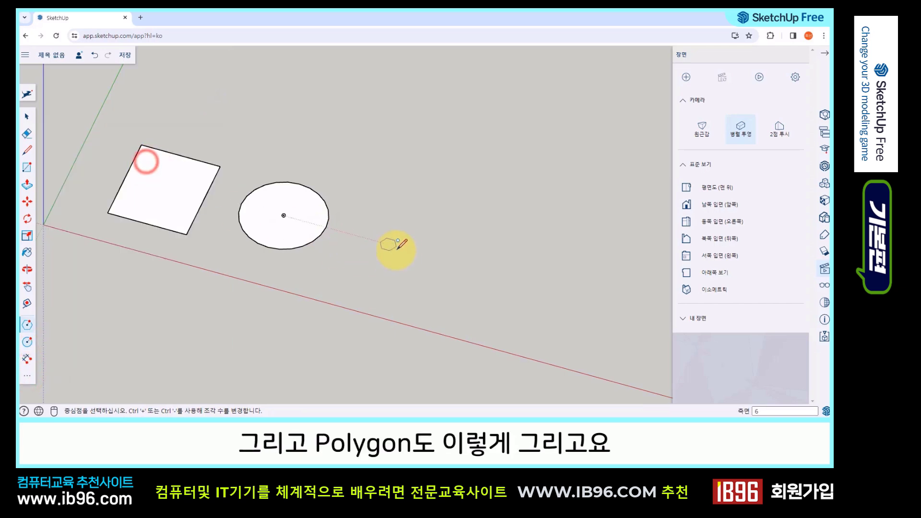
click(410, 252)
click(454, 263)
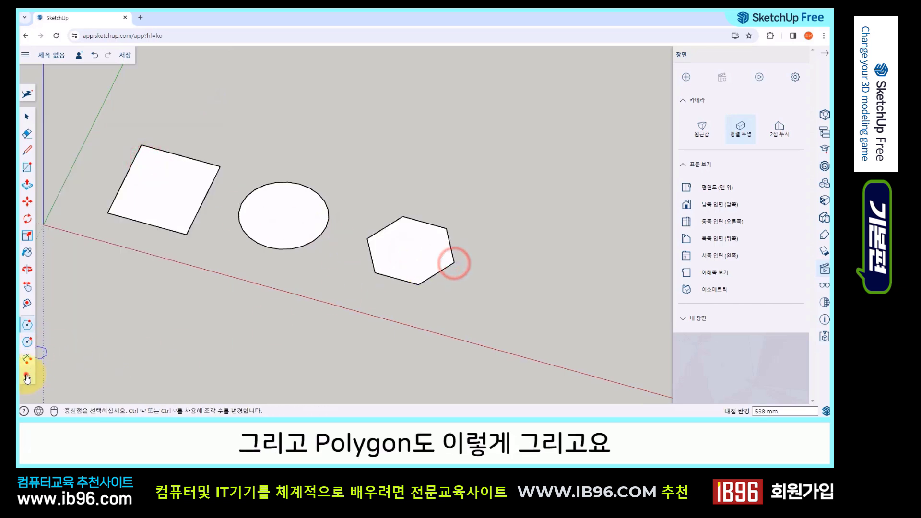
Draw a pie shape spanning about 83.1 degrees on the ground beside the hexagon, and leave the Pie tool.
click(27, 375)
click(204, 165)
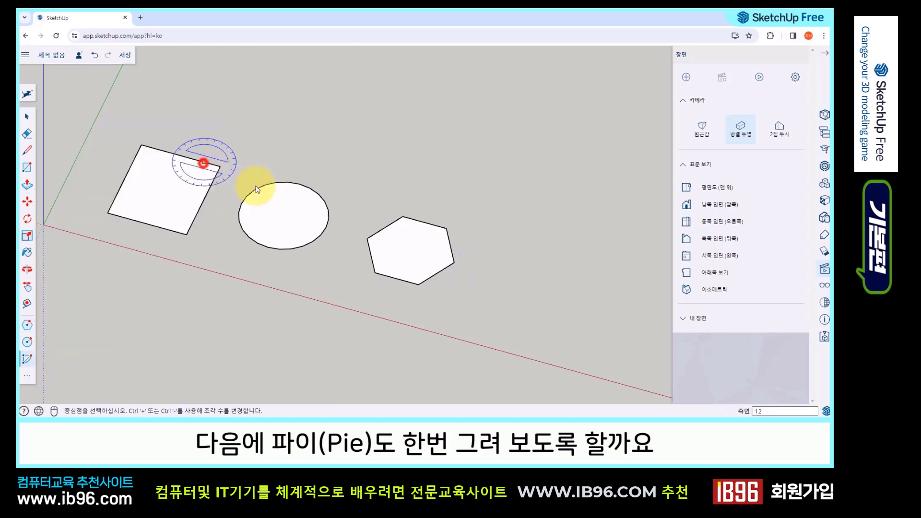
click(514, 252)
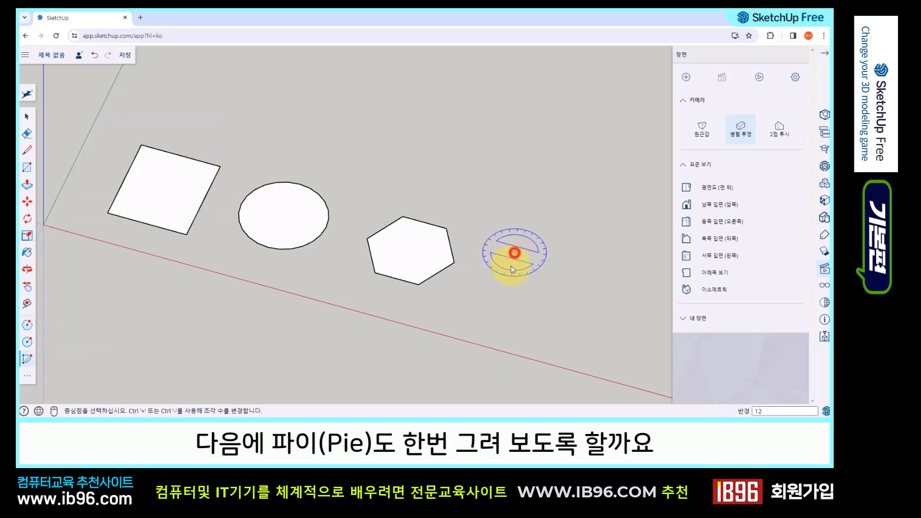
click(495, 314)
click(597, 278)
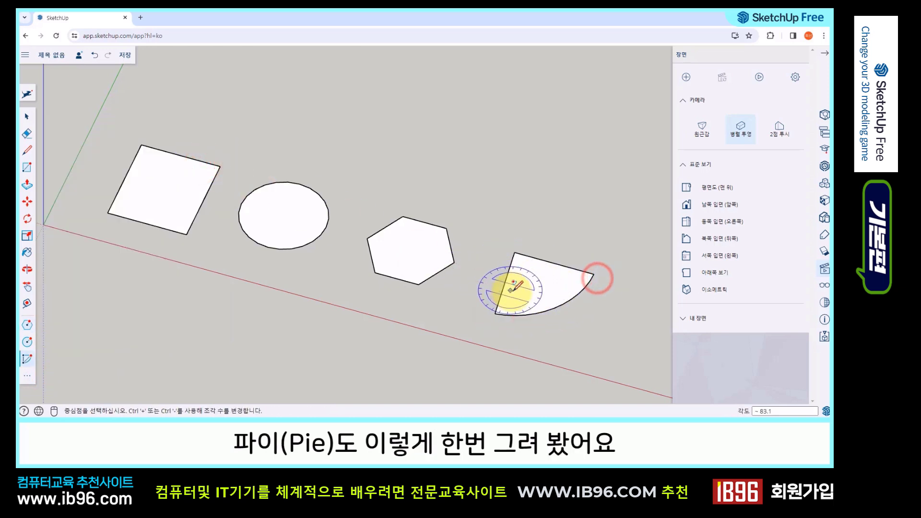
key(space)
Examine the four flat shapes by selecting the face of the rectangle, circle, hexagon and pie in turn, and clear the selection.
middle_drag(227, 235, 316, 263)
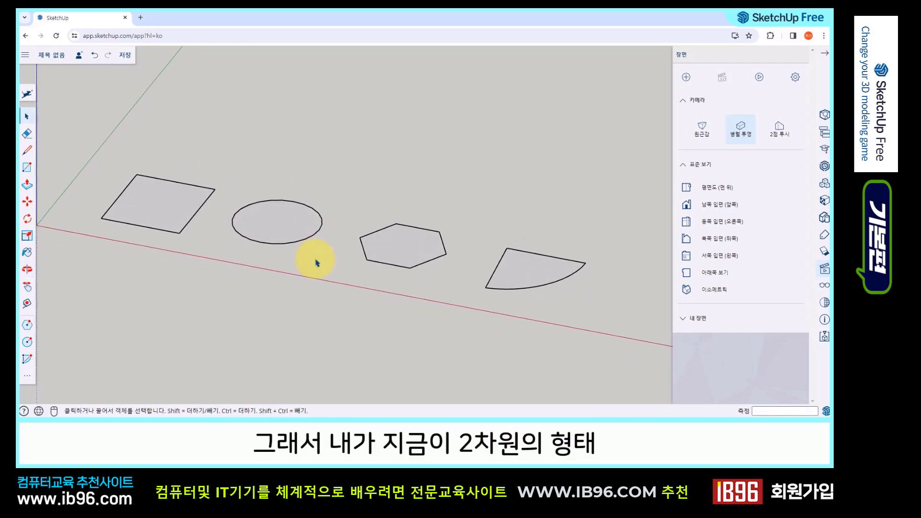
middle_drag(184, 220, 133, 210)
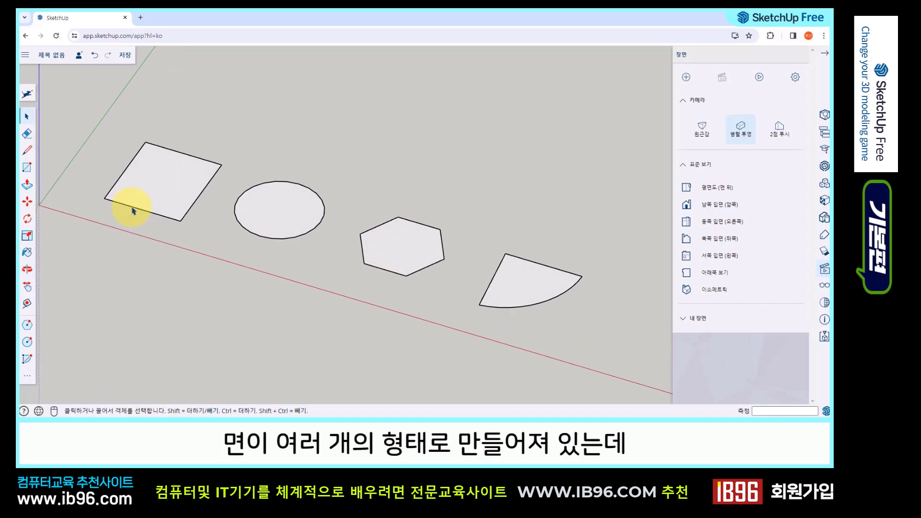
click(166, 183)
click(274, 208)
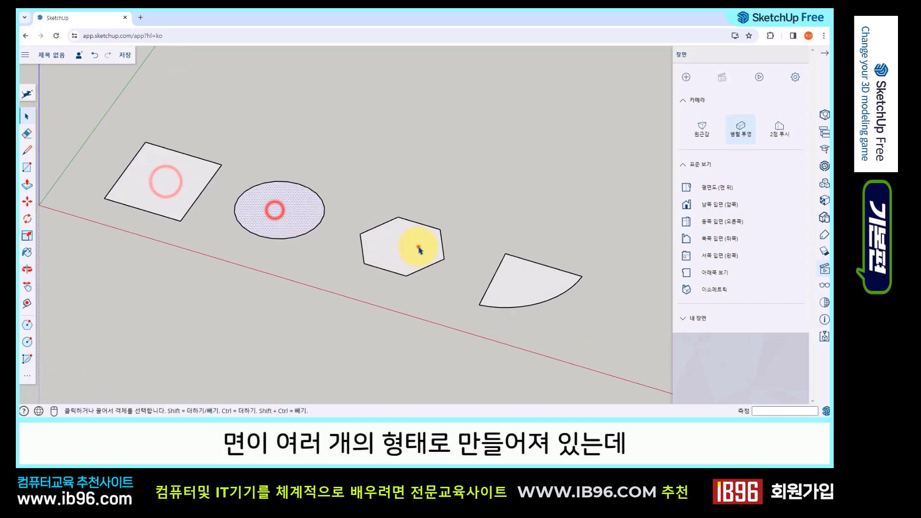
click(417, 245)
click(528, 289)
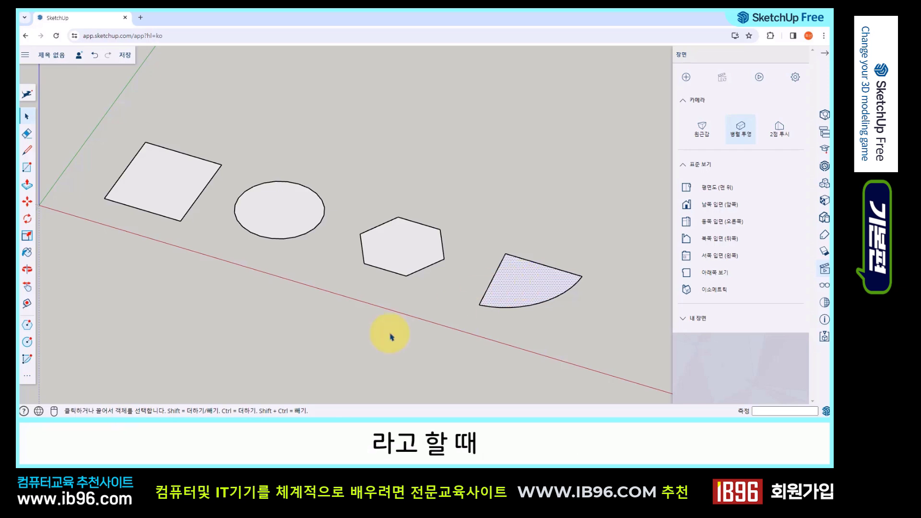
click(116, 342)
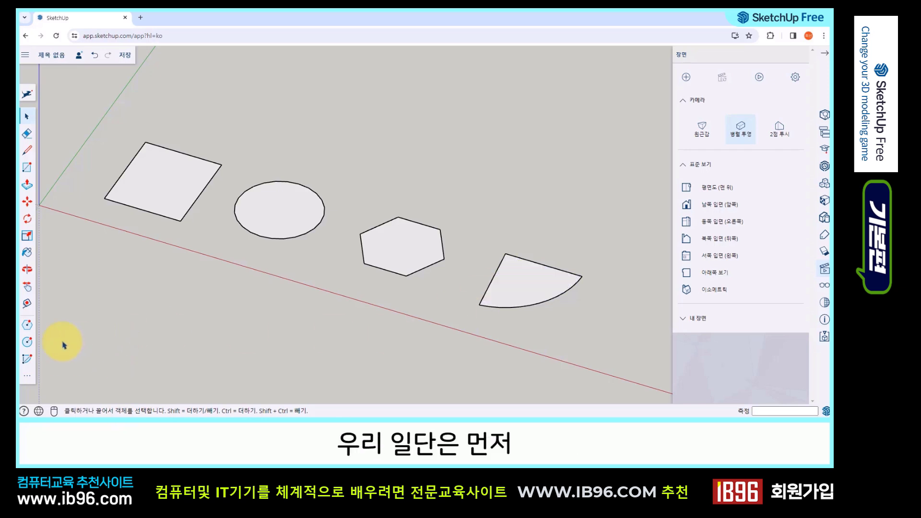
Pull the rectangle's face up by about 1449 mm using Push/Pull.
click(30, 190)
middle_drag(189, 251, 152, 211)
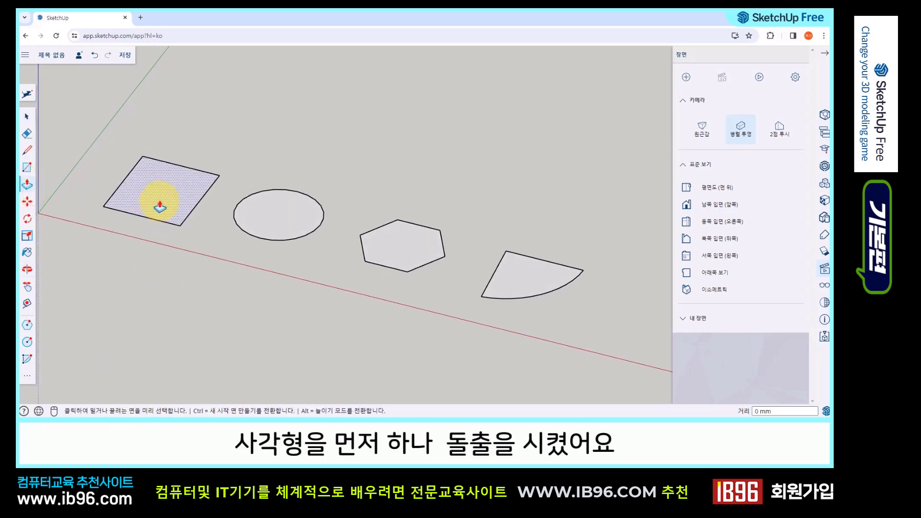
click(158, 199)
click(162, 99)
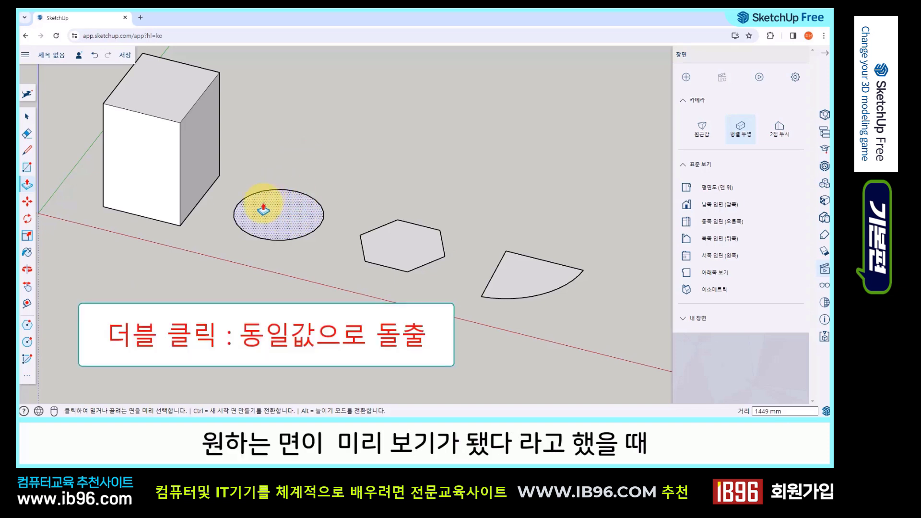
Repeat the rectangle's extrusion distance on the circle, hexagon and pie faces, and compare the four heights in the standard front view.
double_click(287, 218)
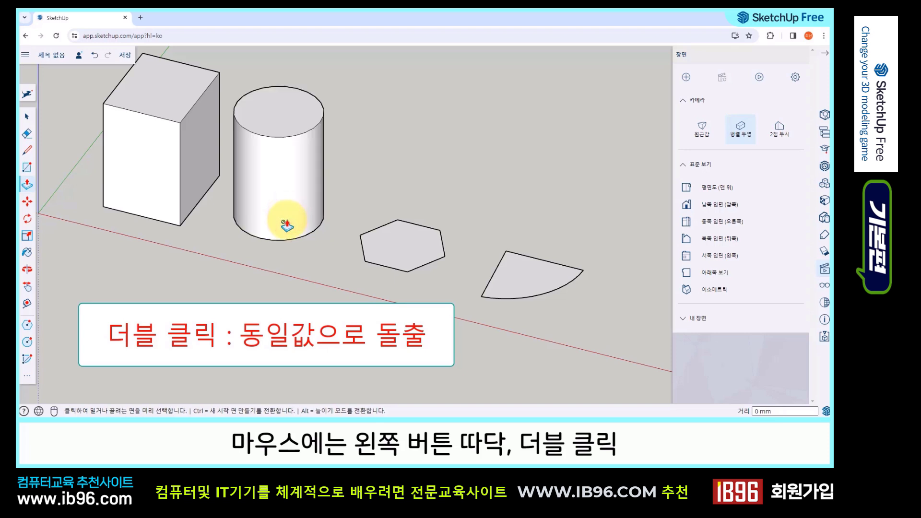
double_click(401, 255)
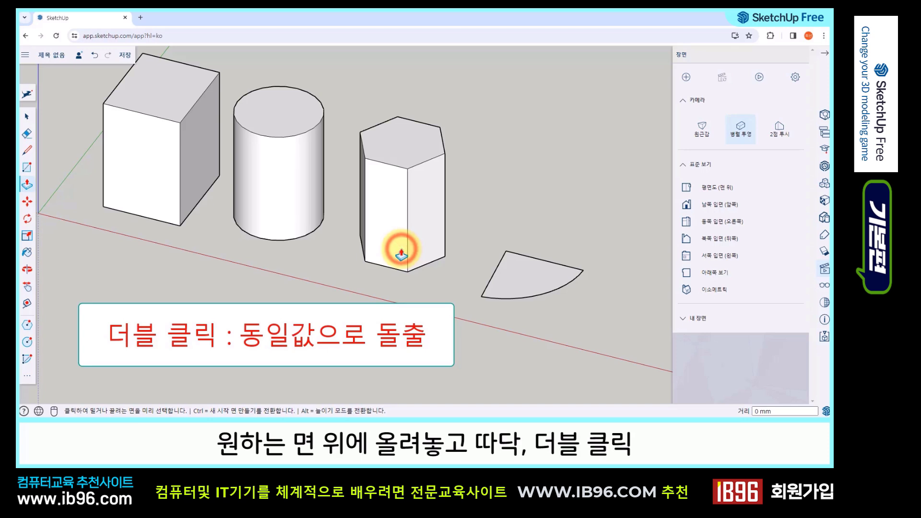
double_click(535, 283)
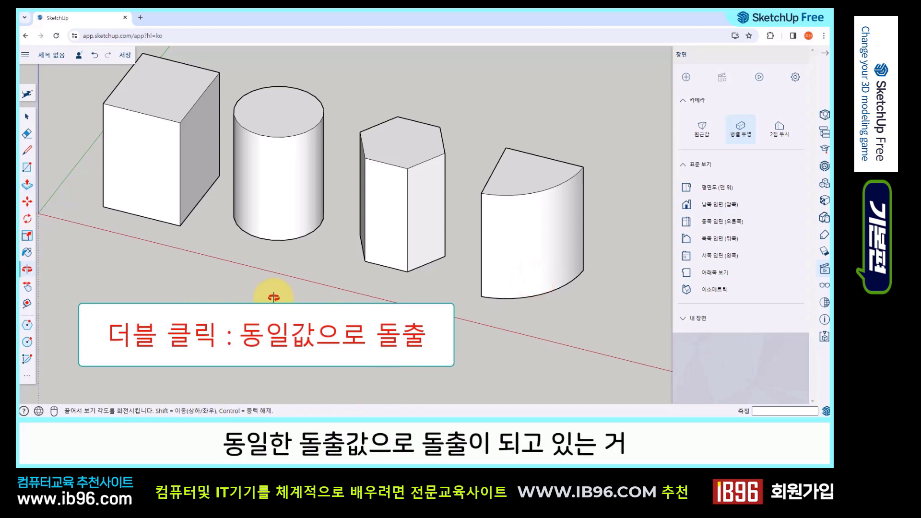
middle_drag(273, 296, 259, 273)
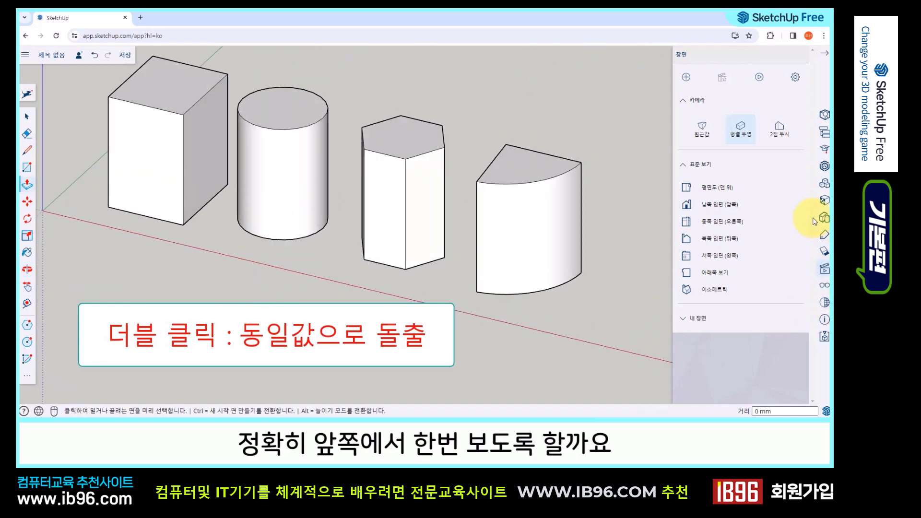
click(719, 204)
middle_drag(528, 312, 480, 319)
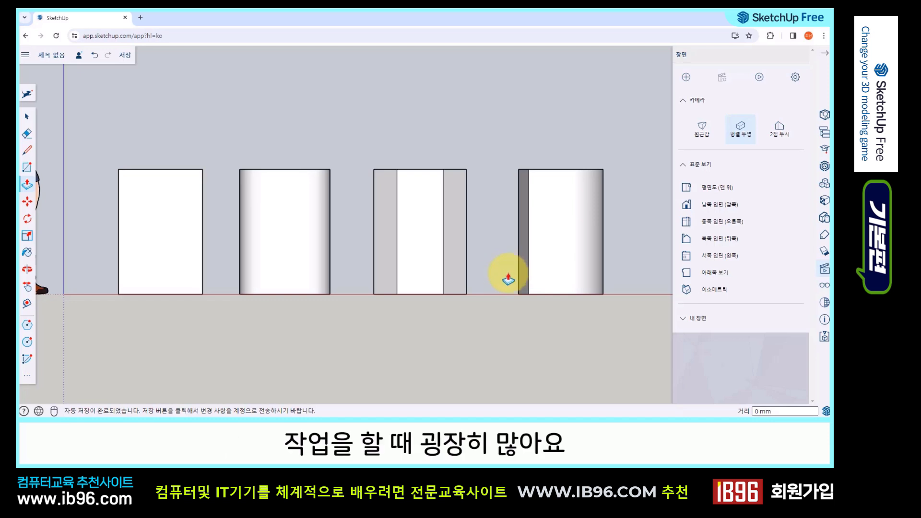
Select the extruded upper portions of all four solids together and delete them, keeping only the flat base shapes.
middle_drag(490, 278, 369, 339)
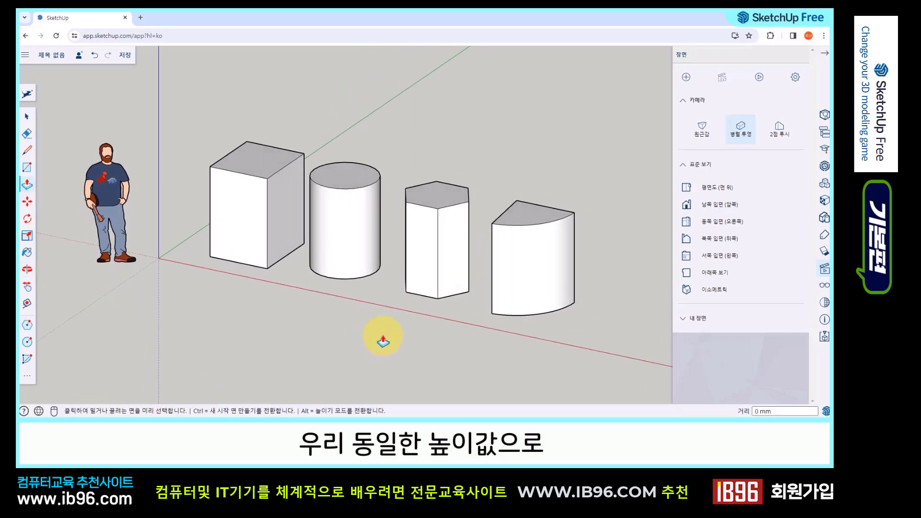
click(27, 116)
drag(593, 243, 207, 93)
click(563, 182)
drag(603, 240, 160, 117)
key(Delete)
key(Delete)
Pull the rectangle's base face up by about 935 mm using Push/Pull.
scroll(266, 258, up, 2)
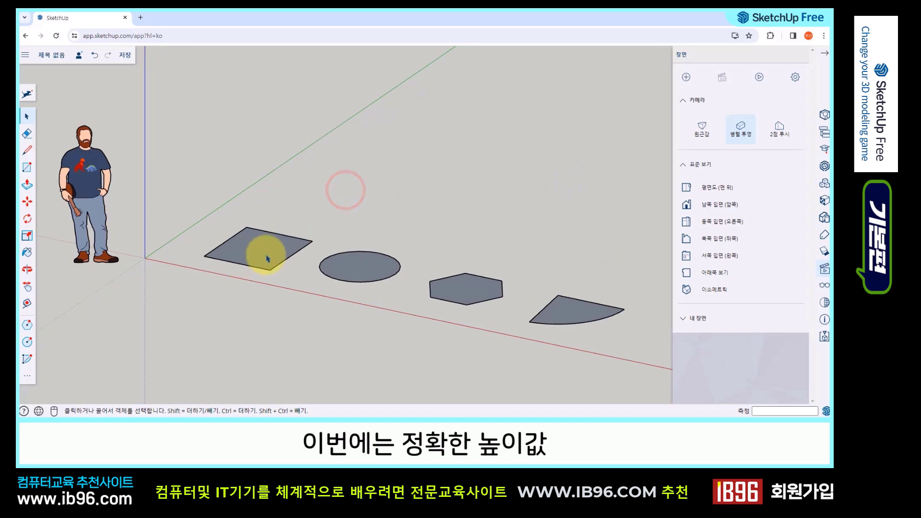
middle_drag(280, 258, 280, 330)
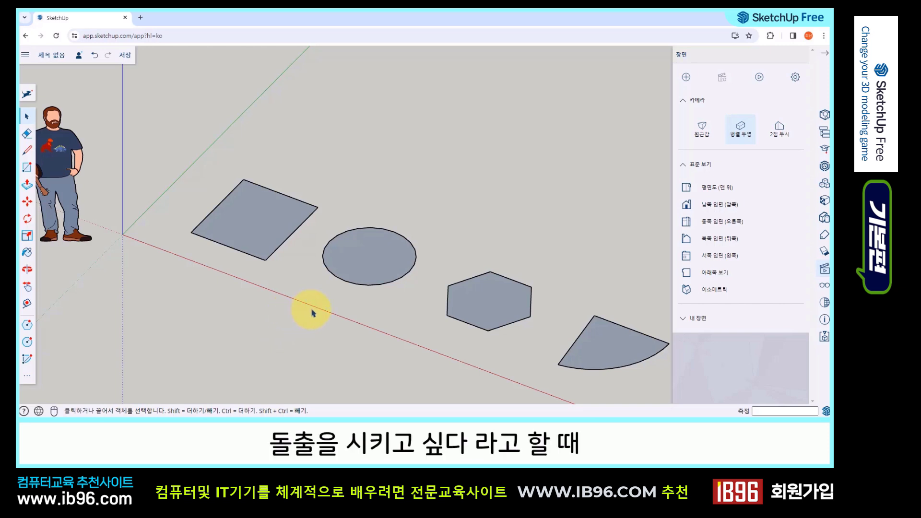
middle_drag(384, 294, 552, 251)
scroll(523, 288, up, 3)
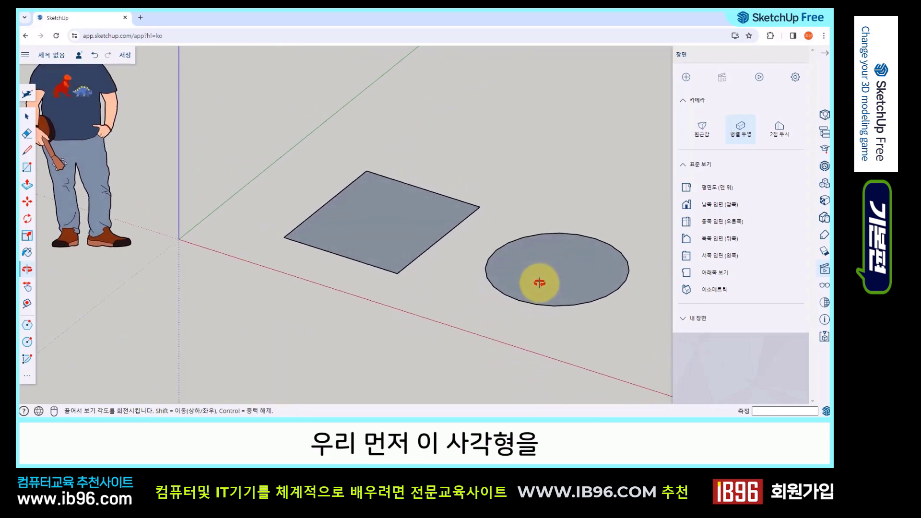
click(27, 185)
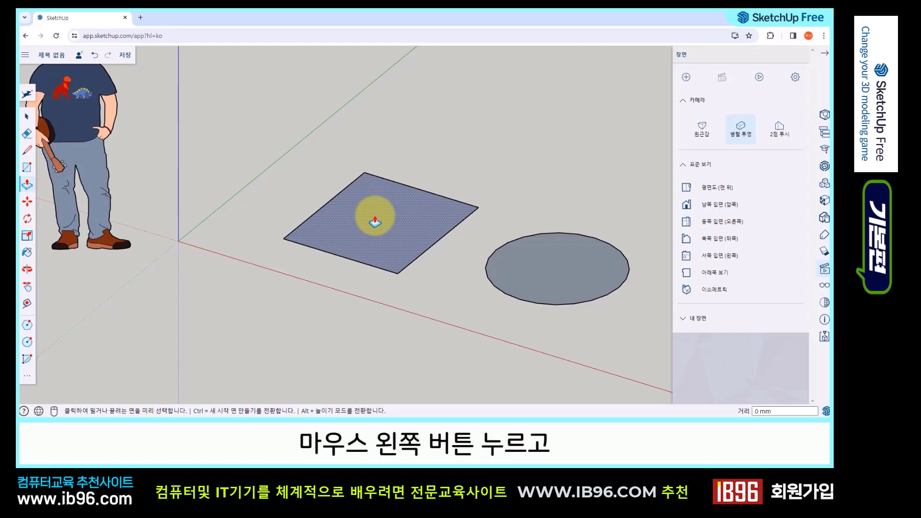
drag(375, 222, 371, 100)
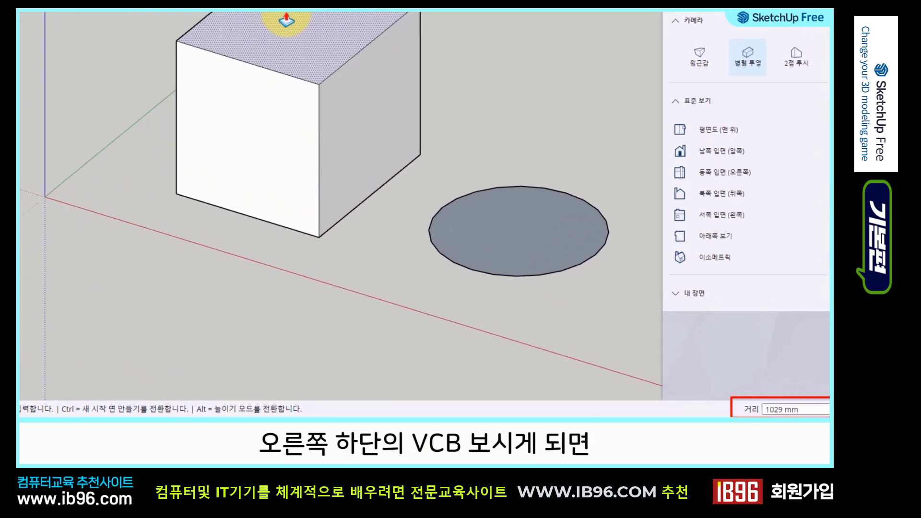
mouse_move(287, 20)
mouse_down()
mouse_move(285, 123)
mouse_move(288, 34)
mouse_up()
shift+middle_drag(484, 195, 523, 291)
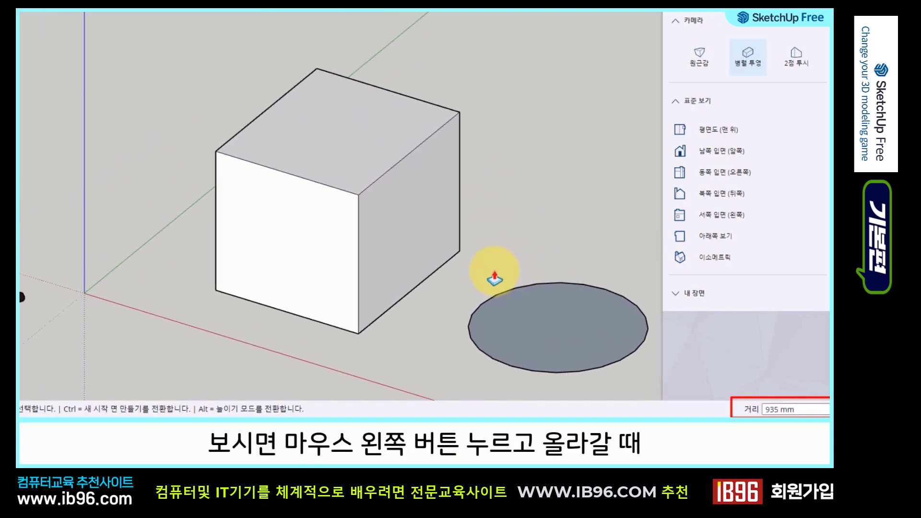
Undo the rectangle's last extrusion and pull its face up again with Push/Pull to an exact distance of 1000 mm.
key(ctrl+z)
drag(340, 288, 365, 218)
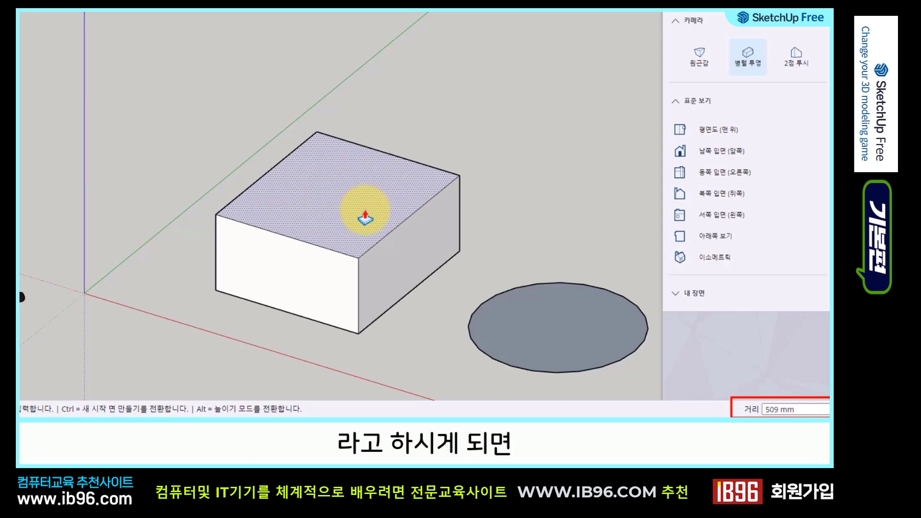
drag(365, 219, 370, 196)
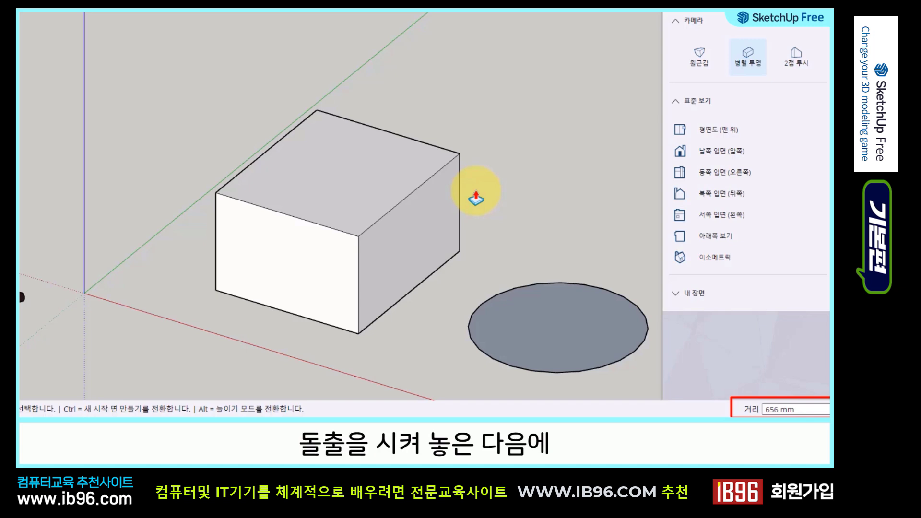
text(1000)
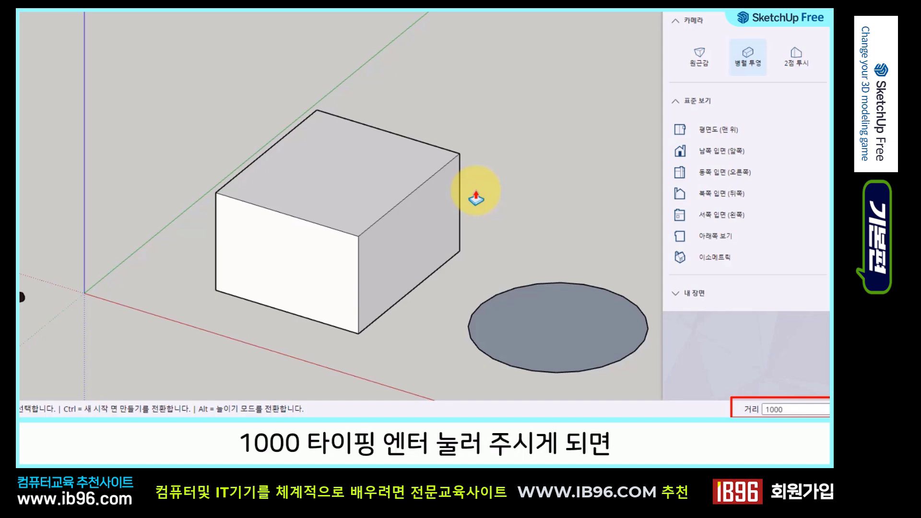
key(Return)
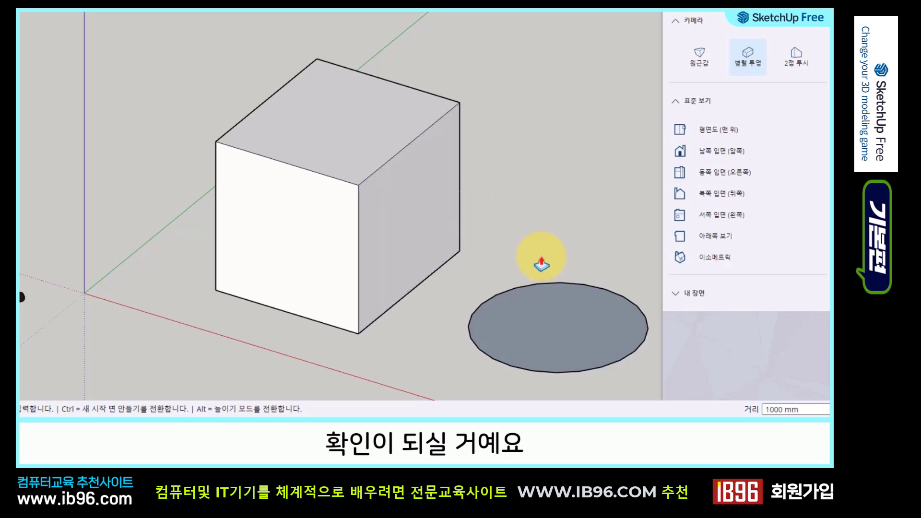
Extrude the circle's face upward with Push/Pull to an exact distance of 1500 mm.
mouse_move(538, 263)
shift+middle_down()
mouse_move(535, 251)
mouse_move(324, 207)
shift+middle_up()
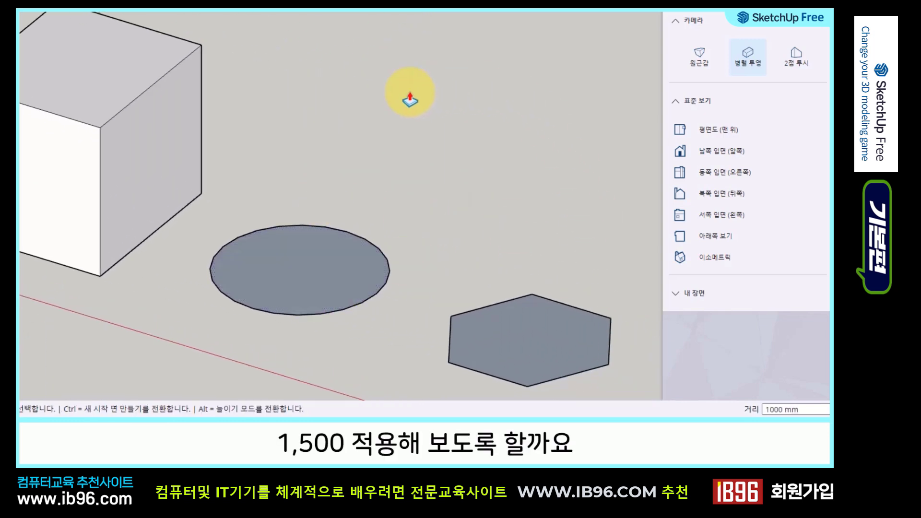
drag(299, 304, 309, 212)
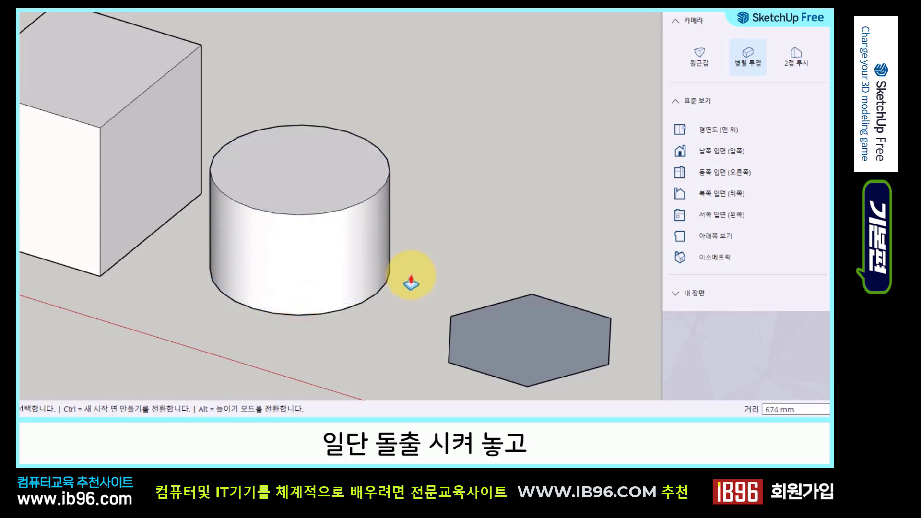
text(1500)
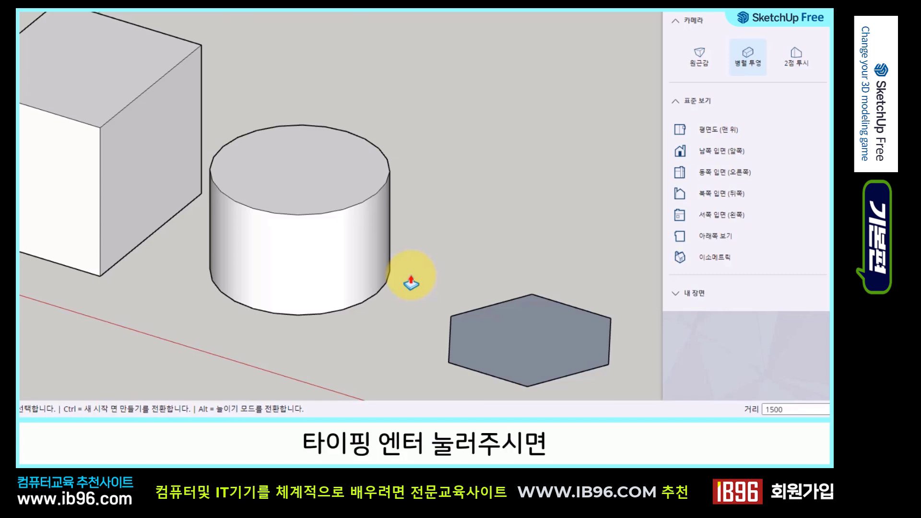
key(Return)
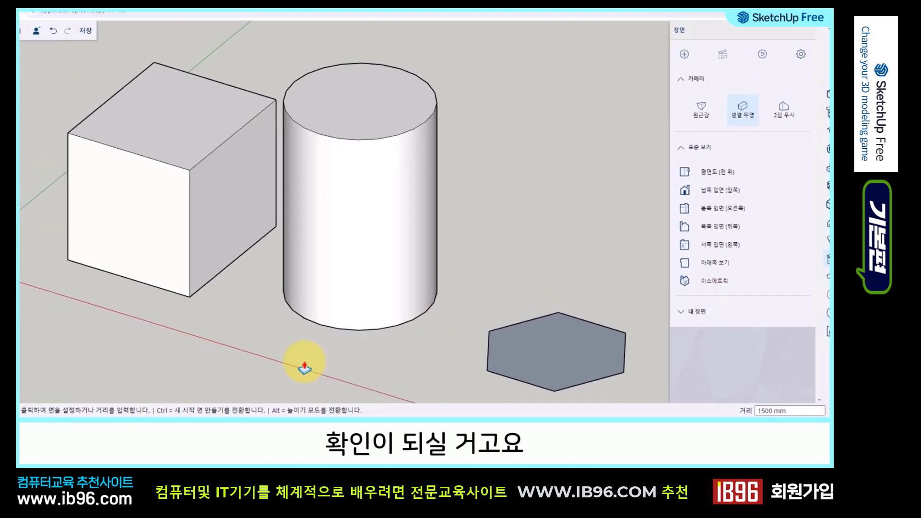
Pull the box's top face up by about 656 mm with Push/Pull, and readjust its height by moving the face down and back up.
shift+middle_drag(361, 310, 446, 350)
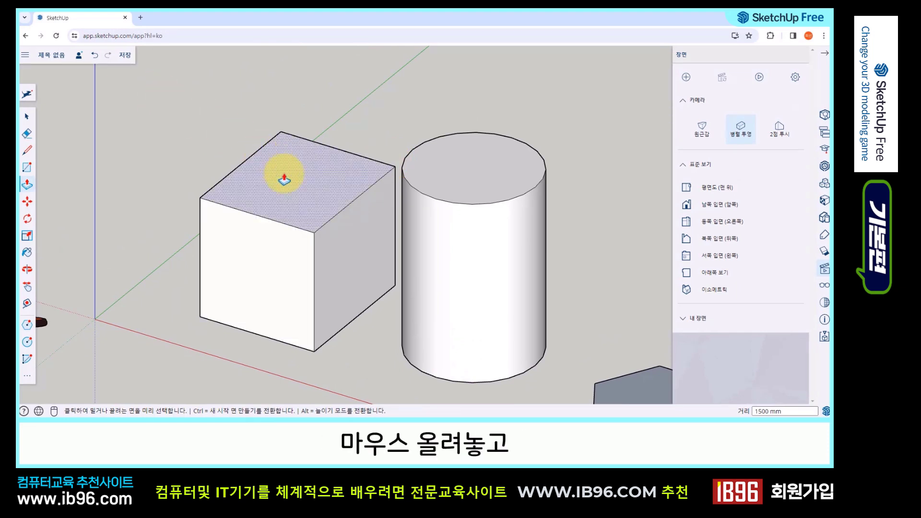
drag(284, 182, 290, 94)
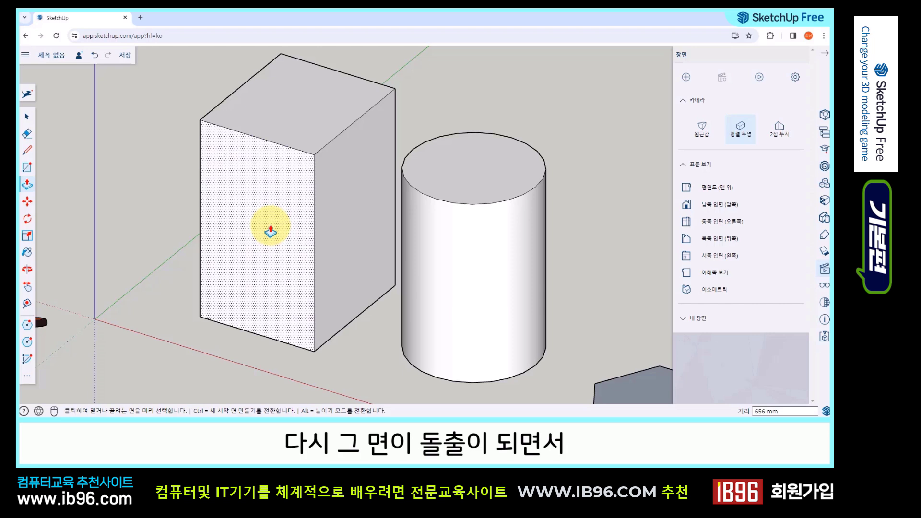
click(308, 102)
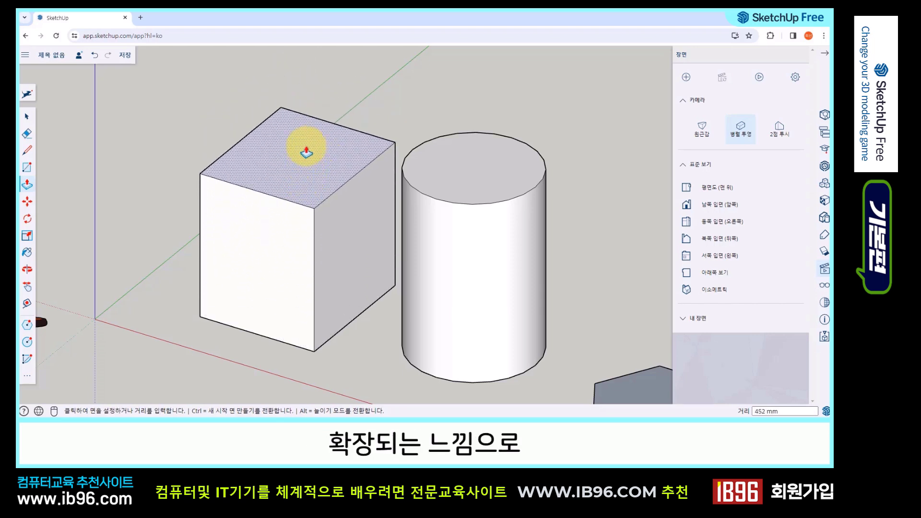
click(316, 107)
Push/Pull the cylinder's top face up by about 90 mm, and push it down by about 469 mm.
click(485, 179)
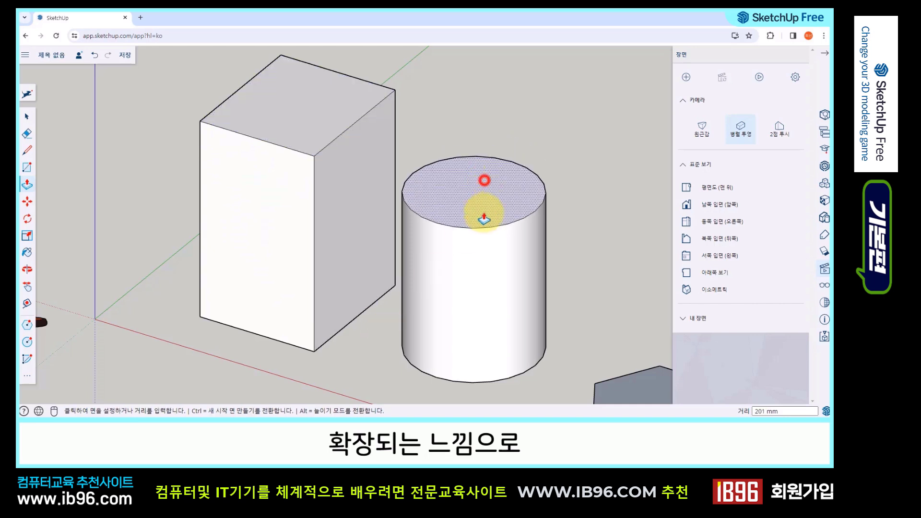
click(489, 176)
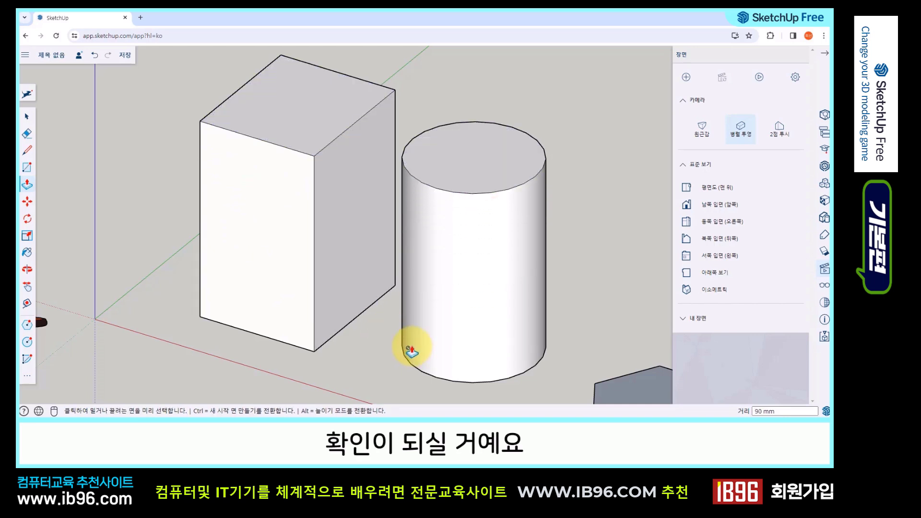
click(457, 150)
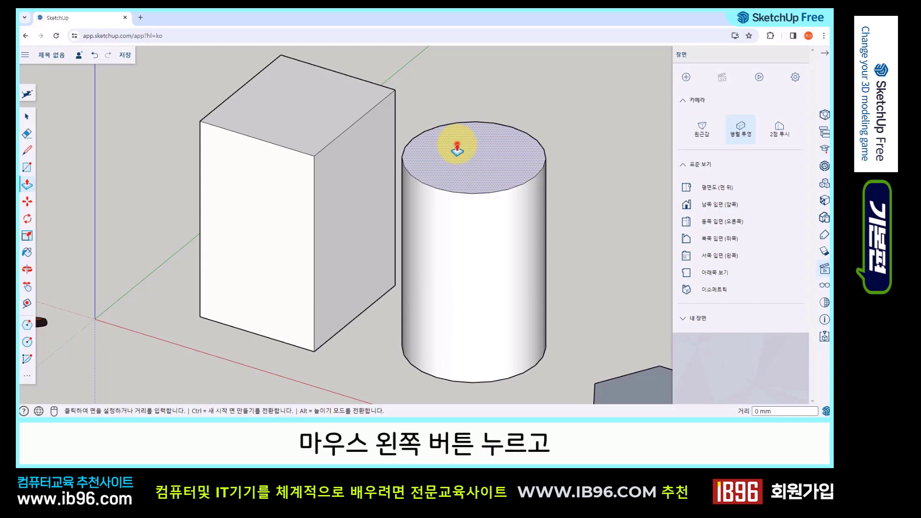
click(473, 206)
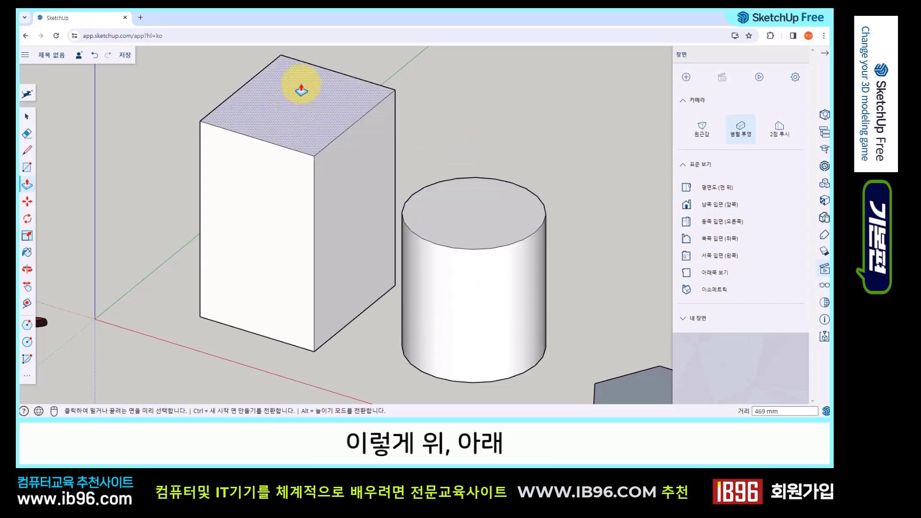
Lower the box's top face by 1000 mm with Push/Pull.
click(301, 90)
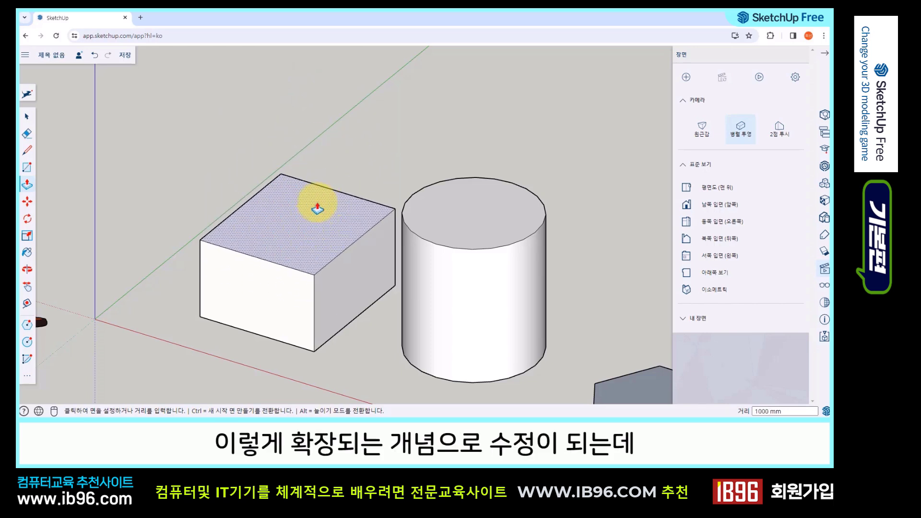
click(317, 202)
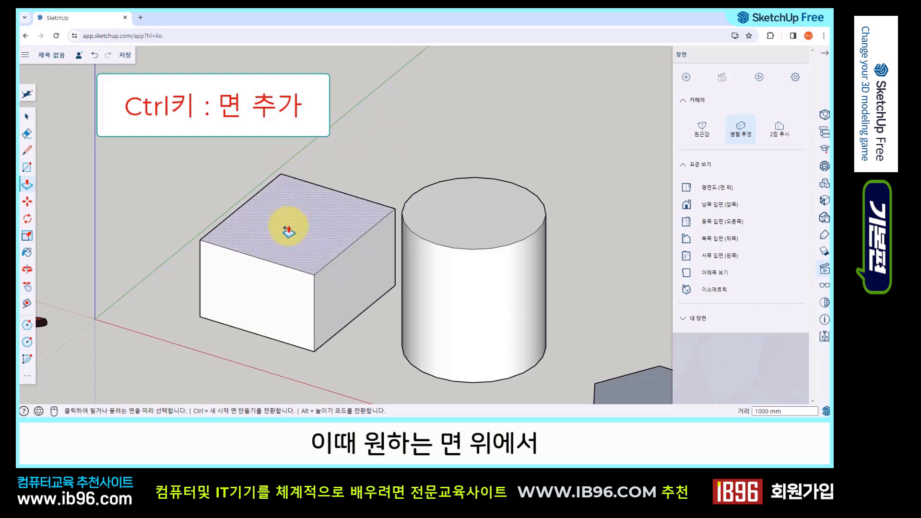
Push/Pull new stacked sections from the top faces, about 634 mm high on the box and 857 mm on the cylinder.
drag(288, 228, 431, 154)
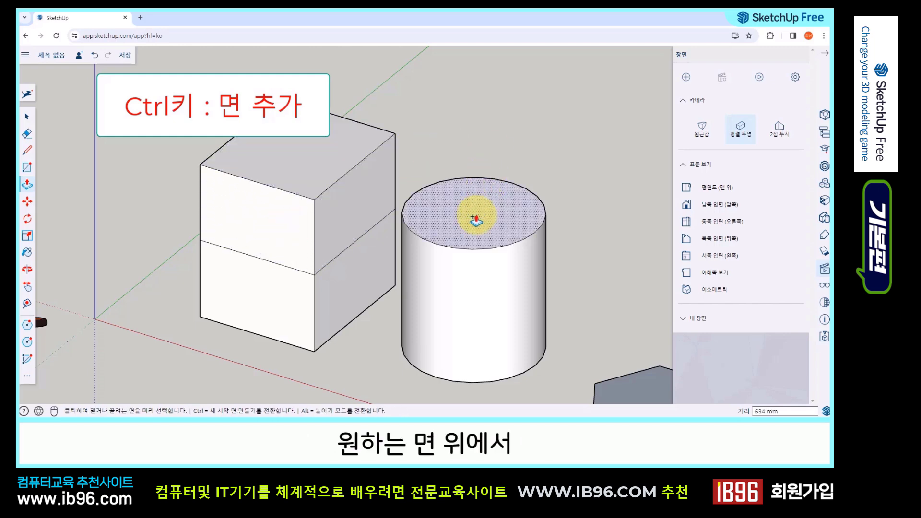
drag(476, 220, 660, 199)
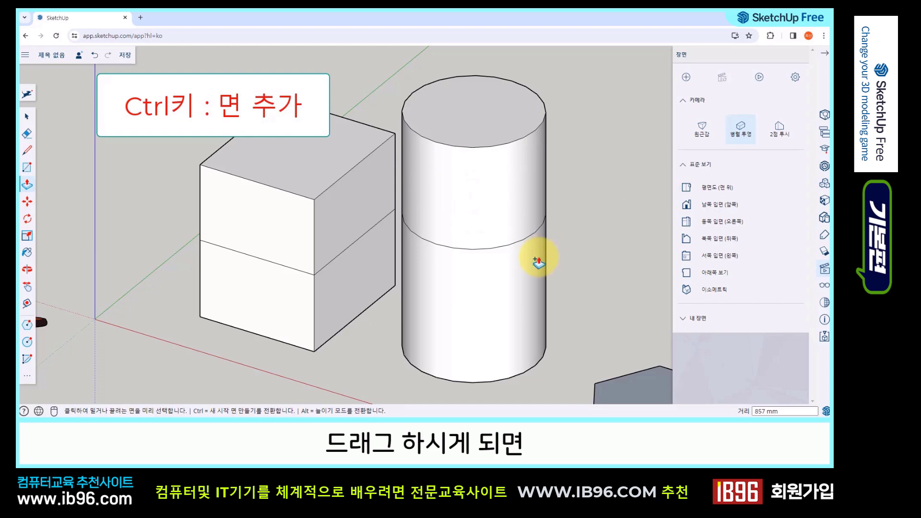
Examine how the box's side faces are divided by selecting its upper and lower faces on several sides.
key(space)
click(280, 230)
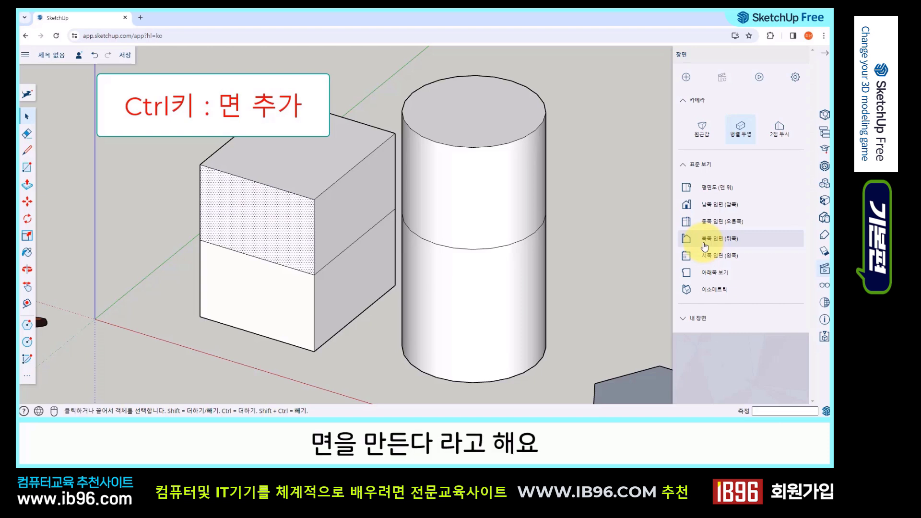
click(250, 292)
click(334, 191)
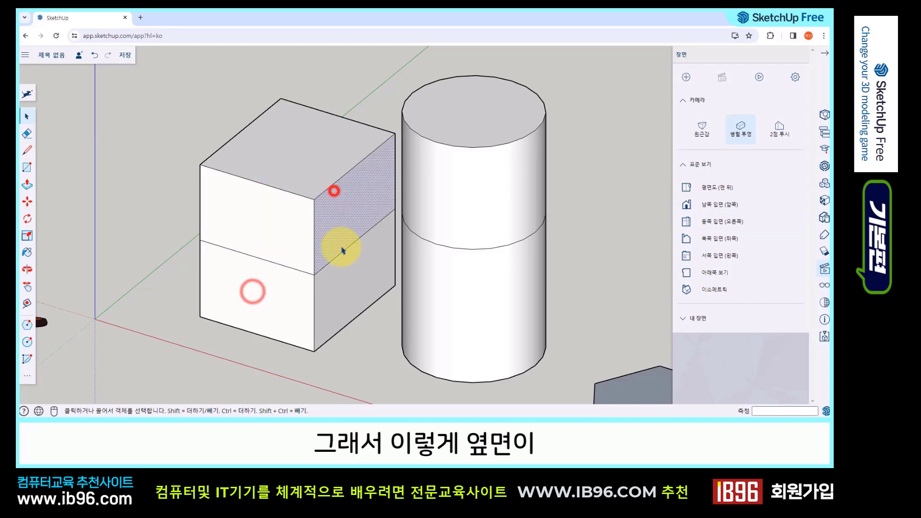
click(349, 254)
middle_drag(208, 242, 215, 339)
click(221, 339)
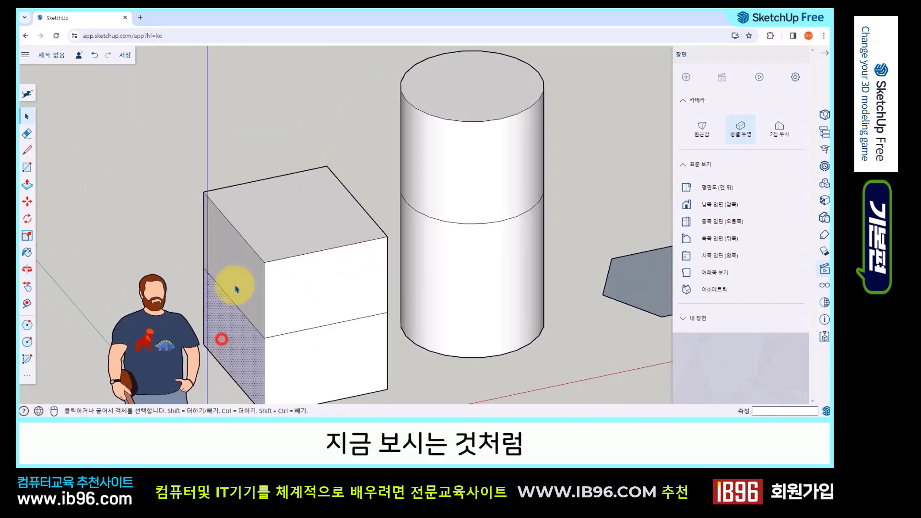
click(235, 288)
Examine the cylinder's upper and lower side surfaces from several angles by selecting each one individually.
middle_drag(397, 322, 540, 294)
click(535, 287)
click(505, 191)
middle_drag(504, 191, 292, 304)
click(426, 212)
click(441, 320)
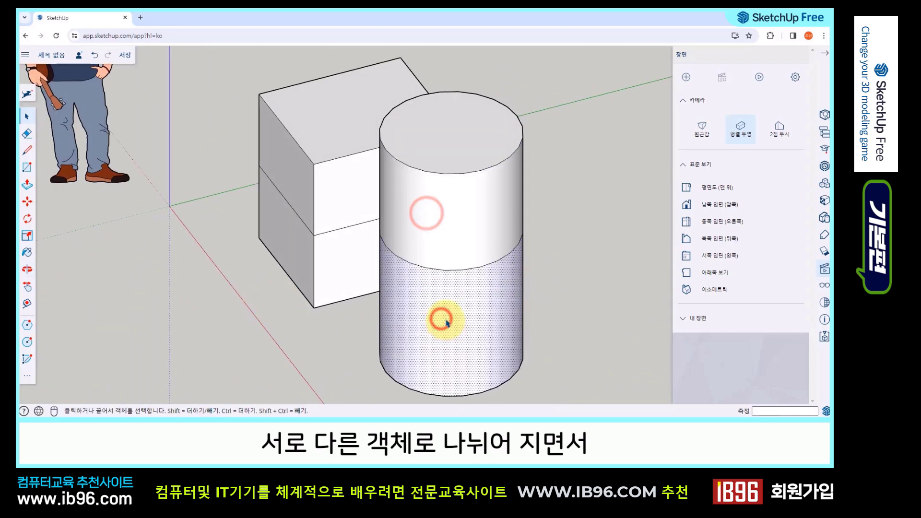
middle_drag(458, 312, 596, 284)
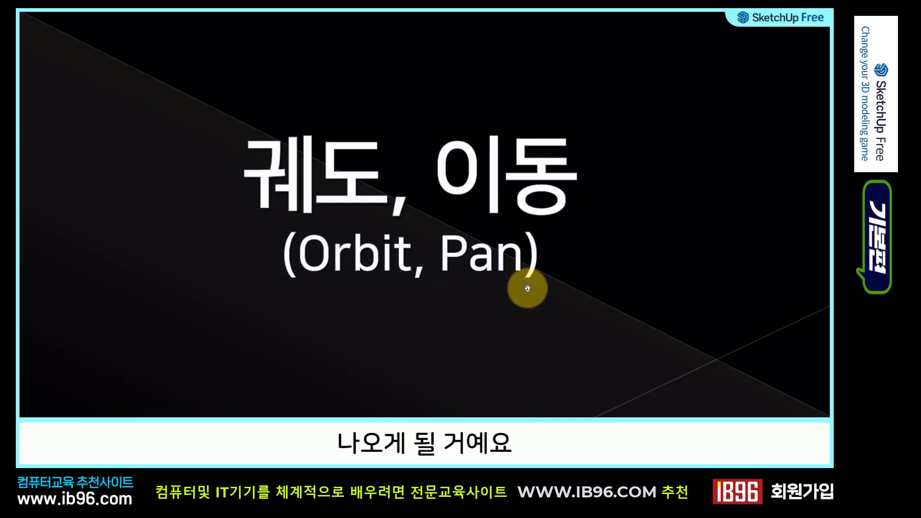
click(588, 291)
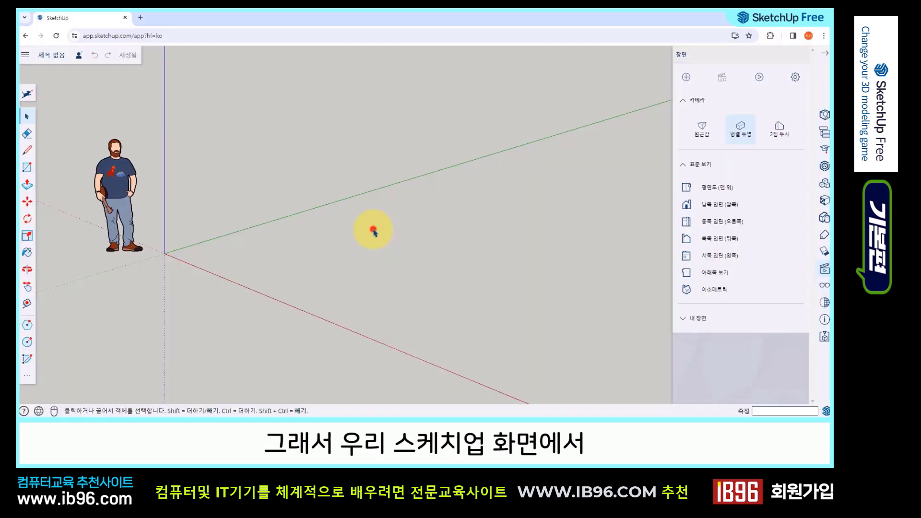
Switch the camera from parallel projection to Perspective.
click(698, 130)
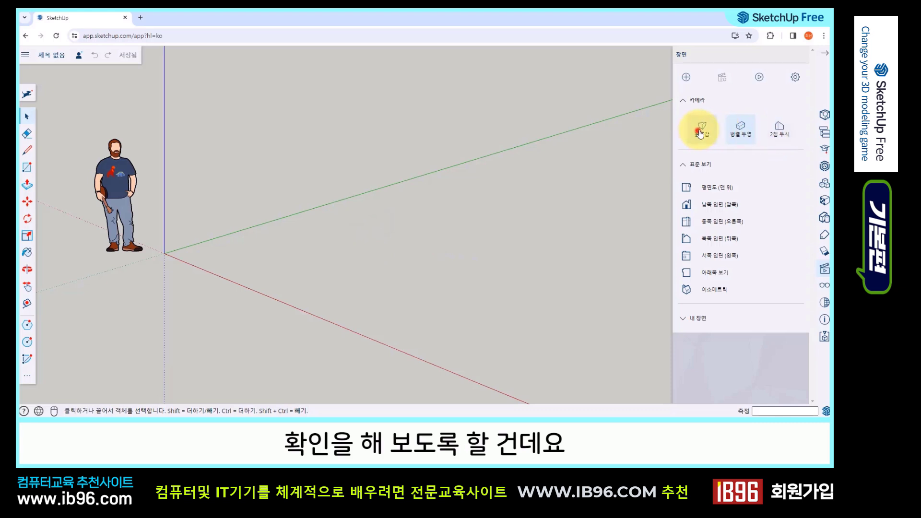
middle_drag(370, 252, 454, 303)
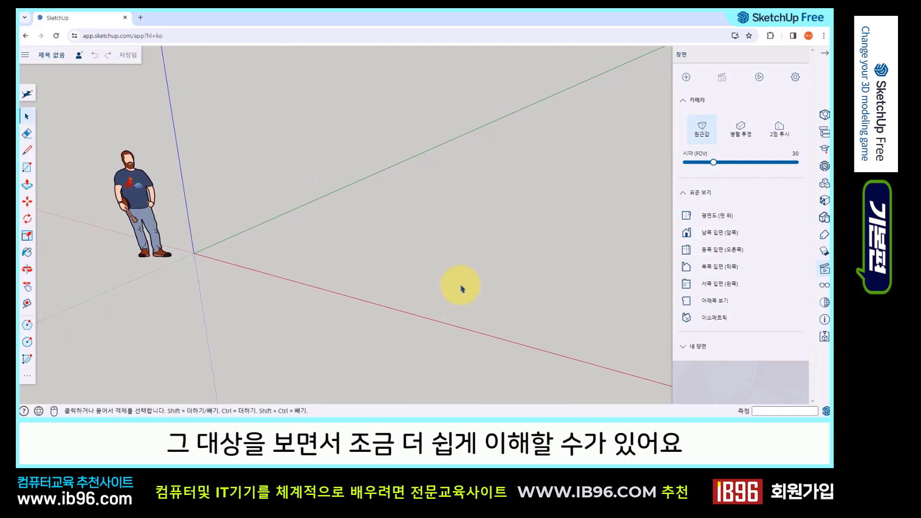
Draw a ground rectangle of about 5525 by 3870 mm beside the scale figure as the house footprint.
click(27, 169)
click(267, 254)
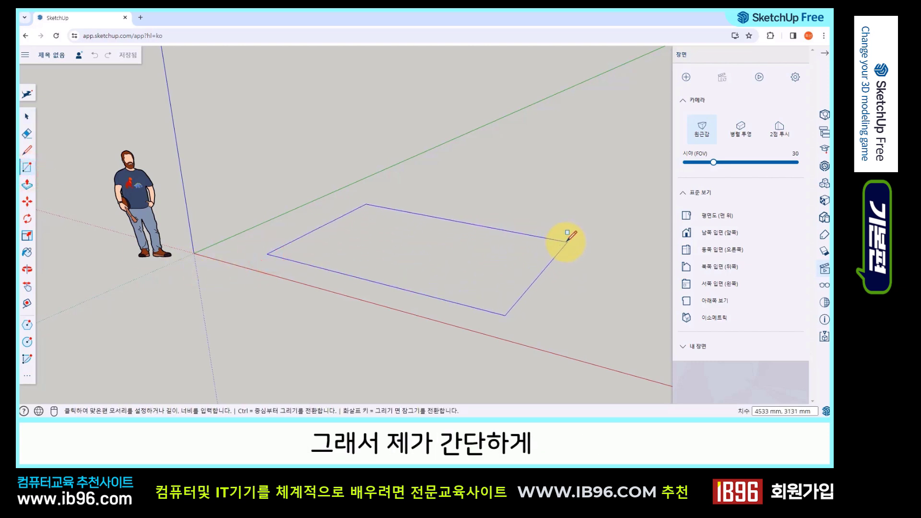
click(630, 238)
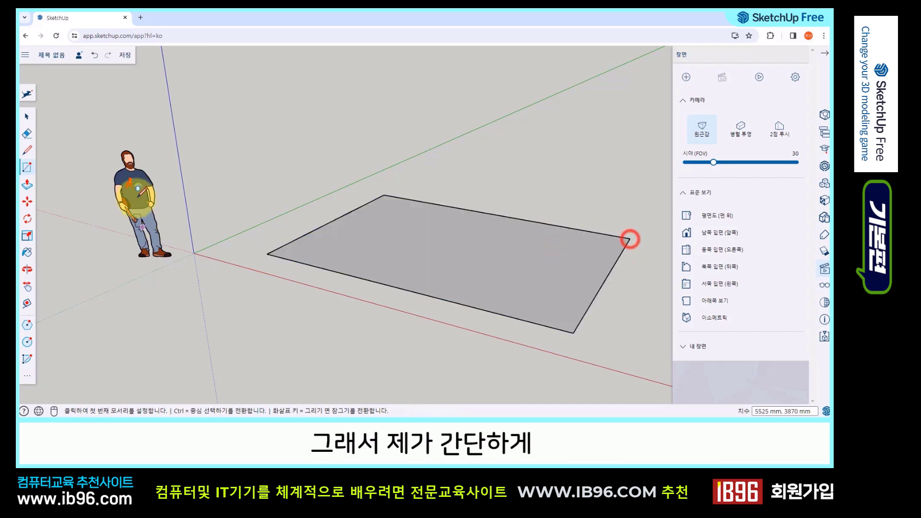
Extrude the footprint rectangle upward with Push/Pull into a box taller than the scale figure.
scroll(259, 202, down, 2)
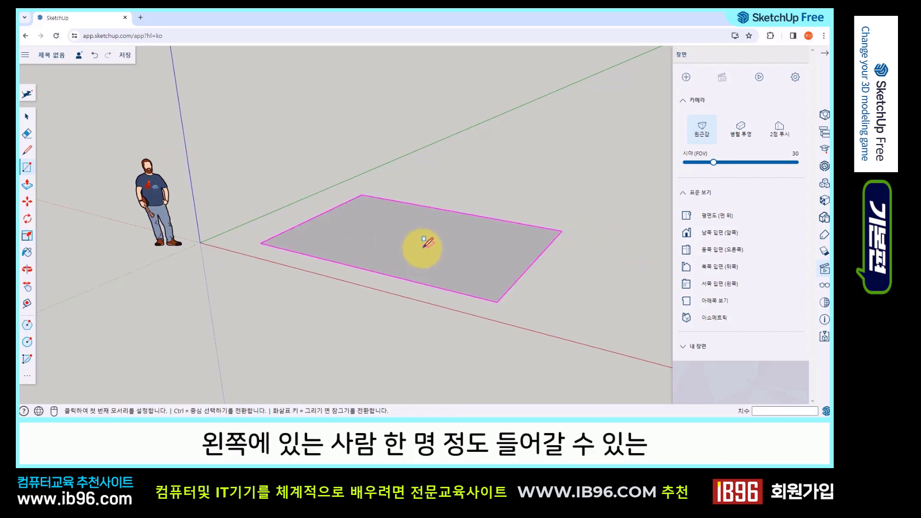
shift+middle_drag(422, 246, 401, 260)
click(27, 185)
click(353, 266)
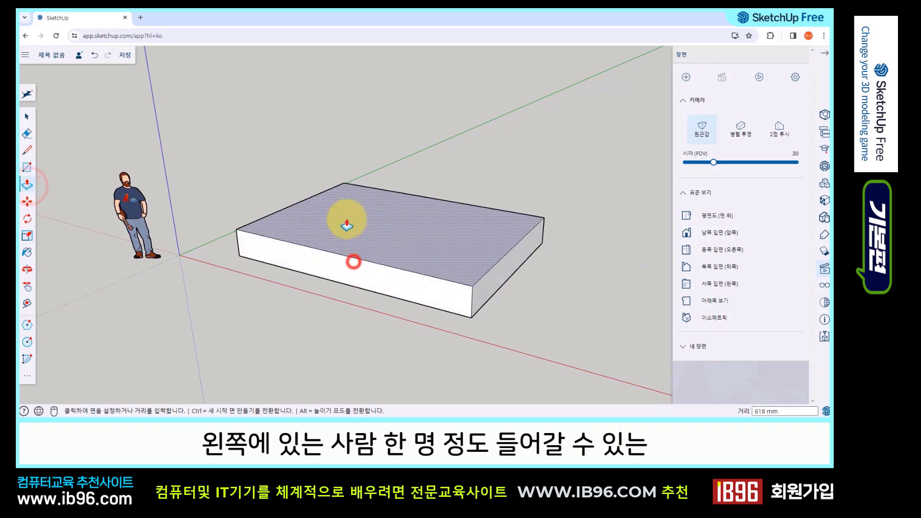
click(349, 154)
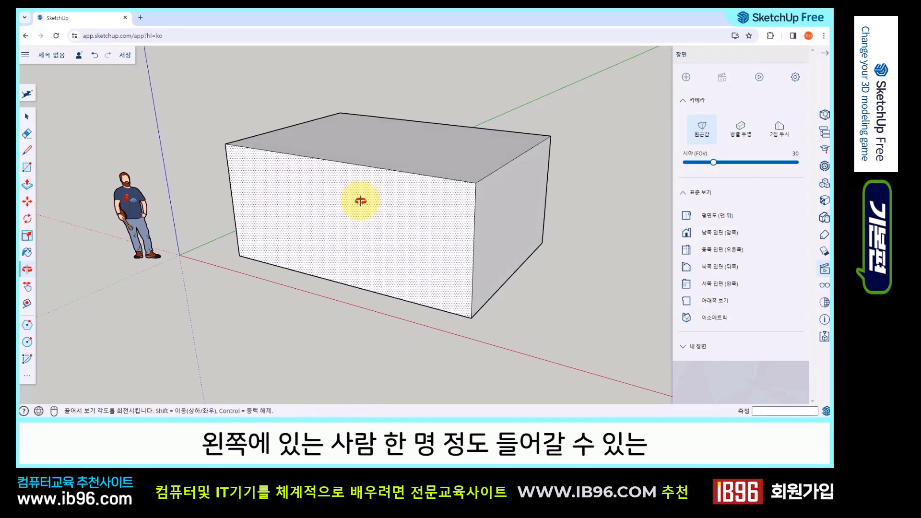
Draw a line across the box's top face between the midpoints of its front and back edges.
middle_drag(360, 200, 331, 254)
click(27, 149)
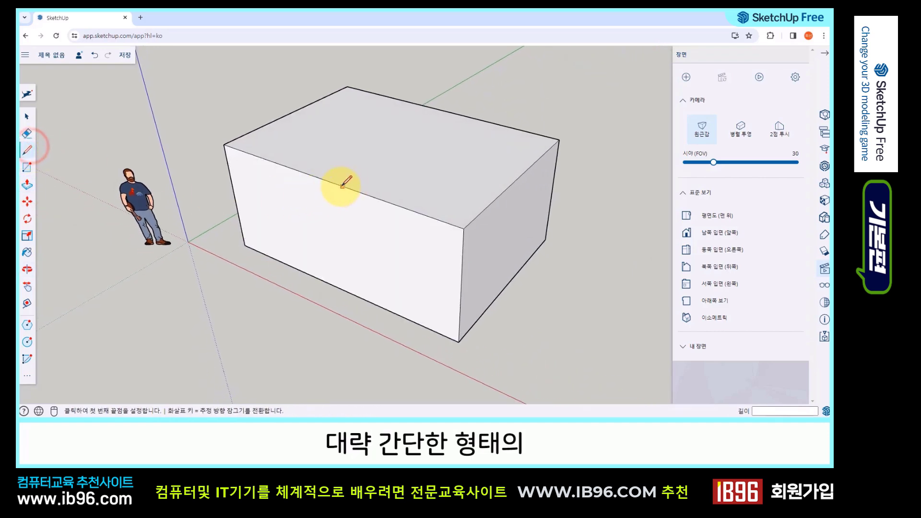
click(329, 180)
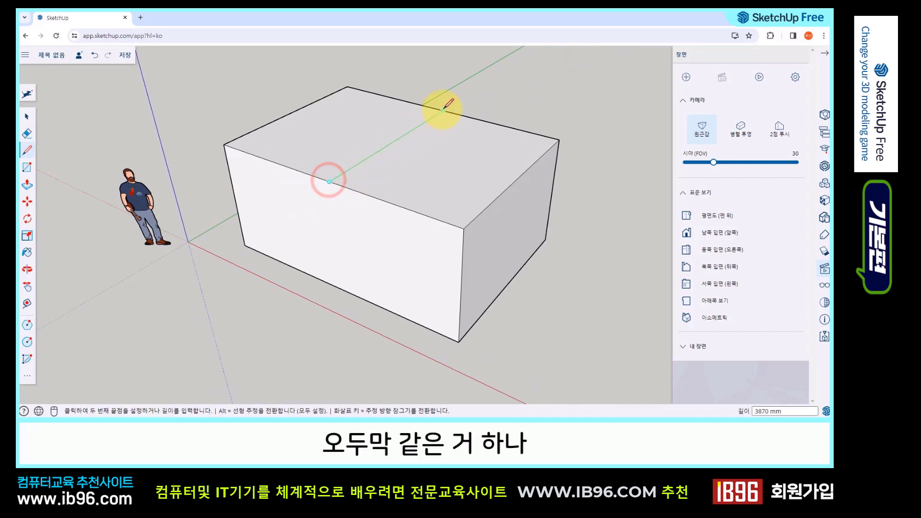
click(441, 110)
Move the top face's centre line up about 3000 mm along the blue axis to form a gabled roof.
middle_drag(366, 200, 329, 251)
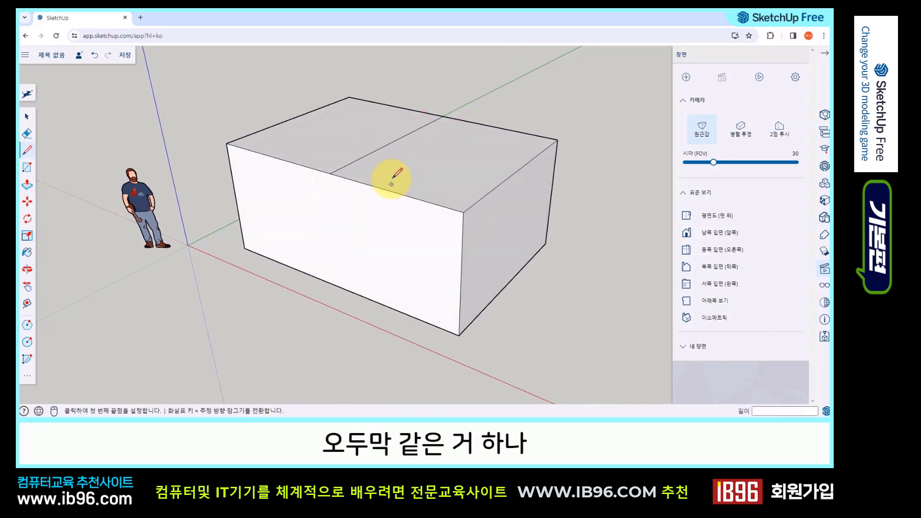
key(space)
click(387, 158)
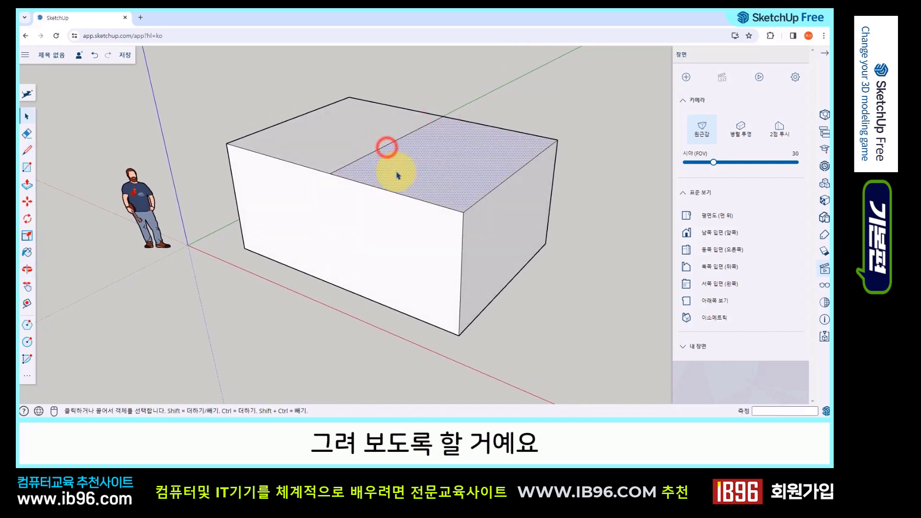
click(383, 147)
middle_drag(386, 150, 571, 246)
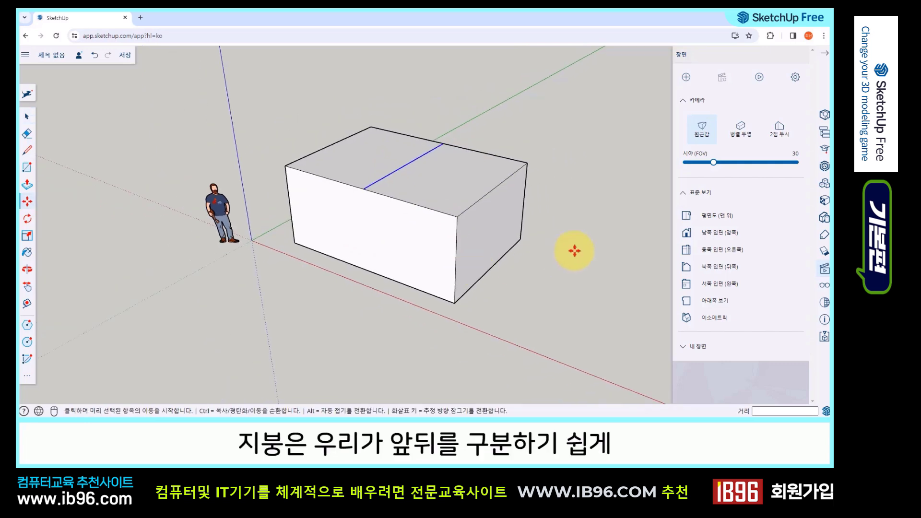
key(m)
click(572, 249)
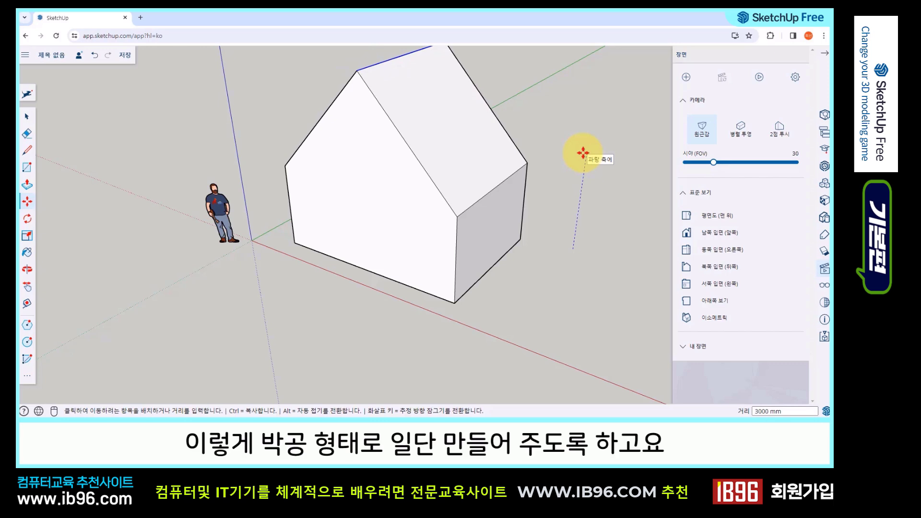
click(583, 153)
Draw a door rectangle on the front gable wall, starting on its bottom edge.
middle_drag(509, 218, 448, 277)
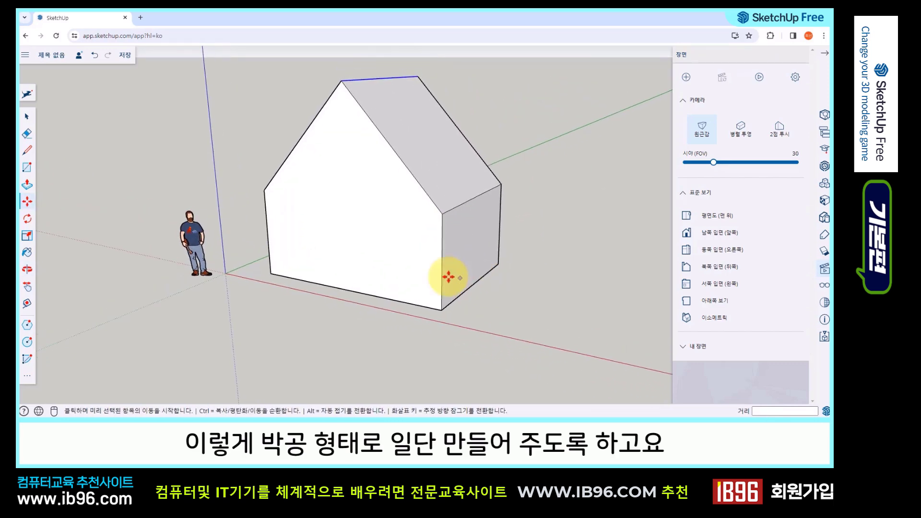
scroll(448, 277, up, 2)
click(27, 116)
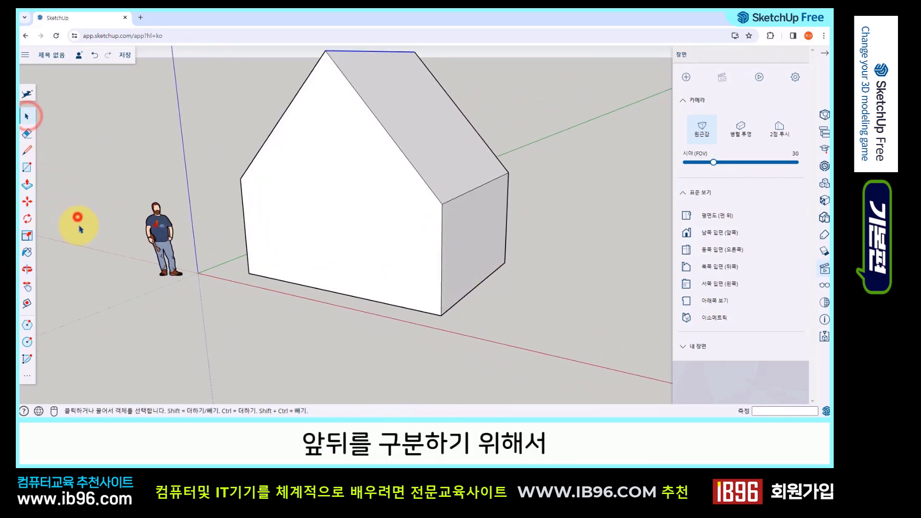
click(27, 167)
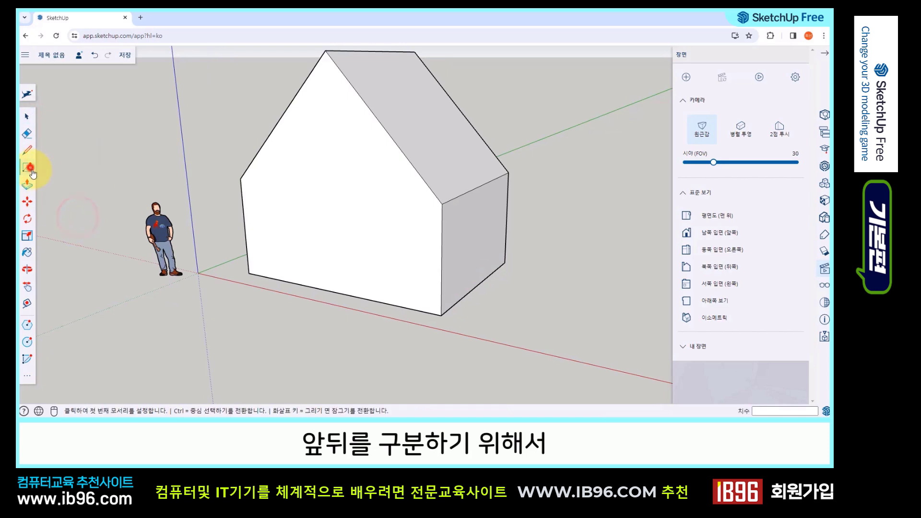
click(303, 284)
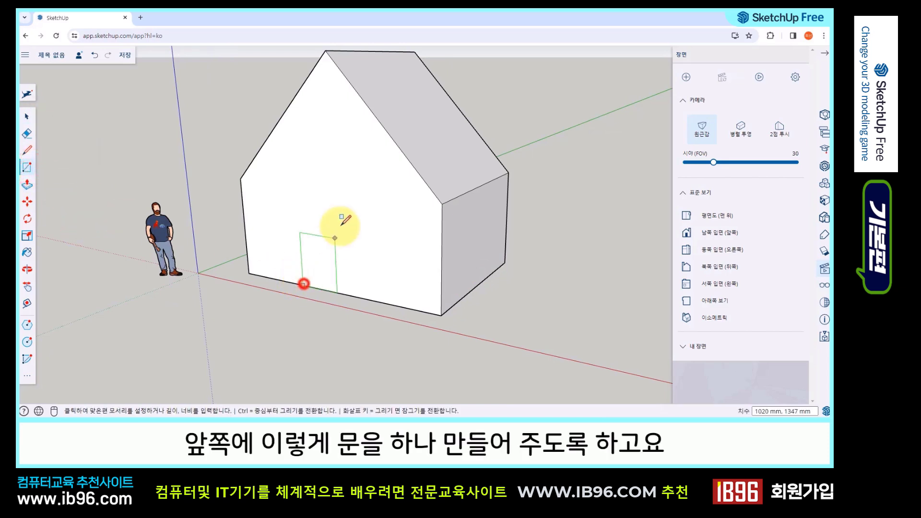
click(356, 201)
Draw a wide window rectangle on the upper part of the side wall right of the door and leave the Rectangle tool.
middle_drag(487, 266, 364, 240)
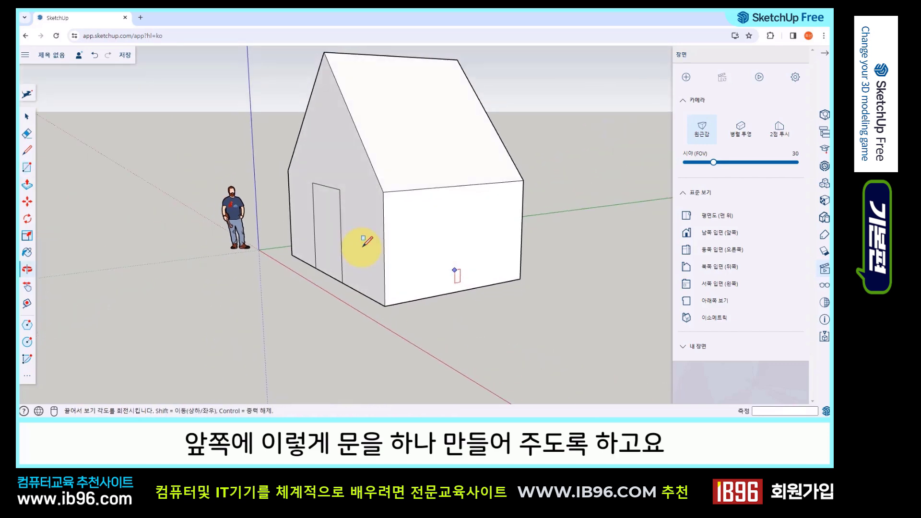
scroll(364, 245, up, 3)
click(410, 234)
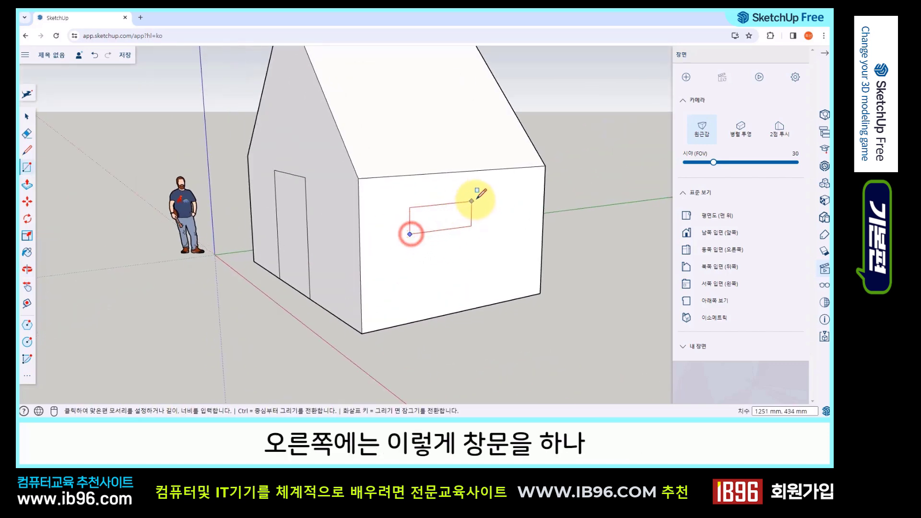
click(501, 193)
scroll(436, 237, down, 3)
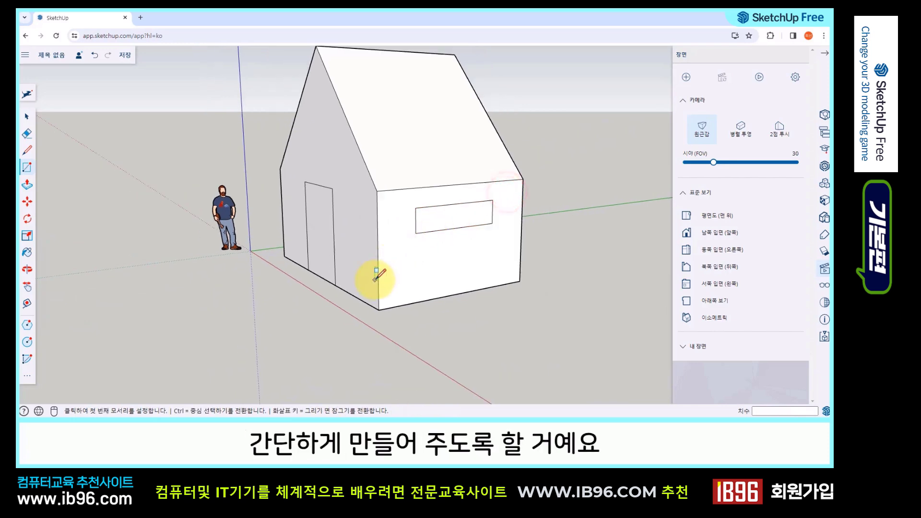
middle_drag(376, 275, 449, 284)
click(27, 117)
click(192, 127)
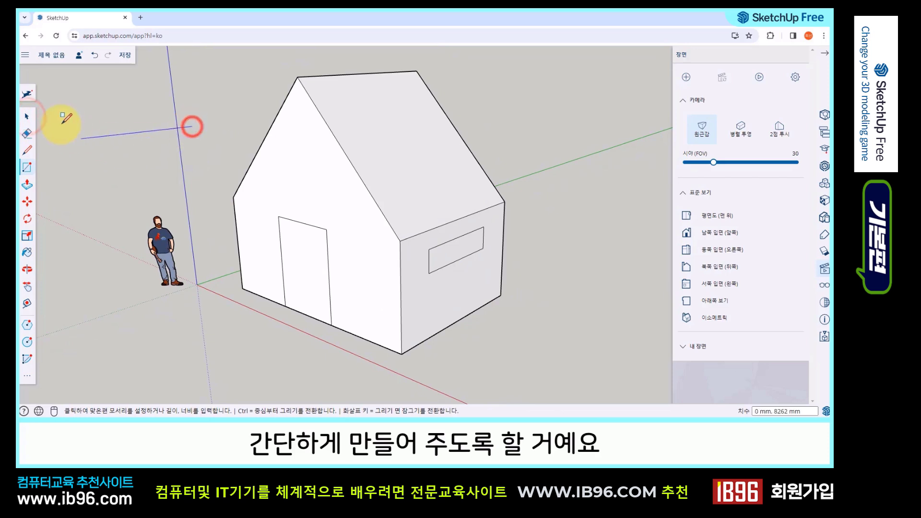
click(27, 116)
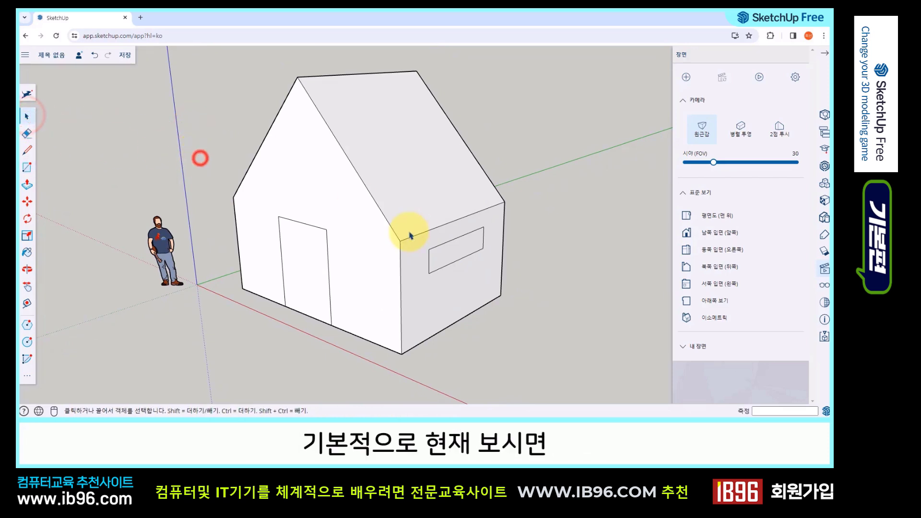
Highlight the scale figure beside the house by selecting it, and clear the selection.
middle_drag(410, 235, 555, 209)
click(171, 264)
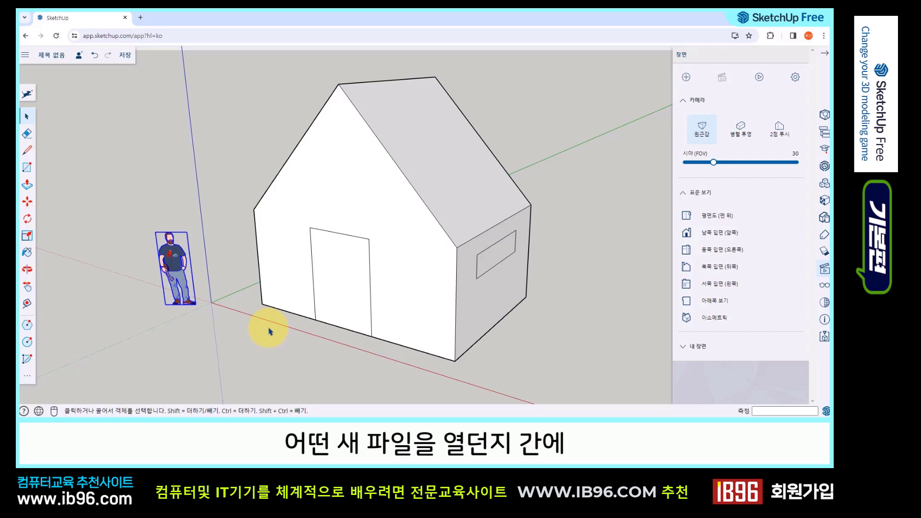
click(209, 238)
click(176, 261)
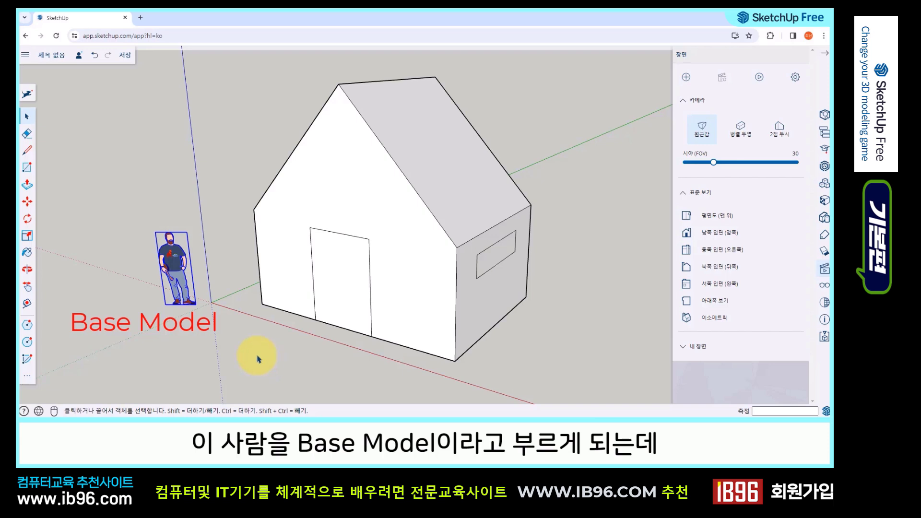
click(235, 341)
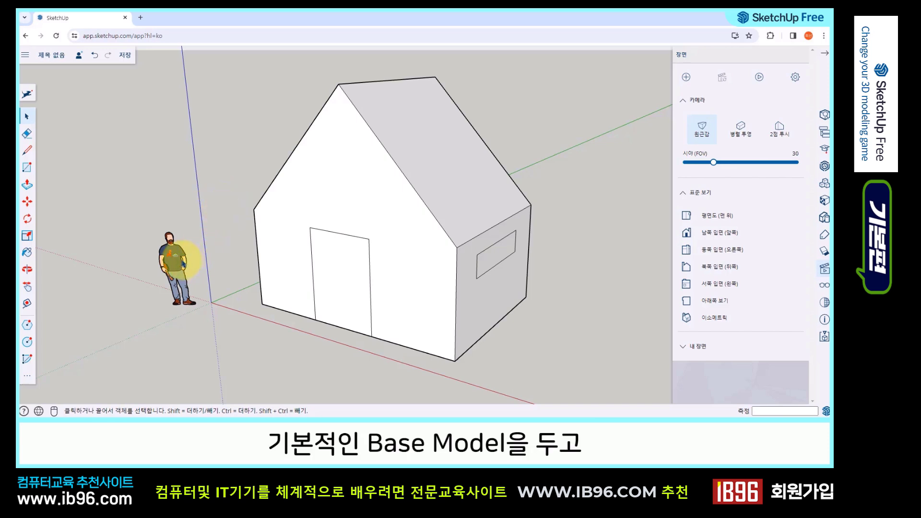
Reselect the scale figure standing beside the house, and deselect it.
click(184, 262)
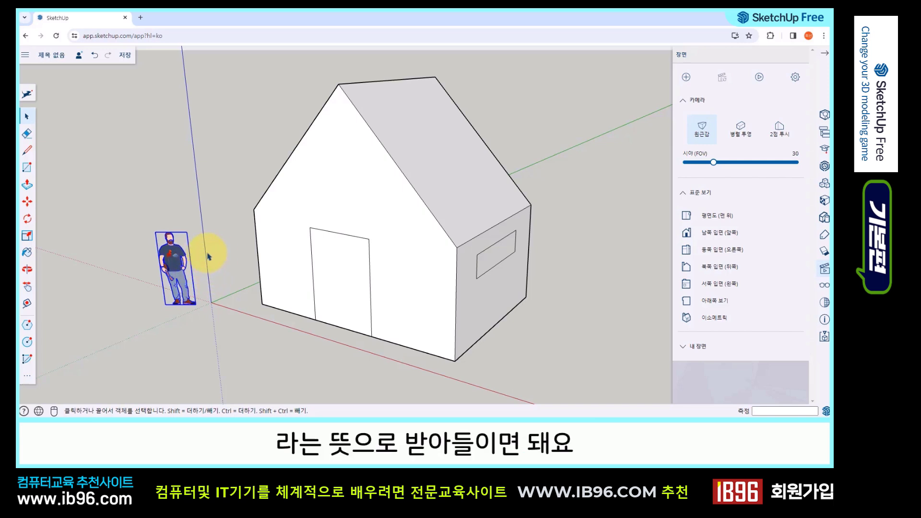
click(228, 251)
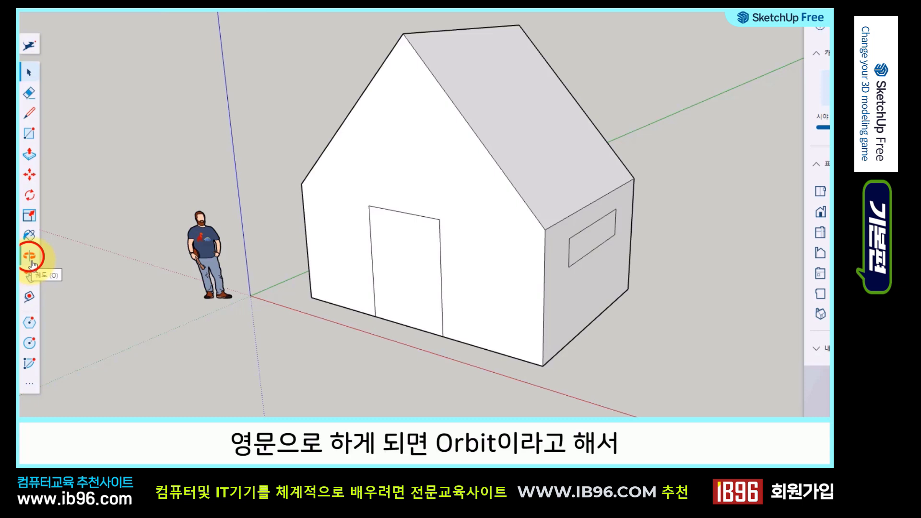
Orbit the view with the Orbit tool, starting on the house, to inspect its front gable and side wall.
click(31, 261)
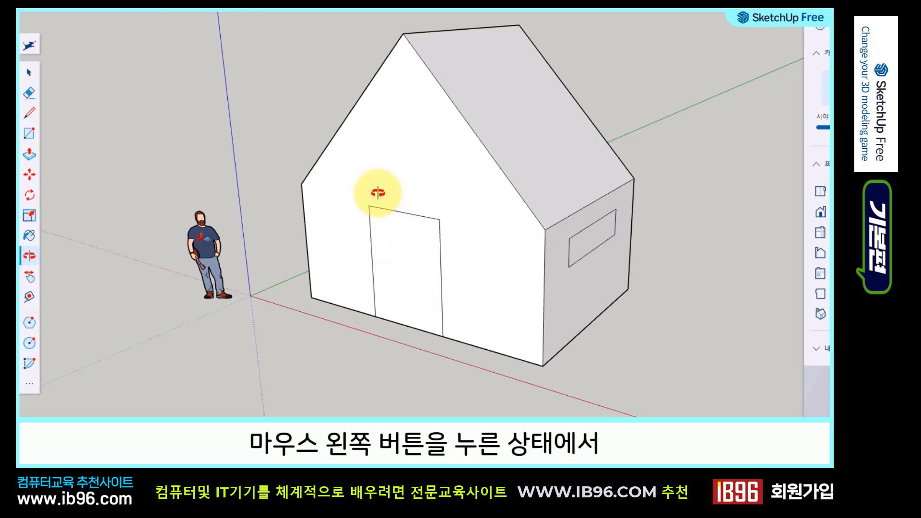
drag(377, 192, 476, 192)
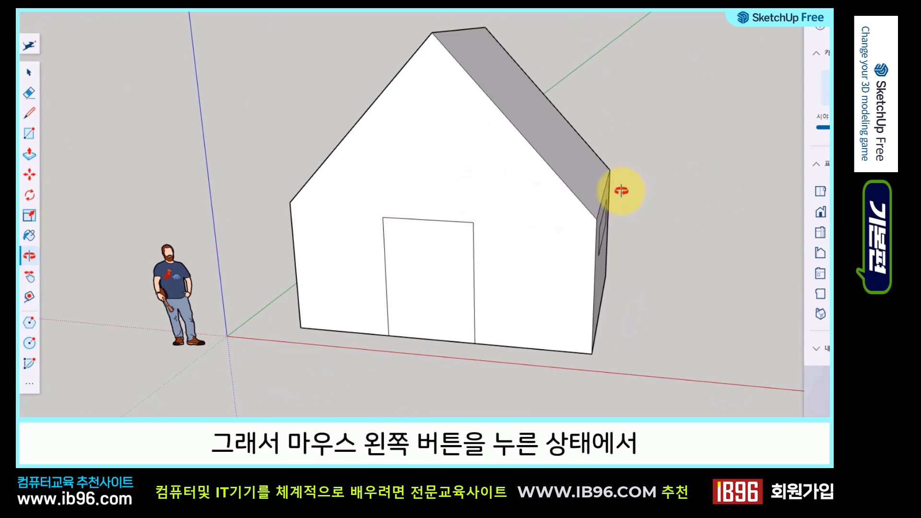
drag(575, 182, 541, 170)
drag(471, 171, 415, 221)
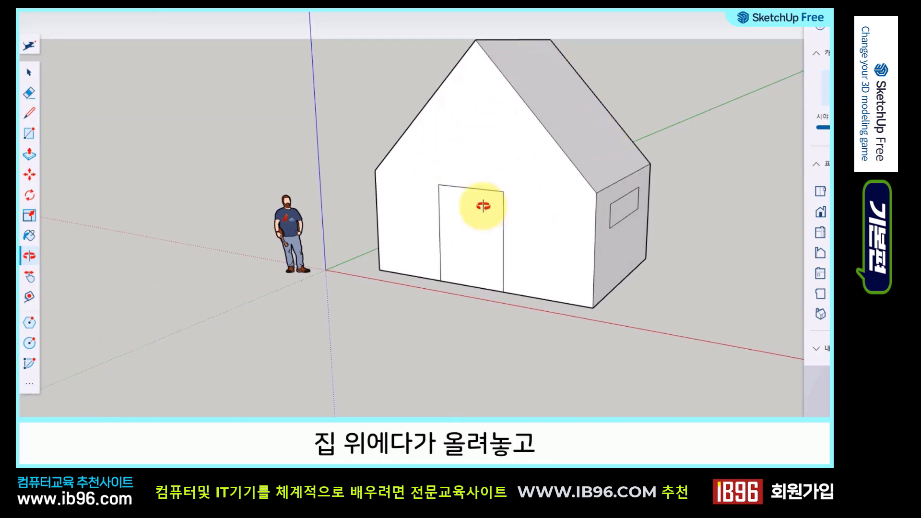
drag(495, 180, 576, 181)
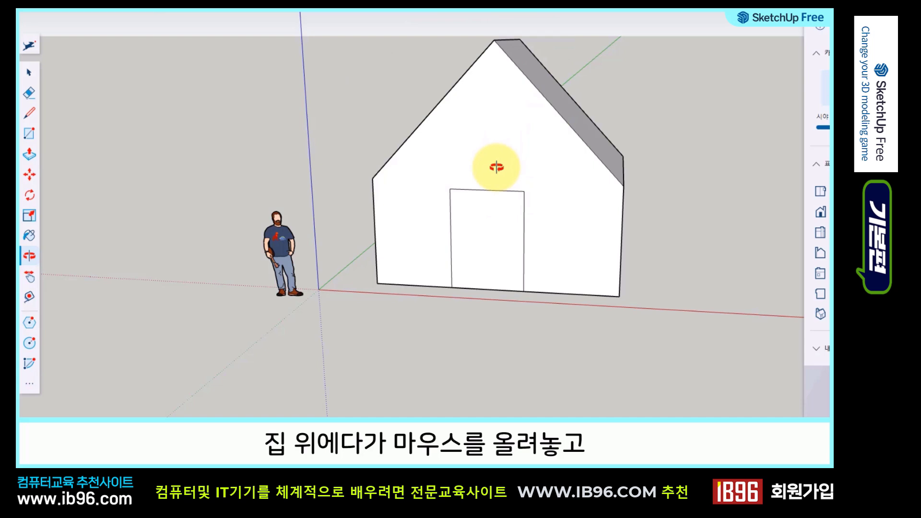
drag(502, 171, 456, 179)
drag(521, 178, 503, 163)
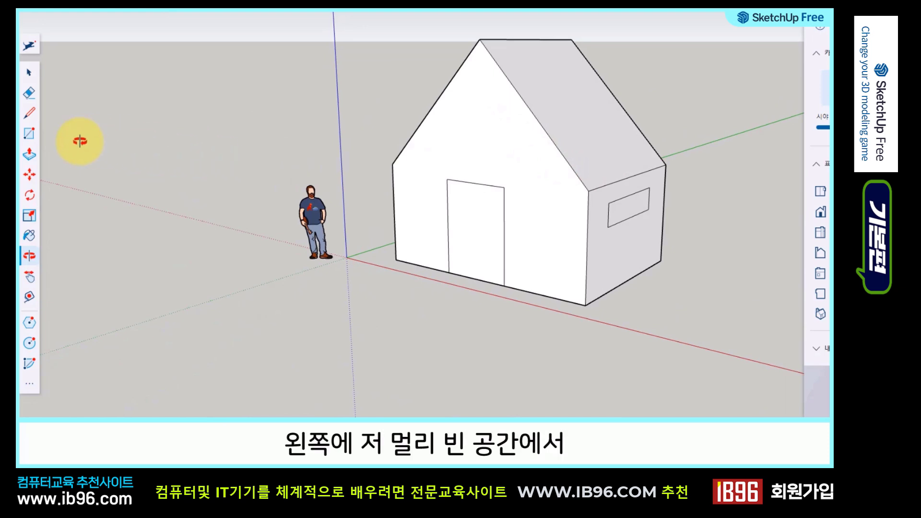
Compare orbiting from empty space far from the house with orbiting from a point on the house itself.
mouse_move(82, 141)
mouse_down()
mouse_move(199, 157)
mouse_move(55, 139)
mouse_move(206, 147)
mouse_move(52, 127)
mouse_move(203, 142)
mouse_move(158, 122)
mouse_move(203, 124)
mouse_move(103, 117)
mouse_move(84, 134)
mouse_move(58, 95)
mouse_move(80, 123)
mouse_up()
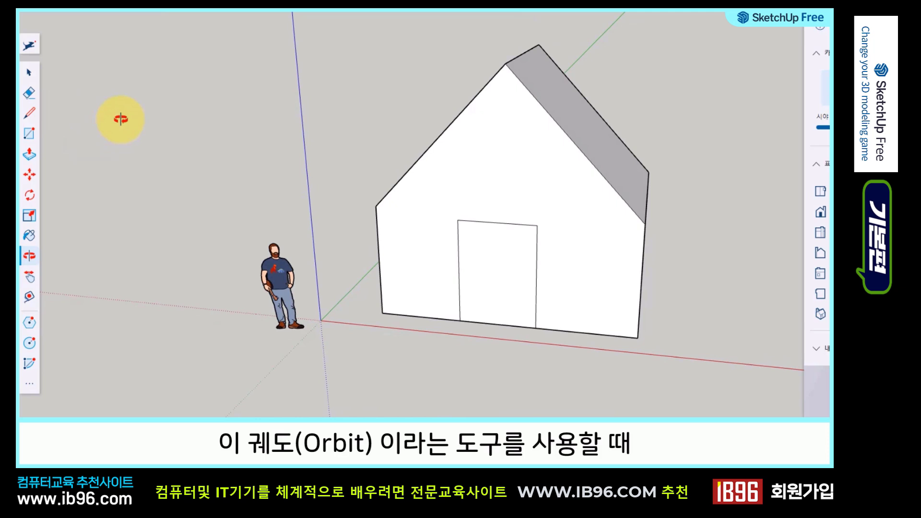
drag(120, 119, 317, 152)
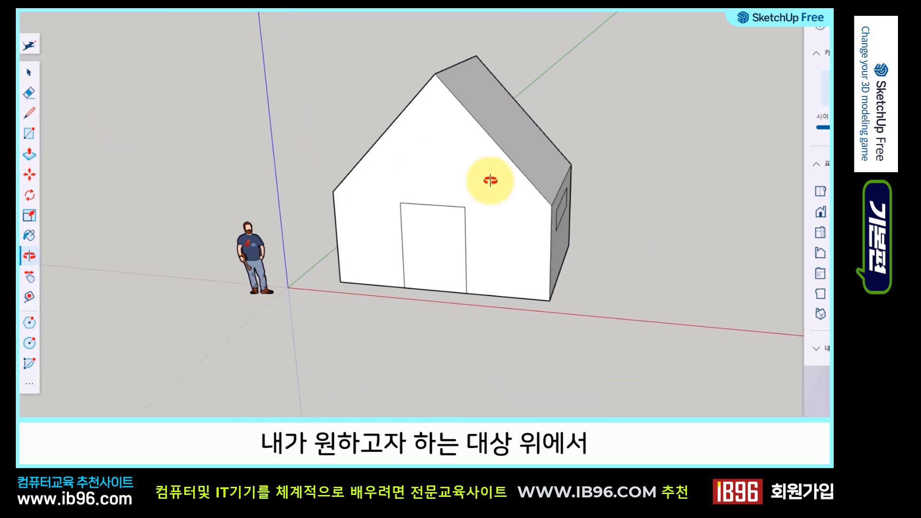
drag(469, 167, 684, 144)
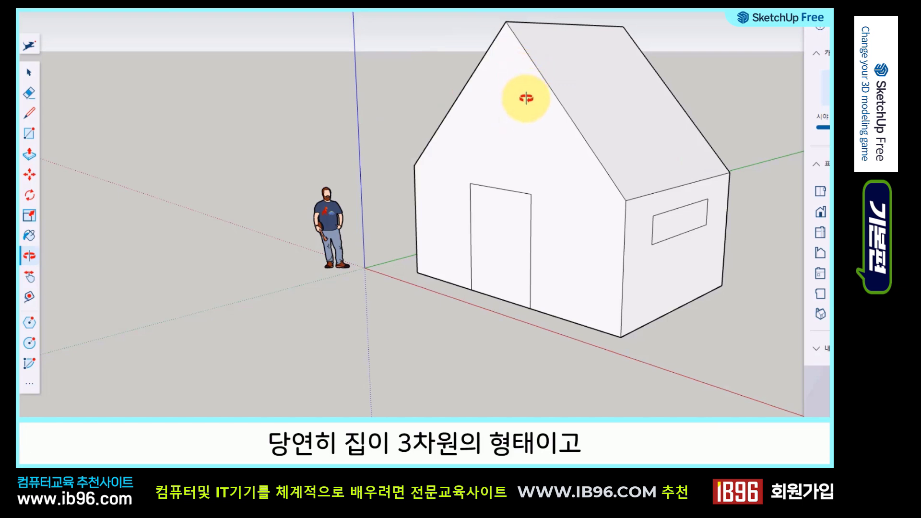
Orbit around the house and scale figure, including a view from above, to compare the solid house with the flat figure.
drag(562, 172, 415, 349)
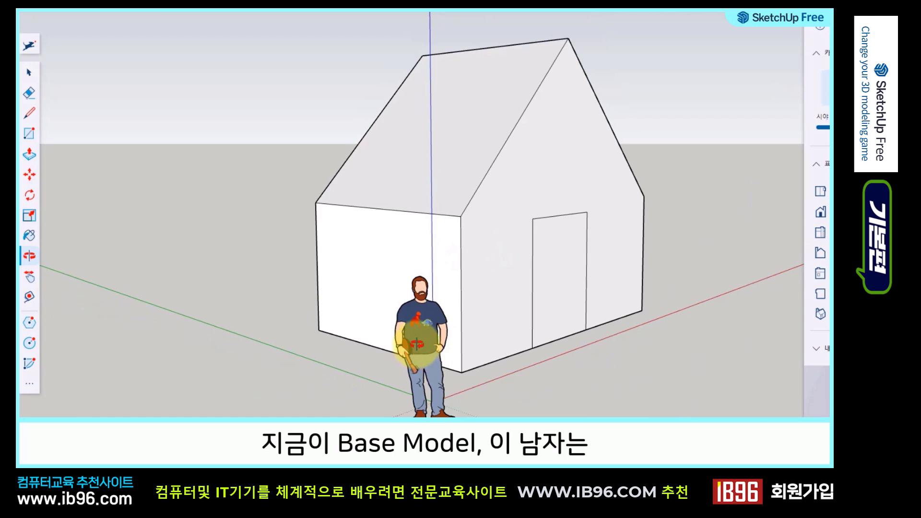
drag(492, 314, 228, 310)
scroll(226, 311, up, 3)
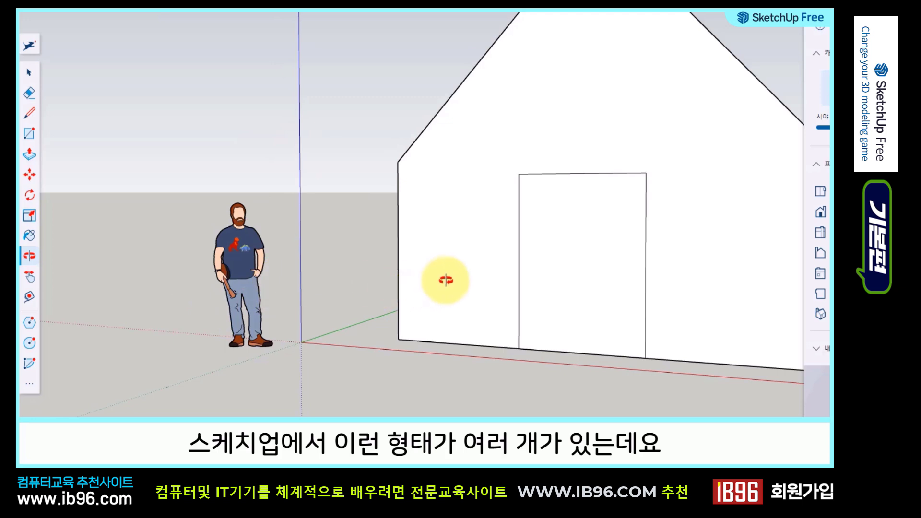
drag(445, 280, 408, 298)
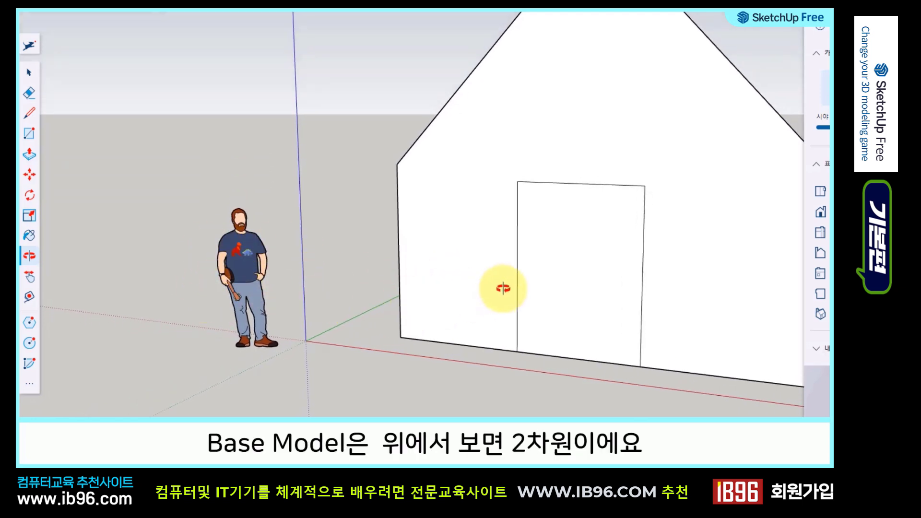
drag(503, 288, 318, 261)
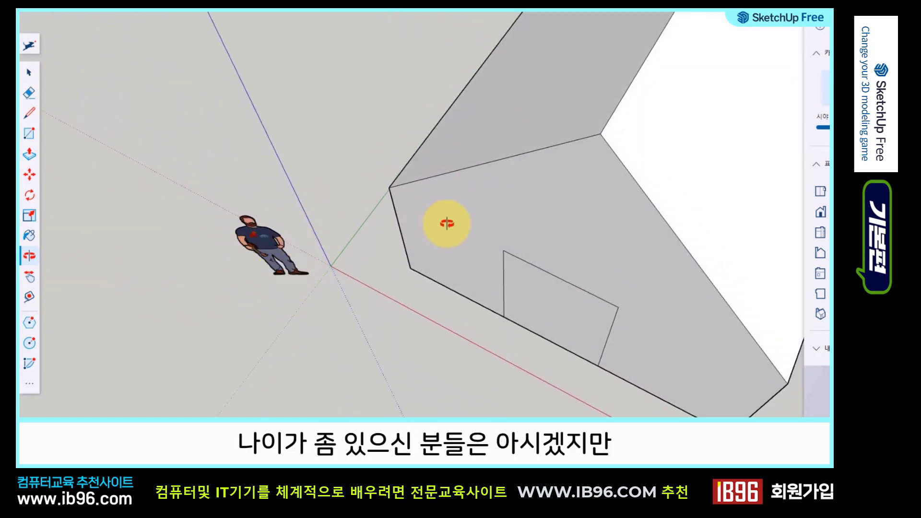
drag(448, 223, 455, 312)
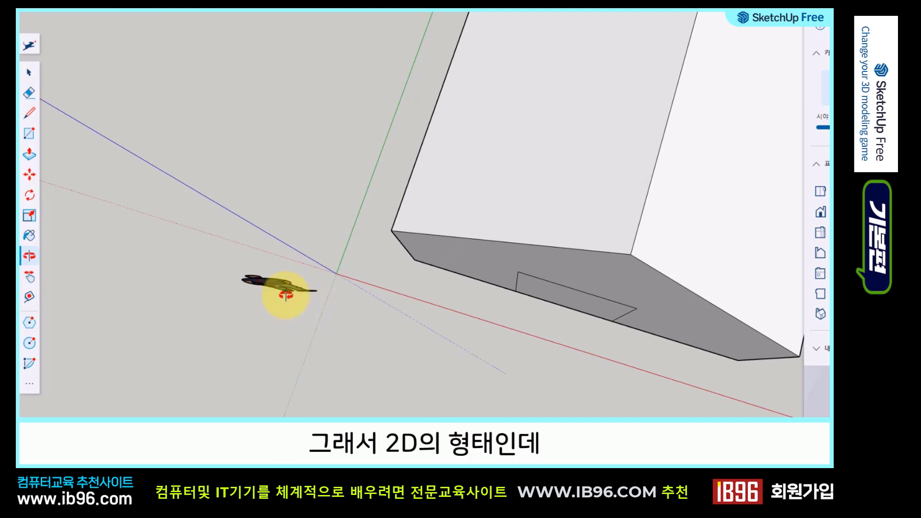
drag(287, 290, 452, 253)
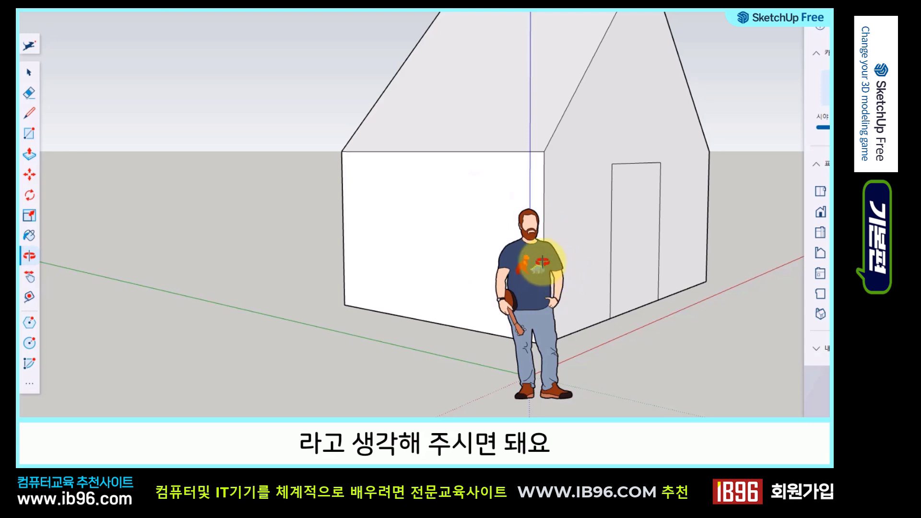
drag(584, 254, 403, 275)
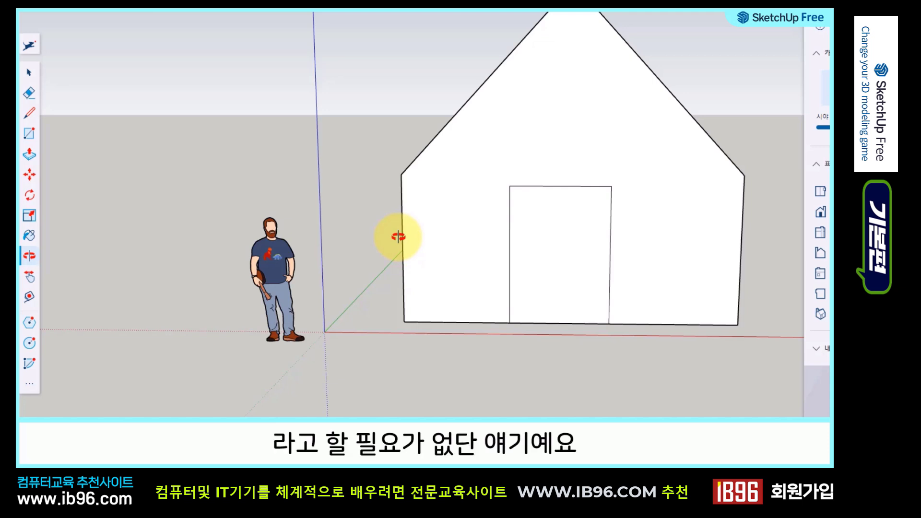
drag(554, 250, 296, 261)
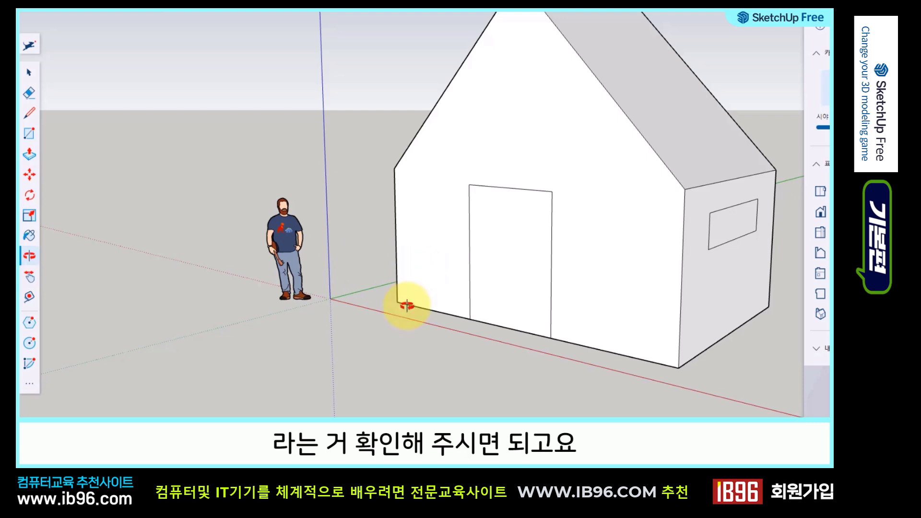
Switch to the Select tool and practise orbiting the house temporarily and with the Orbit tool, returning to Select each time.
click(30, 72)
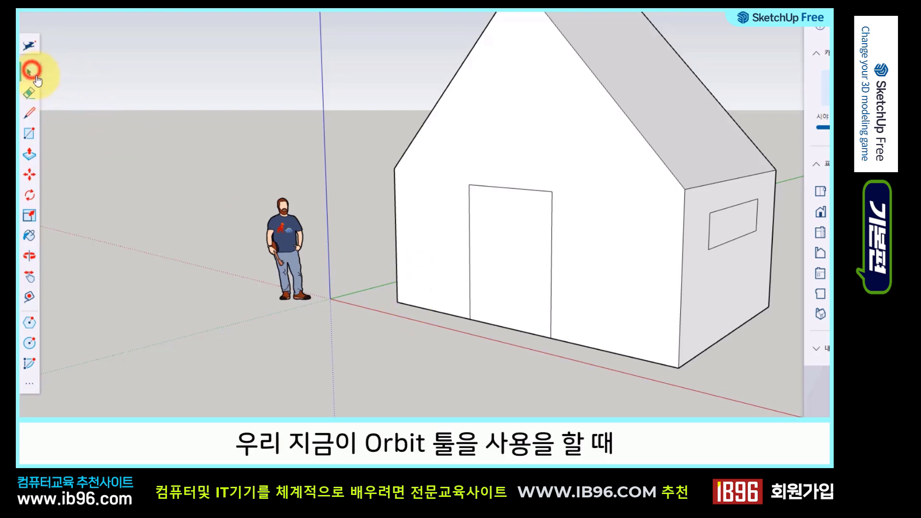
click(29, 256)
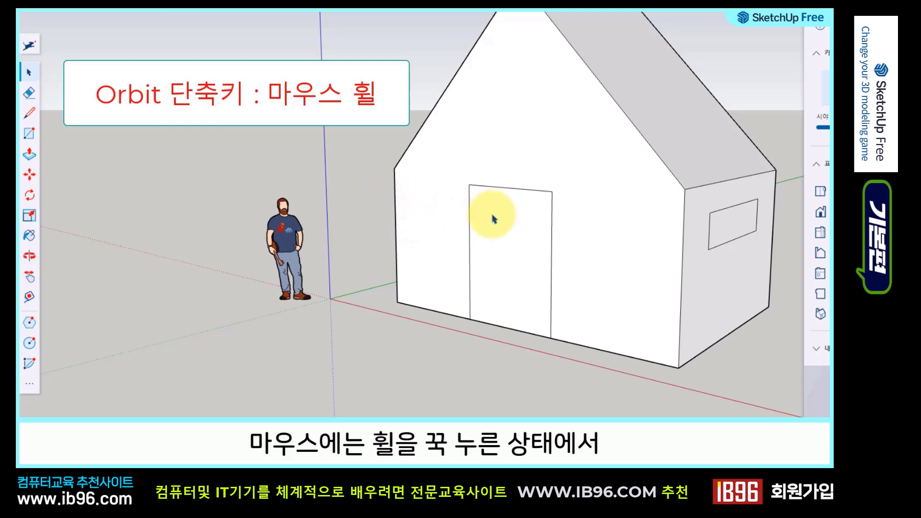
middle_drag(495, 214, 495, 212)
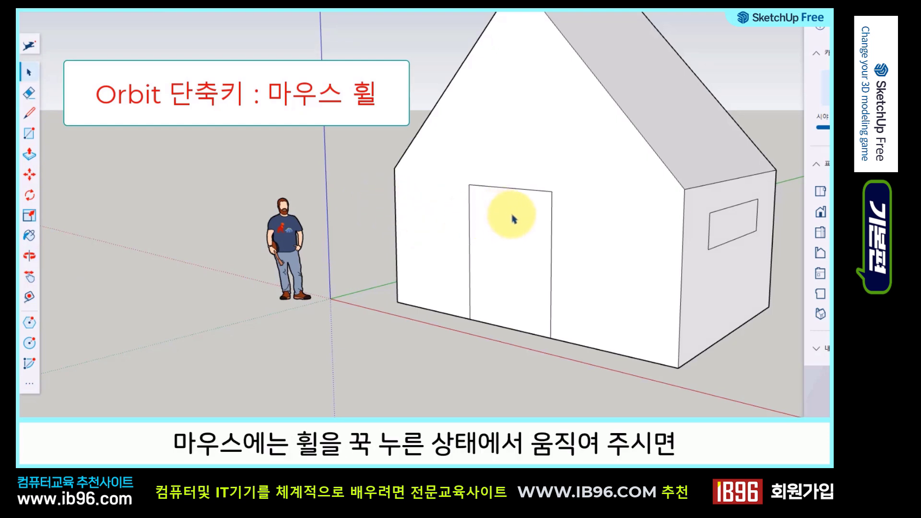
mouse_move(513, 218)
middle_down()
mouse_move(531, 274)
mouse_move(660, 222)
mouse_move(725, 214)
mouse_move(415, 220)
mouse_move(592, 230)
mouse_move(706, 215)
mouse_move(658, 226)
mouse_move(461, 217)
mouse_move(609, 215)
middle_up()
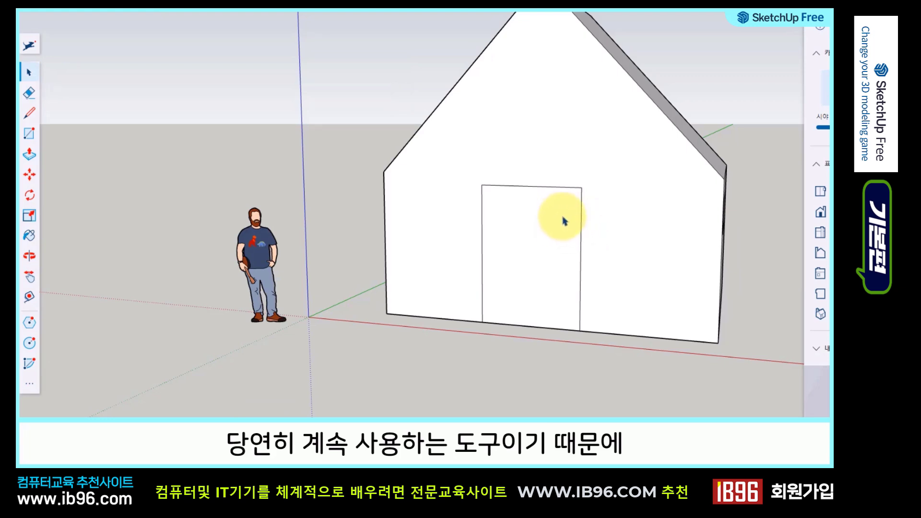
key(o)
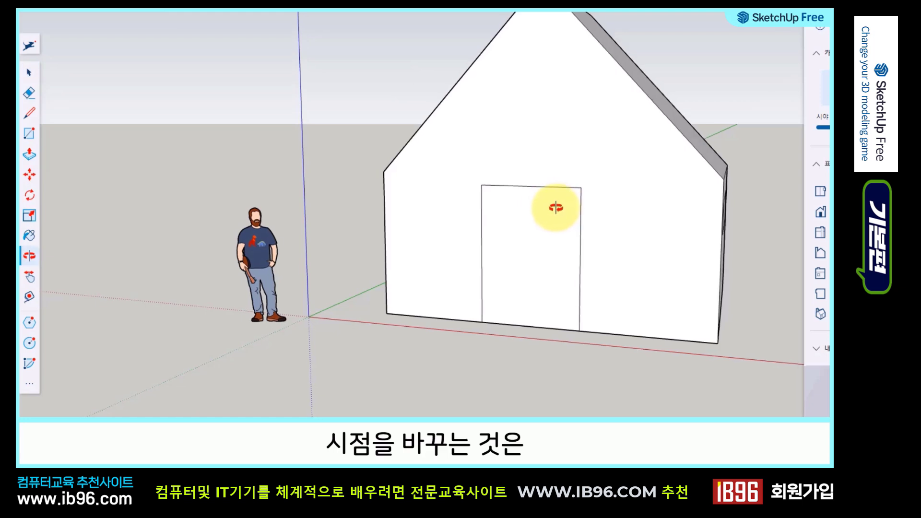
drag(555, 206, 569, 241)
key(space)
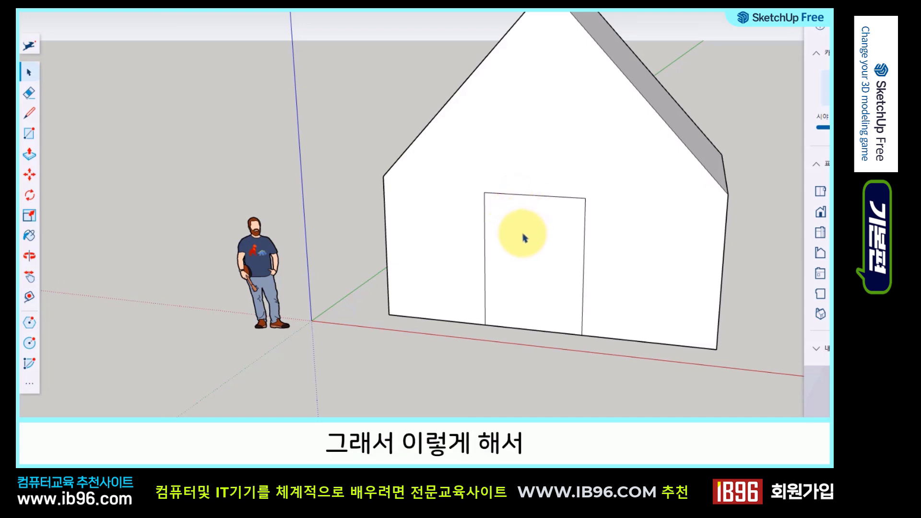
middle_drag(522, 238, 540, 239)
drag(540, 238, 473, 255)
key(space)
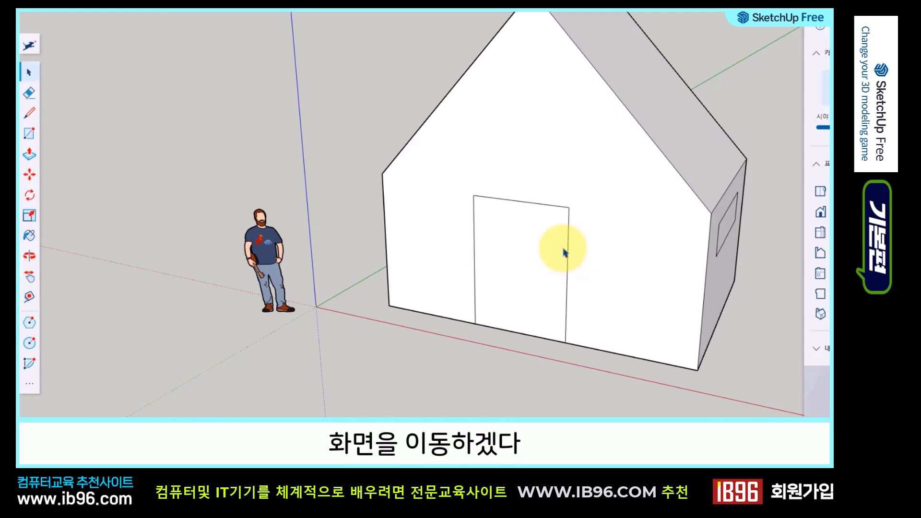
Pan the view sideways, up and down across the house with the Pan tool, keeping the viewing angle fixed.
click(27, 278)
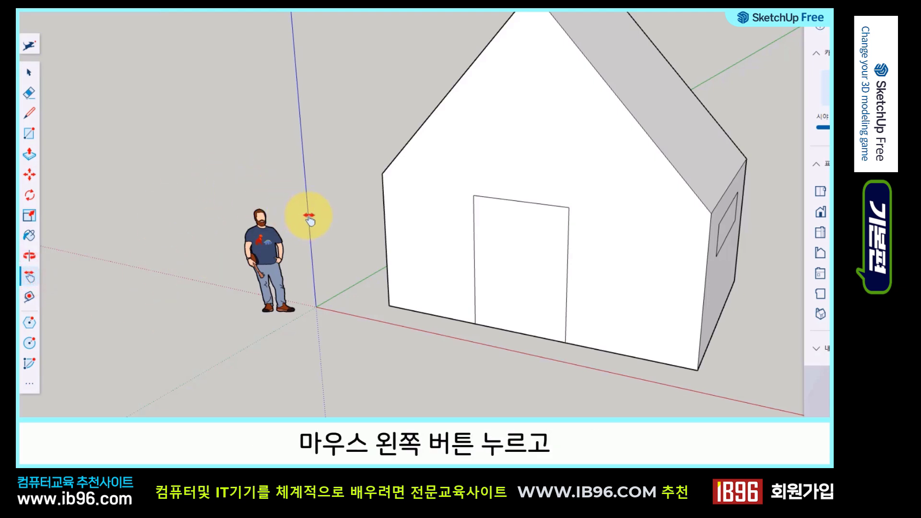
drag(312, 214, 404, 220)
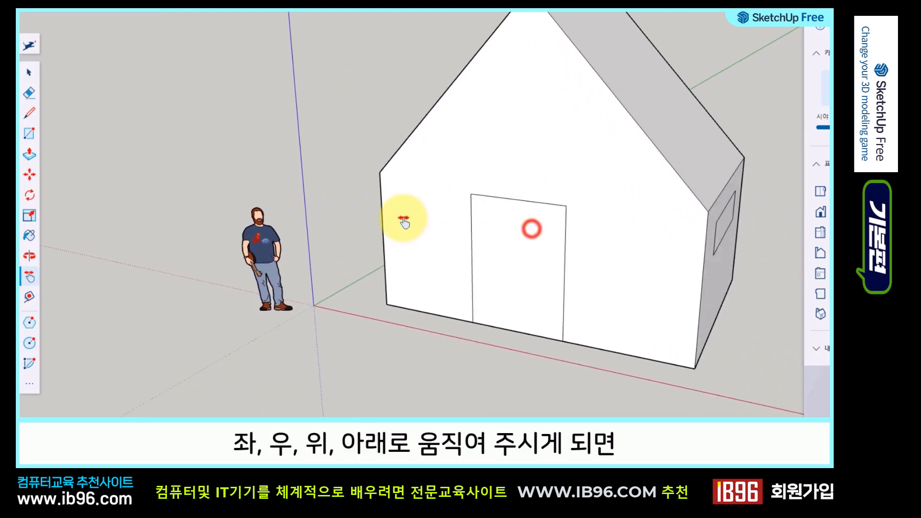
drag(376, 121, 380, 288)
drag(382, 342, 370, 220)
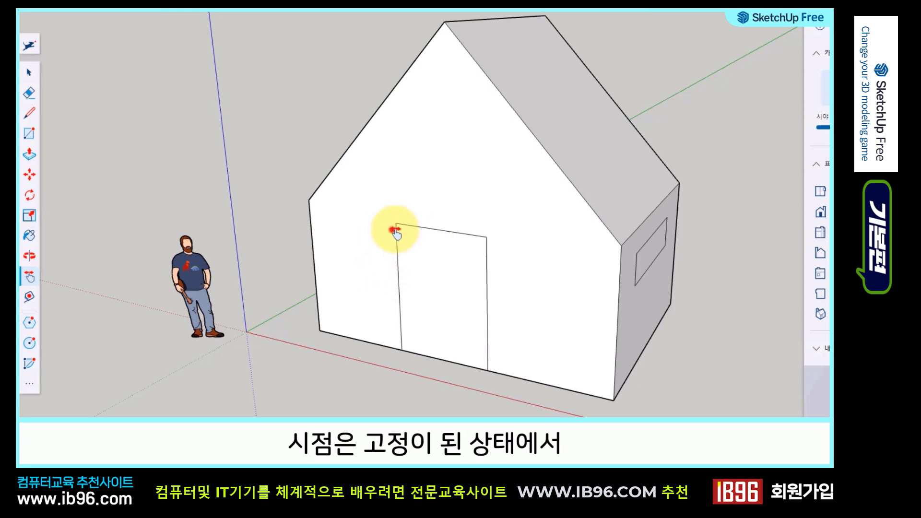
drag(384, 232, 441, 259)
mouse_move(405, 105)
mouse_down()
mouse_move(411, 250)
mouse_move(421, 262)
mouse_move(424, 176)
mouse_up()
drag(423, 286, 425, 158)
drag(419, 325, 426, 172)
mouse_move(428, 227)
mouse_down()
mouse_move(426, 314)
mouse_move(426, 298)
mouse_up()
drag(429, 247, 422, 300)
drag(421, 268, 421, 250)
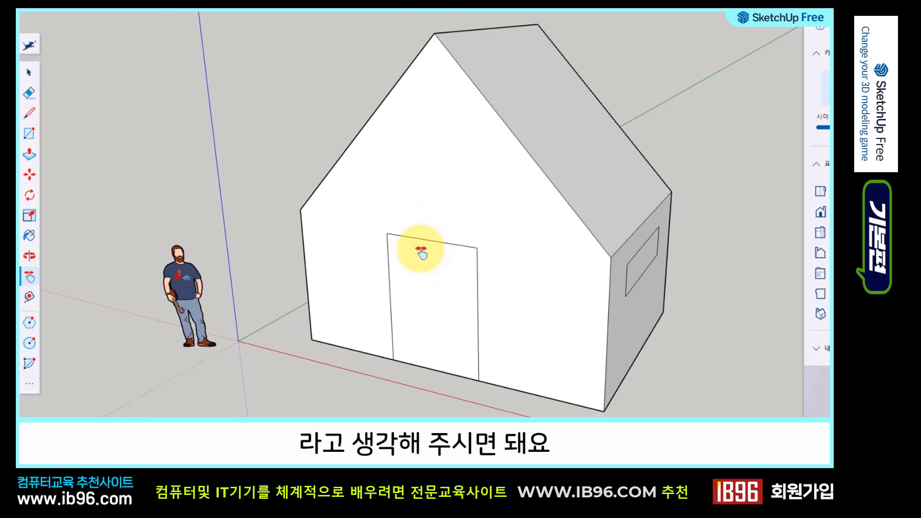
Return to the Select tool and pan the house view temporarily without leaving that tool.
click(29, 71)
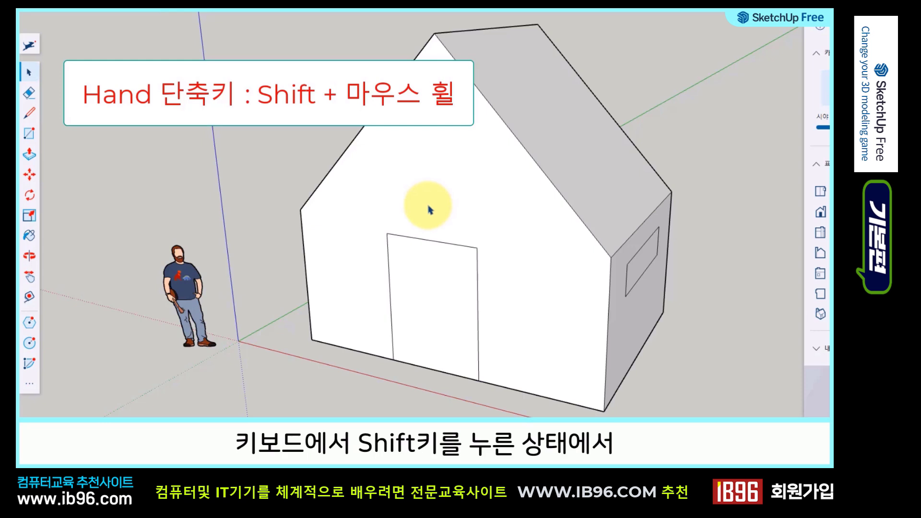
shift+middle_drag(429, 205, 450, 211)
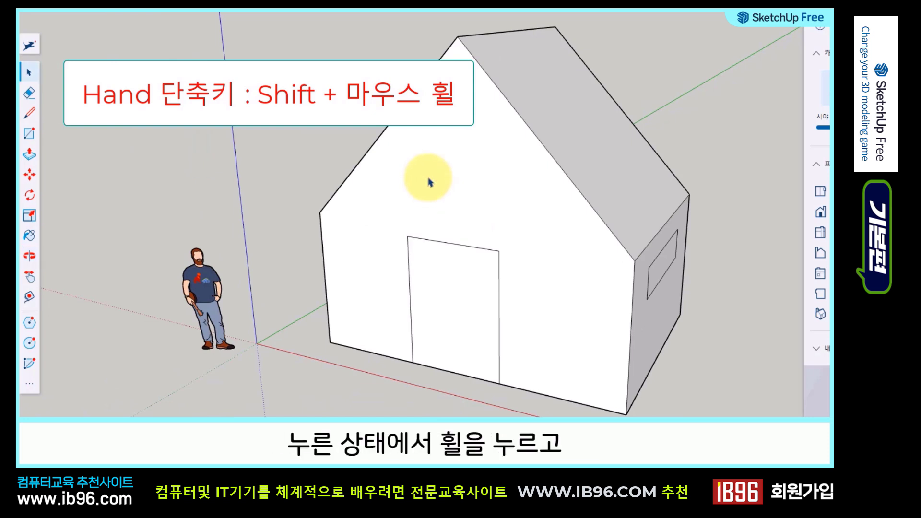
shift+middle_drag(438, 177, 419, 196)
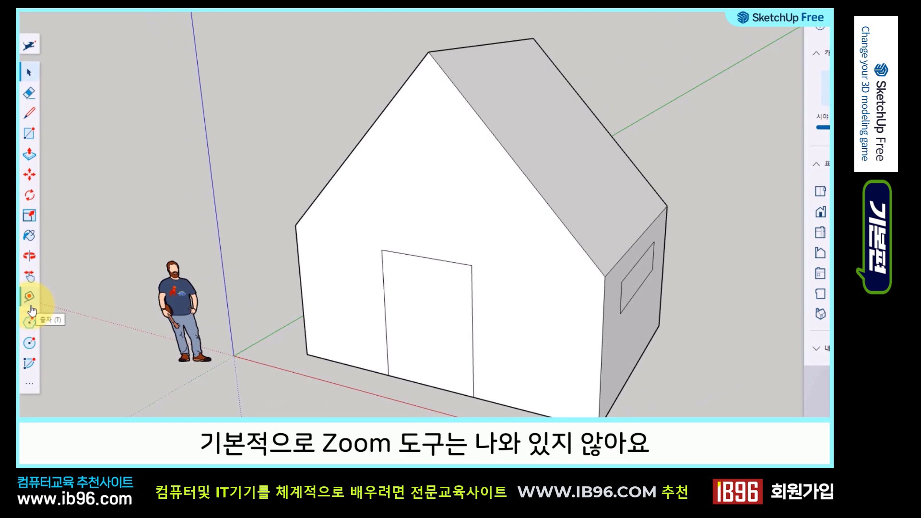
Practise zooming in and out on the house with the Zoom tool, ending close up on the front wall.
click(30, 387)
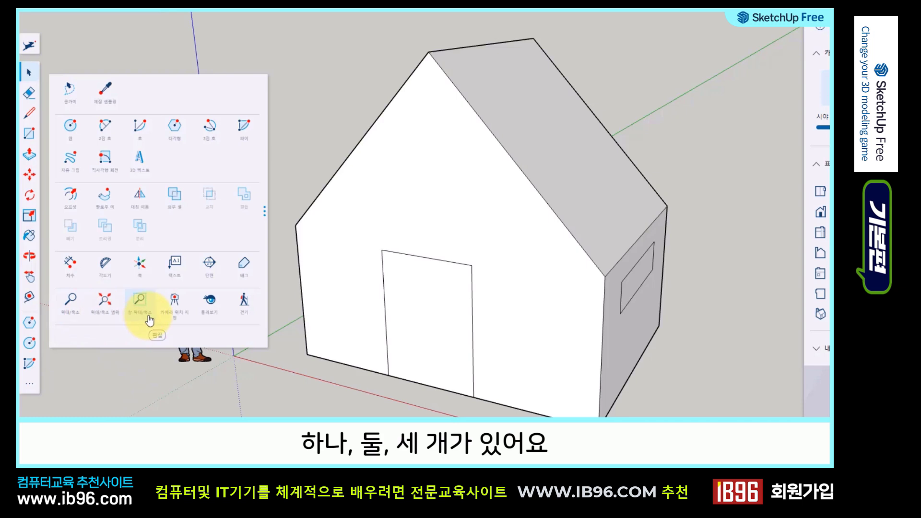
click(71, 302)
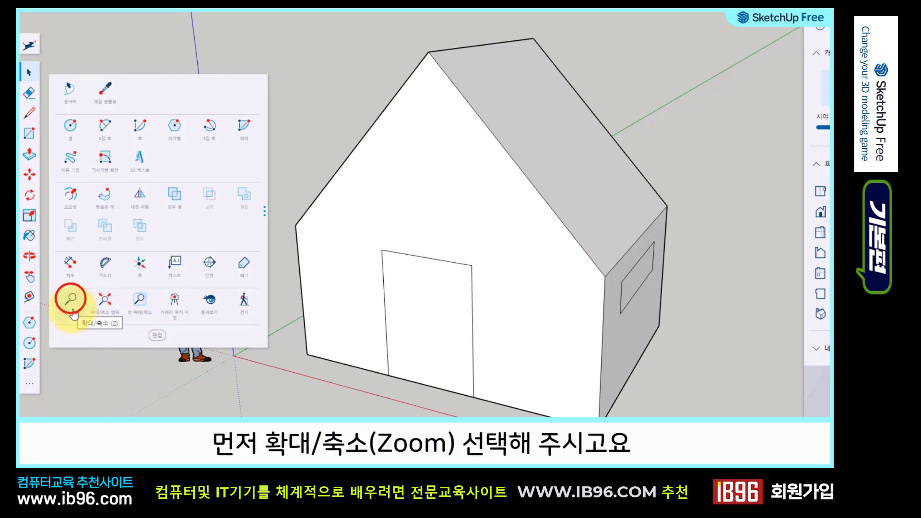
click(71, 303)
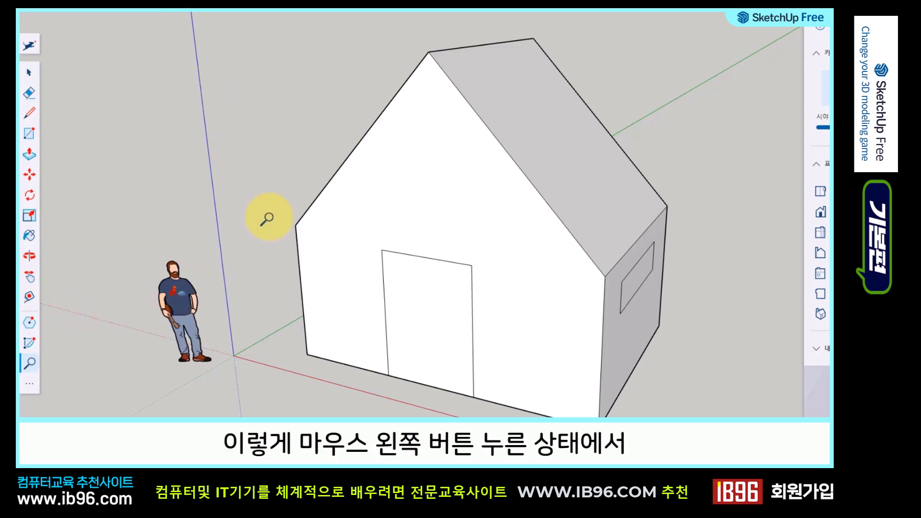
drag(267, 219, 292, 302)
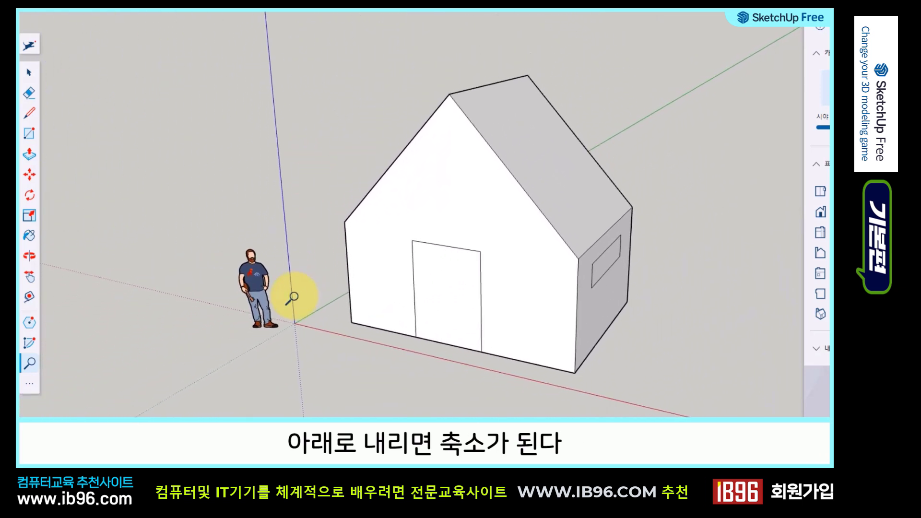
drag(360, 297, 355, 95)
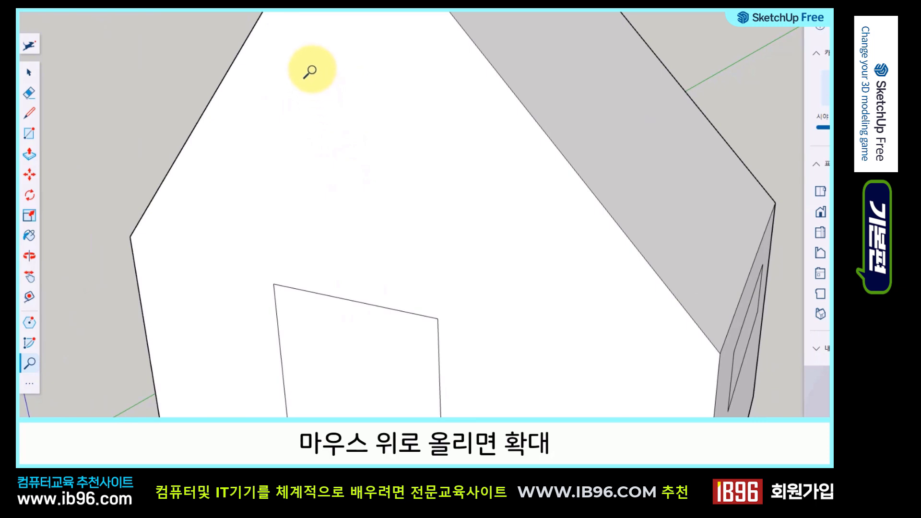
drag(310, 72, 360, 286)
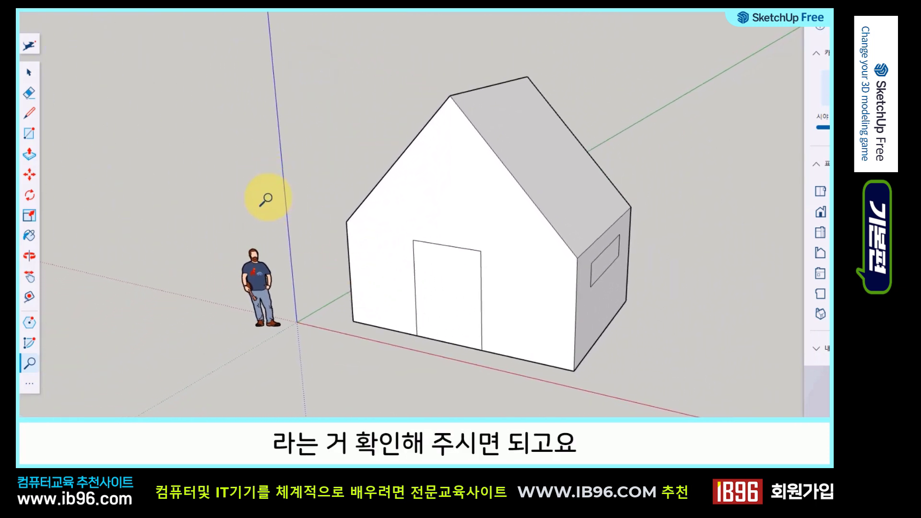
drag(196, 128, 429, 227)
drag(190, 306, 246, 281)
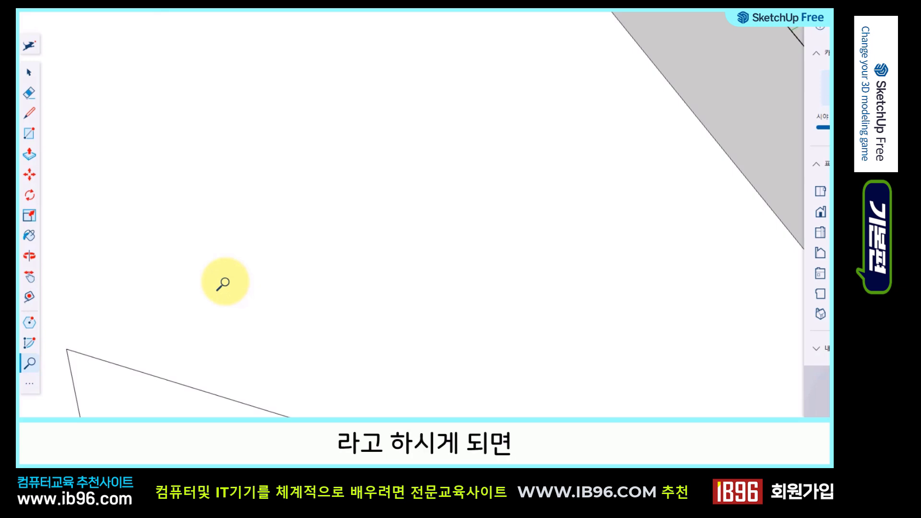
Fit the whole model in view with Zoom Extents and enlarge the area around the scale figure with Zoom Window.
click(31, 387)
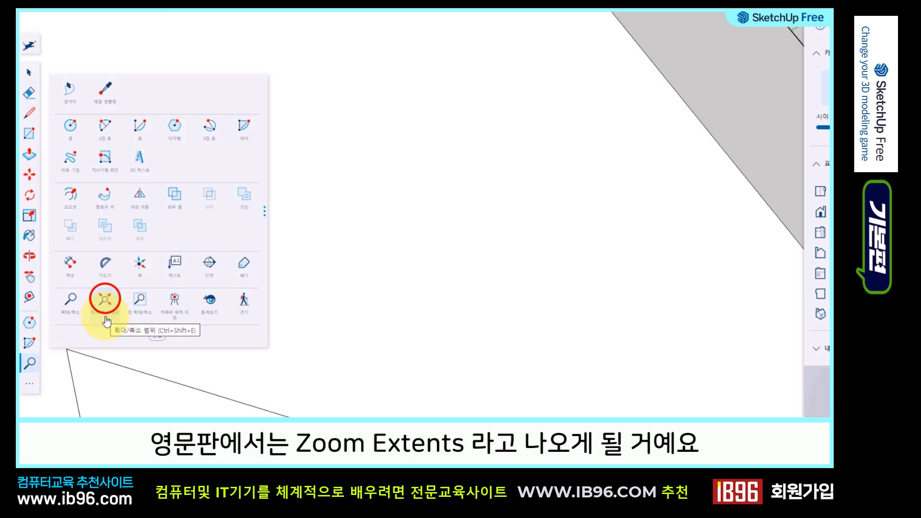
click(106, 318)
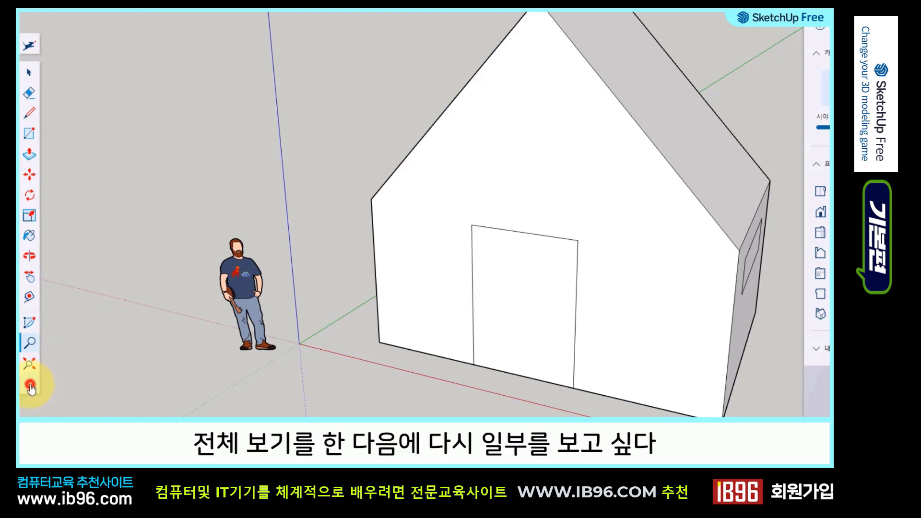
click(31, 388)
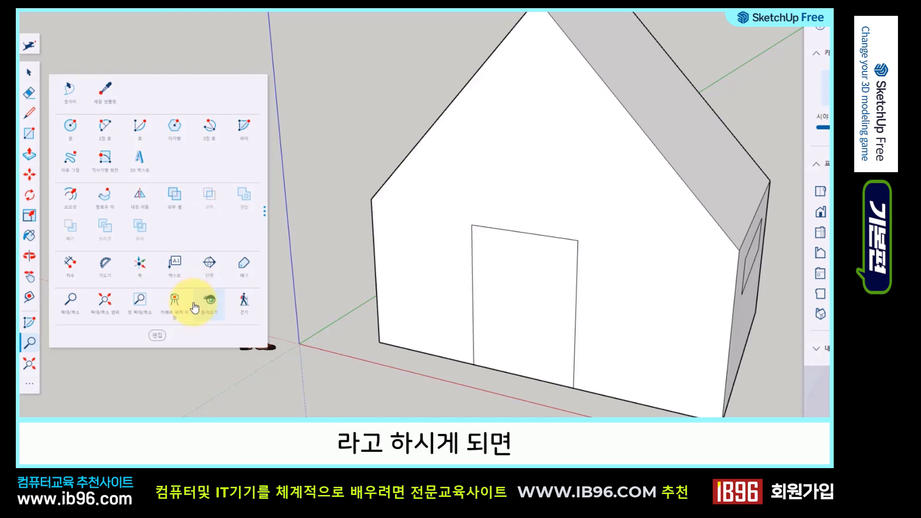
click(141, 311)
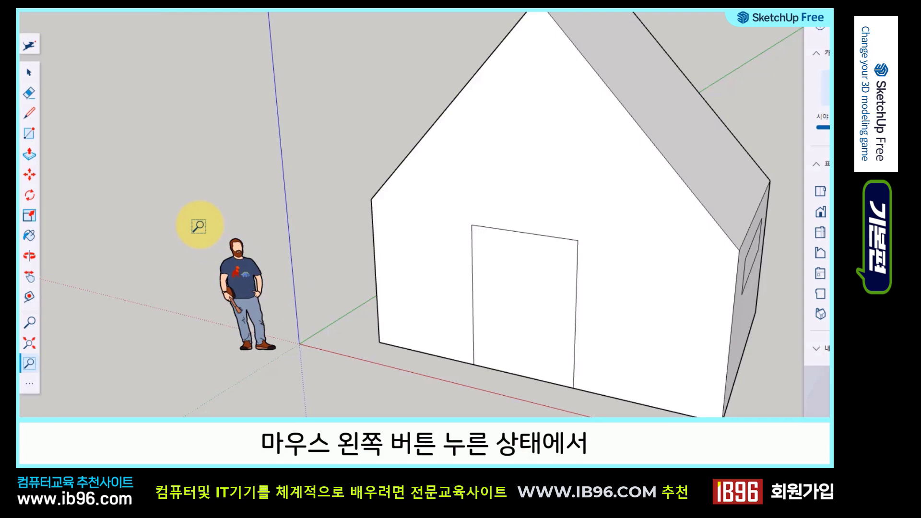
drag(199, 225, 290, 374)
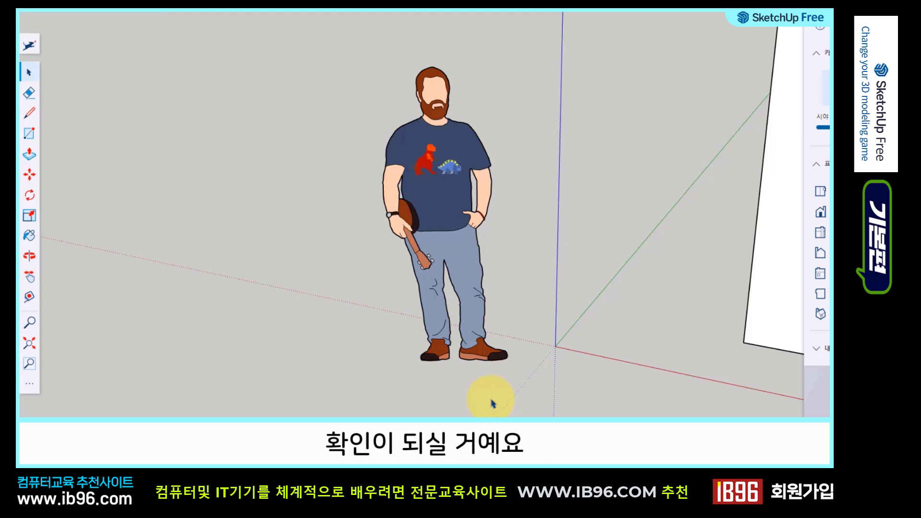
click(32, 383)
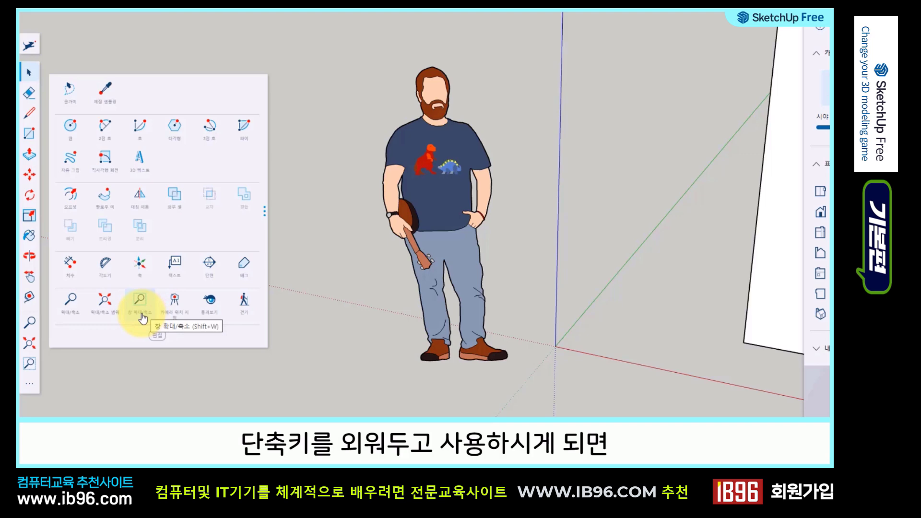
click(101, 309)
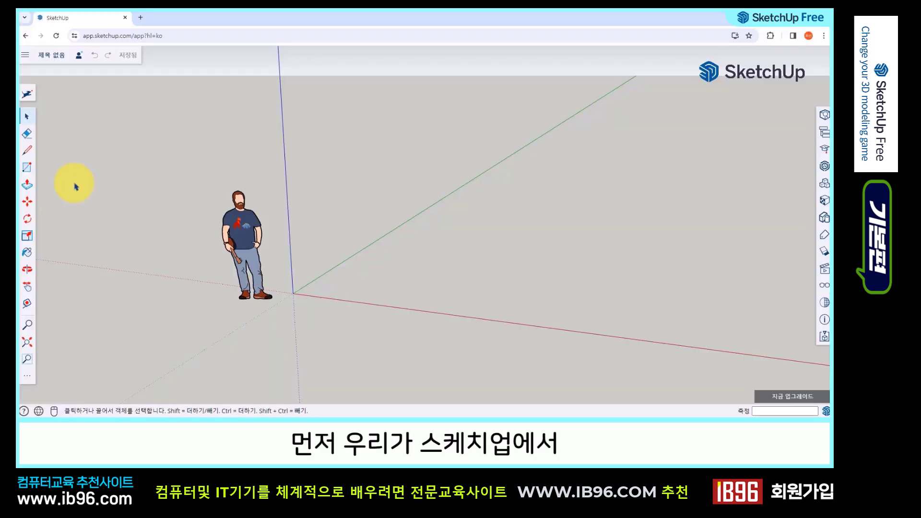
In the empty model, draw a ground rectangle of about 1174 by 2829 mm beyond the red axis.
click(503, 249)
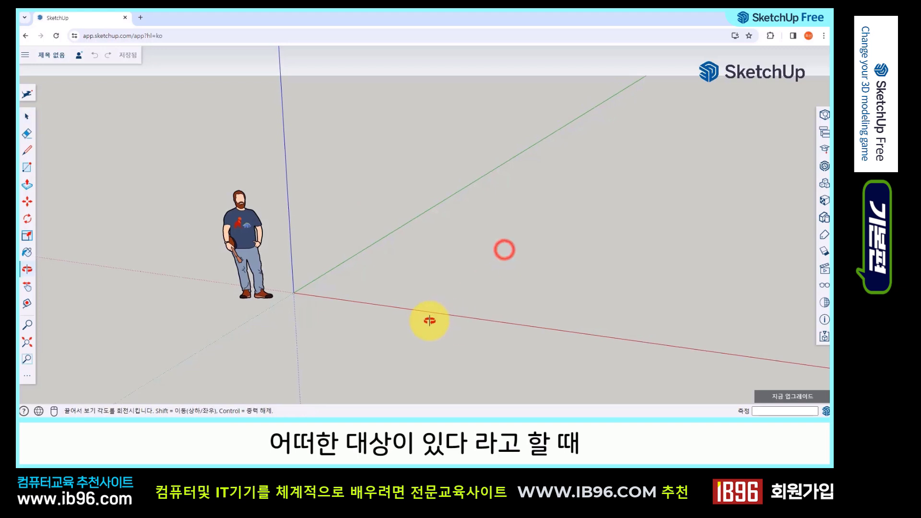
click(27, 167)
click(387, 288)
click(502, 253)
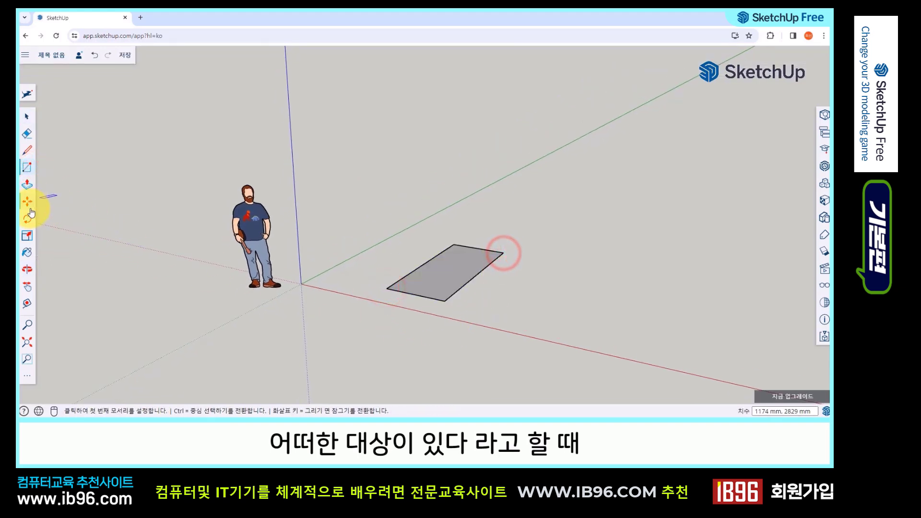
Push/Pull the rectangle upward by about 1729 mm to form a solid box.
middle_drag(513, 319, 488, 335)
click(30, 186)
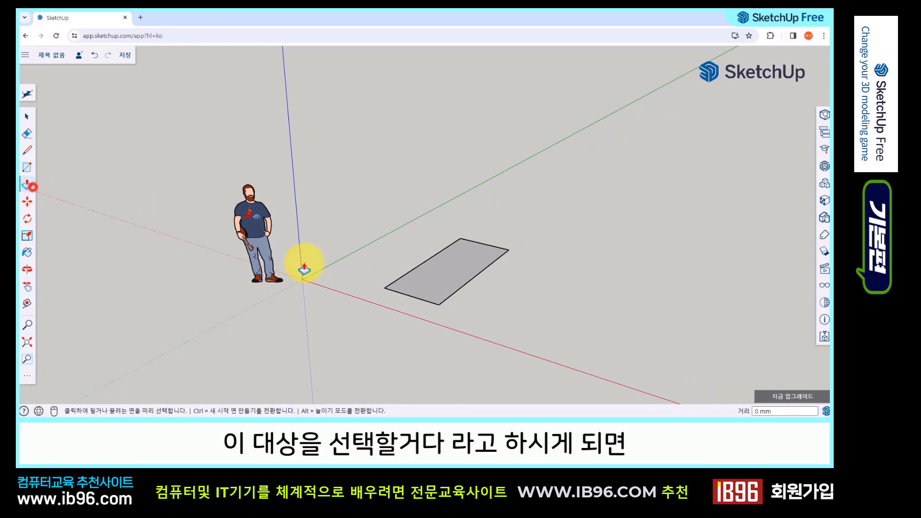
drag(442, 273, 438, 185)
scroll(452, 295, up, 5)
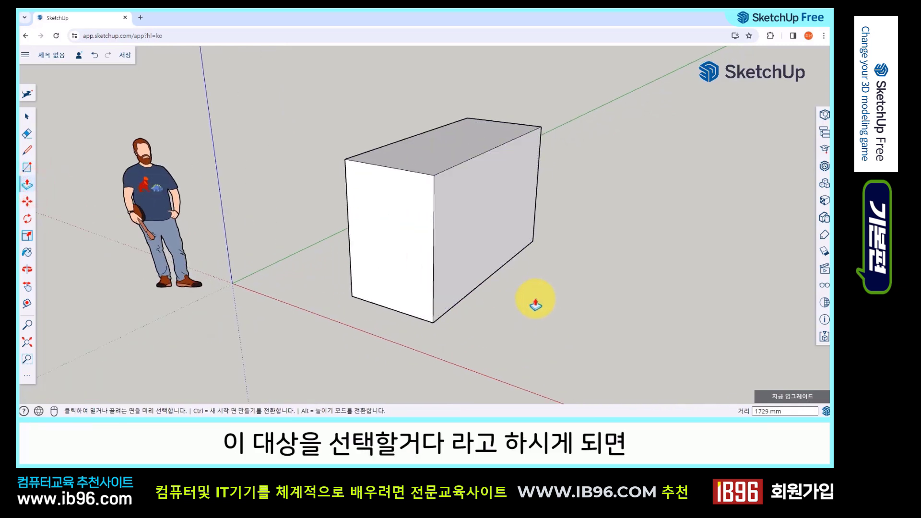
middle_drag(520, 272, 435, 287)
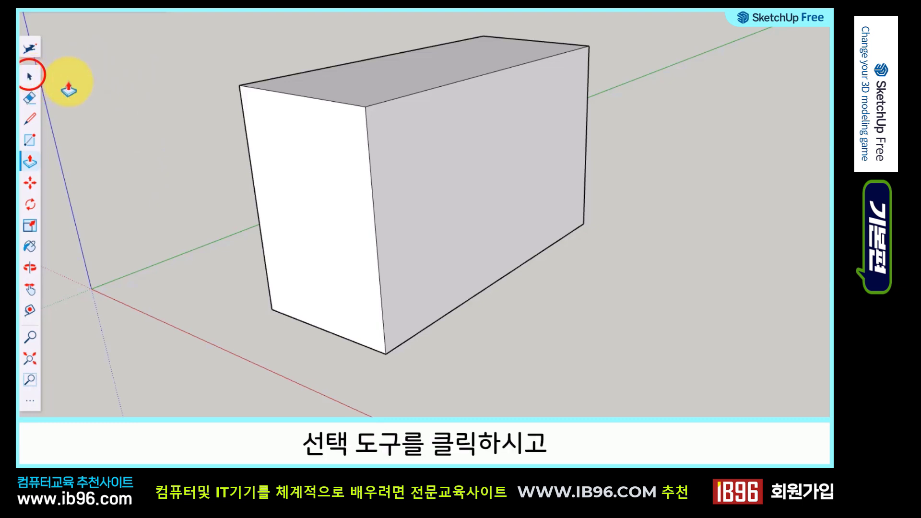
With the Select tool, select the box's white end face, its long side face and its upper long edge one after another.
click(33, 77)
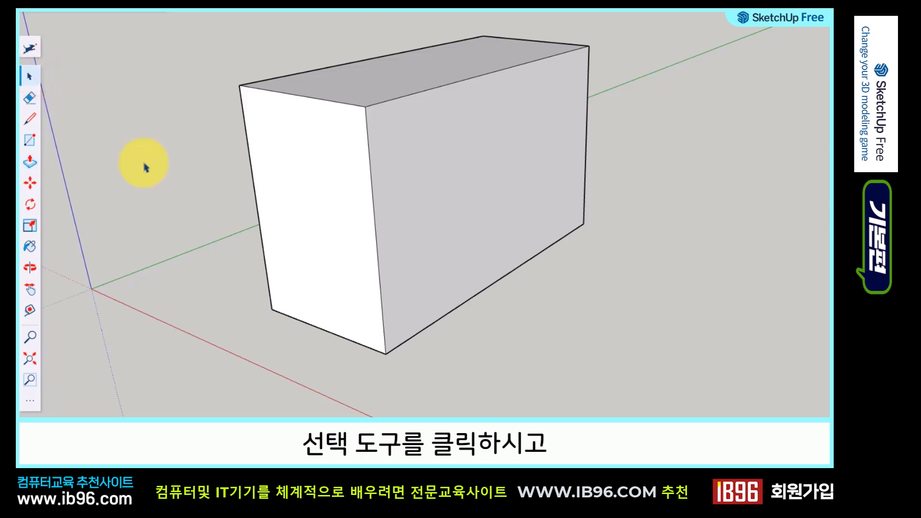
click(332, 177)
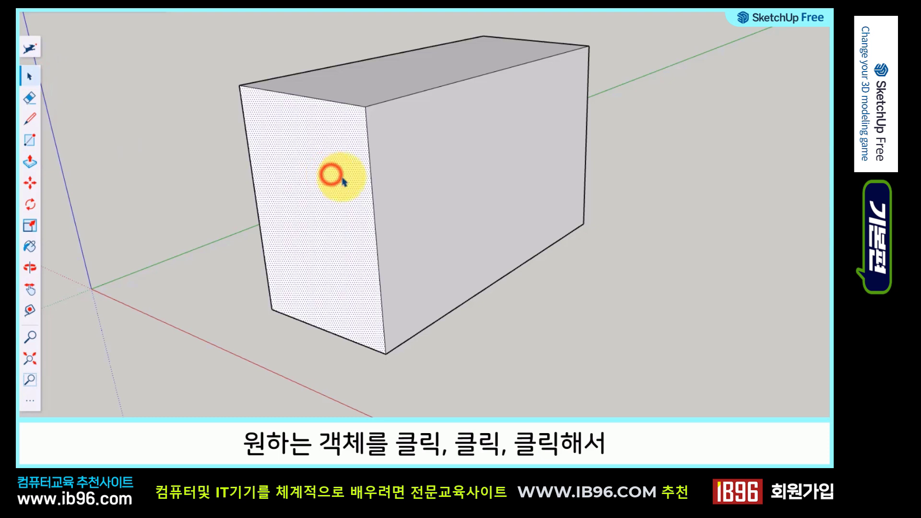
click(443, 187)
click(412, 95)
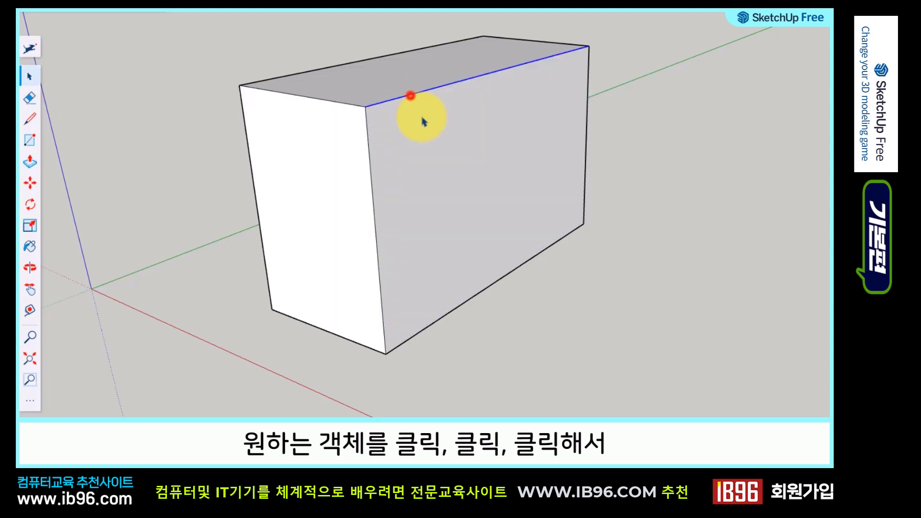
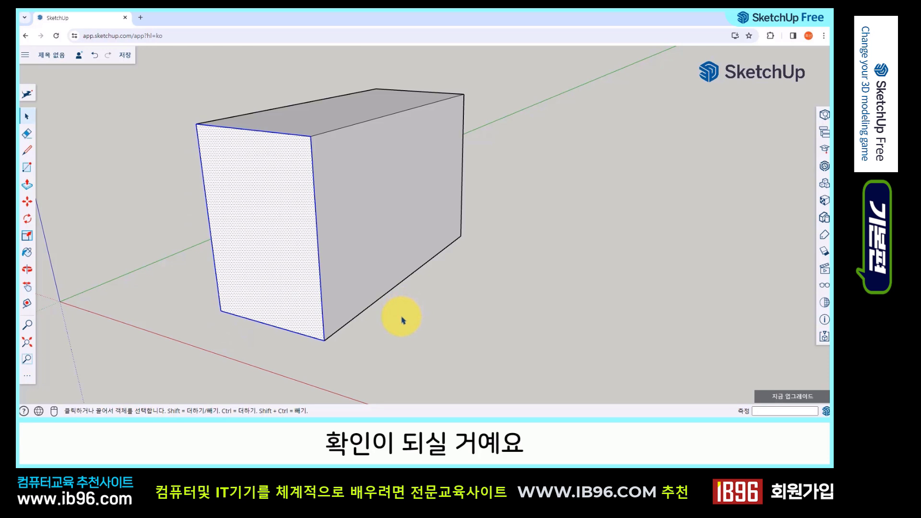
Clear the selection, select the entire box with all its connected faces and edges, and deselect everything.
click(478, 330)
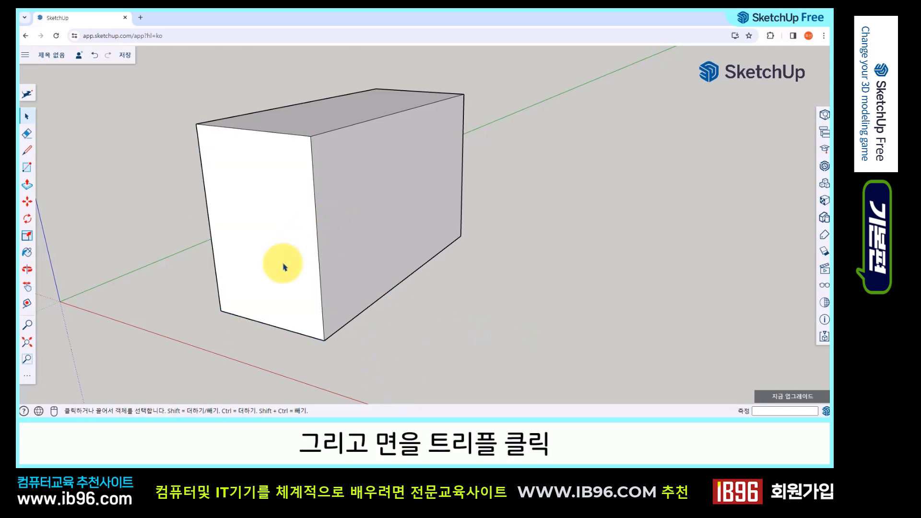
triple_click(284, 217)
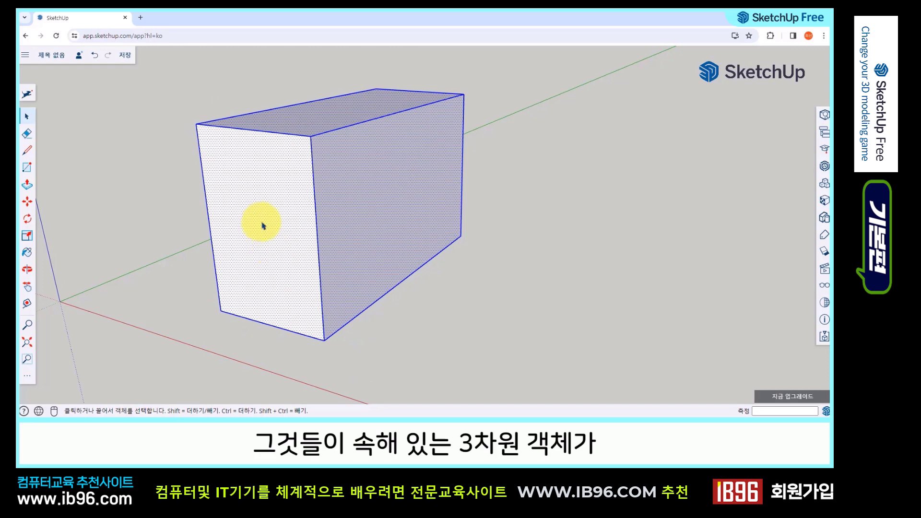
middle_drag(259, 220, 288, 231)
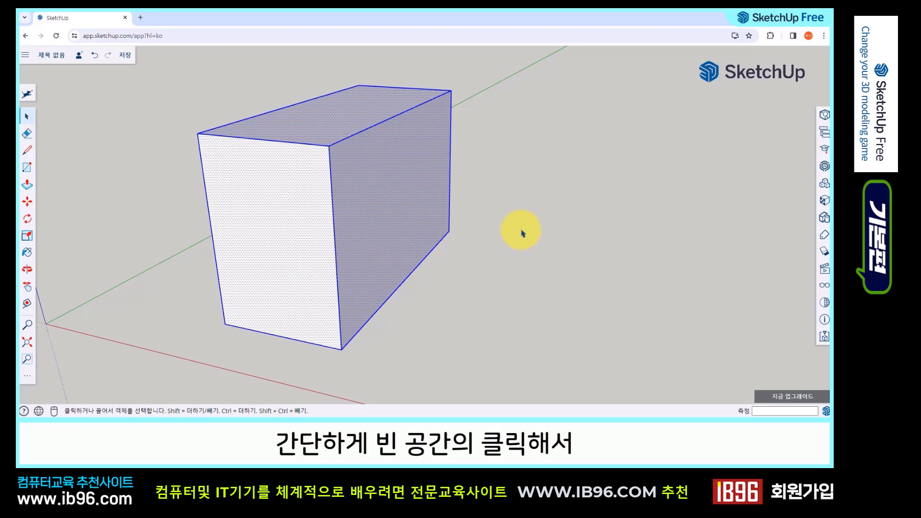
click(522, 231)
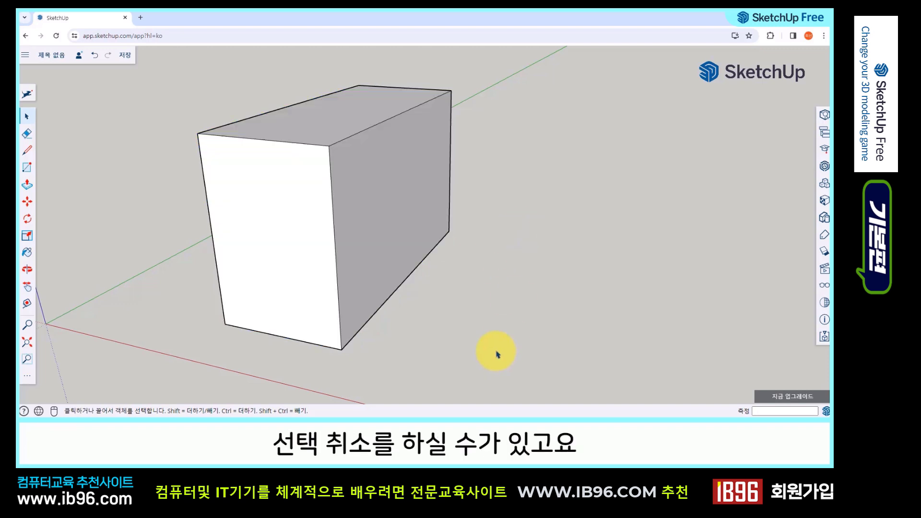
Practise returning to the Select tool from Move, Scale and Orbit, and select only the box's white end face.
click(26, 184)
click(28, 203)
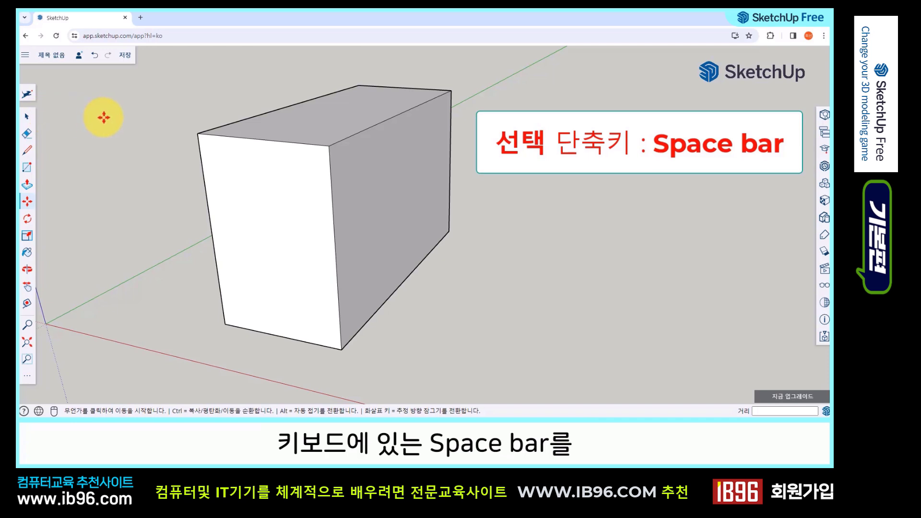
key(space)
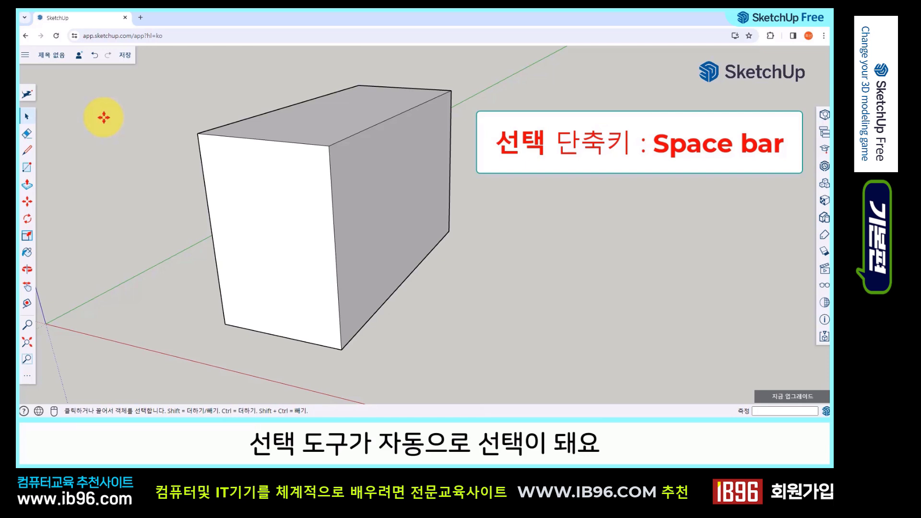
click(27, 201)
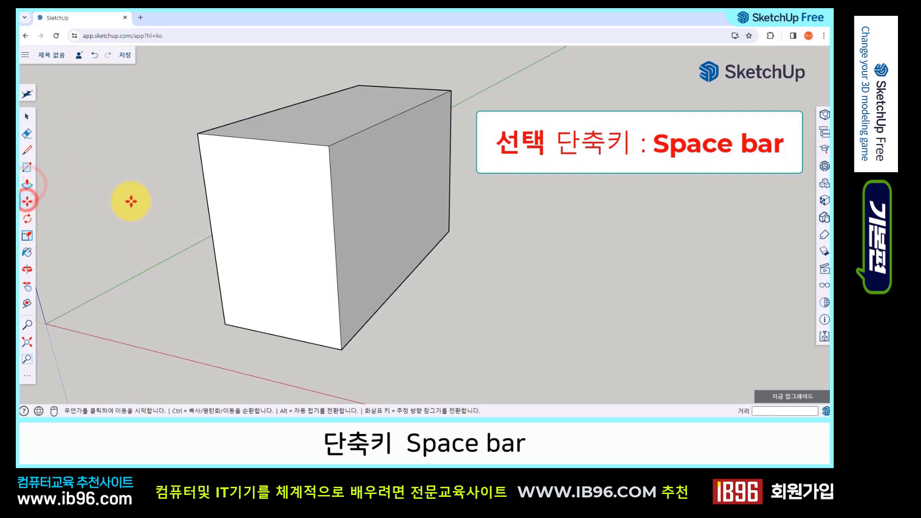
click(27, 236)
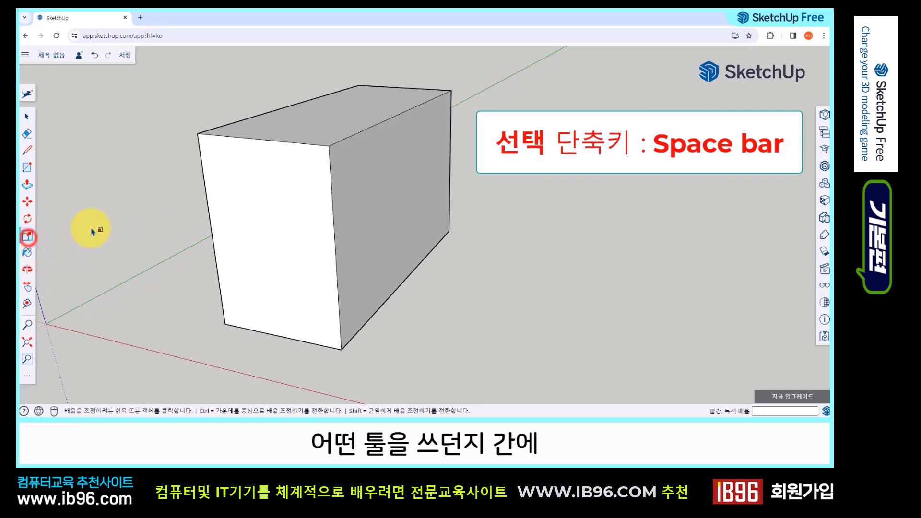
key(space)
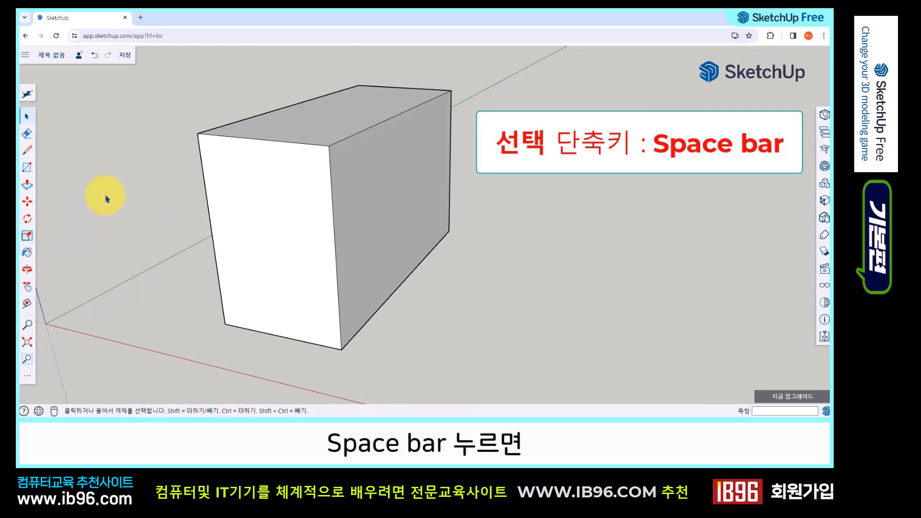
click(27, 269)
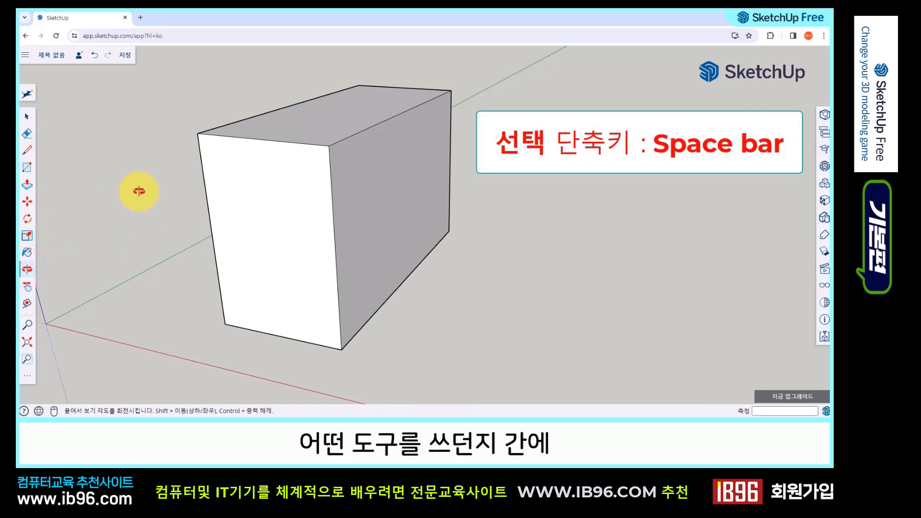
key(space)
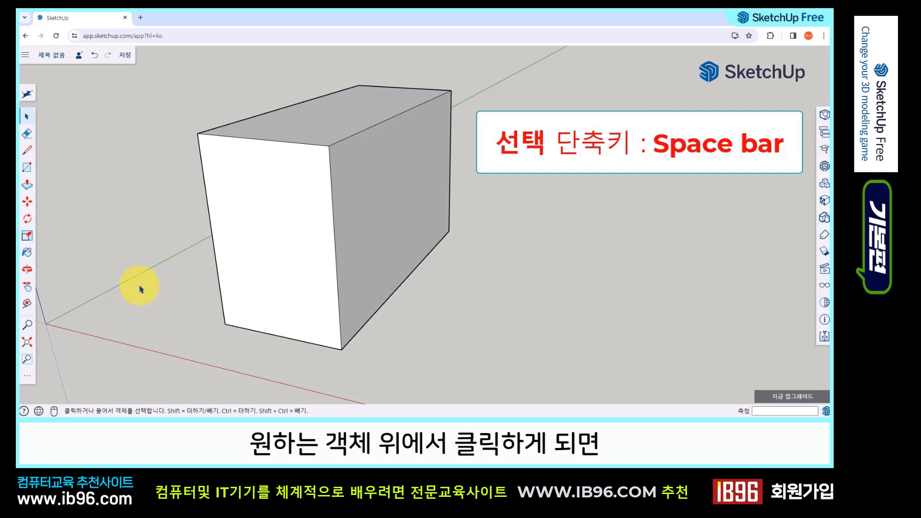
click(272, 216)
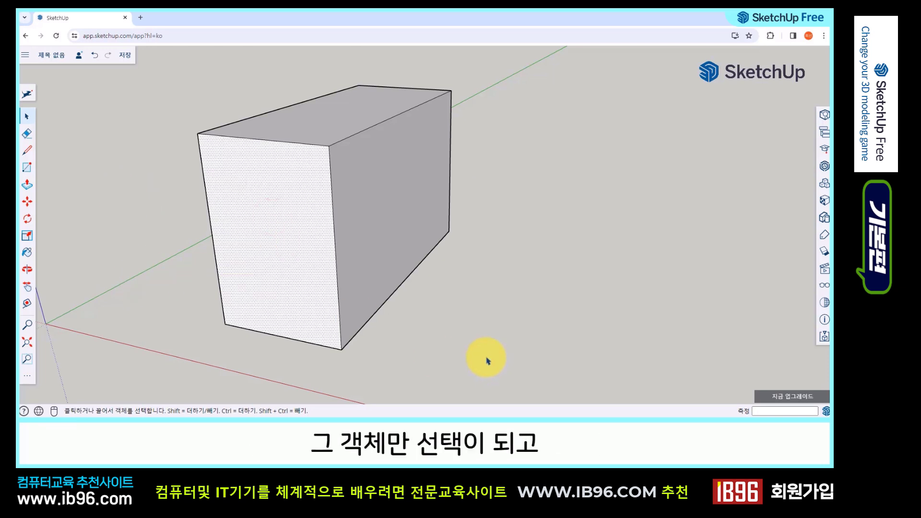
Clear the selection, select the box's white end face together with its bounding edges, and deselect them.
click(500, 247)
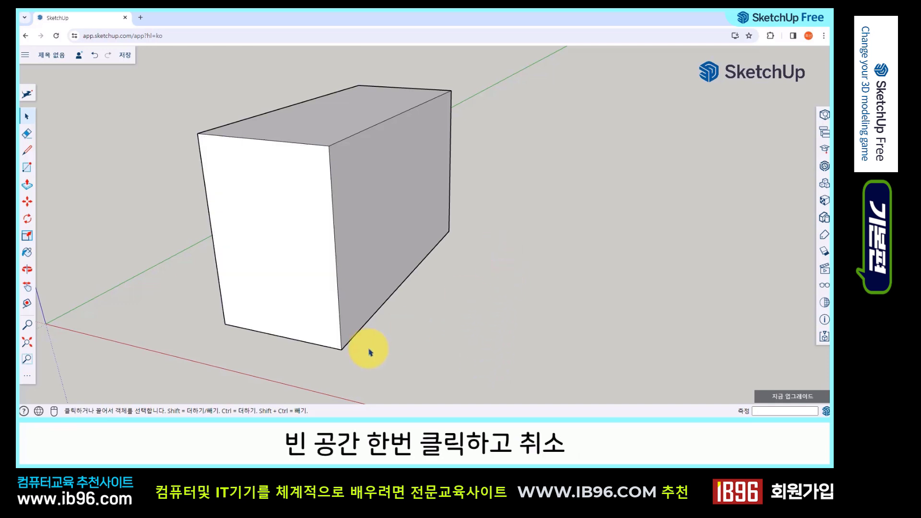
click(273, 231)
double_click(273, 231)
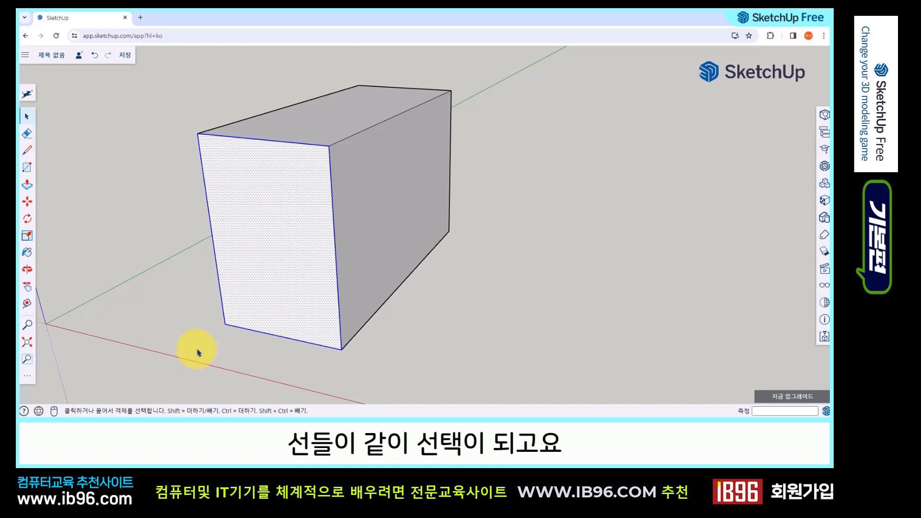
click(511, 260)
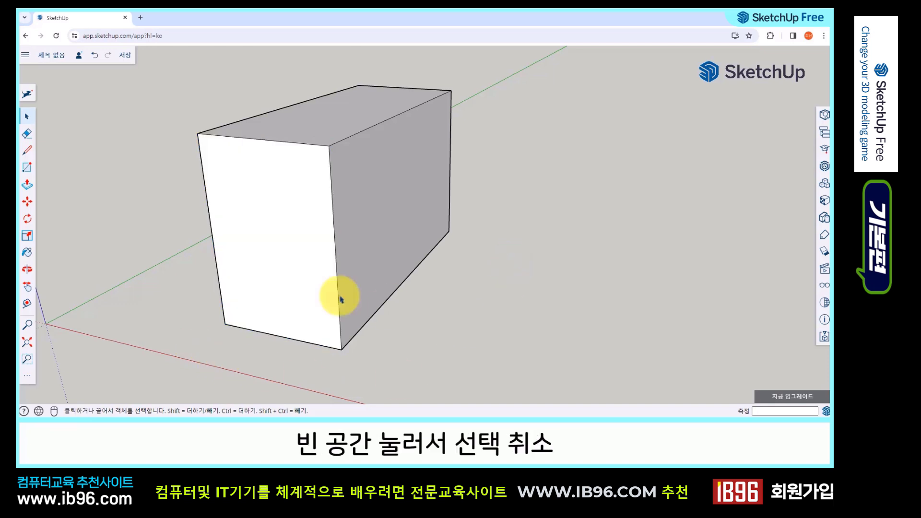
Select the entire box with all its connected faces and edges, and clear the selection.
triple_click(270, 218)
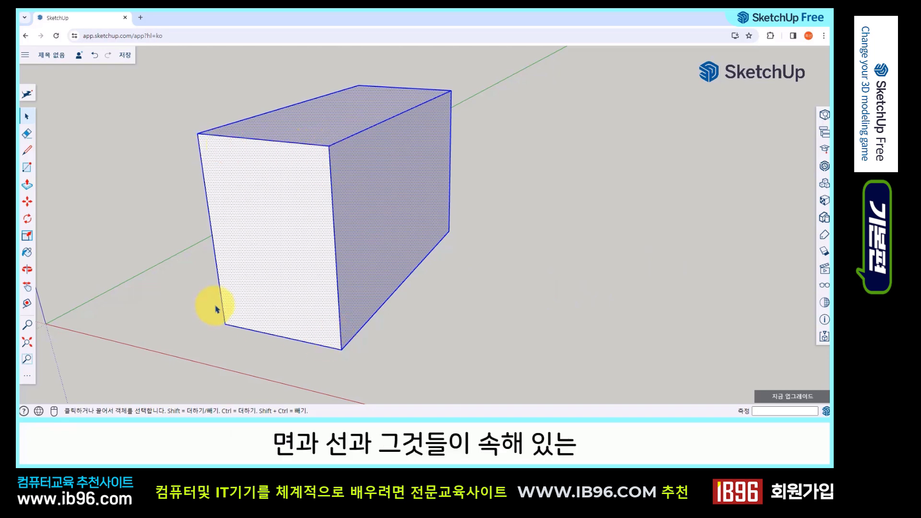
key(o)
drag(263, 261, 288, 229)
key(space)
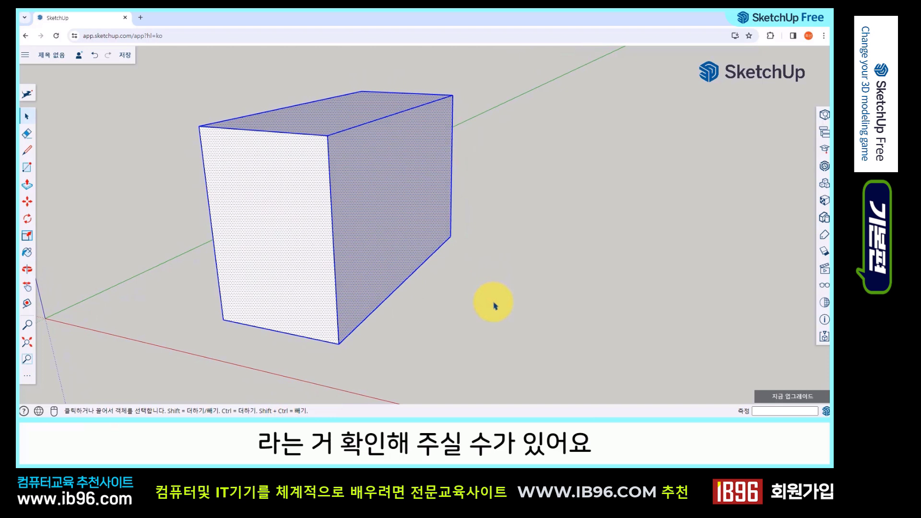
click(487, 313)
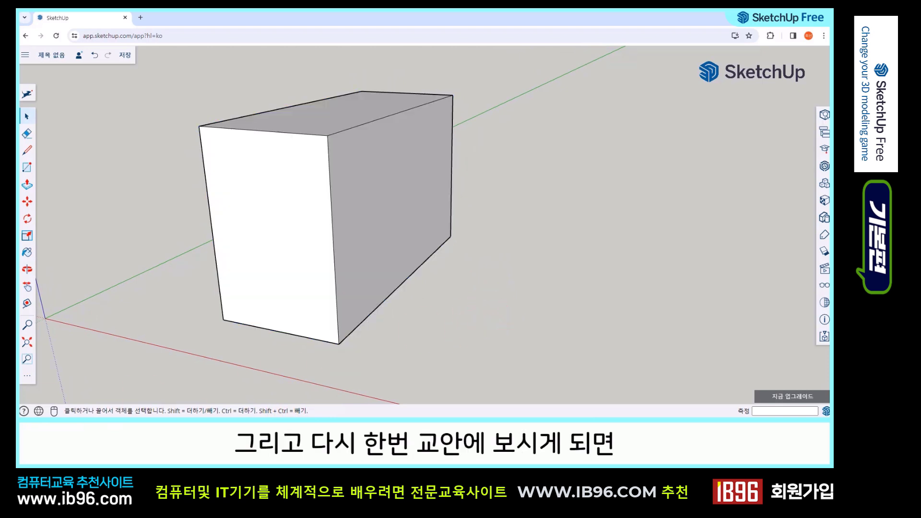
key(alt+Tab)
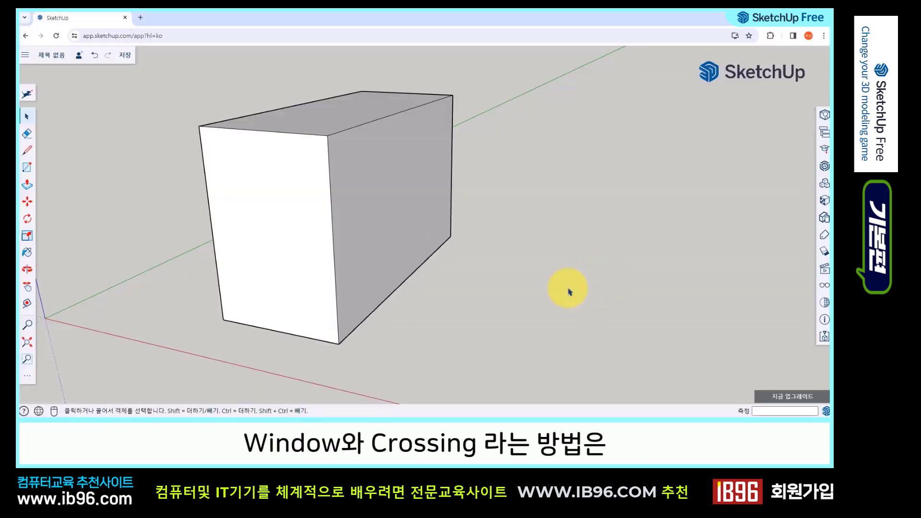
click(519, 313)
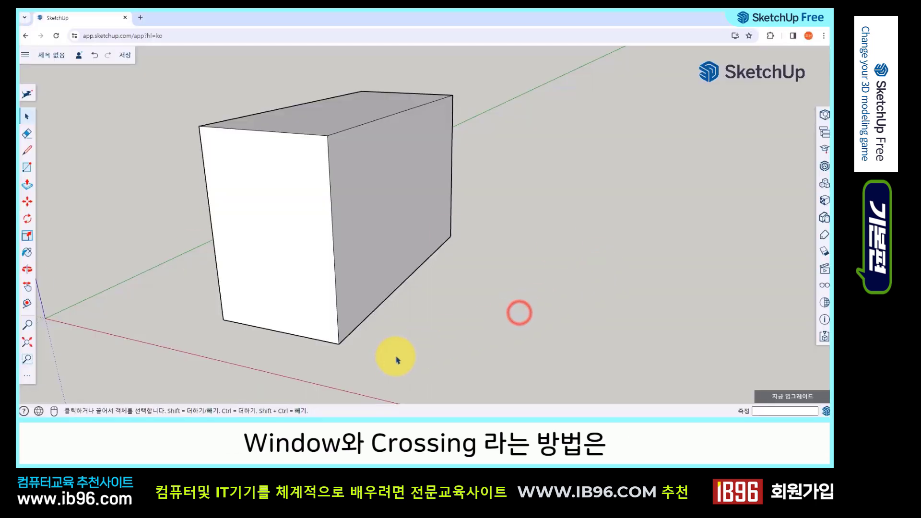
Practise left-to-right Window selections over the upper part of the box, clearing the selection each time.
middle_drag(401, 358, 364, 362)
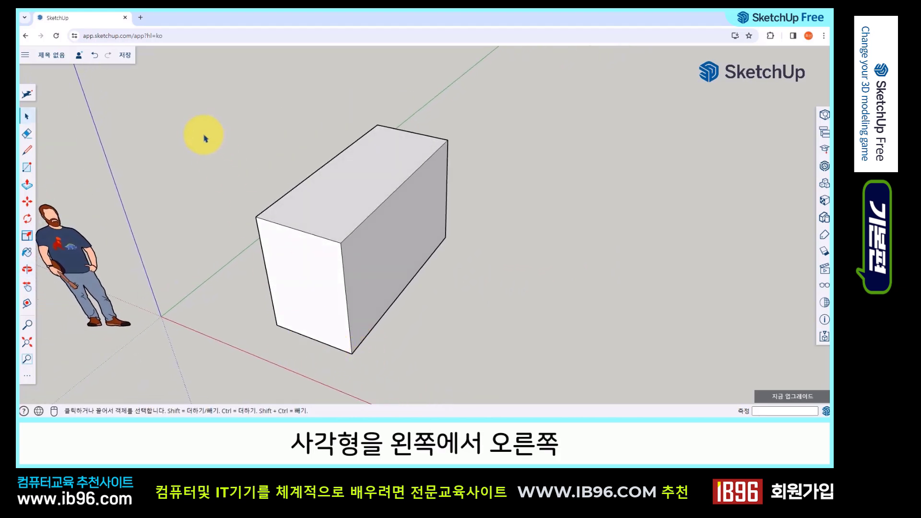
drag(192, 128, 436, 279)
click(448, 263)
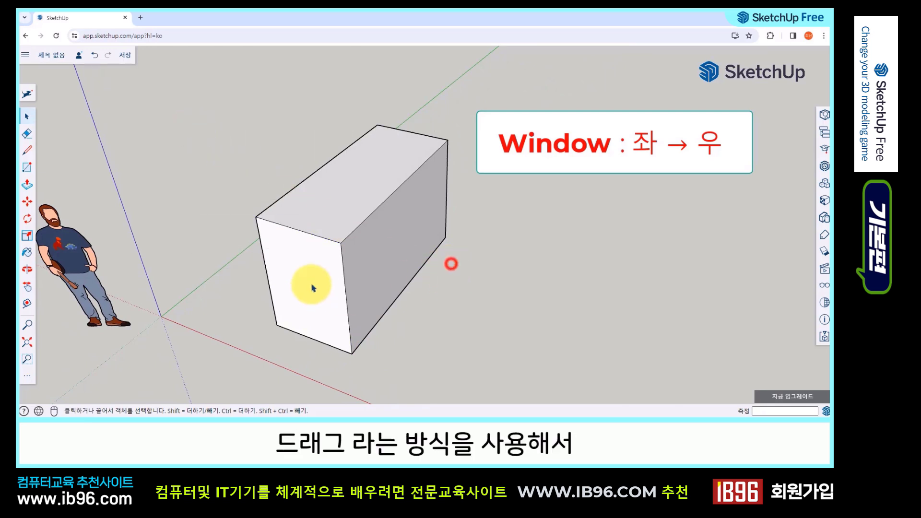
middle_drag(308, 288, 303, 250)
scroll(304, 248, down, 2)
click(189, 134)
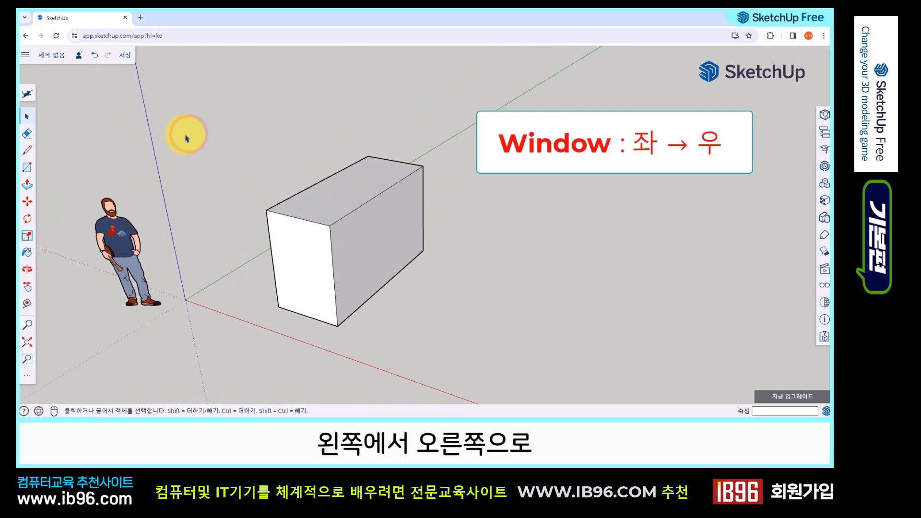
drag(184, 134, 387, 263)
click(448, 277)
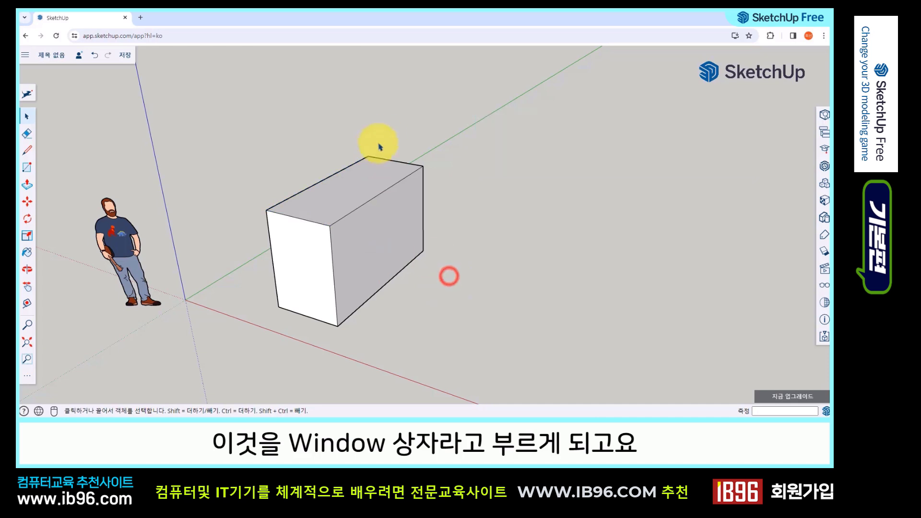
Practise right-to-left Crossing selections over the upper part of the box, clearing the selection each time.
drag(420, 129, 225, 256)
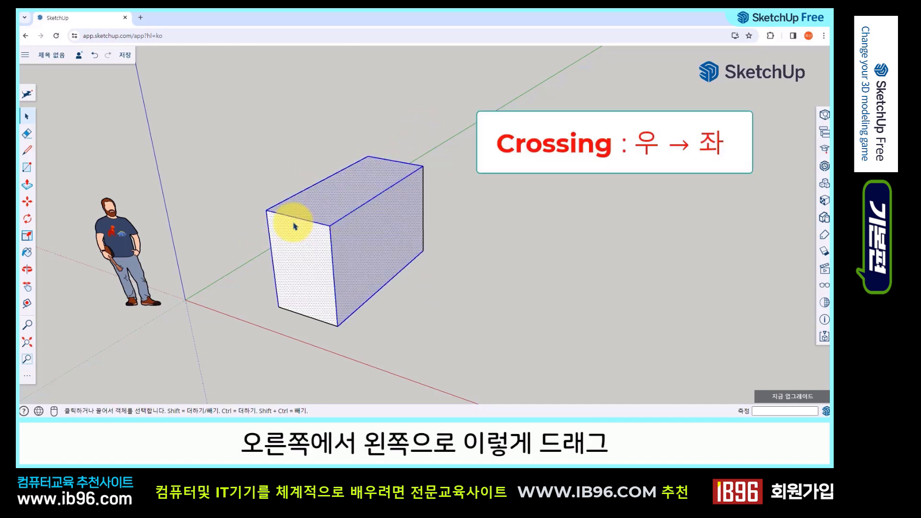
click(464, 132)
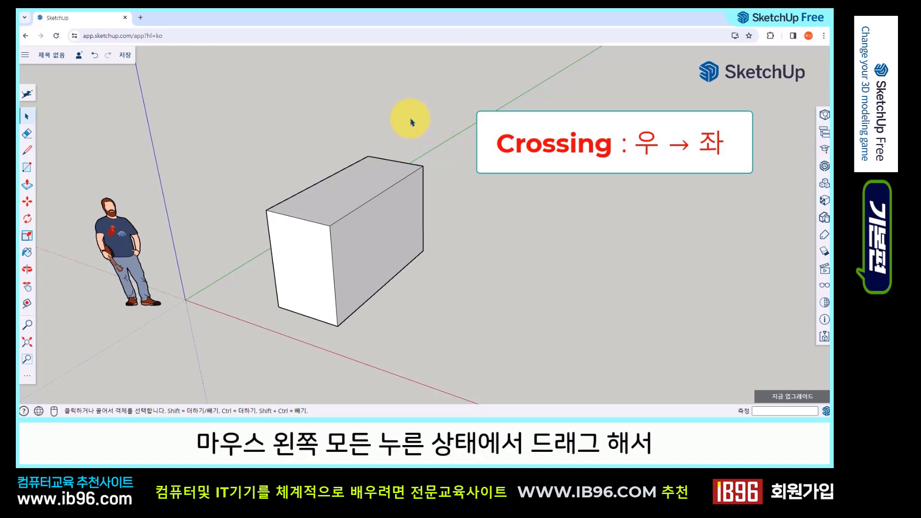
drag(410, 118, 217, 255)
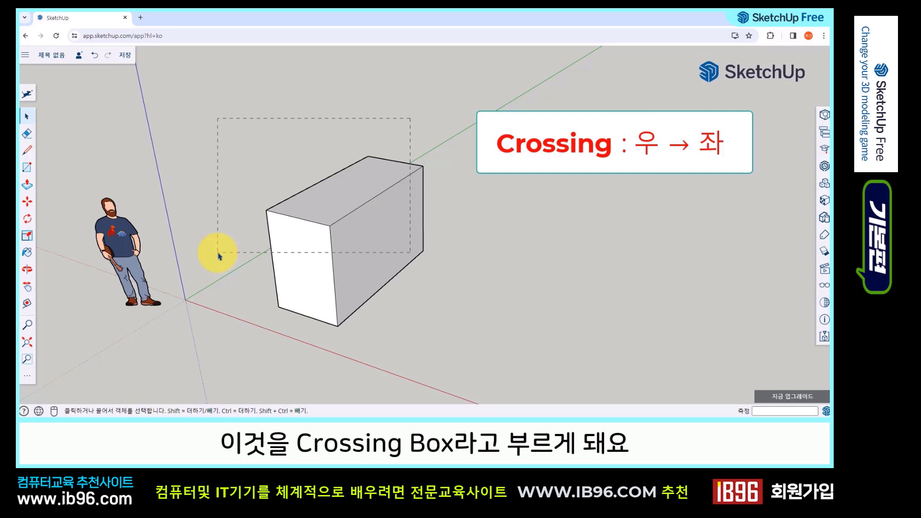
drag(218, 254, 217, 254)
click(426, 134)
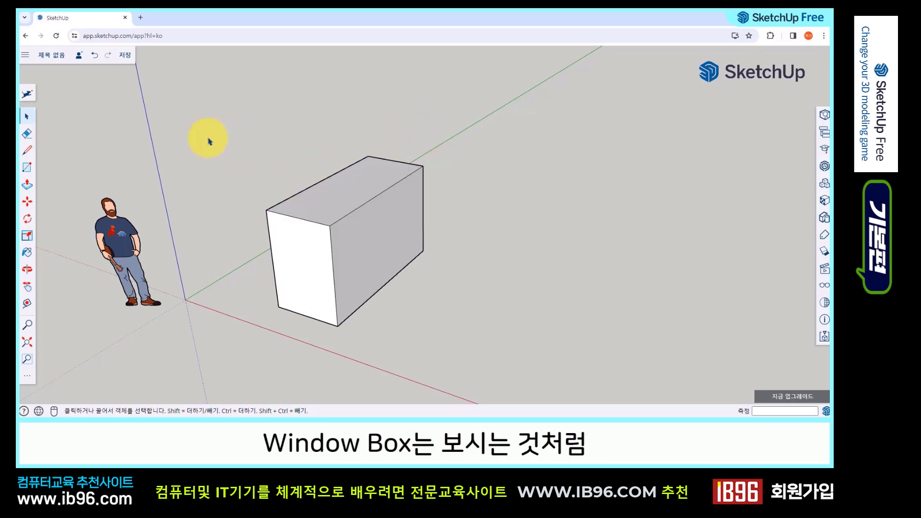
Compare a Window selection with a Crossing selection over the same upper part of the box, and deselect everything.
drag(177, 124, 383, 242)
click(403, 129)
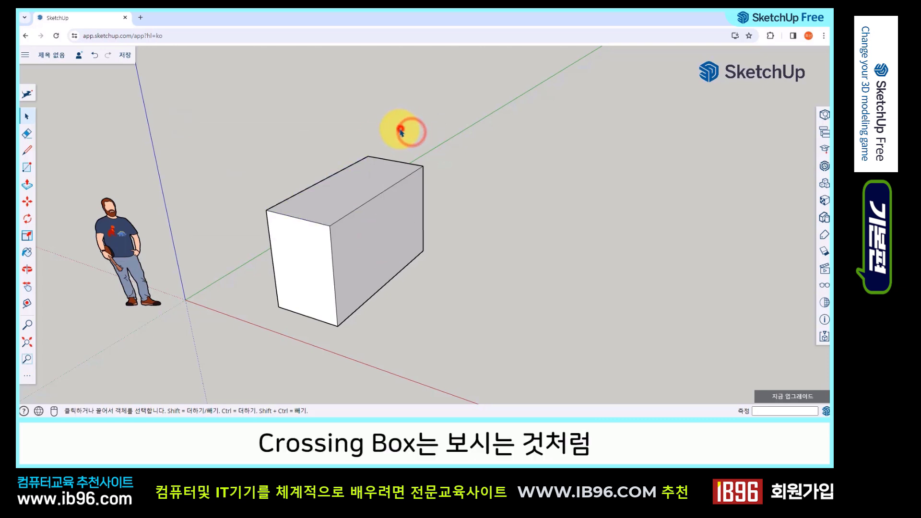
drag(401, 127, 209, 246)
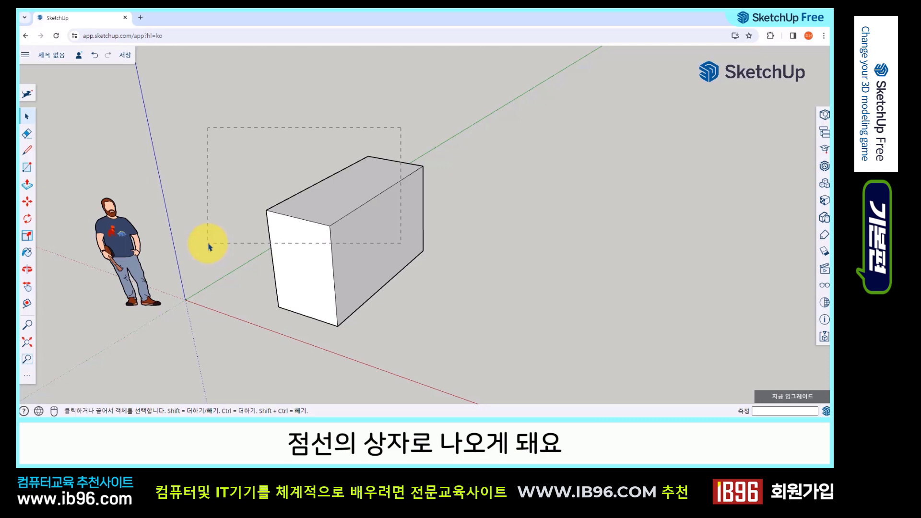
drag(208, 246, 209, 246)
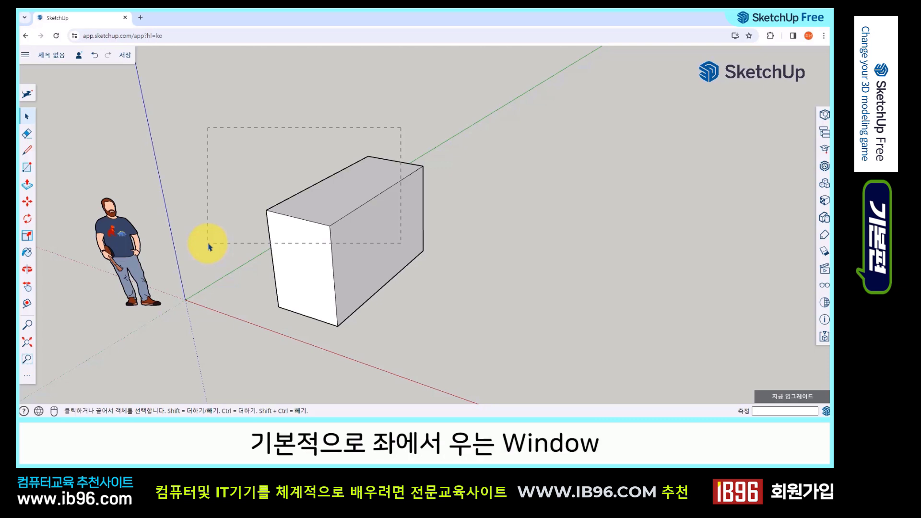
drag(209, 246, 209, 246)
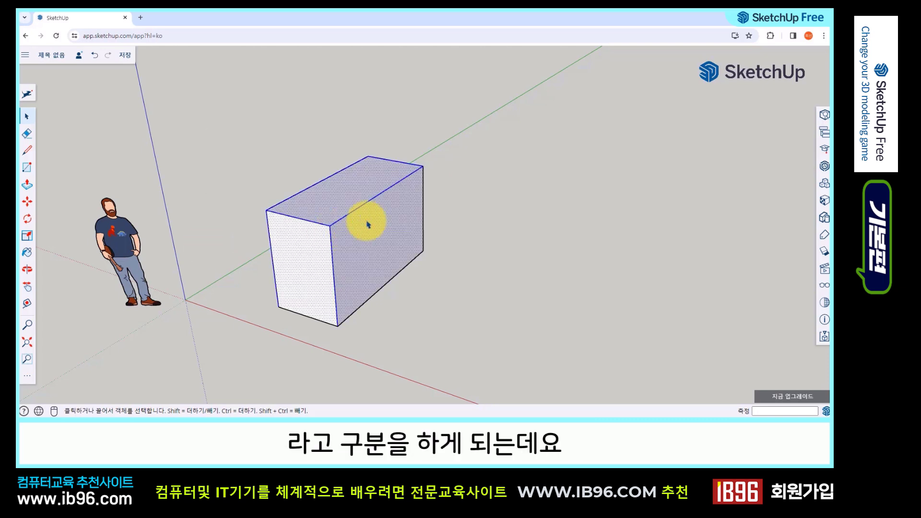
click(480, 205)
Select only the upper edge of the white end face with a Window selection that fully encloses it, and deselect it.
scroll(300, 257, up, 2)
scroll(300, 257, up, 1)
scroll(294, 212, up, 2)
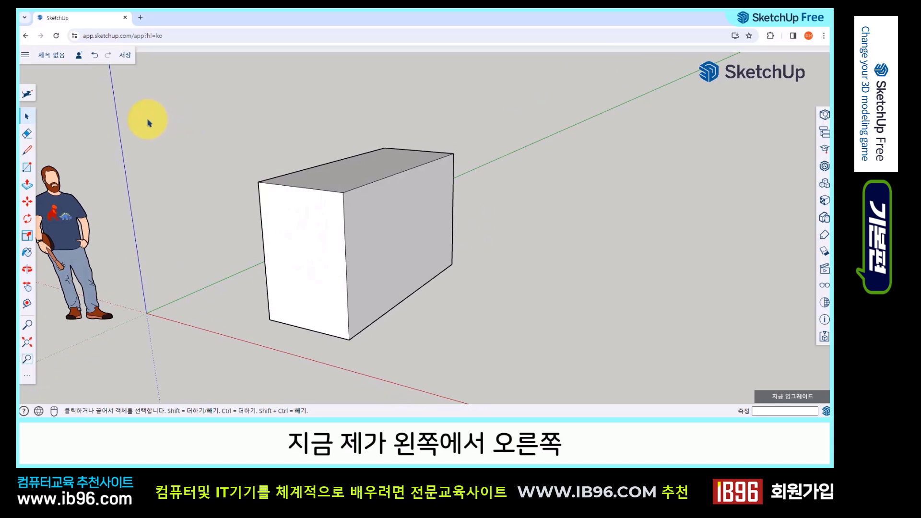
drag(181, 136, 375, 240)
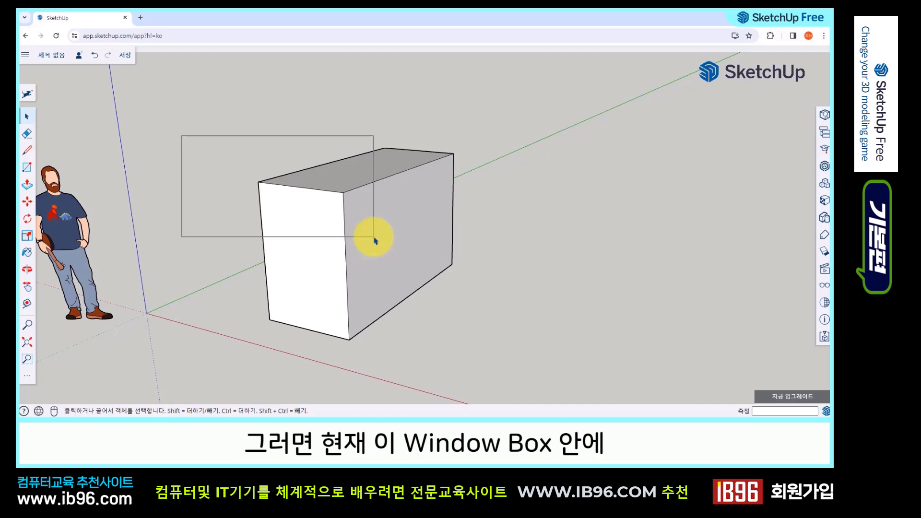
drag(375, 239, 375, 239)
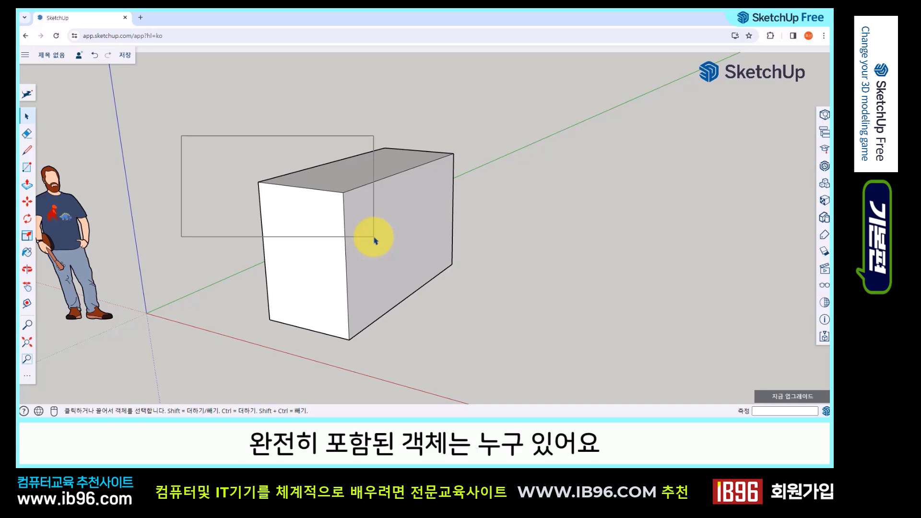
drag(374, 239, 376, 240)
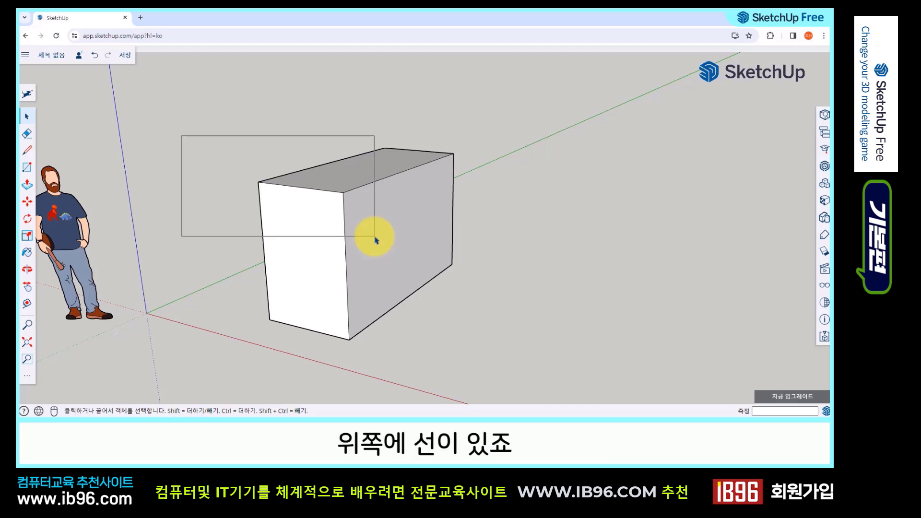
drag(375, 240, 376, 240)
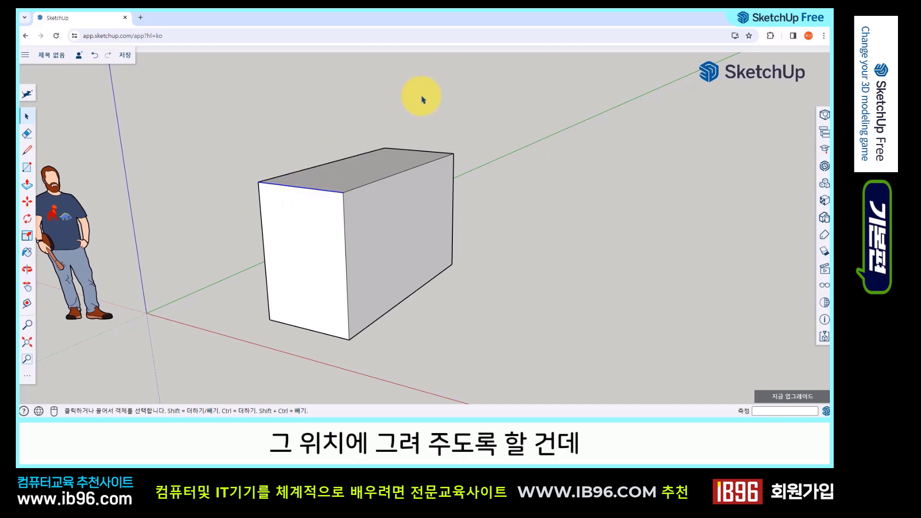
click(428, 116)
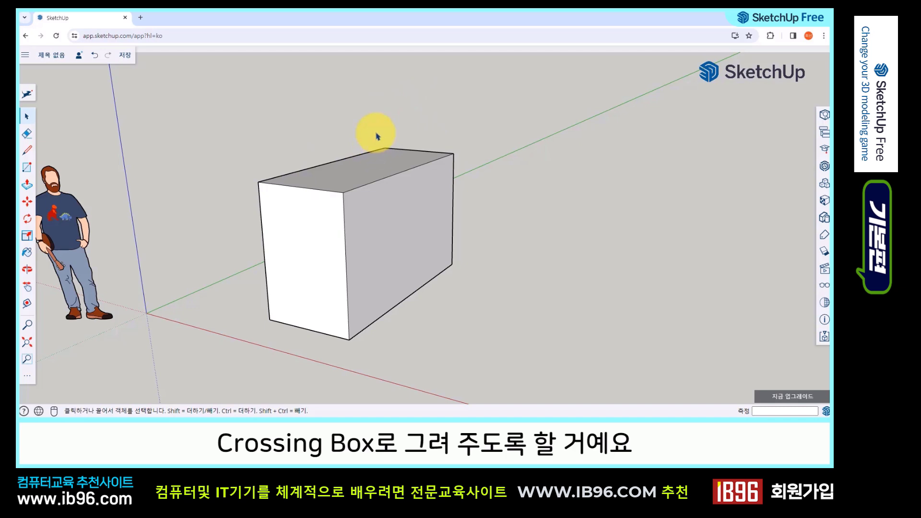
Select all faces and edges touched by a Crossing selection over the white end face's upper half and adjoining top.
drag(376, 132, 200, 235)
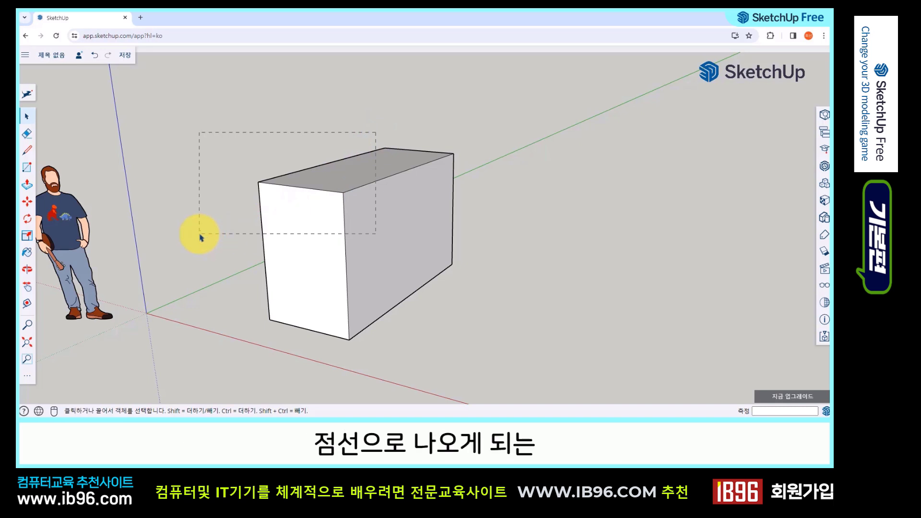
drag(199, 234, 201, 233)
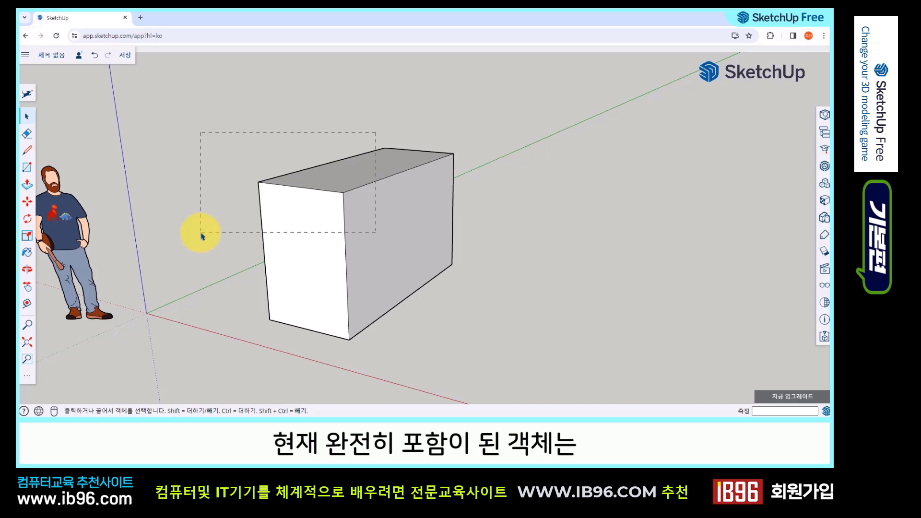
drag(201, 234, 201, 234)
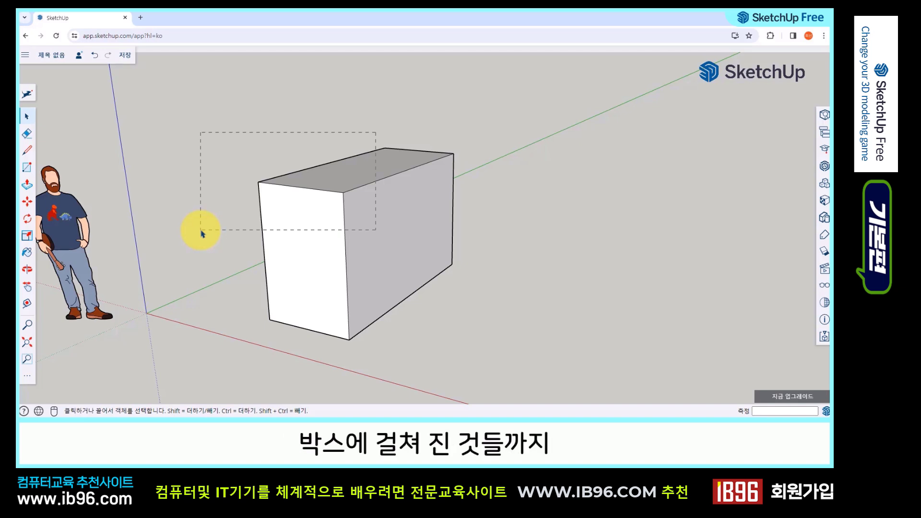
drag(201, 234, 199, 226)
mouse_move(261, 230)
middle_down()
mouse_move(282, 240)
mouse_move(421, 244)
mouse_move(553, 220)
mouse_move(481, 236)
mouse_move(264, 224)
mouse_move(250, 237)
middle_up()
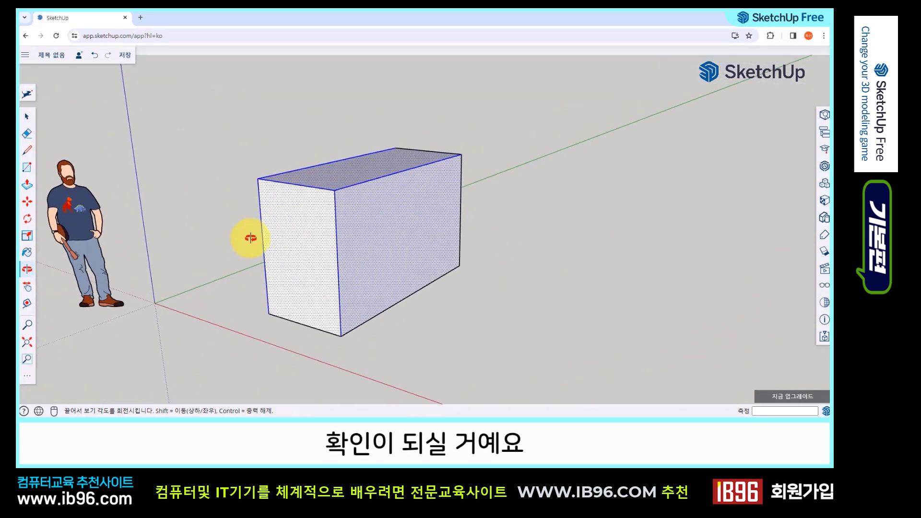
key(space)
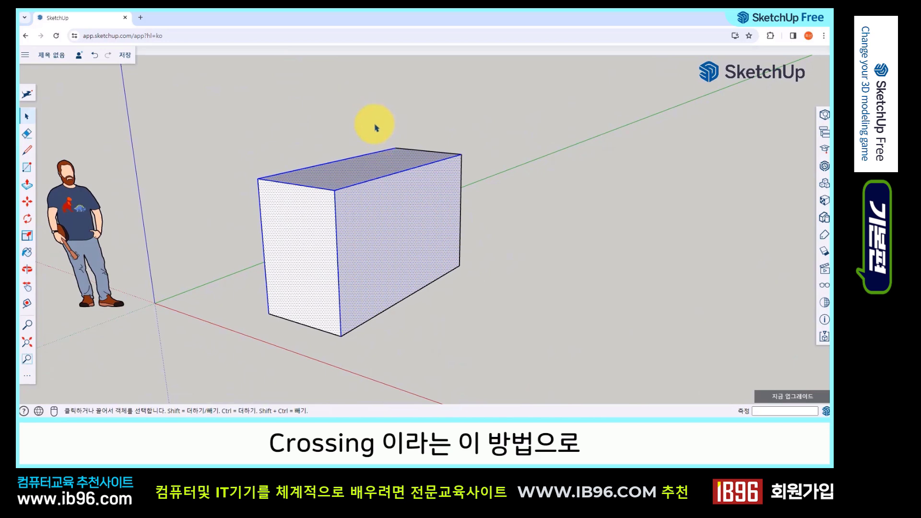
drag(375, 127, 211, 232)
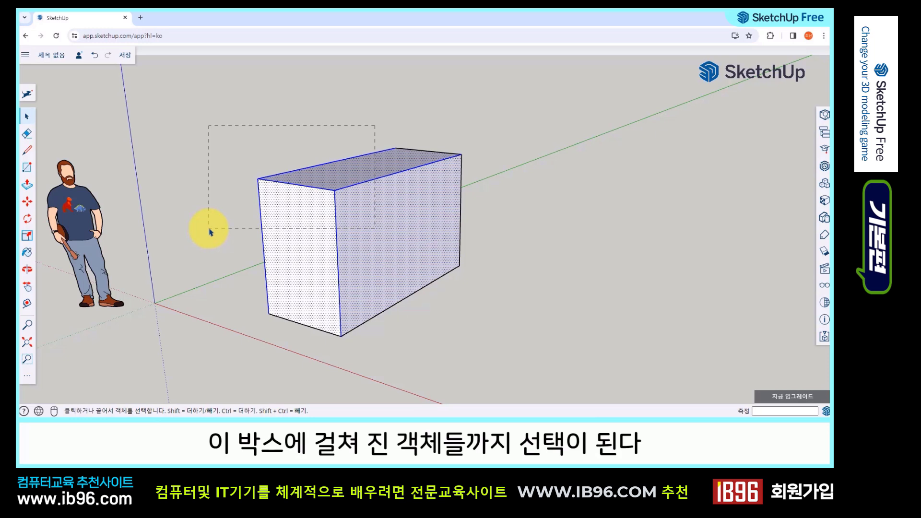
drag(211, 232, 211, 232)
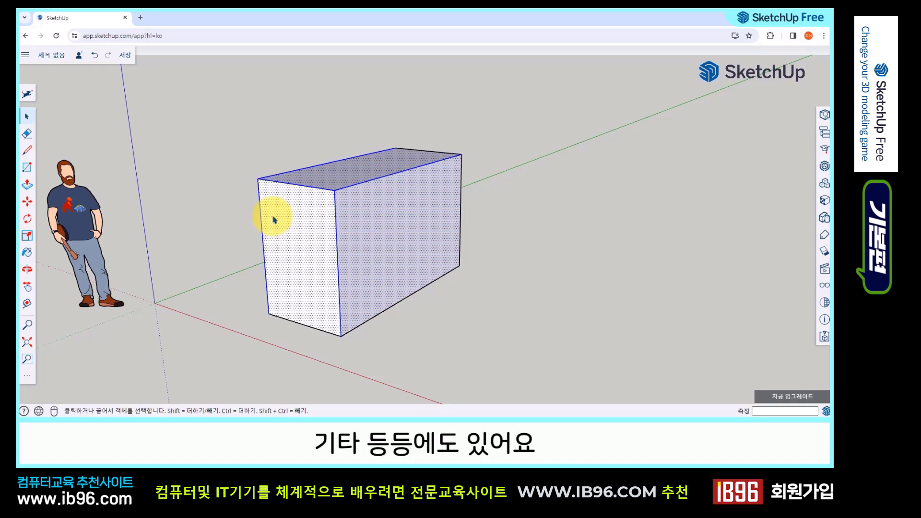
Clear the selection, repeat the Window selection around the end face's upper edge, and replace it with a Crossing selection there.
click(251, 123)
drag(192, 125, 375, 241)
click(326, 120)
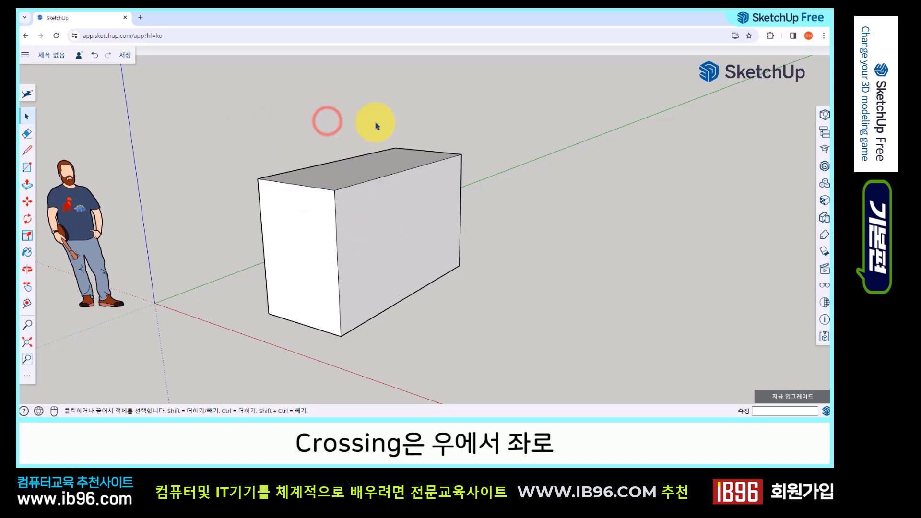
drag(375, 123, 204, 235)
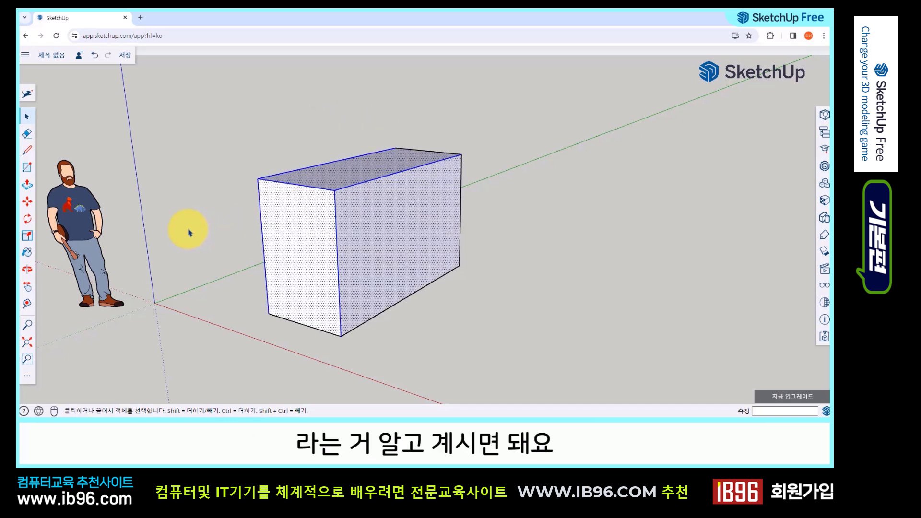
Clear the selection, then add the box's white end face, long side face, top face and three edges at their shared corner one by one.
click(493, 325)
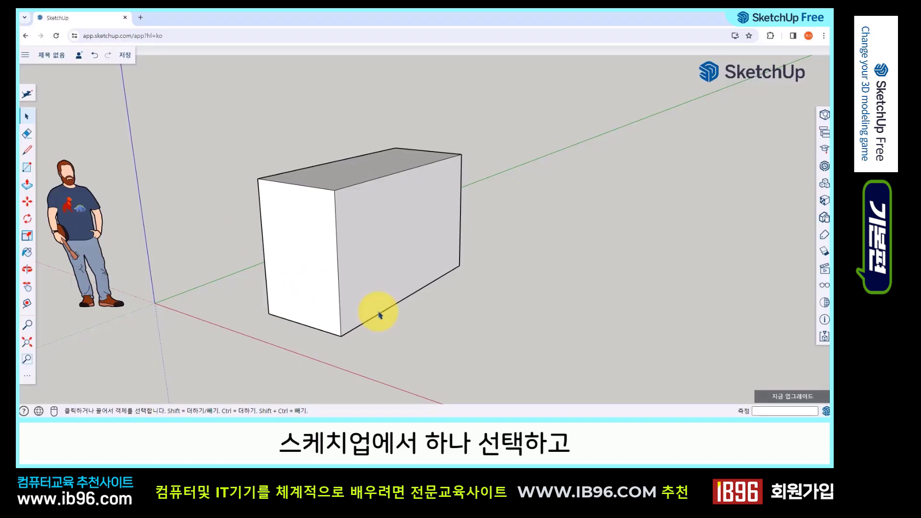
click(466, 344)
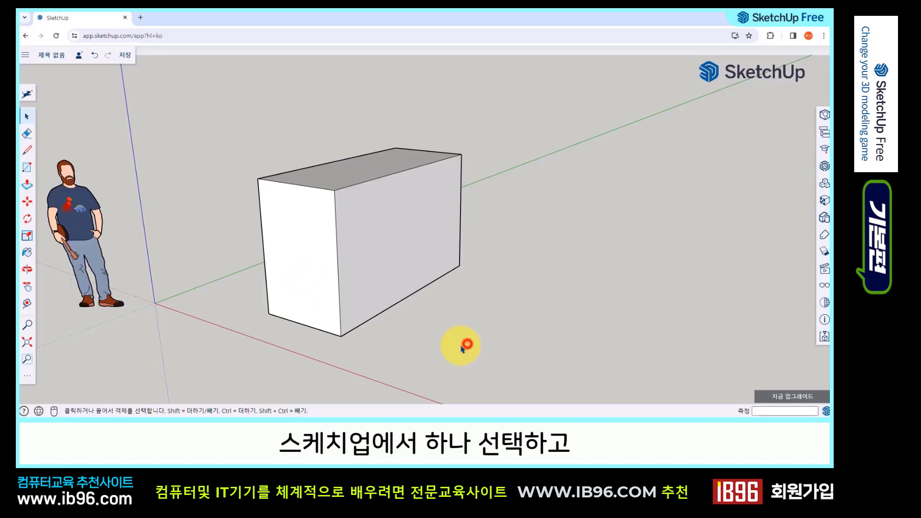
click(299, 256)
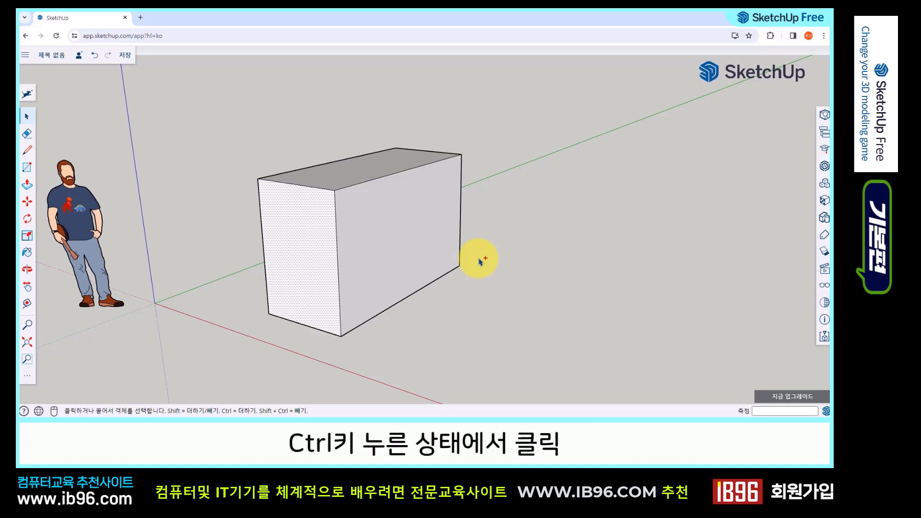
ctrl+click(386, 233)
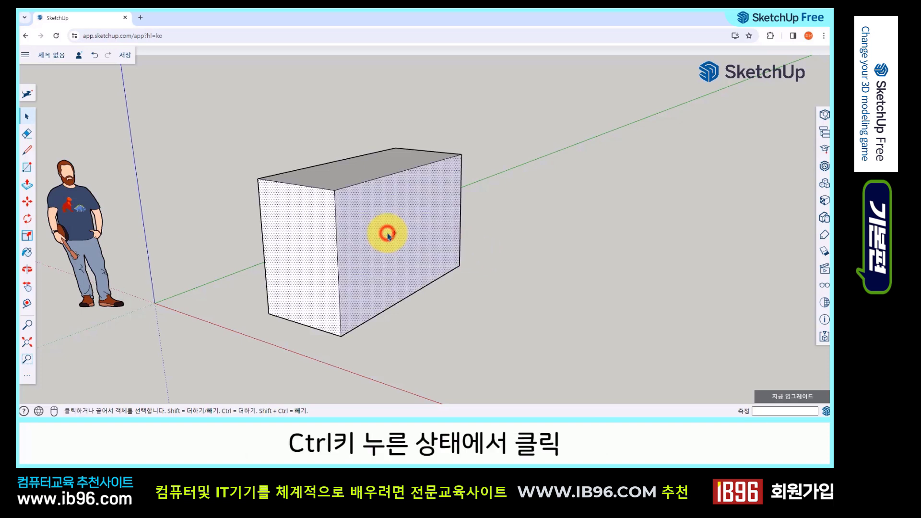
ctrl+click(362, 168)
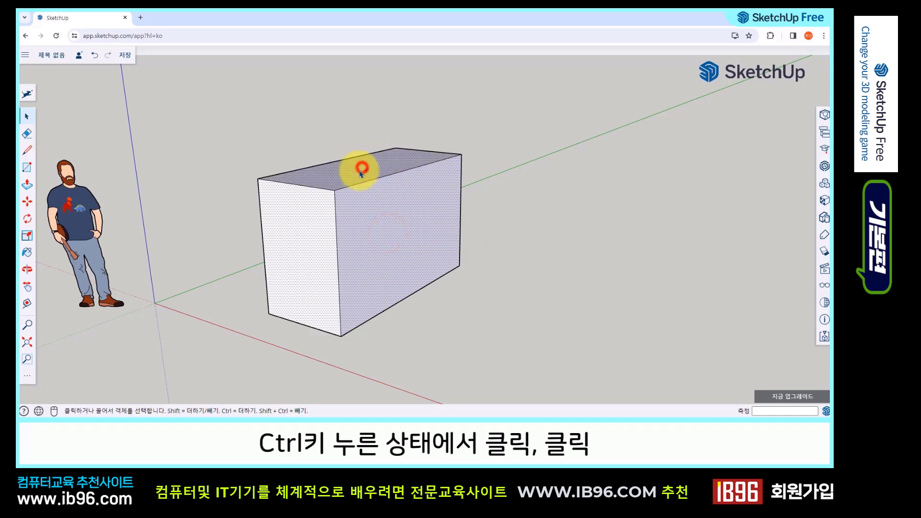
ctrl+click(343, 186)
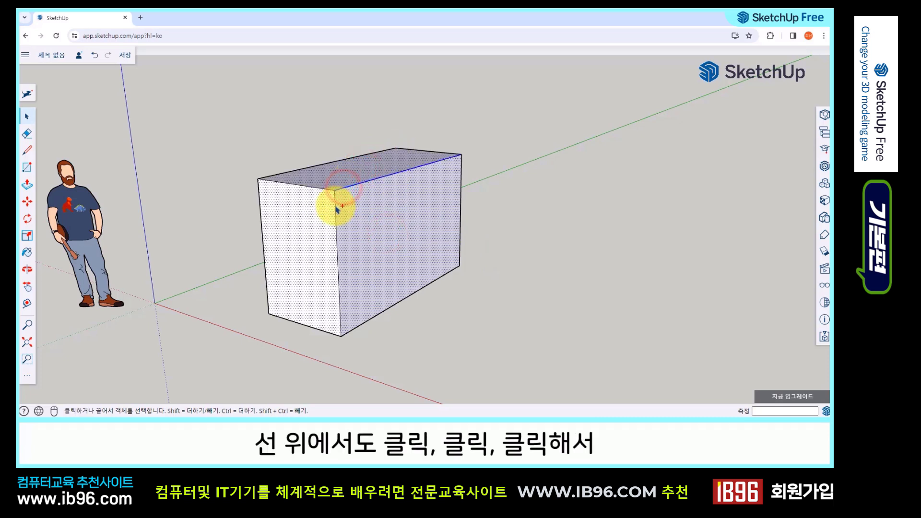
ctrl+click(336, 205)
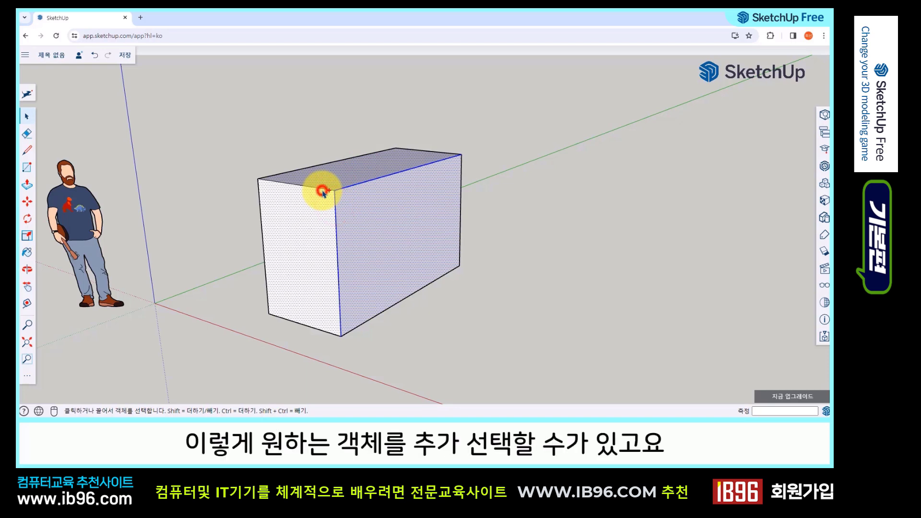
ctrl+click(324, 188)
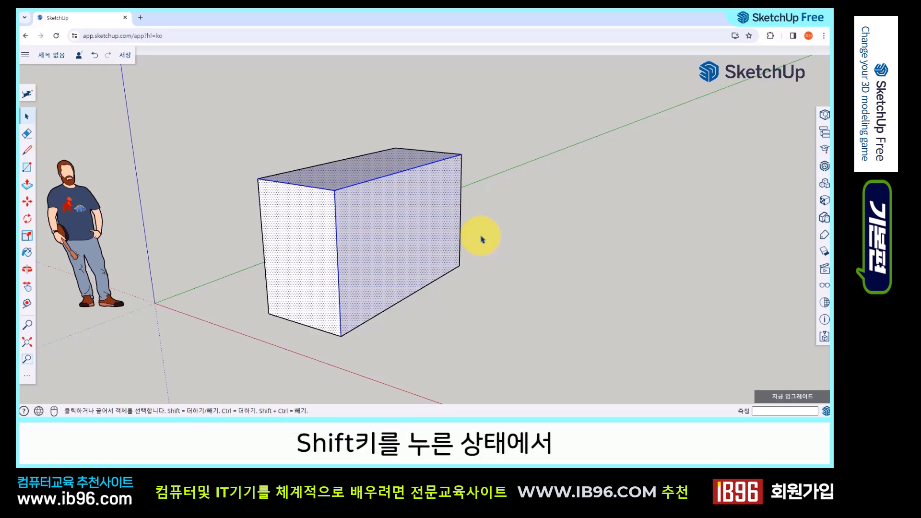
Remove the three corner edges from the selection one by one, keeping the faces selected, and deselect everything.
shift+click(371, 181)
shift+click(316, 187)
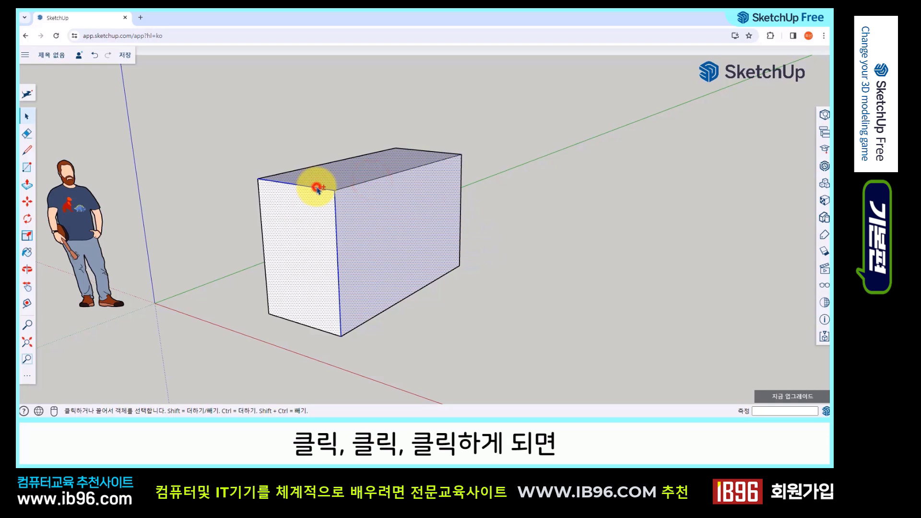
shift+click(336, 205)
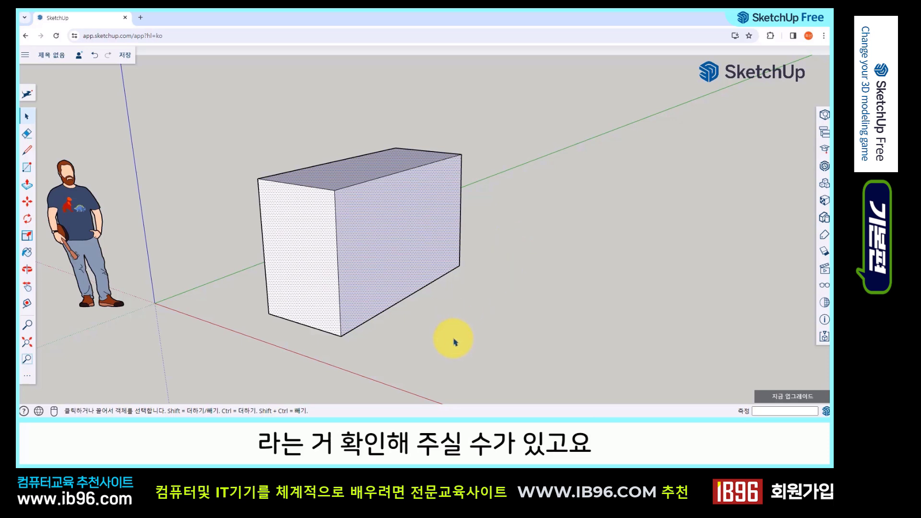
click(496, 224)
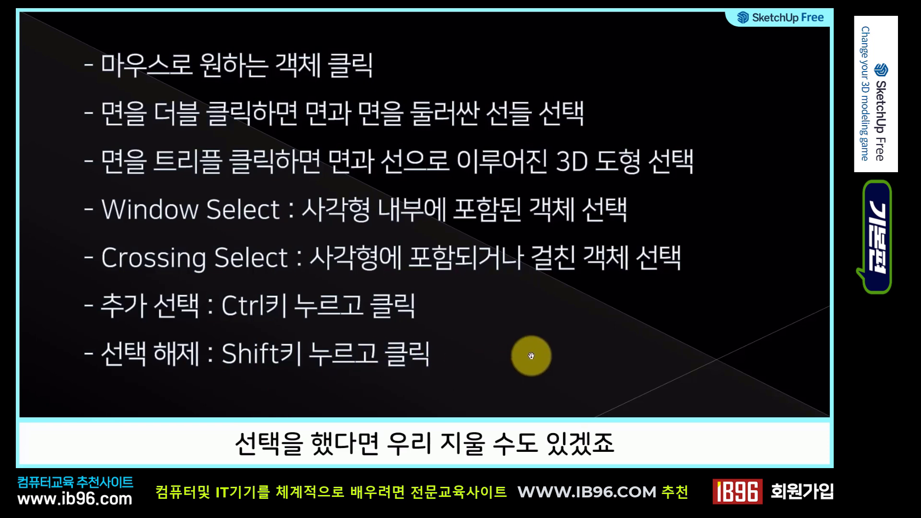
click(530, 355)
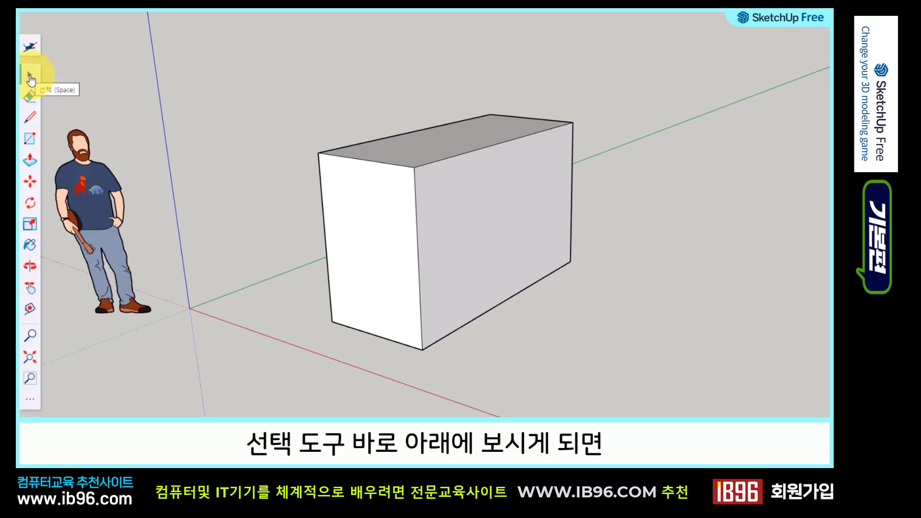
Erase the white end face's upper edge and its vertical corner edge with the Eraser, and undo both erasures.
click(30, 98)
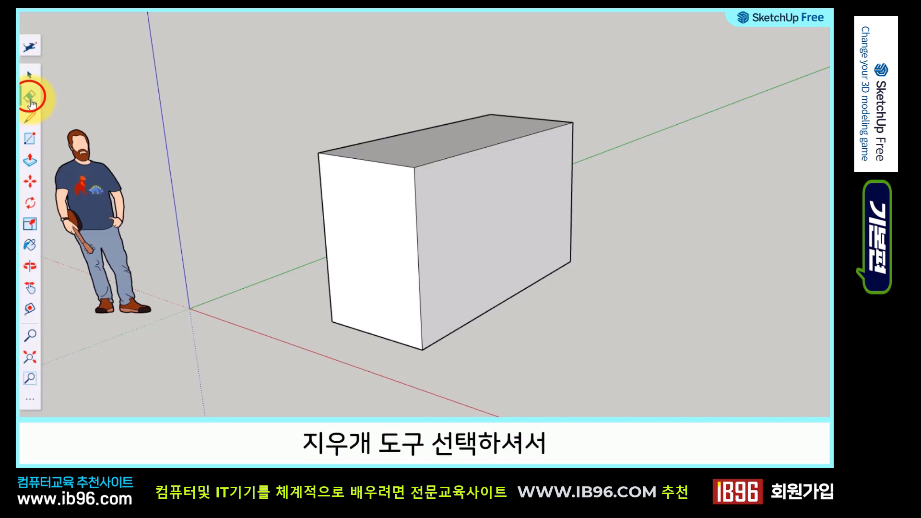
click(354, 153)
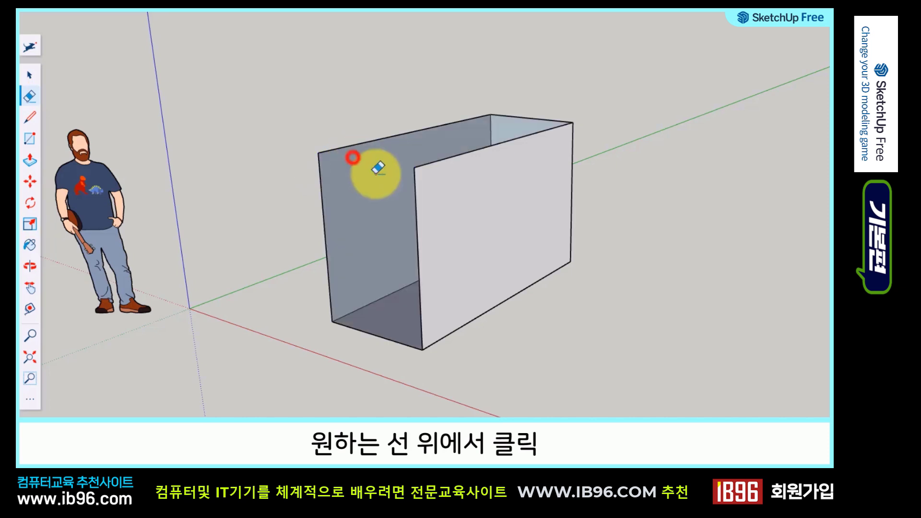
click(416, 199)
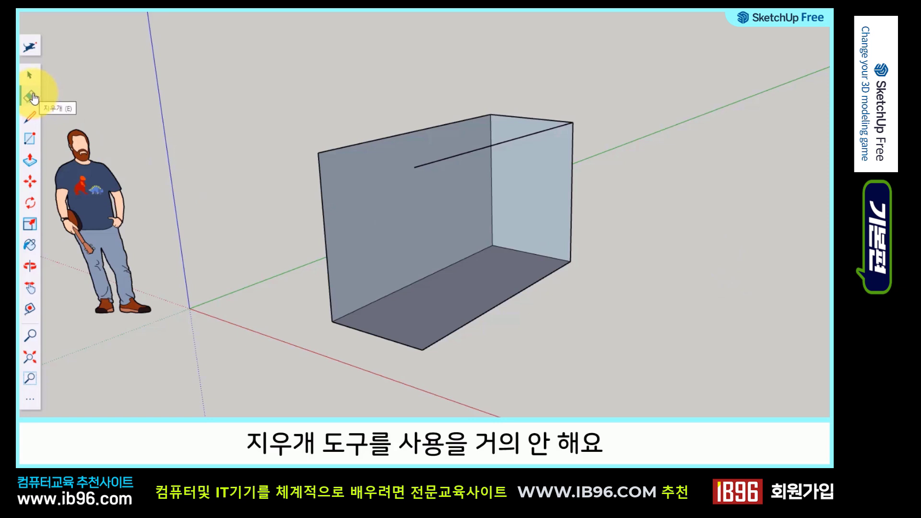
key(ctrl+z)
key(ctrl+z)
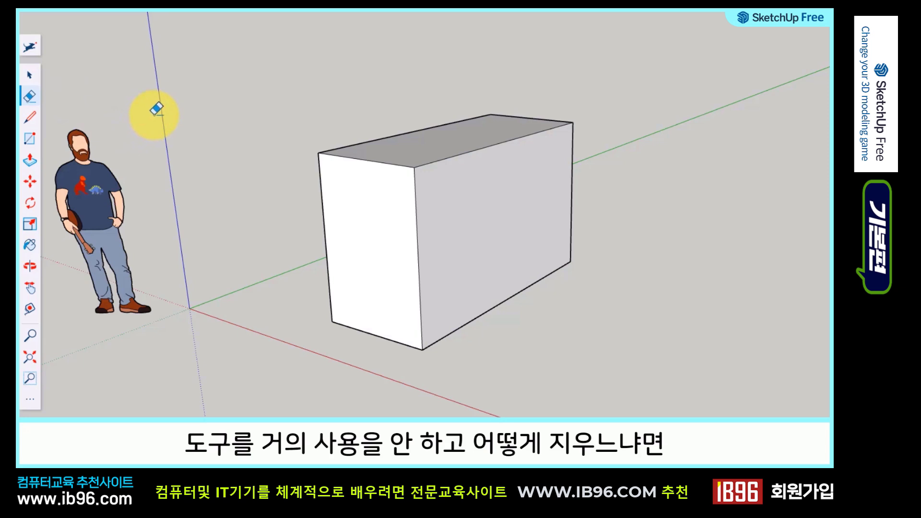
Try deleting the end face's upper edge and the long side face by selecting them, and undo to restore the box.
click(30, 75)
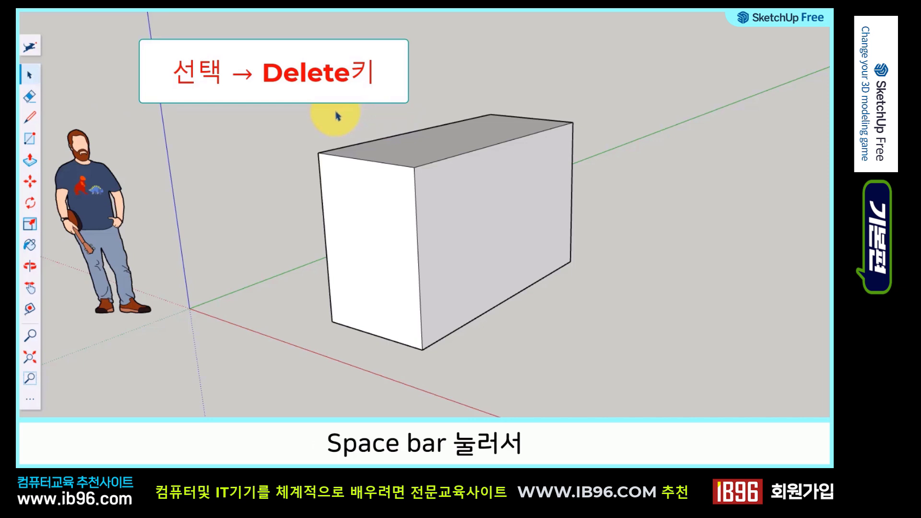
click(390, 163)
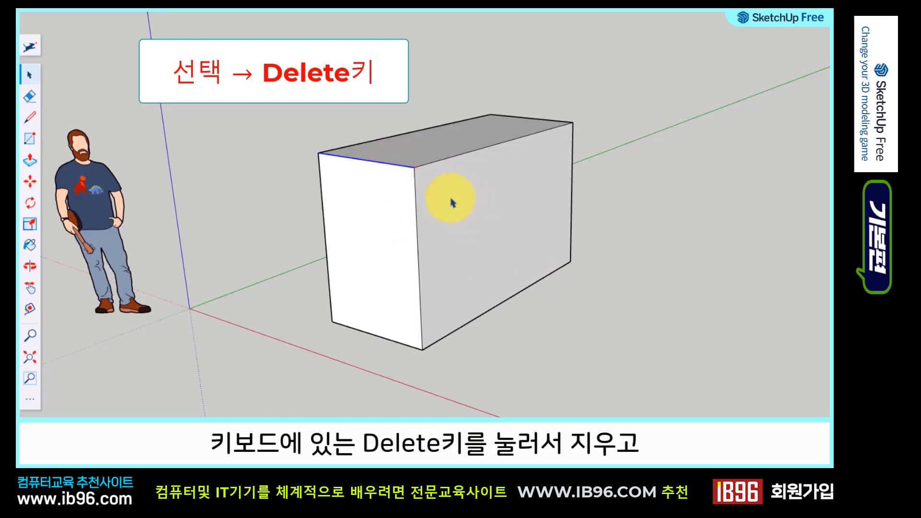
key(Delete)
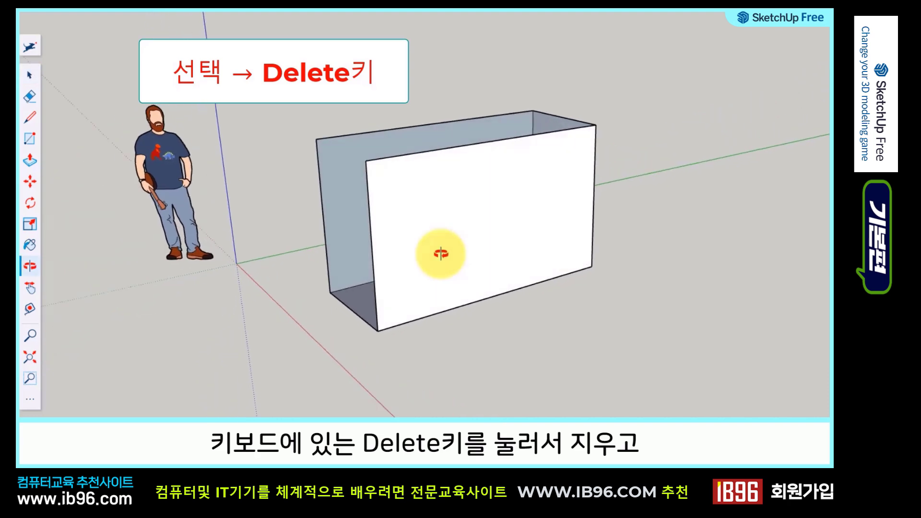
click(456, 217)
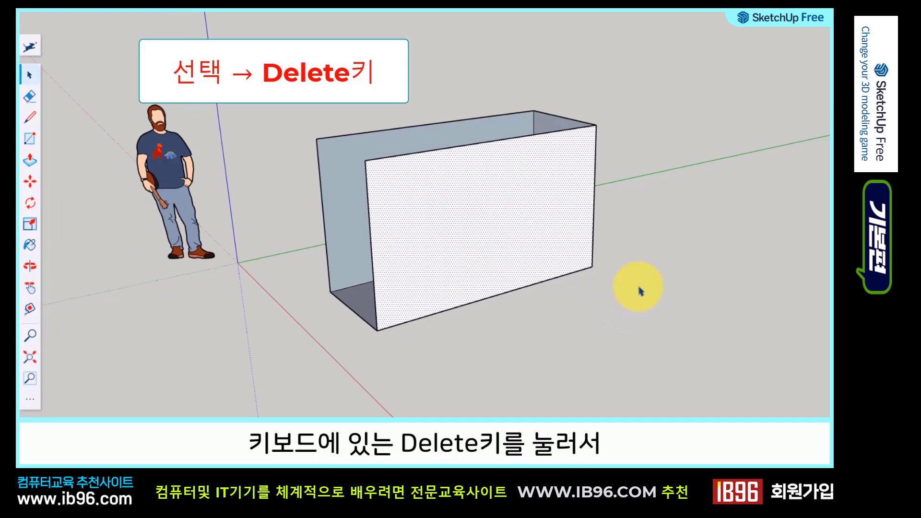
key(Delete)
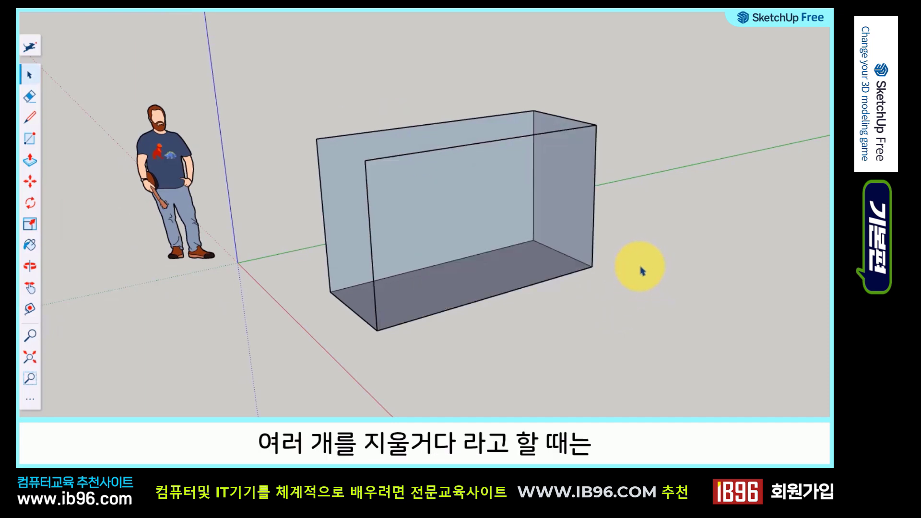
key(ctrl+z)
middle_drag(448, 248, 520, 267)
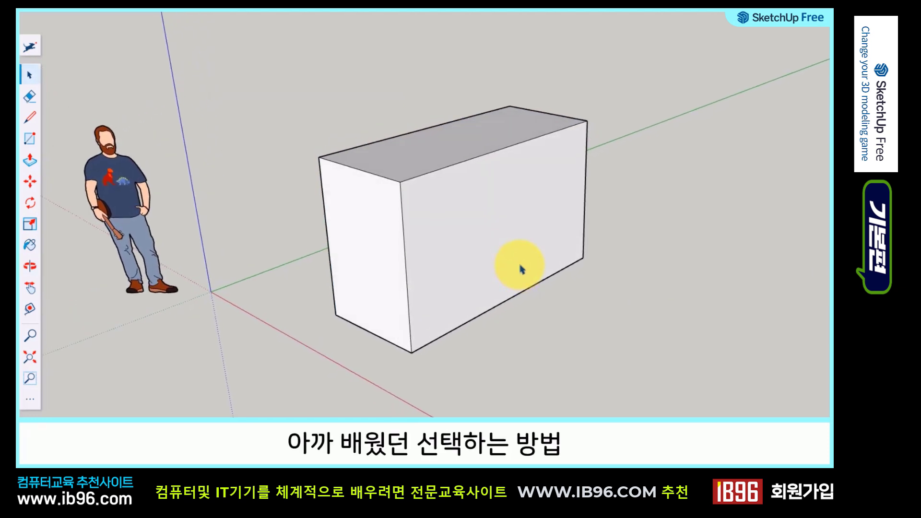
Select all six faces of the box, including the hidden and bottom ones, and delete them to keep only the edges.
click(487, 253)
ctrl+click(370, 230)
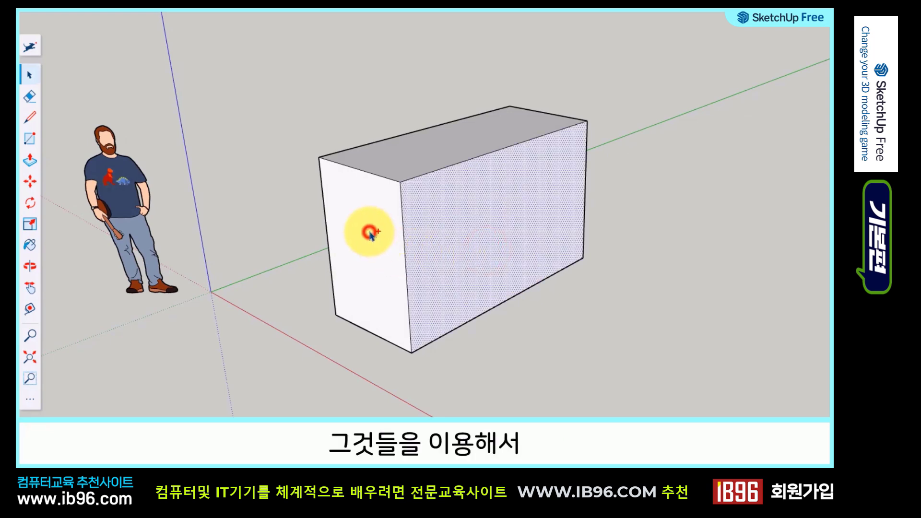
ctrl+click(424, 158)
mouse_move(413, 266)
middle_down()
mouse_move(481, 255)
mouse_move(724, 251)
mouse_move(465, 251)
mouse_move(401, 269)
middle_up()
ctrl+click(401, 269)
middle_drag(565, 353, 539, 222)
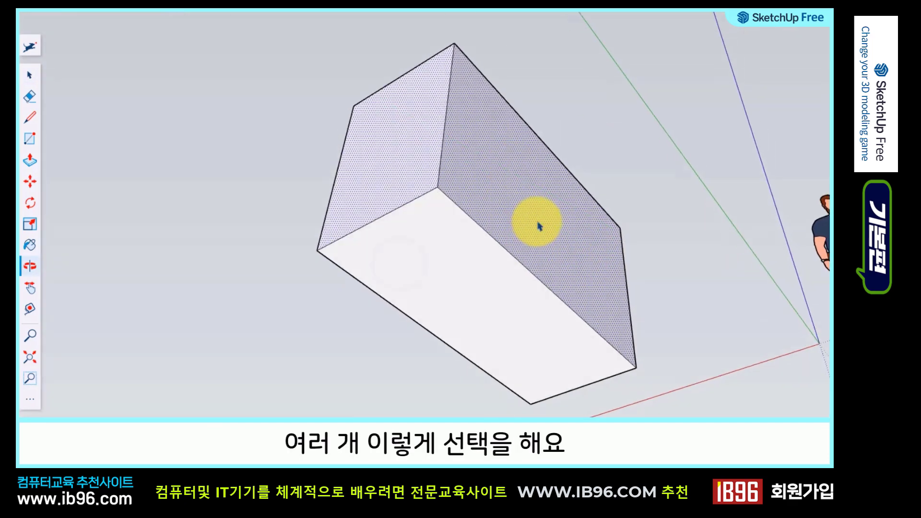
ctrl+click(479, 287)
middle_drag(480, 287, 528, 259)
scroll(657, 328, up, 2)
scroll(693, 348, down, 2)
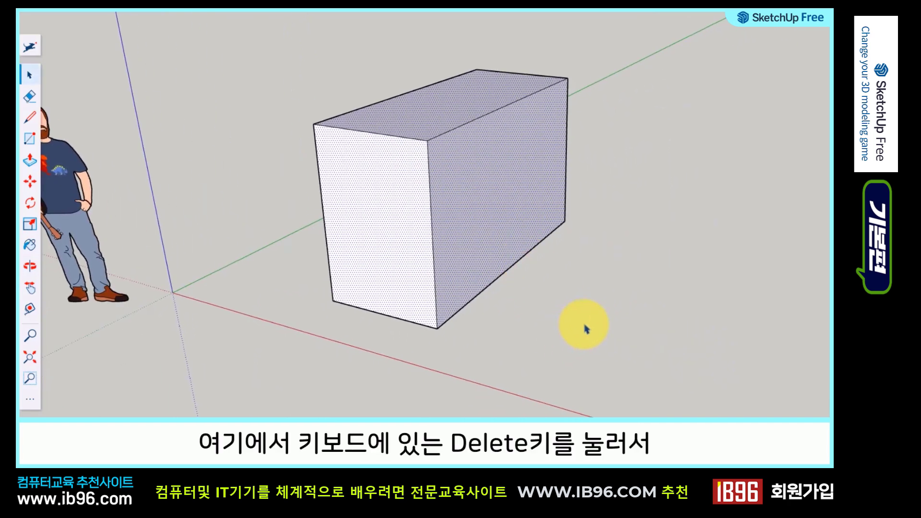
key(Delete)
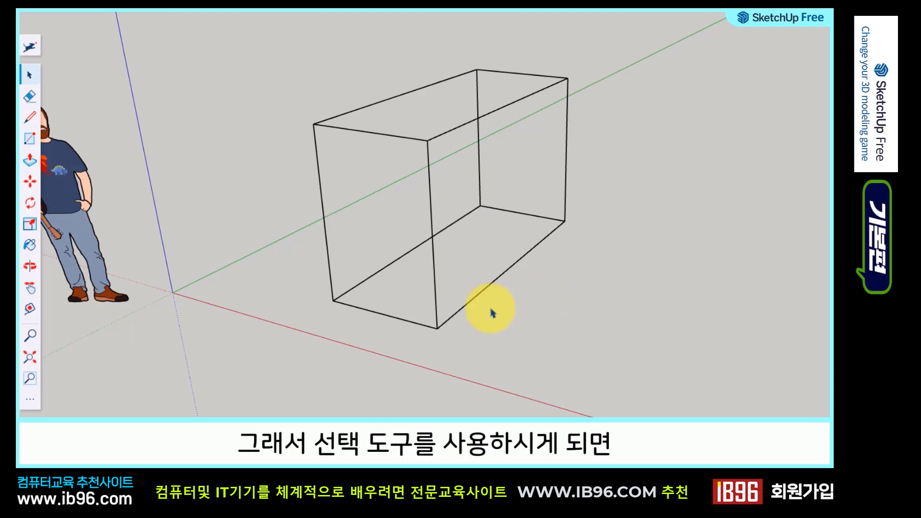
Select the whole rectangle, face and edges, with a Window selection that fully encloses it.
click(27, 77)
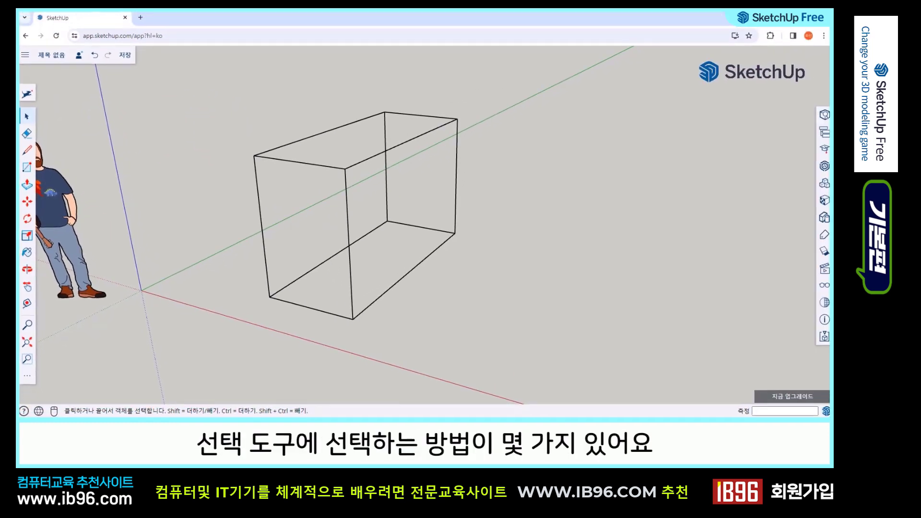
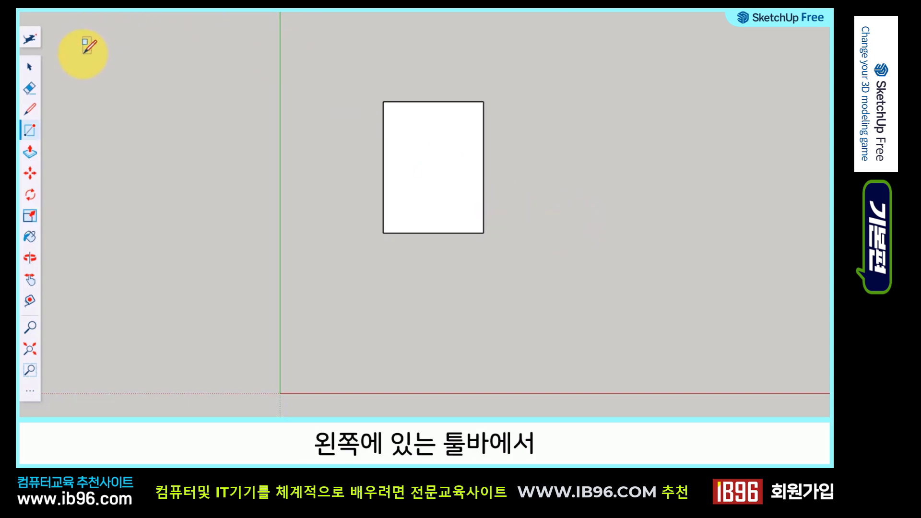
click(31, 69)
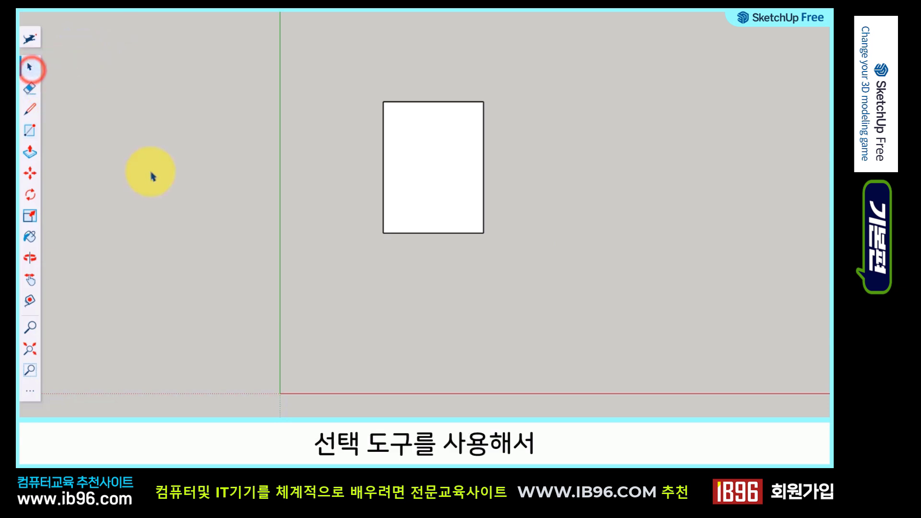
click(438, 172)
drag(345, 65, 531, 264)
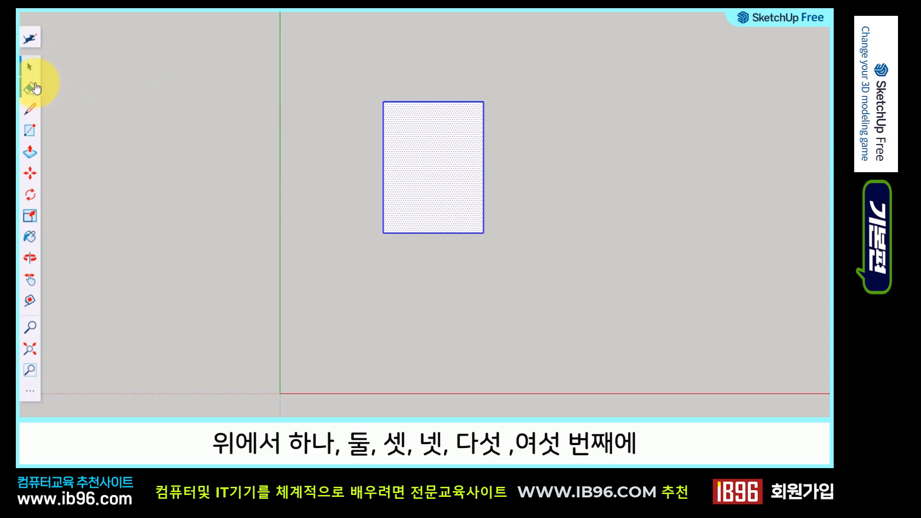
Move the selected rectangle up and away from the green axis, using a base point picked below it.
click(30, 177)
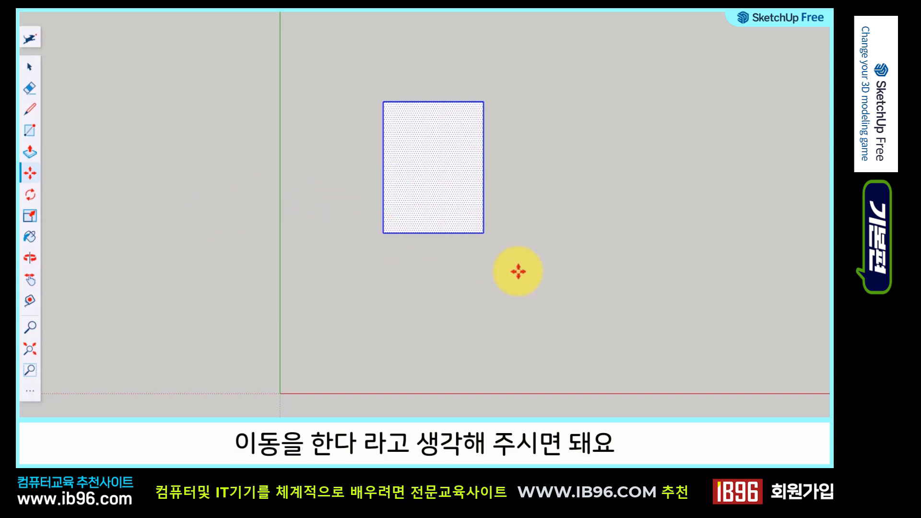
shift+middle_drag(514, 284, 382, 249)
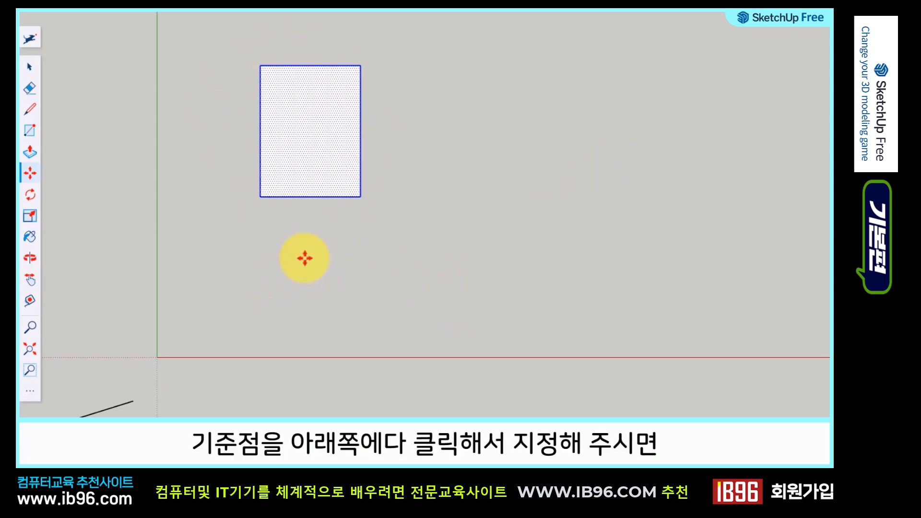
click(305, 258)
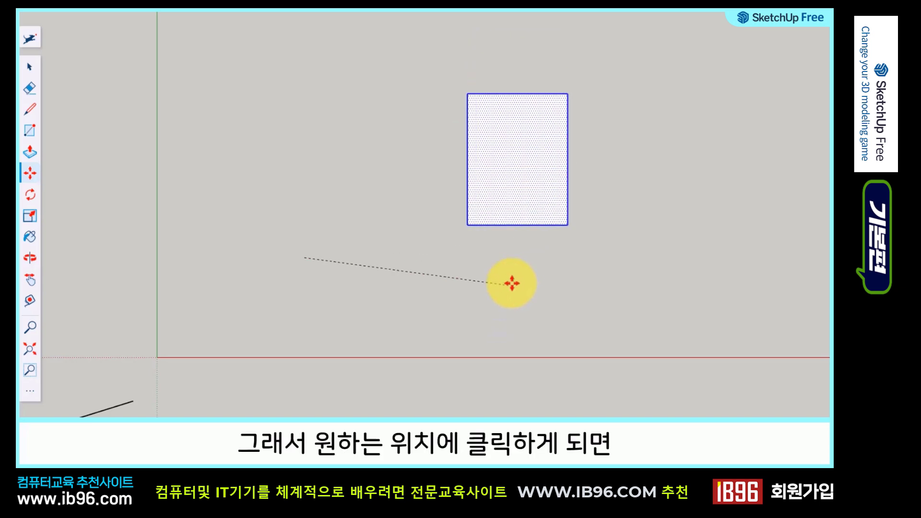
click(526, 211)
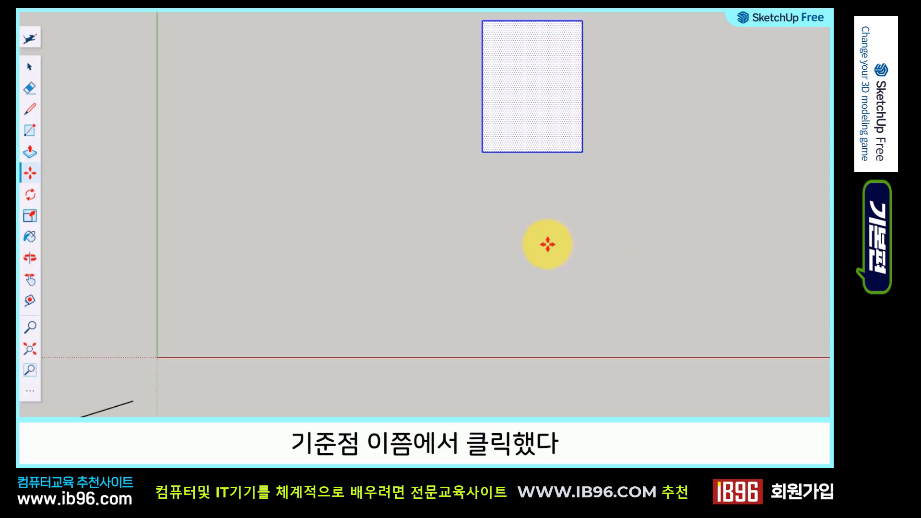
Move the selected rectangle back toward the green axis, using a base point picked below it.
click(548, 244)
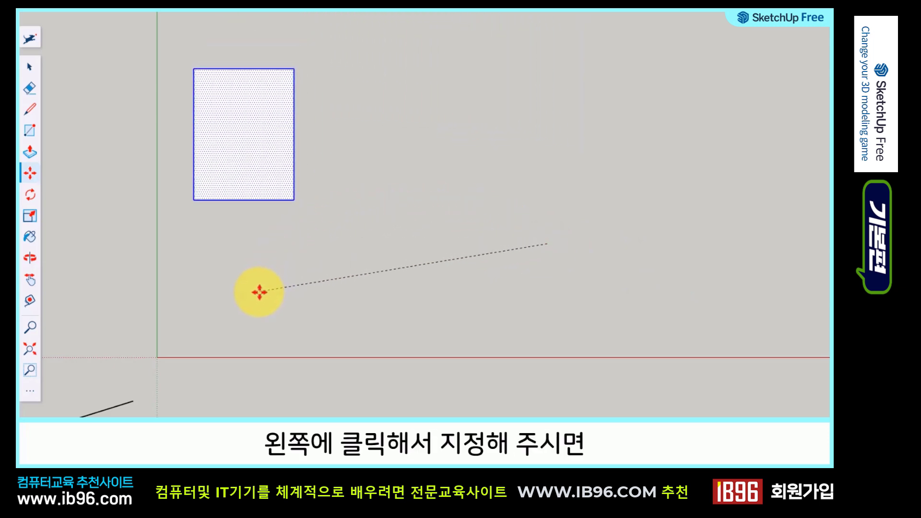
click(269, 289)
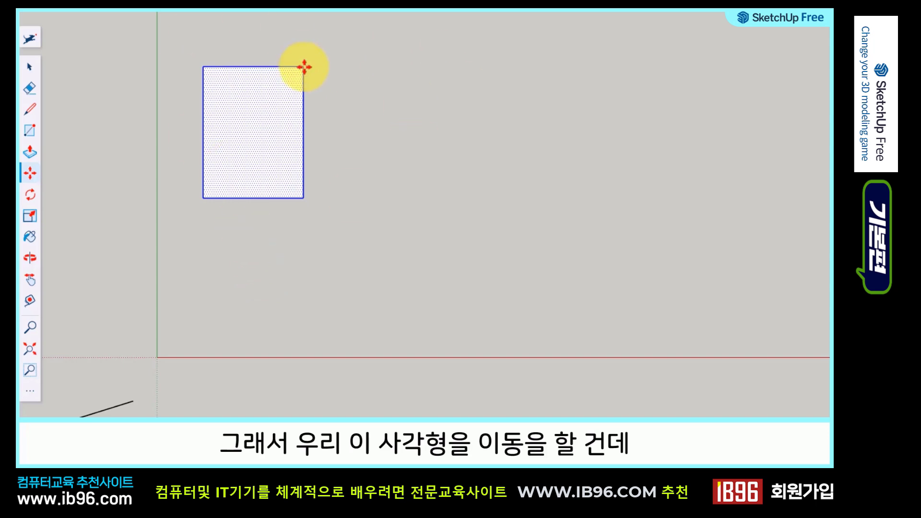
Try moving the selected rectangle along the red axis in an angled 3D view, from a base point below it.
scroll(350, 315, down, 2)
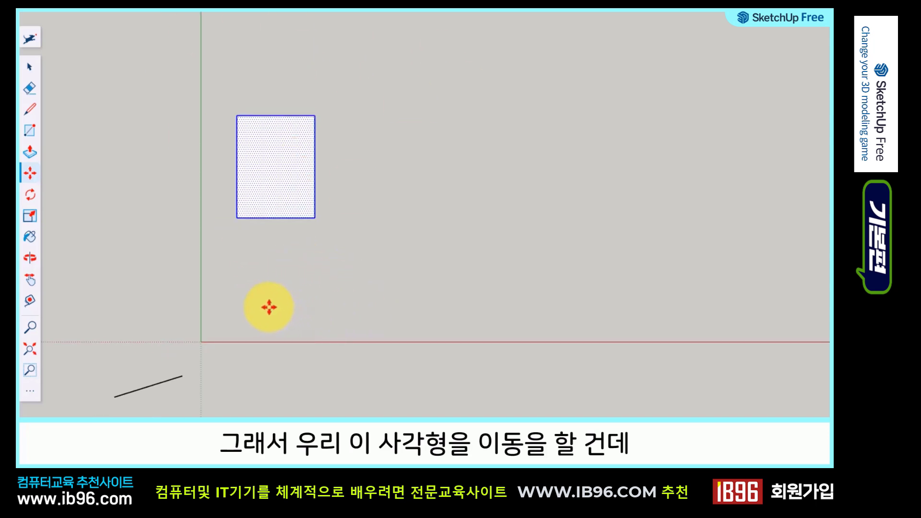
key(o)
drag(267, 307, 228, 134)
middle_drag(227, 135, 203, 202)
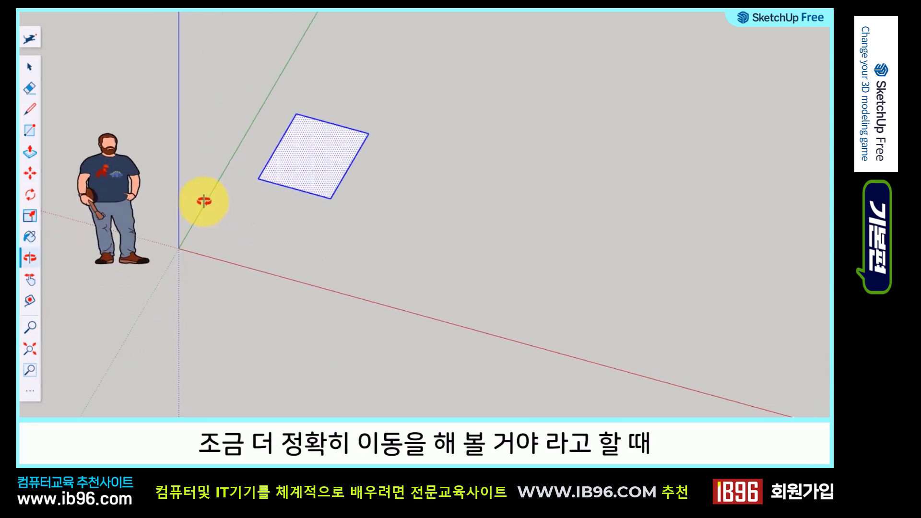
scroll(253, 208, up, 2)
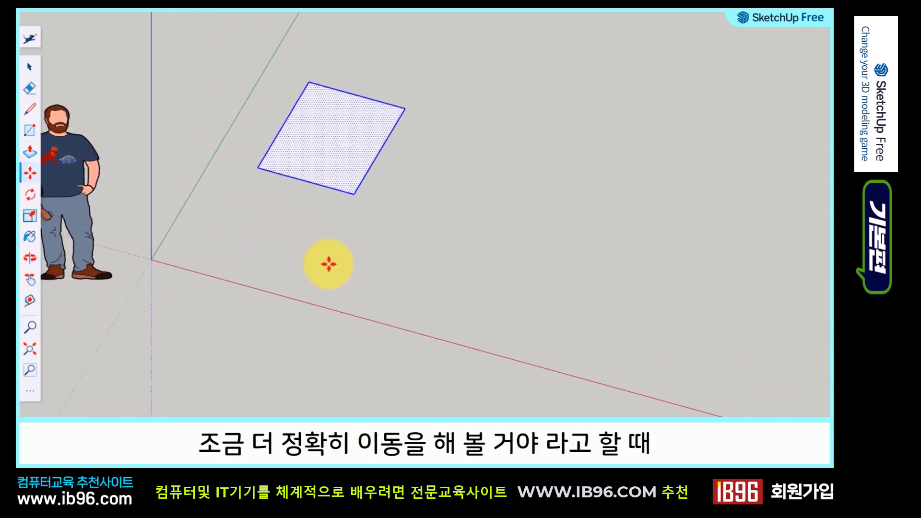
middle_drag(275, 245, 405, 243)
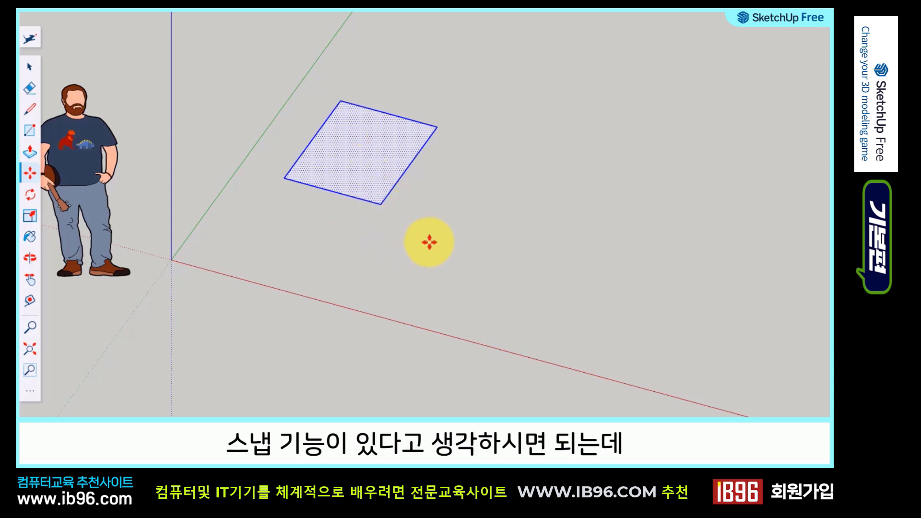
click(309, 219)
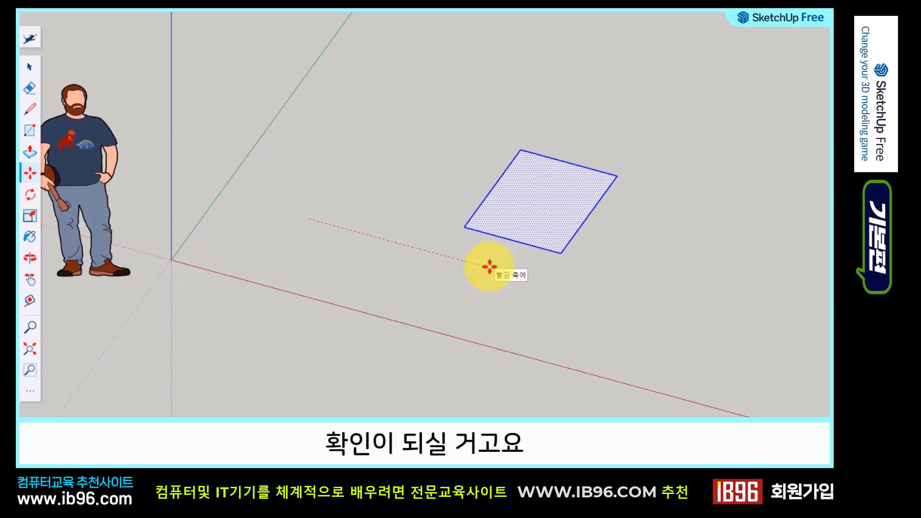
drag(489, 266, 385, 117)
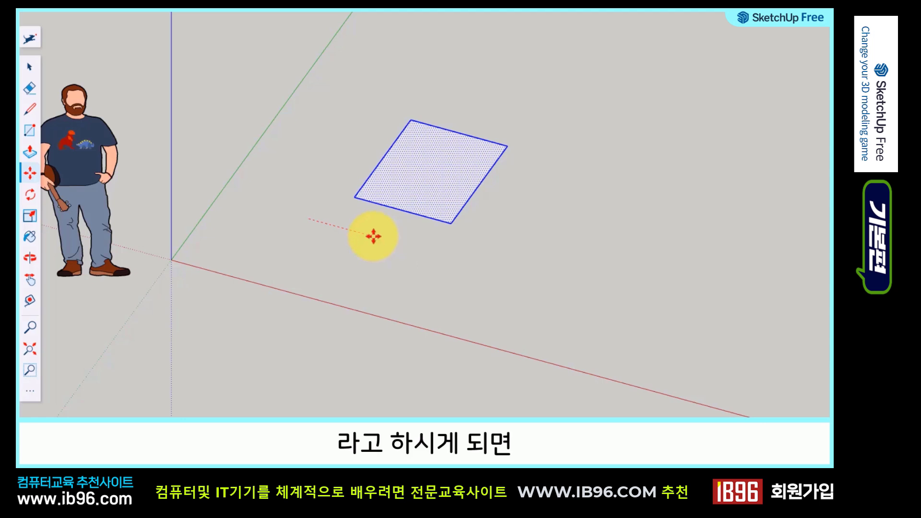
key(Escape)
key(Escape)
Select the whole rectangle and move it exactly 1000 mm along the red axis.
click(29, 67)
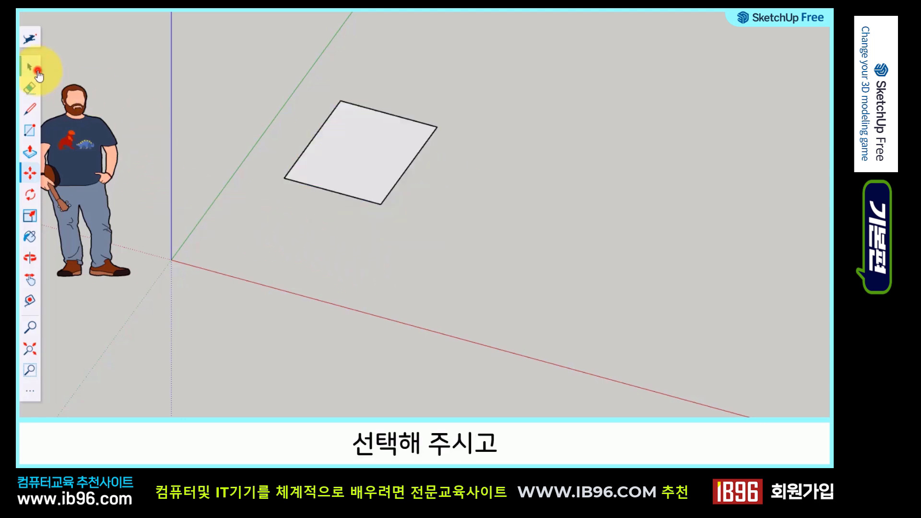
drag(279, 79, 507, 263)
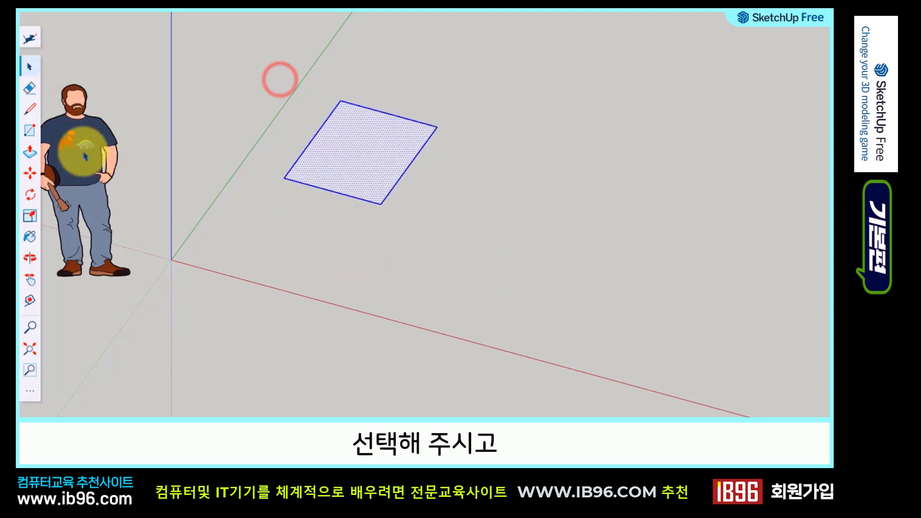
click(30, 173)
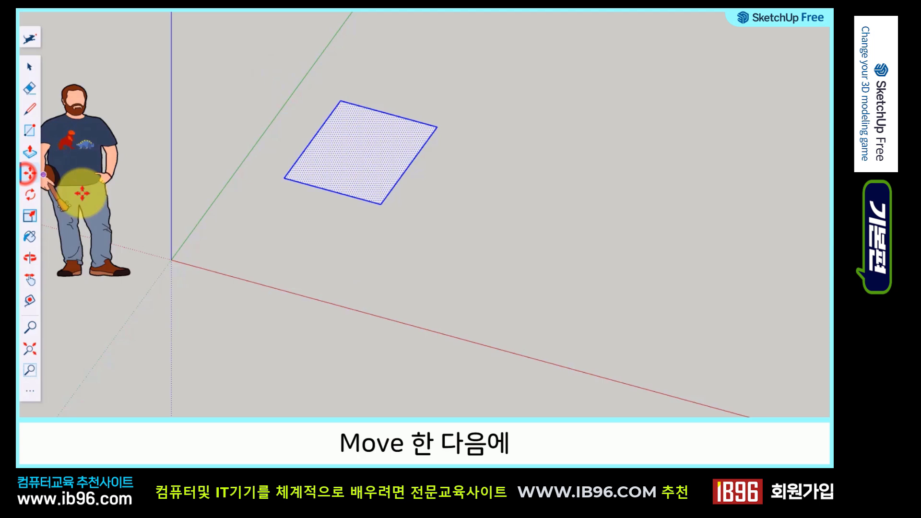
click(309, 212)
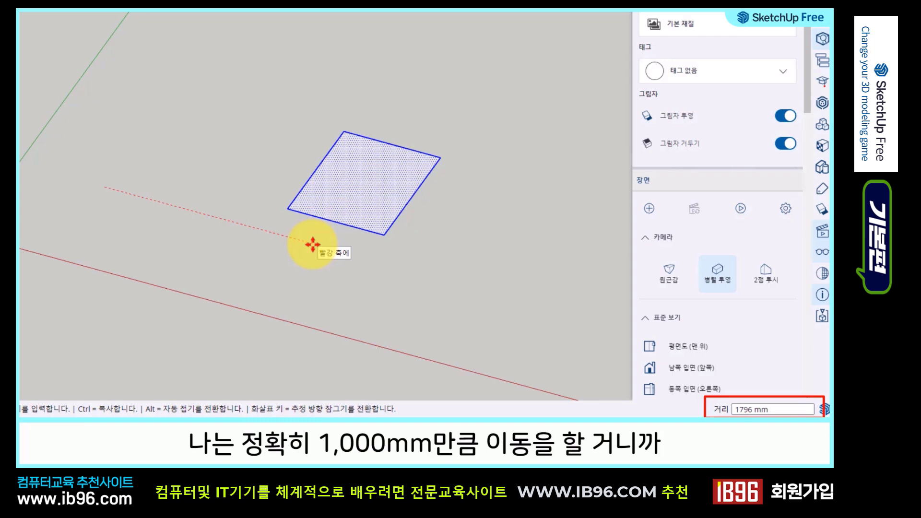
text(1000)
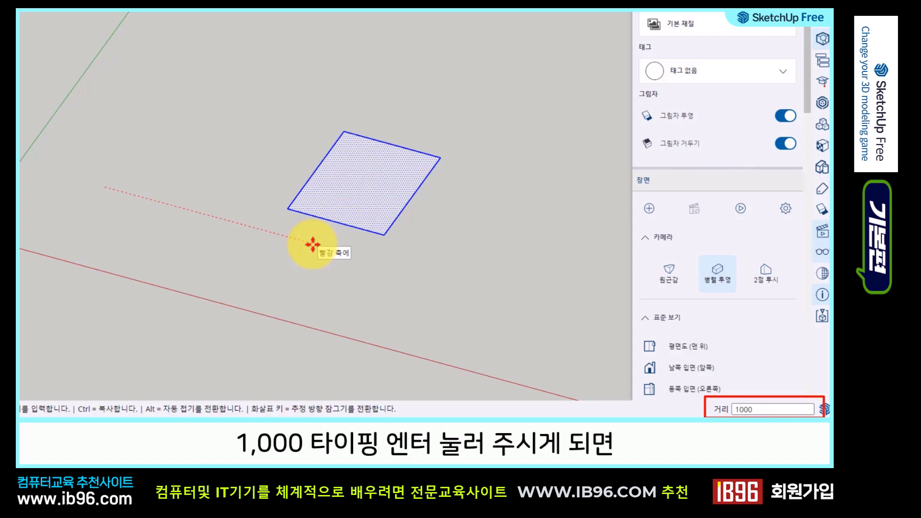
key(Return)
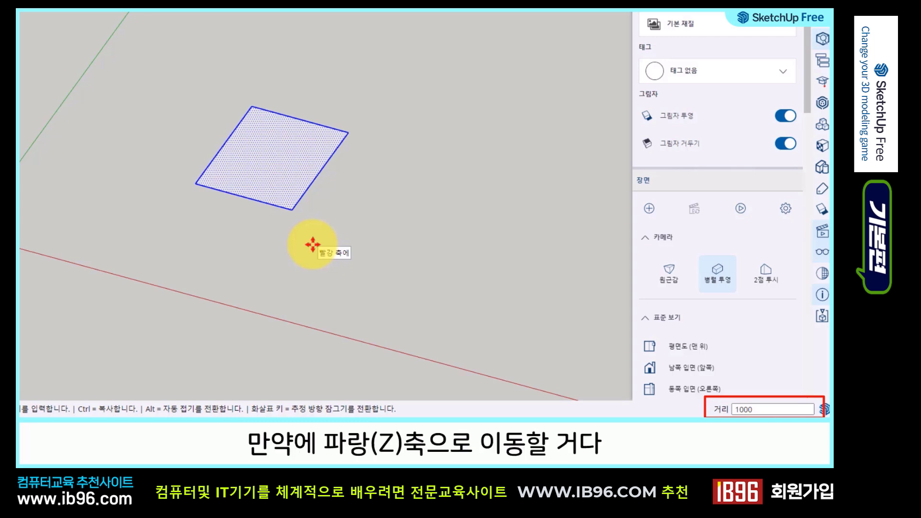
Move the rectangle 500 mm up along the blue axis.
click(169, 221)
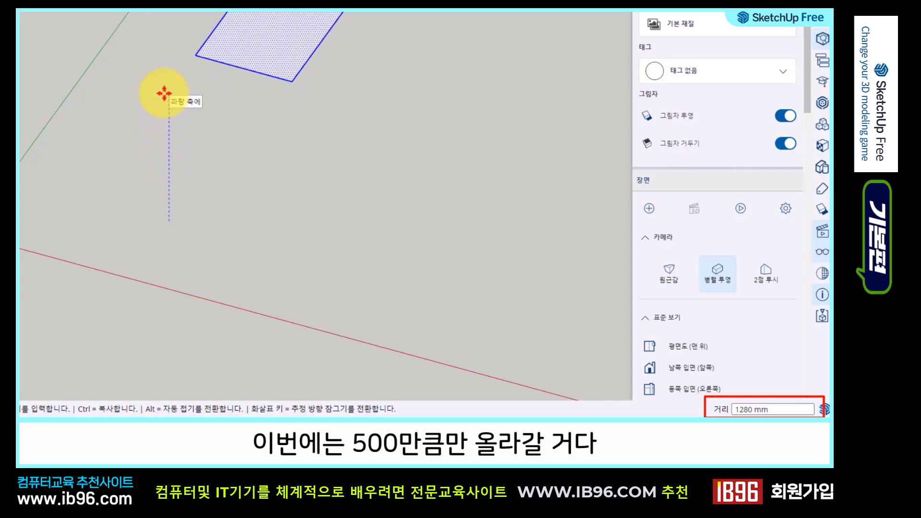
text(50)
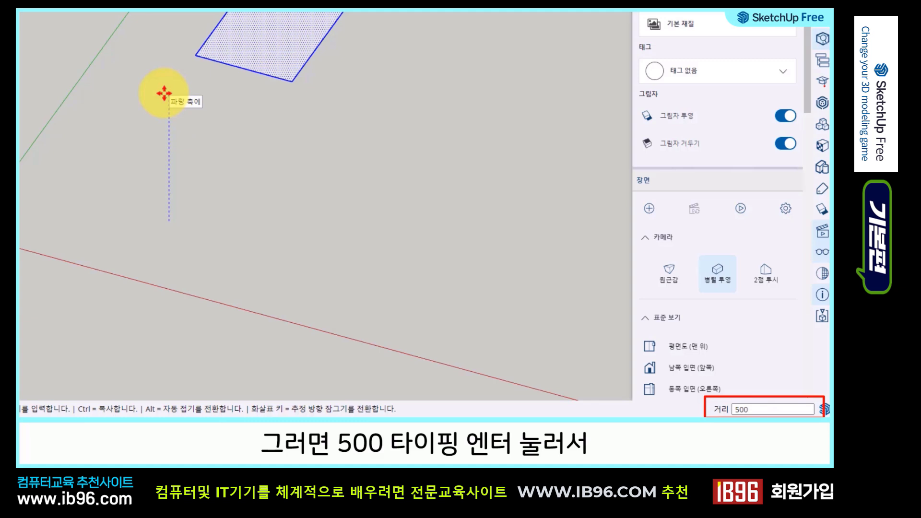
text(0)
key(Return)
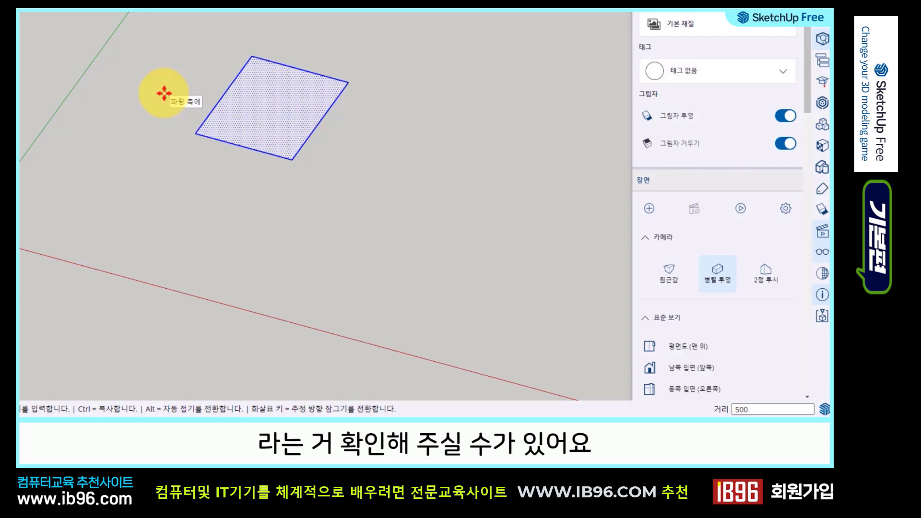
Select the whole rectangle, face and edges, and delete it.
key(space)
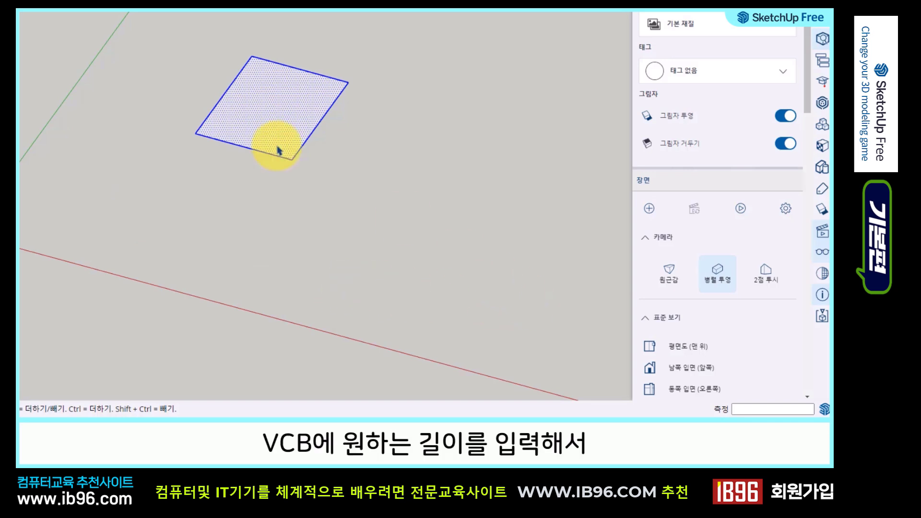
drag(127, 13, 409, 222)
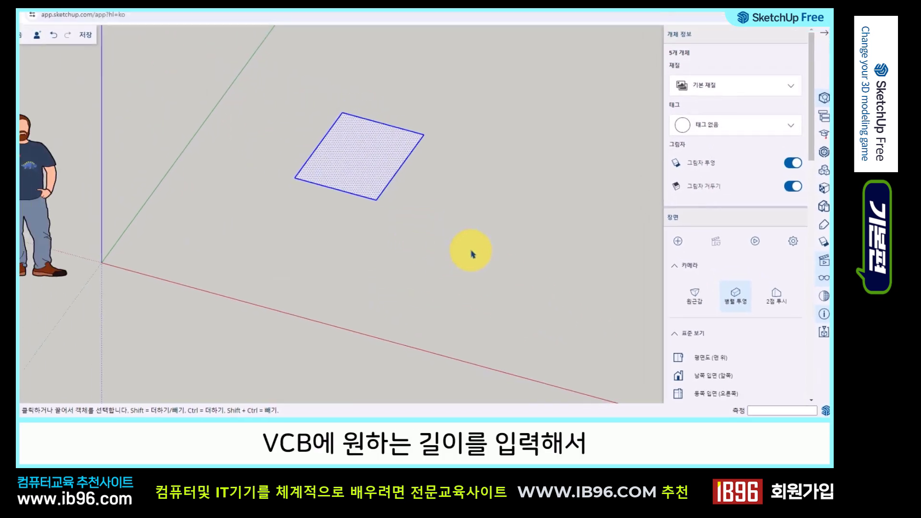
key(Delete)
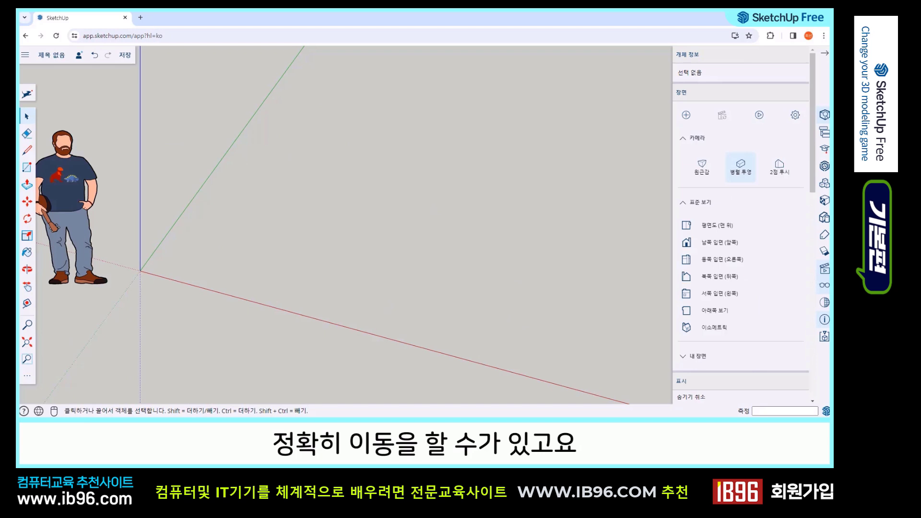
Draw a new freehand rectangle on the ground between the green and red axes.
middle_drag(257, 302, 48, 185)
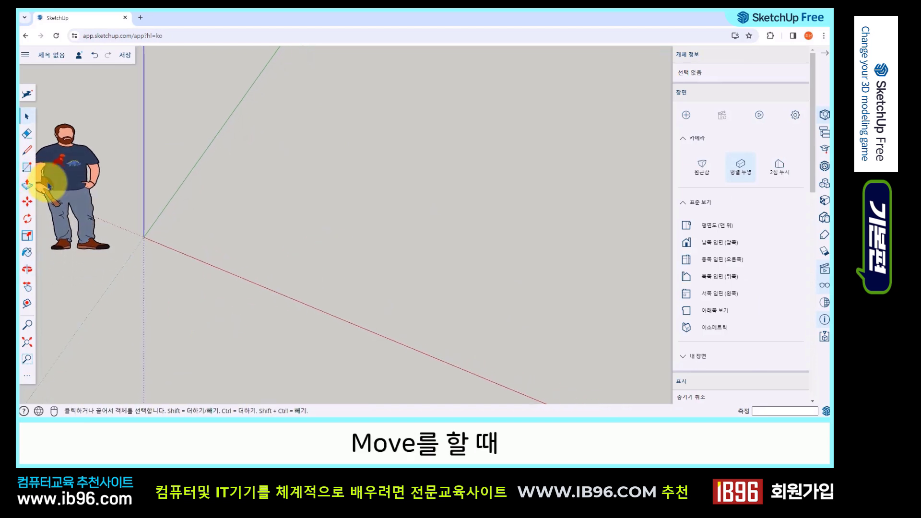
click(26, 165)
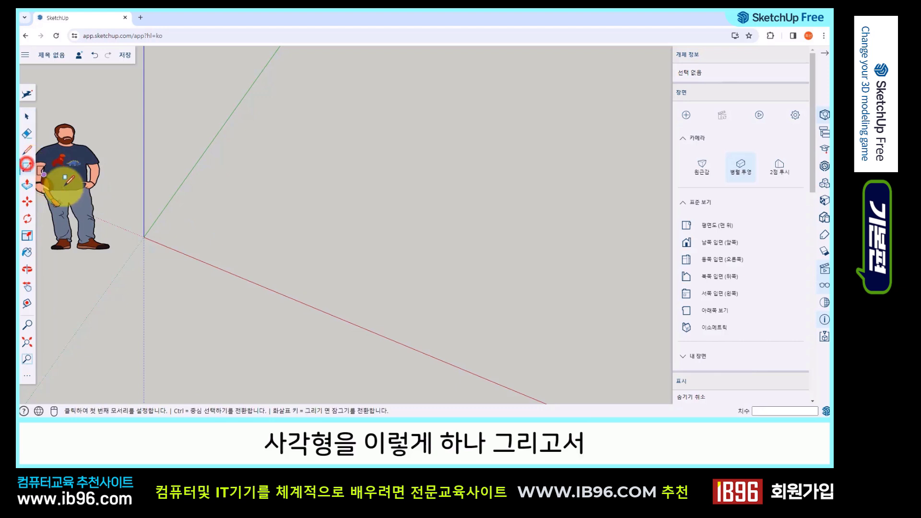
click(201, 209)
click(326, 186)
scroll(216, 251, up, 1)
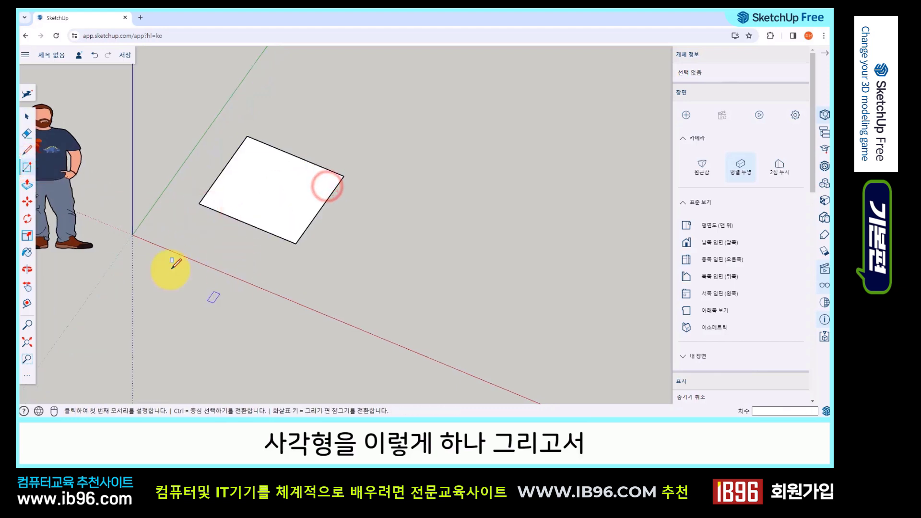
Select the rectangle's face and edges and copy it about 1940 mm along the red axis with the Move tool.
click(26, 115)
double_click(295, 171)
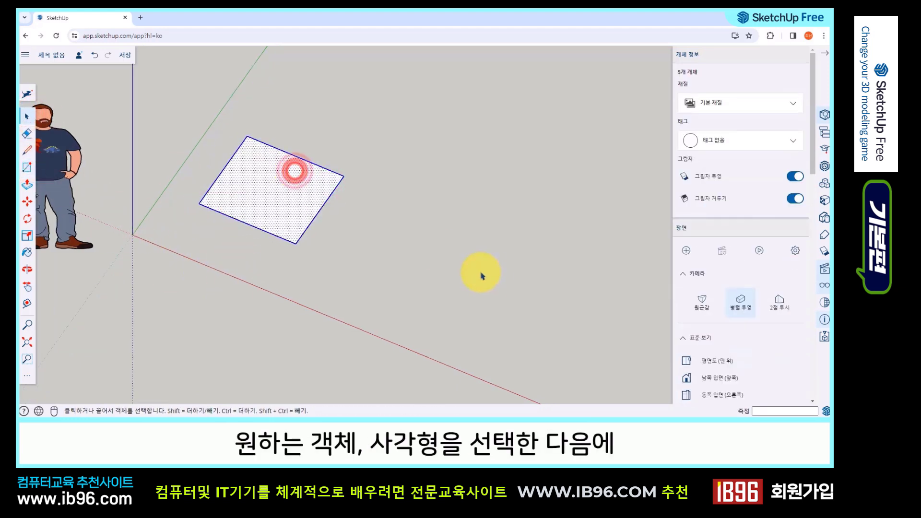
middle_drag(327, 294, 329, 271)
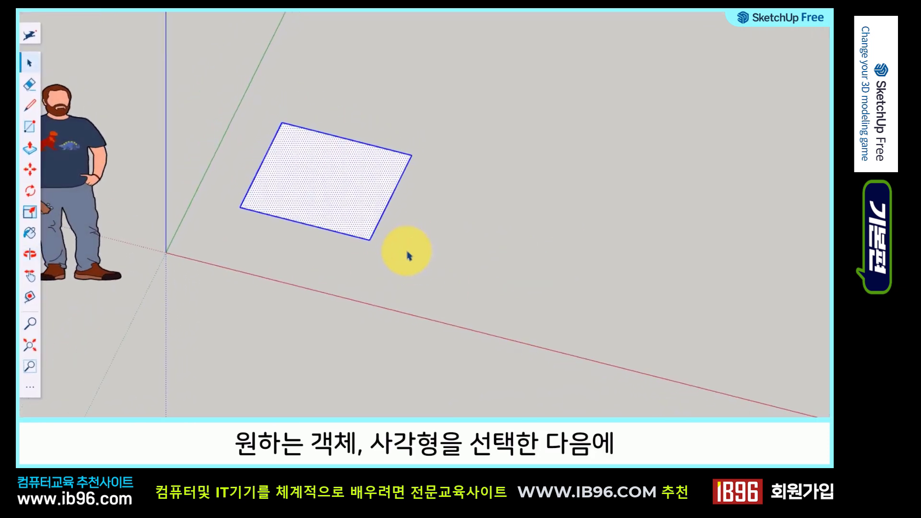
click(30, 171)
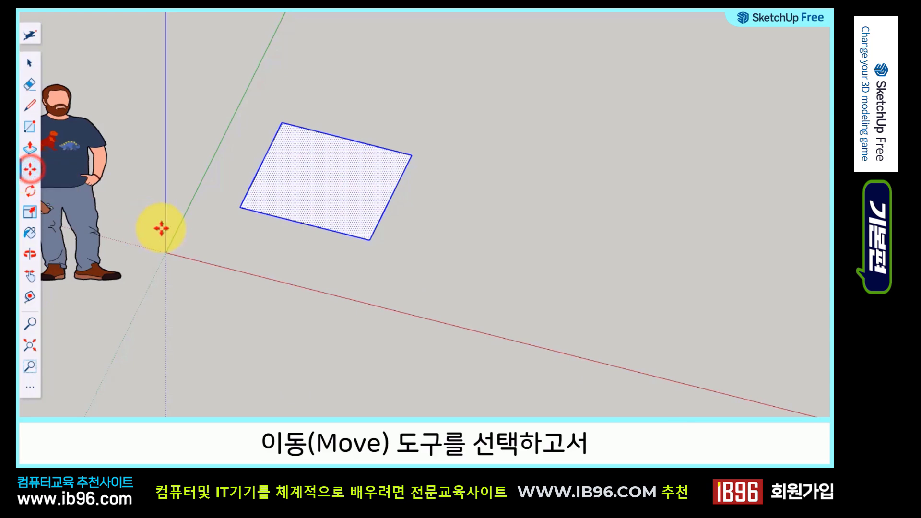
click(266, 245)
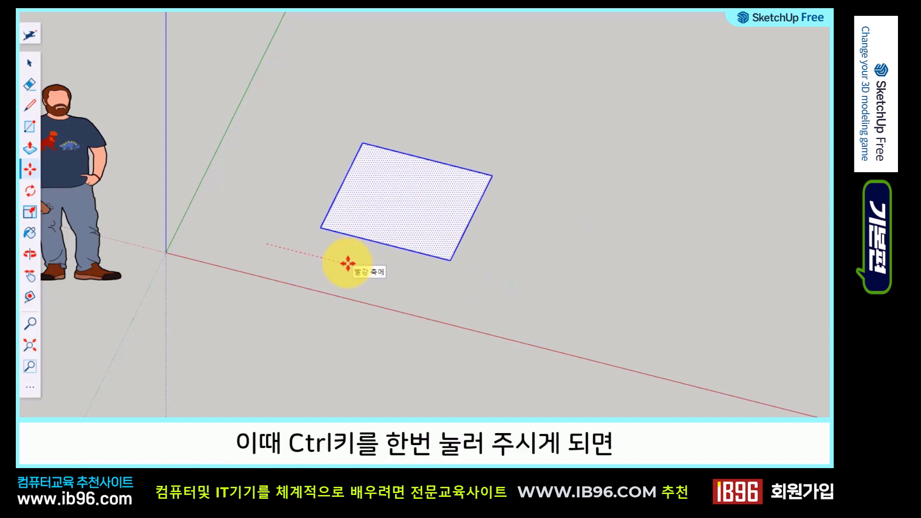
key(ctrl)
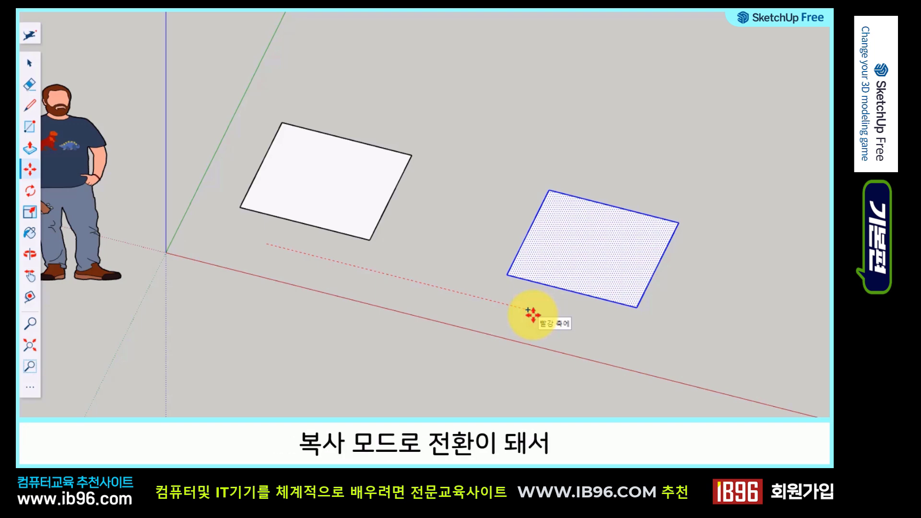
click(531, 314)
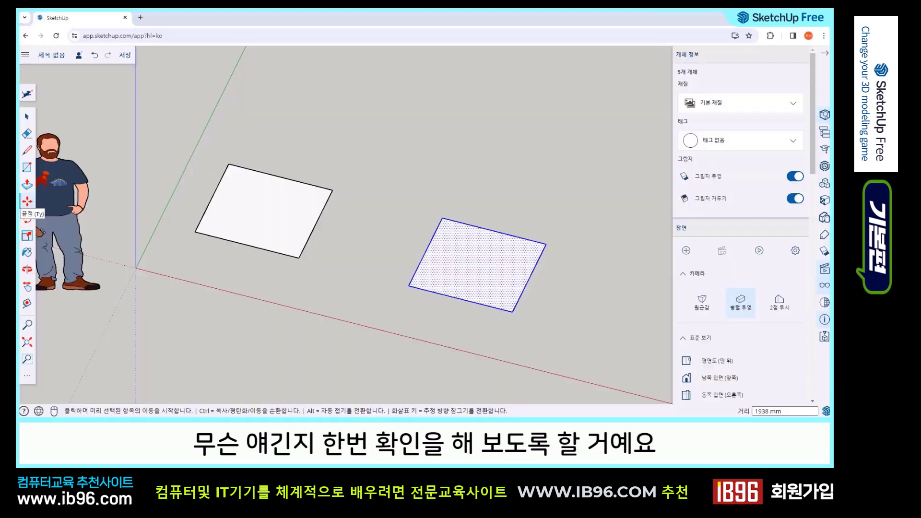
Select both rectangles with one Window selection and delete them.
scroll(175, 199, down, 2)
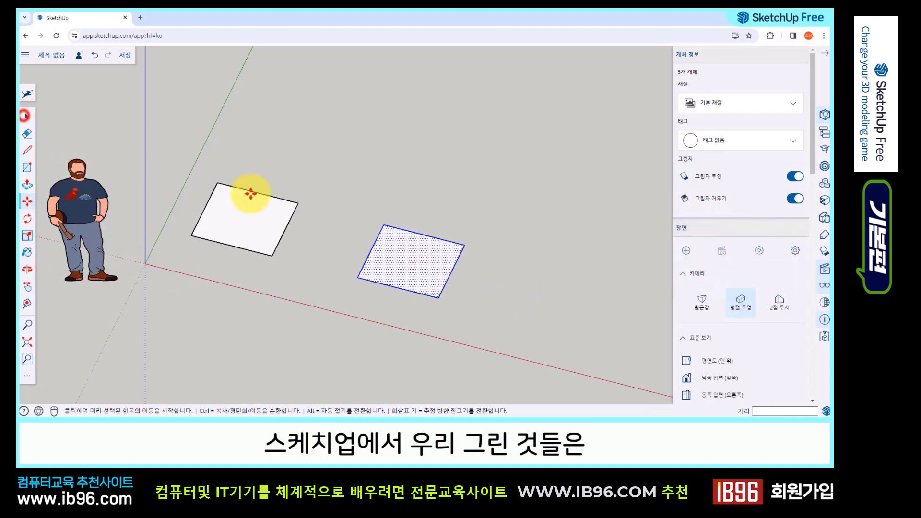
click(27, 116)
drag(164, 159, 551, 366)
key(Delete)
Switch to the top view and draw a freehand rectangle about 531 by 612 mm near the green axis, above the red axis.
key(o)
scroll(227, 261, up, 2)
middle_drag(227, 261, 282, 297)
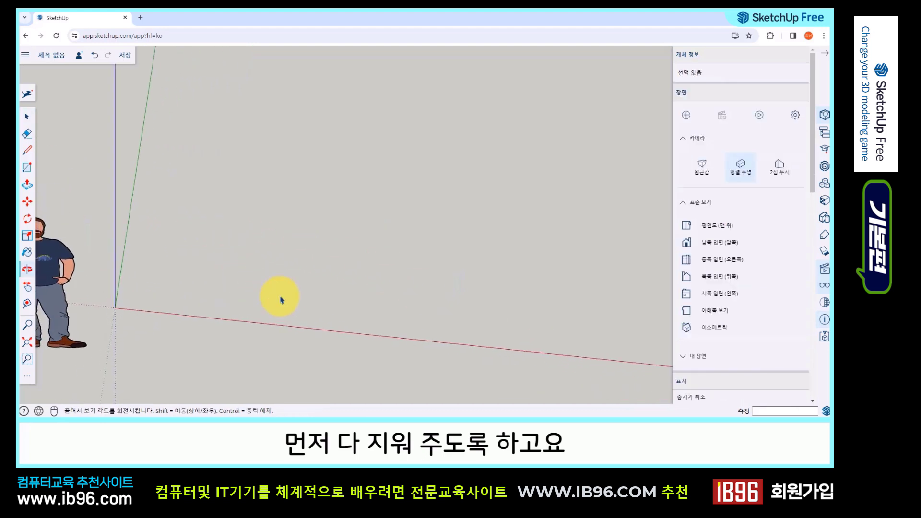
click(721, 222)
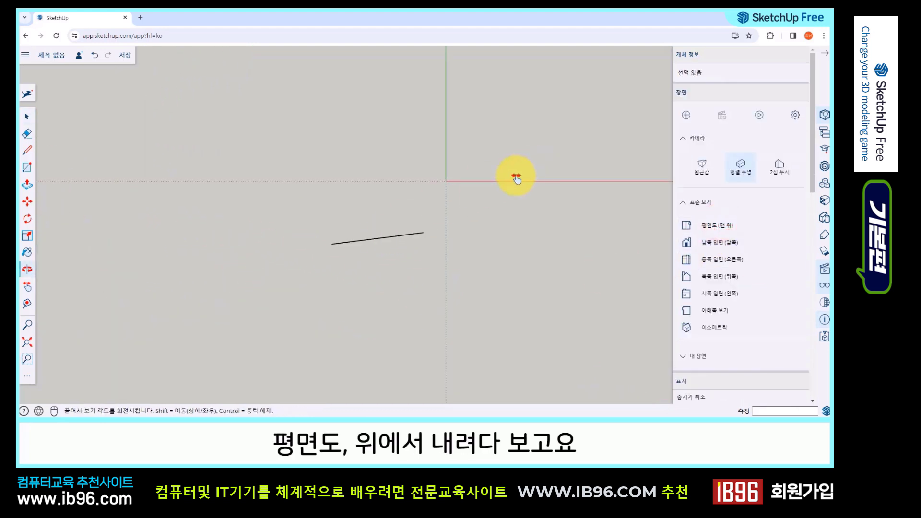
shift+middle_drag(514, 179, 235, 321)
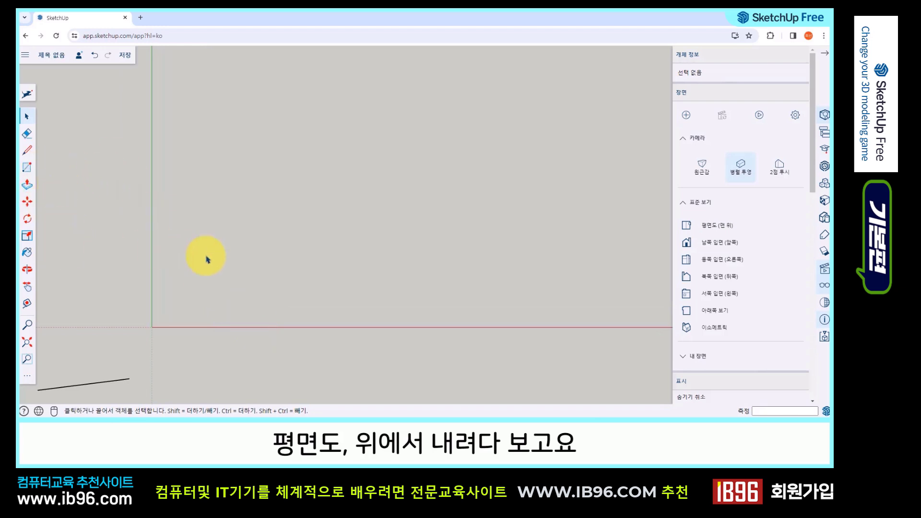
shift+middle_drag(249, 263, 179, 274)
click(27, 169)
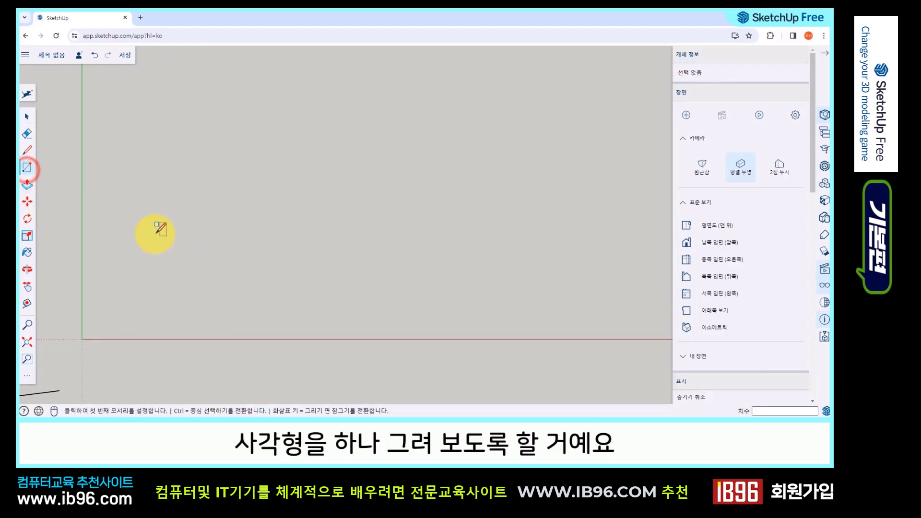
click(120, 229)
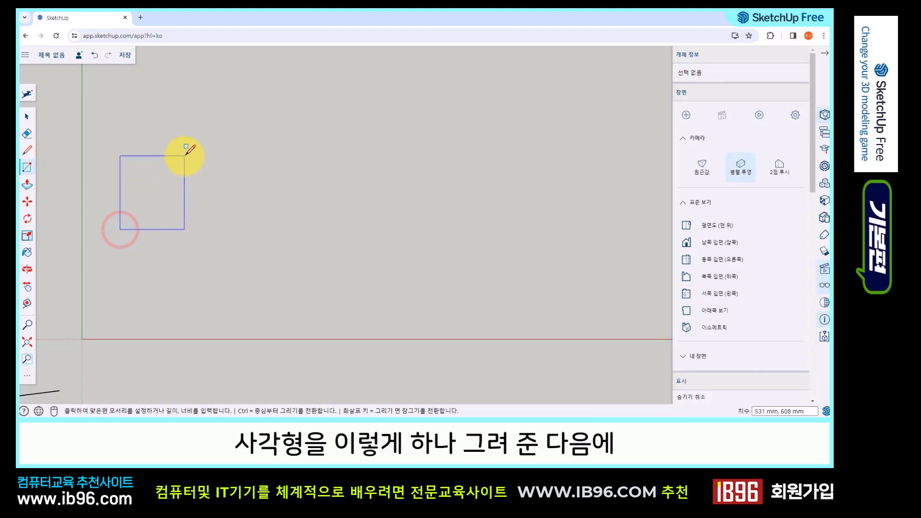
click(185, 156)
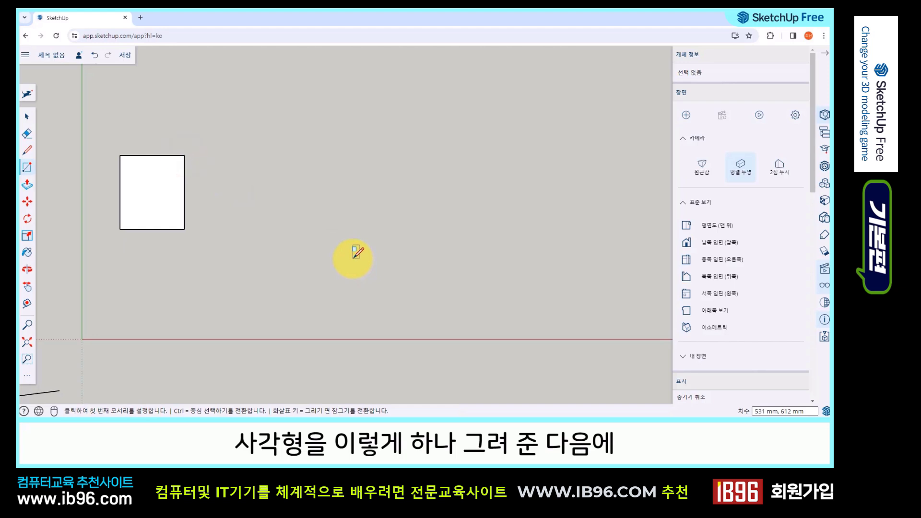
Copy the whole rectangle about 981 mm along the red axis with Move and multiply it with *3 into three evenly spaced copies.
click(26, 117)
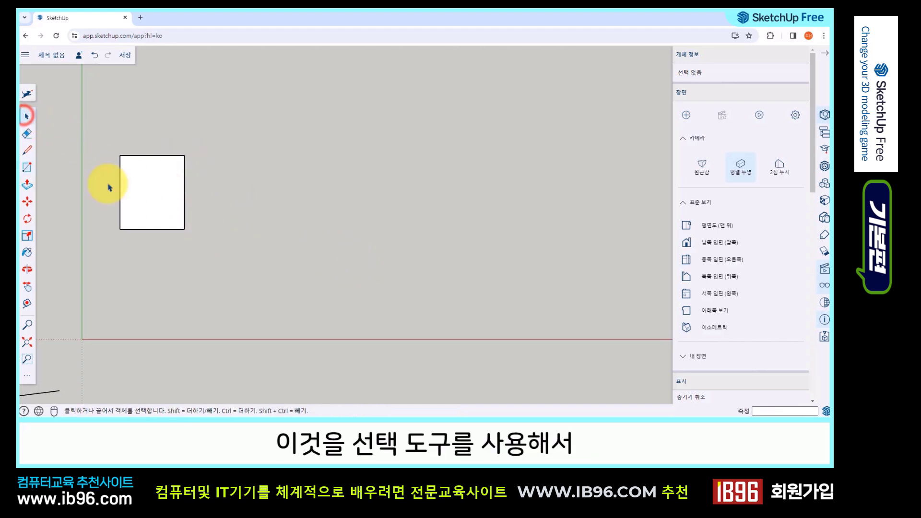
double_click(140, 173)
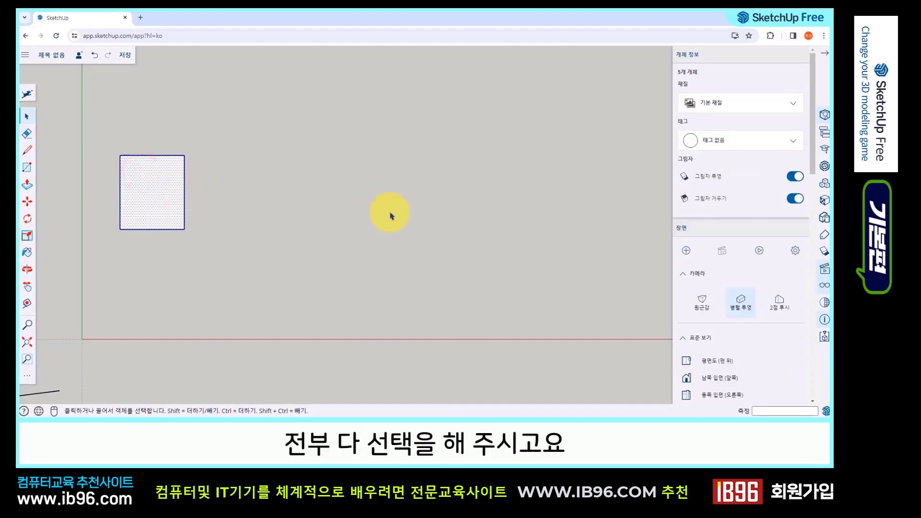
click(27, 202)
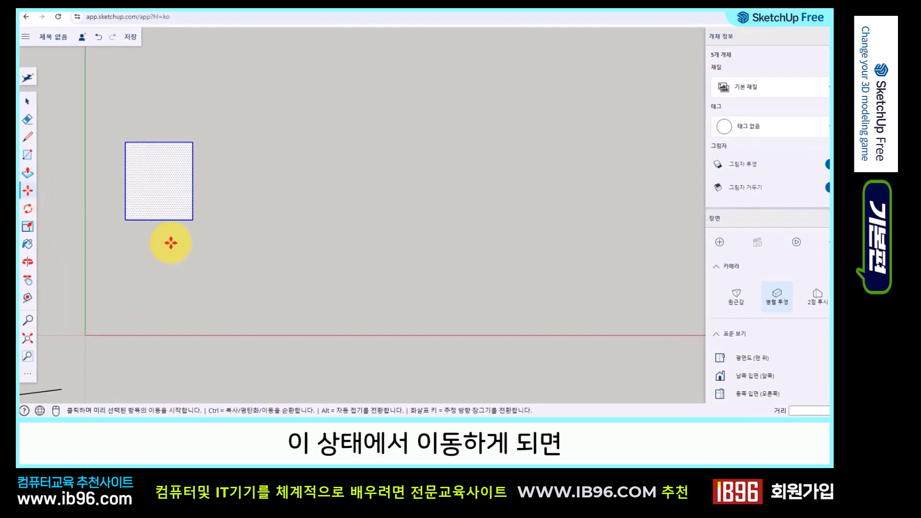
click(159, 241)
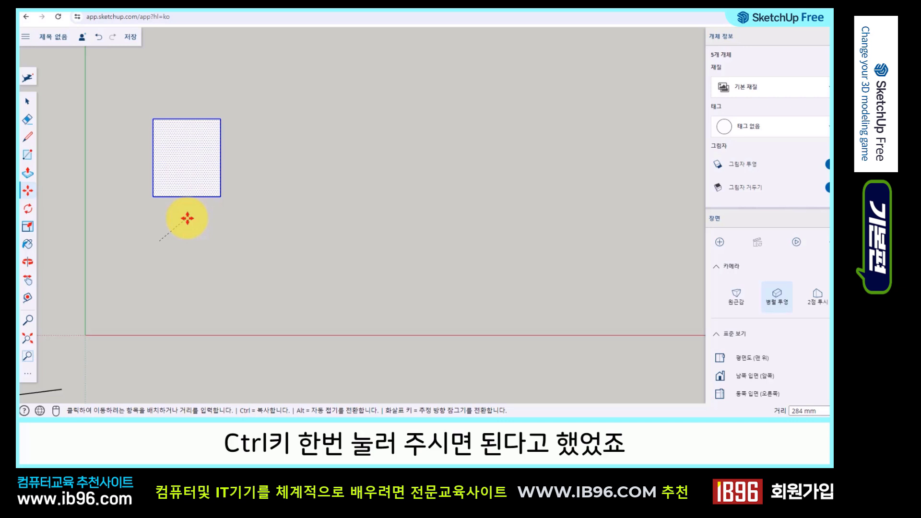
key(ctrl)
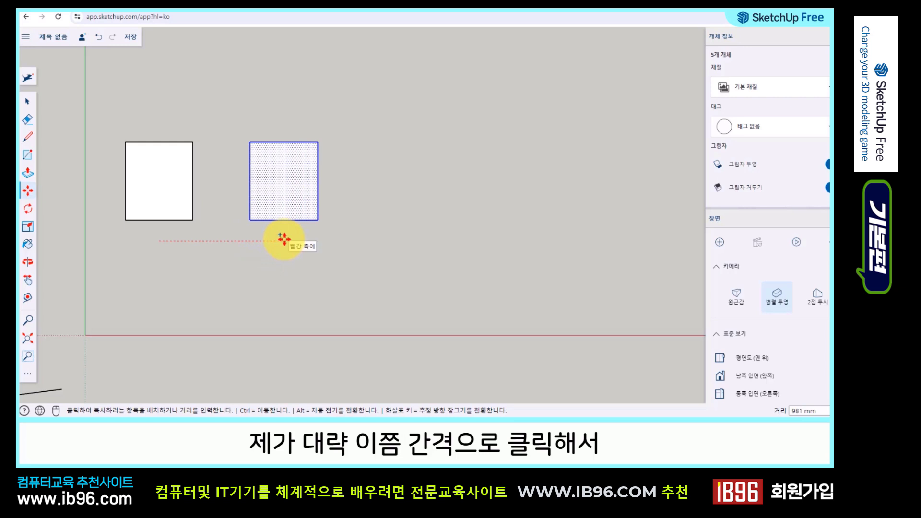
click(283, 238)
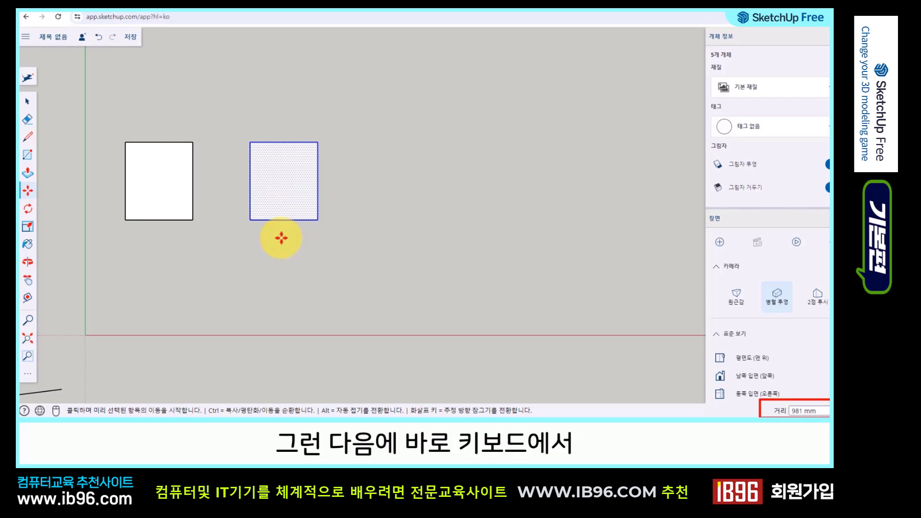
text(*)
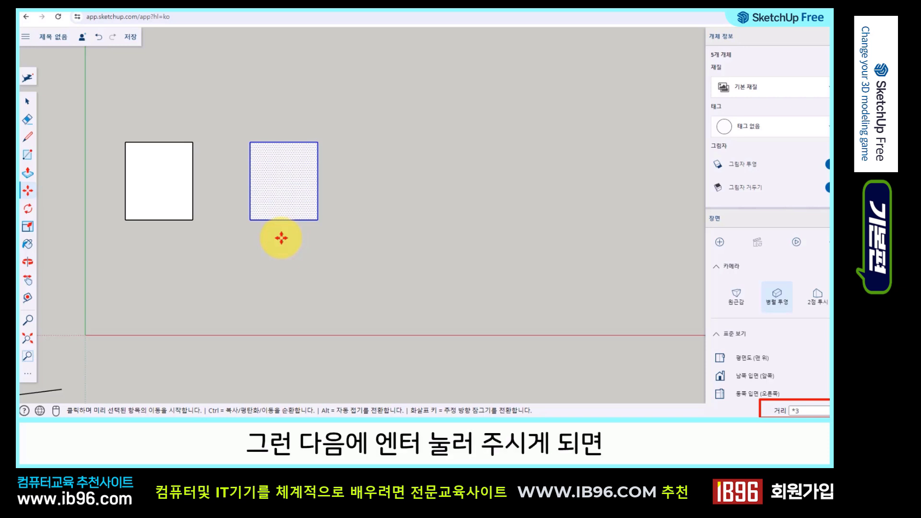
key(Return)
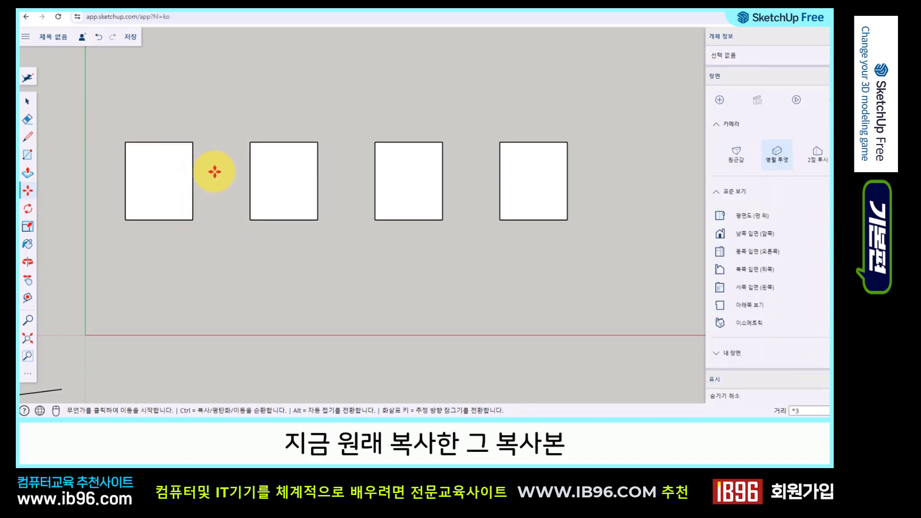
Select the three copied rectangles and delete them, keeping only the original.
key(space)
drag(232, 119, 321, 246)
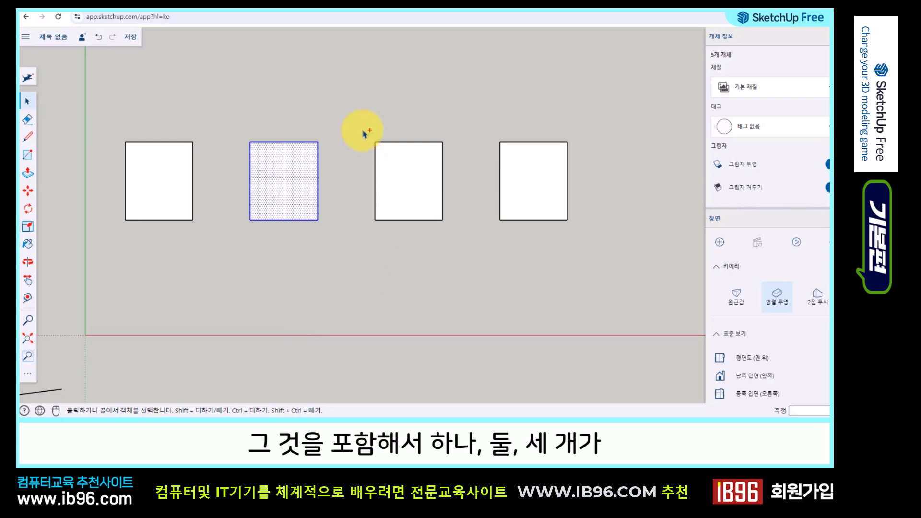
ctrl+drag(360, 113, 476, 251)
ctrl+drag(470, 124, 580, 246)
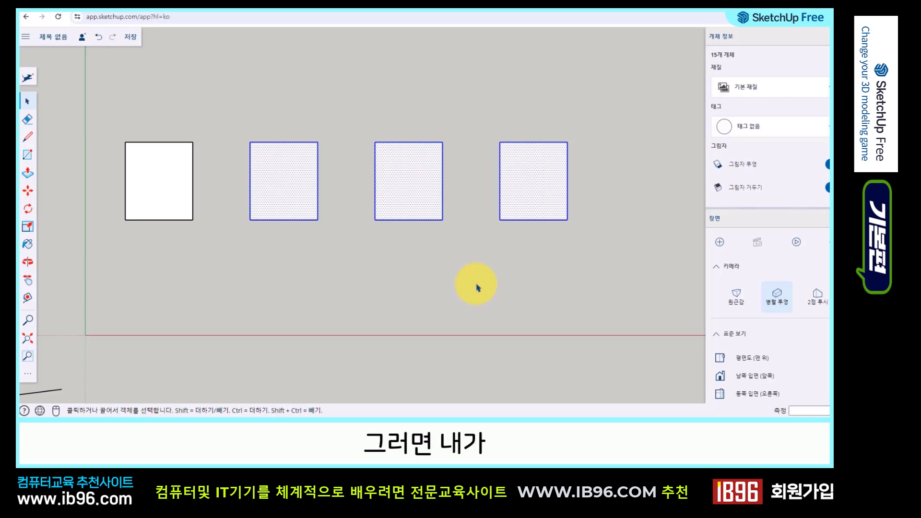
click(479, 279)
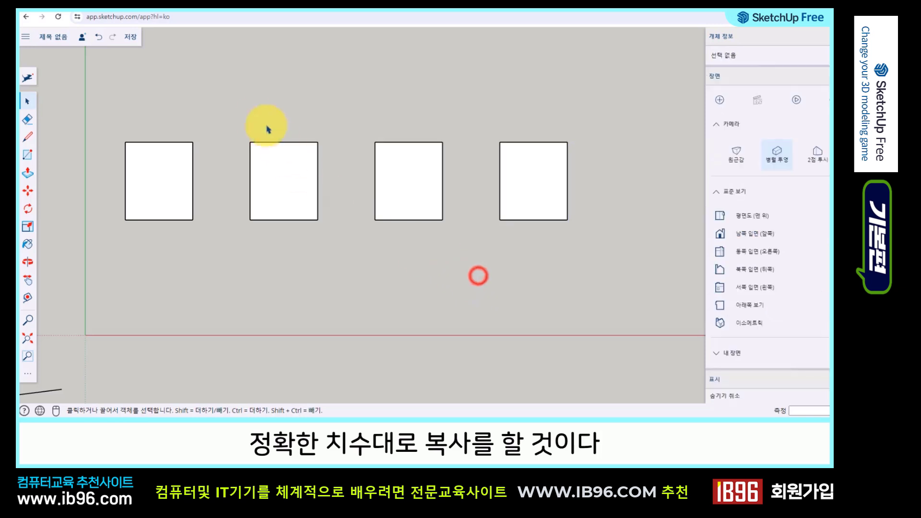
drag(226, 110, 622, 265)
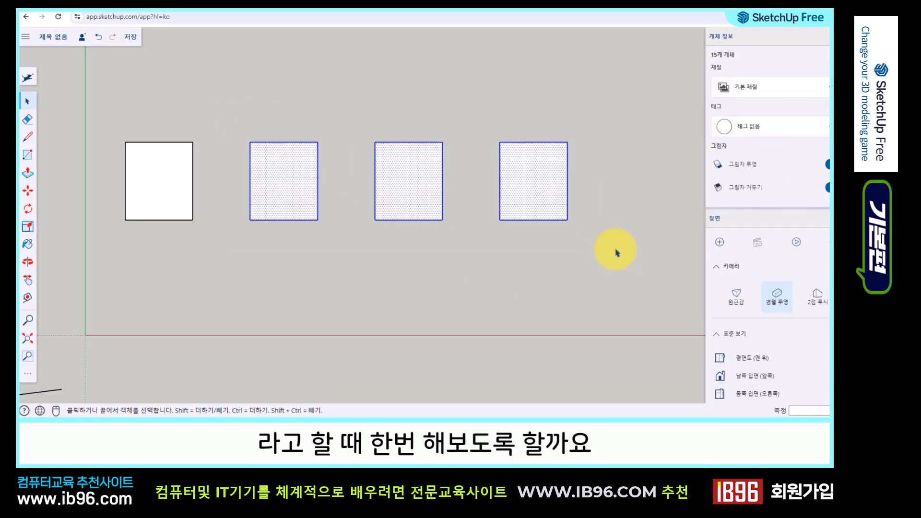
key(Delete)
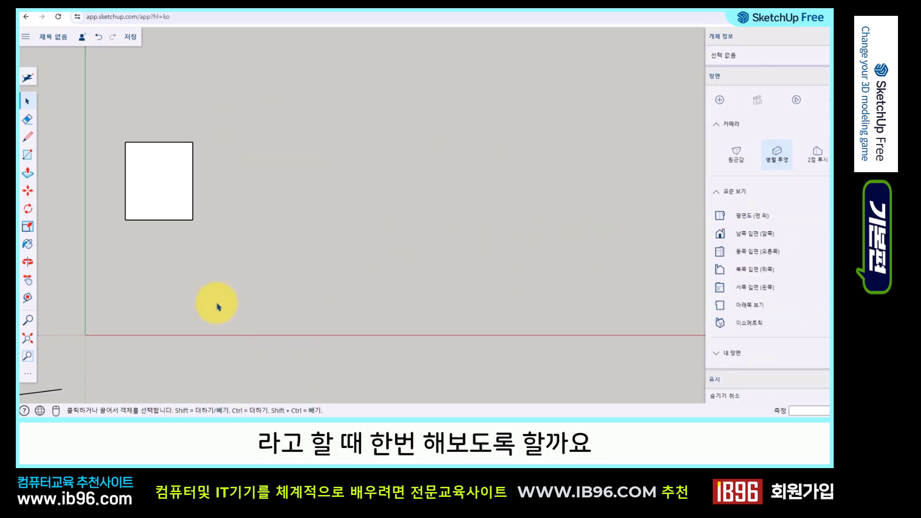
Copy the original rectangle exactly 1000 mm along the red axis and multiply it with *4 into four evenly spaced copies.
drag(113, 115, 269, 250)
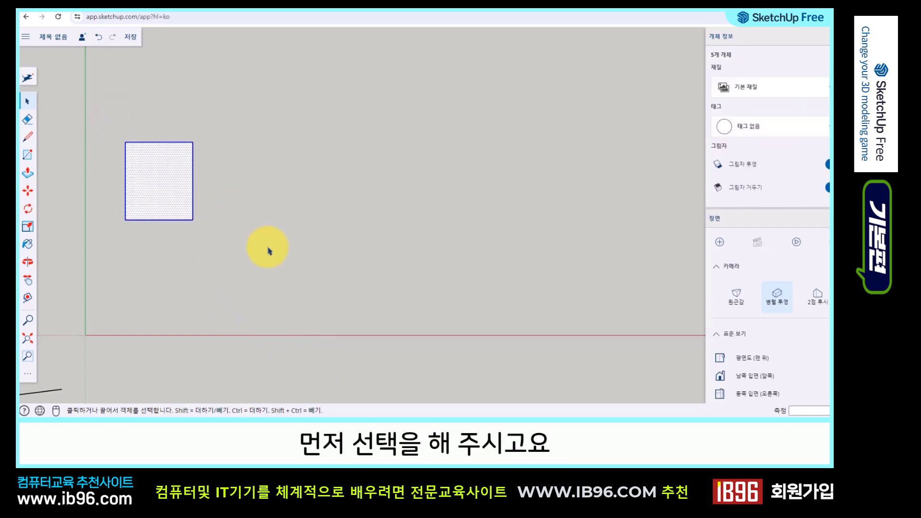
click(33, 197)
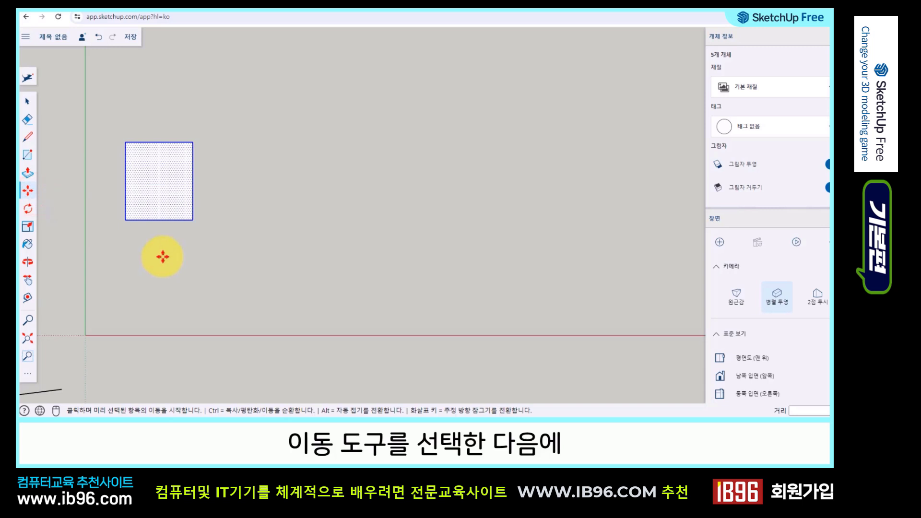
click(163, 243)
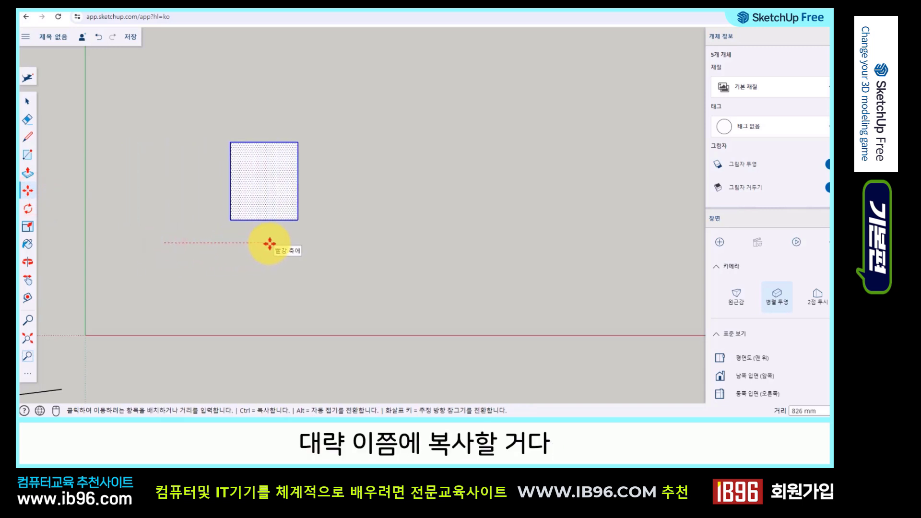
key(ctrl)
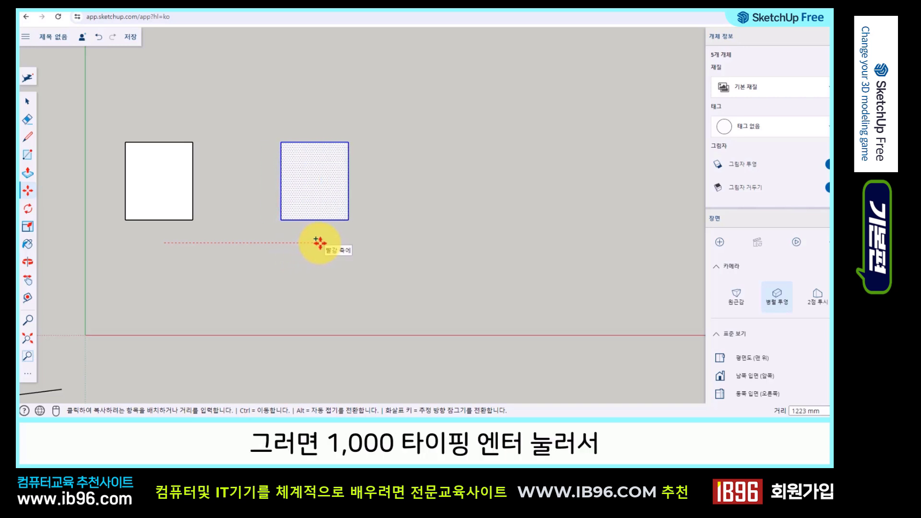
text(1000)
key(Return)
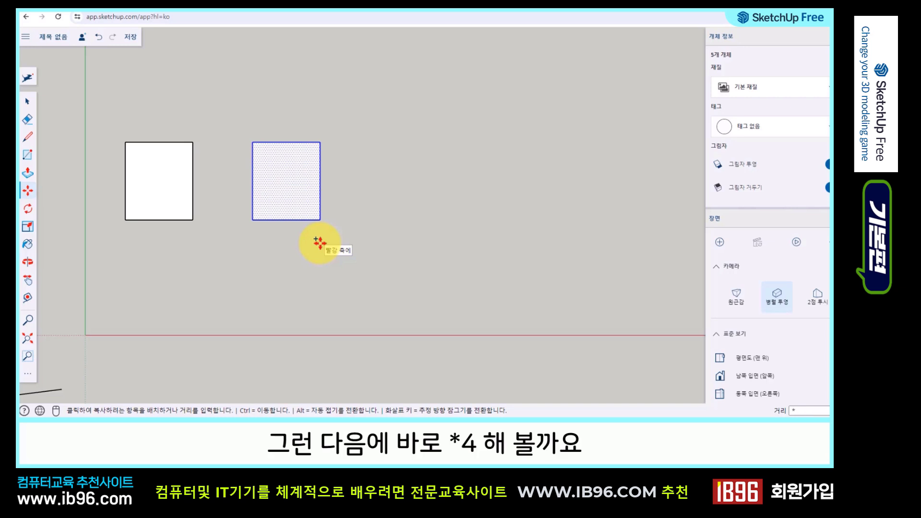
text(4)
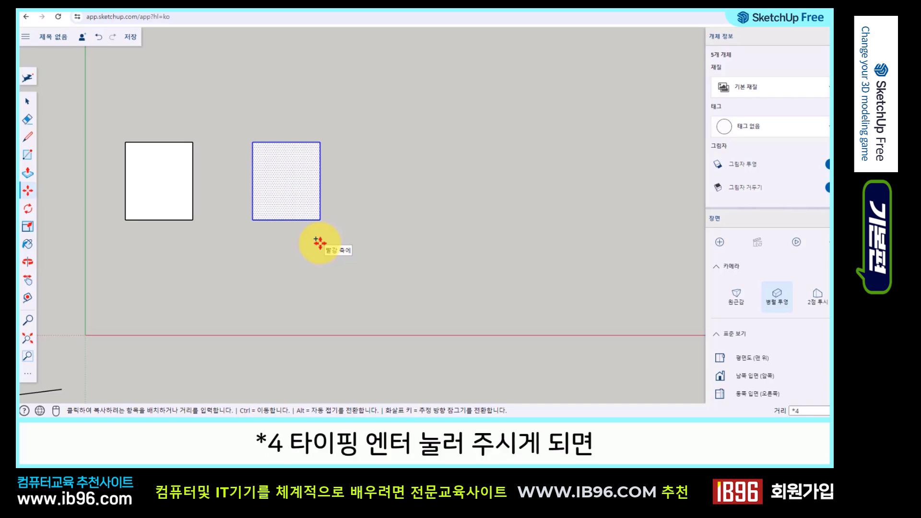
key(Return)
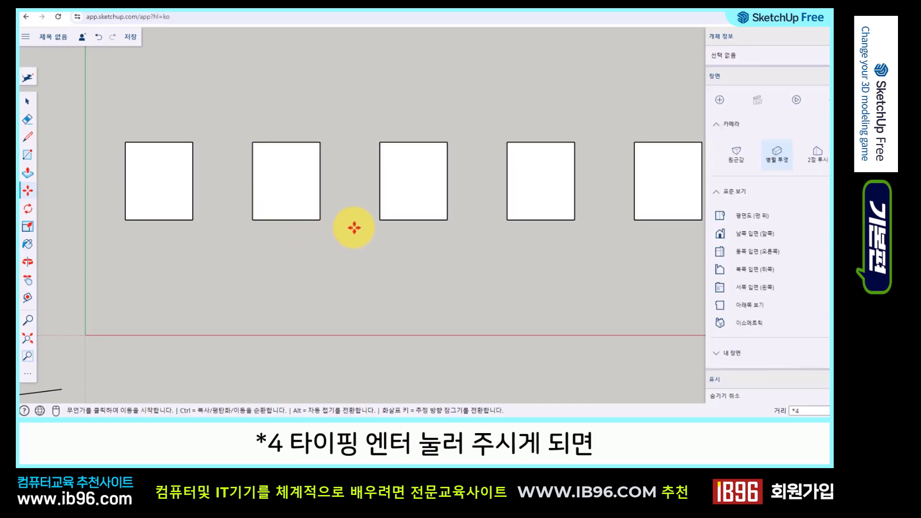
In the top view, add the four copied rectangles to the selection one by one to count them, and clear the selection.
key(space)
drag(226, 101, 318, 269)
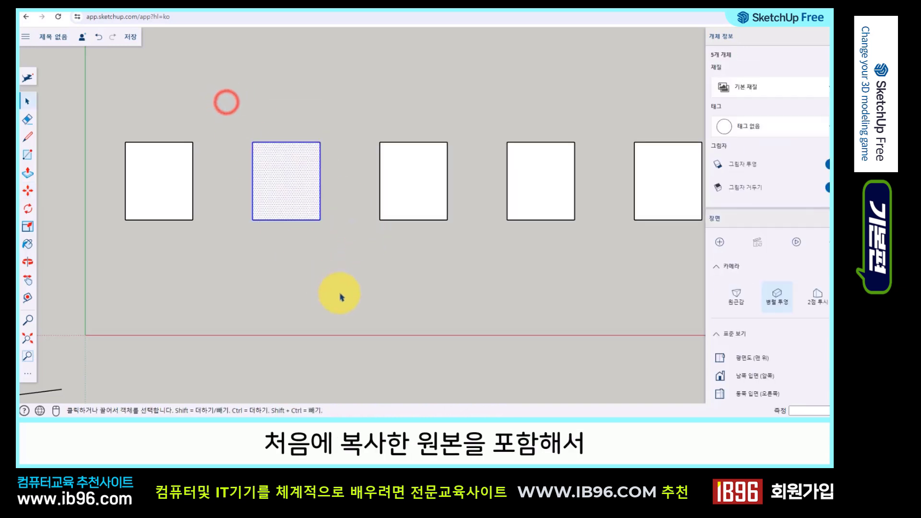
middle_drag(404, 277, 359, 264)
key(space)
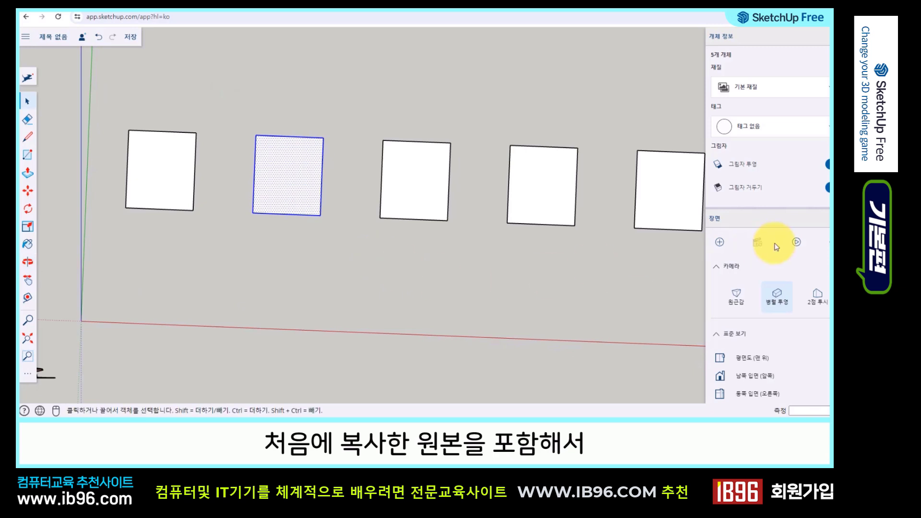
click(749, 358)
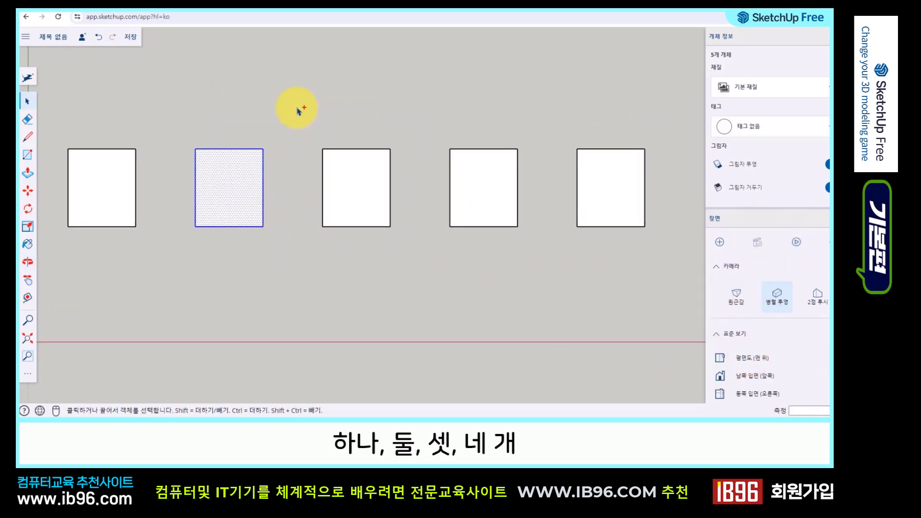
ctrl+drag(299, 110, 415, 259)
ctrl+drag(433, 133, 564, 298)
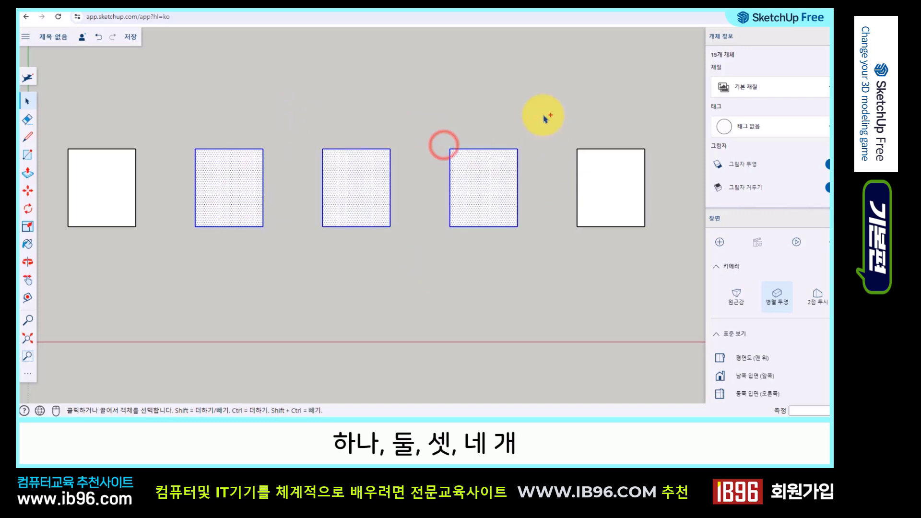
ctrl+drag(547, 123, 671, 282)
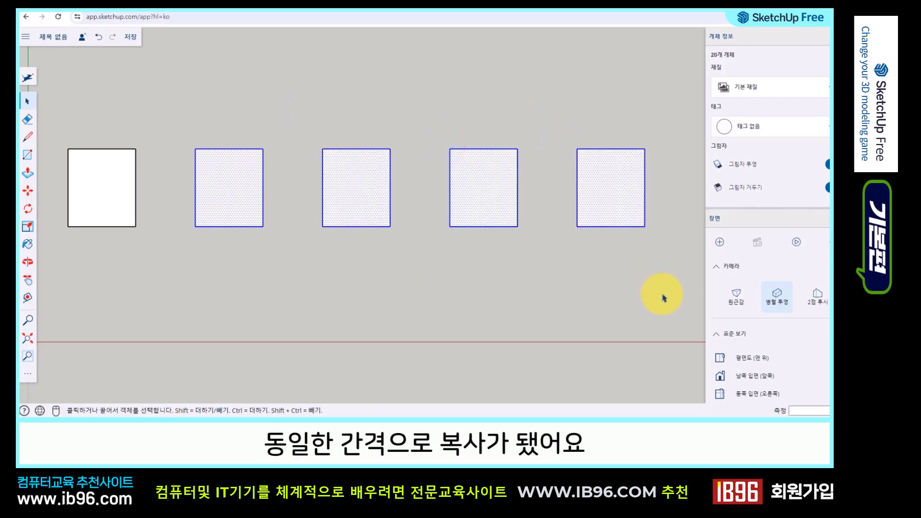
click(237, 276)
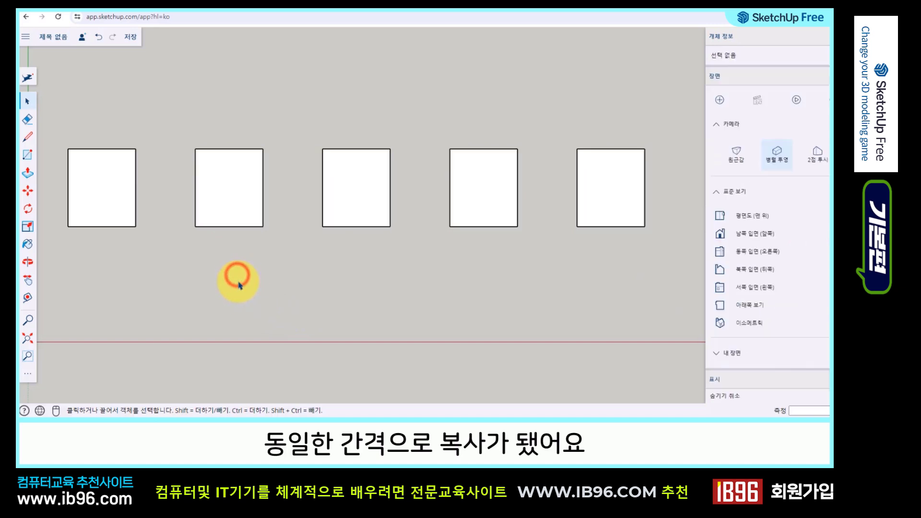
Dimension the spacing from the first rectangle's lower-left corner to the second rectangle's lower-left corner, placing the dimension below them.
click(30, 379)
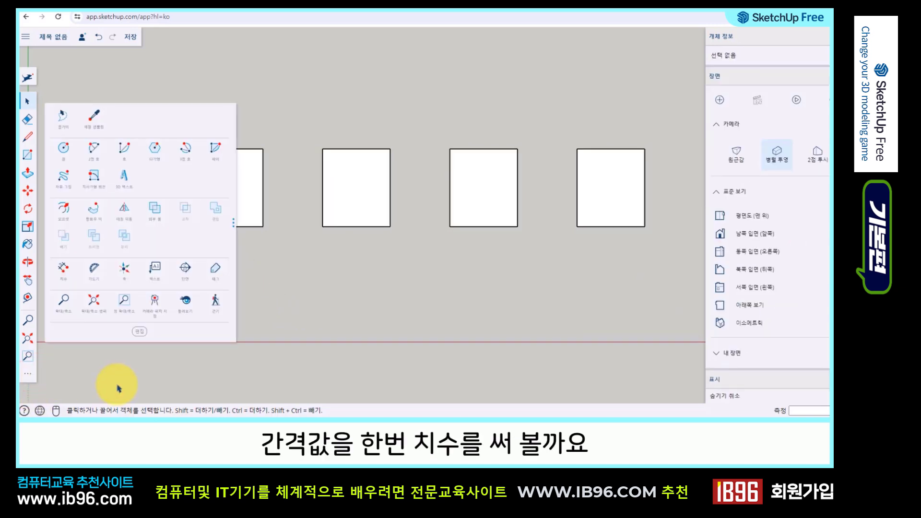
click(64, 269)
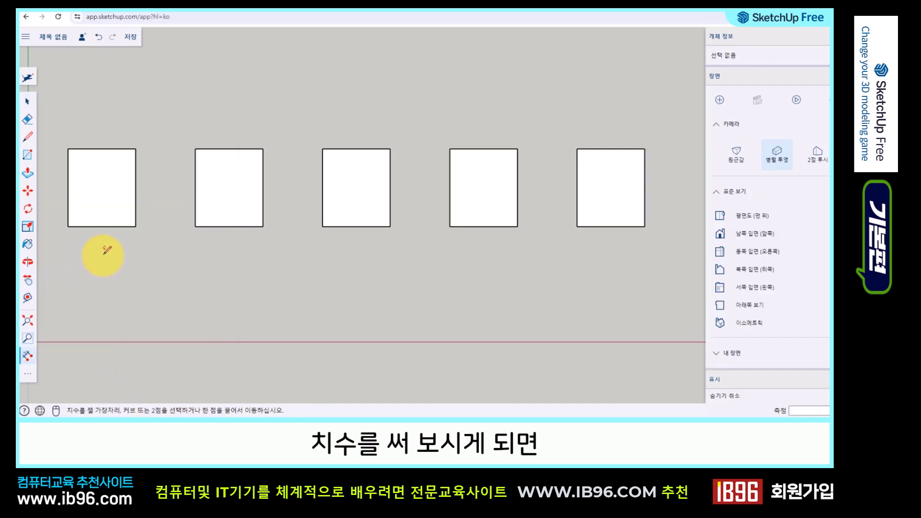
scroll(105, 251, up, 1)
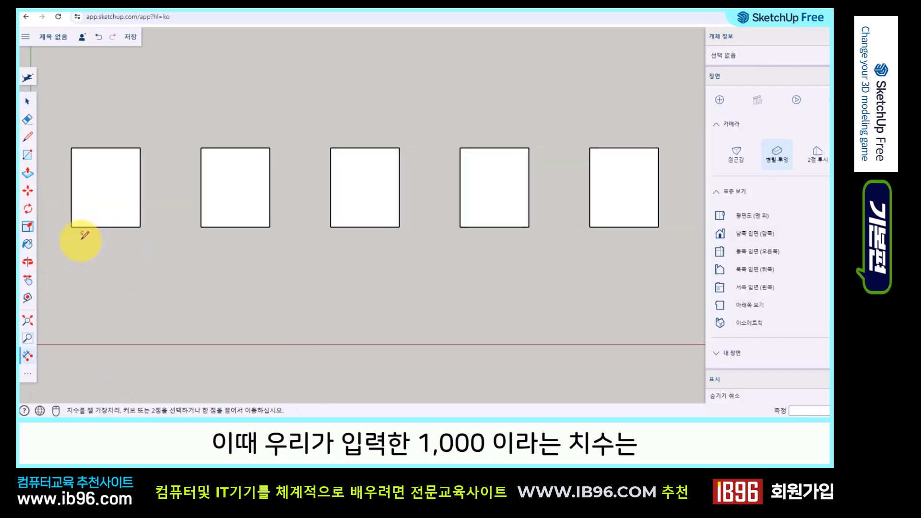
click(71, 226)
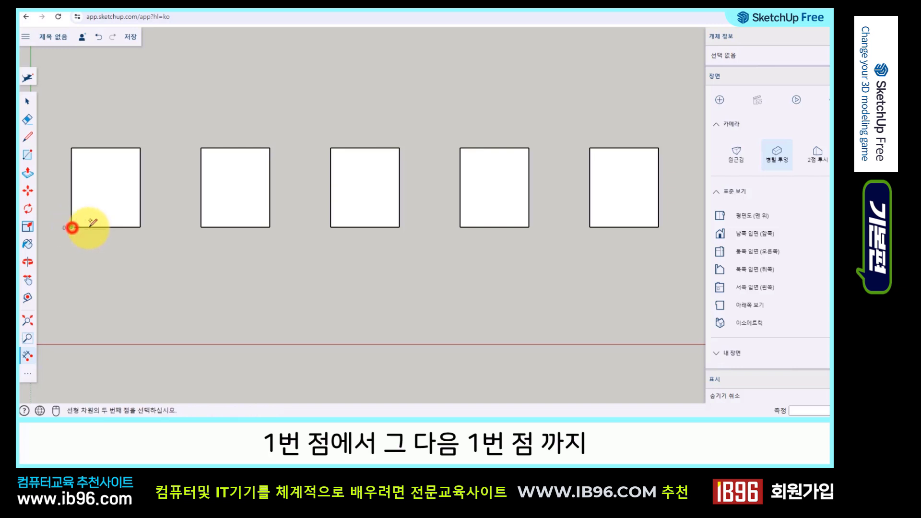
click(201, 226)
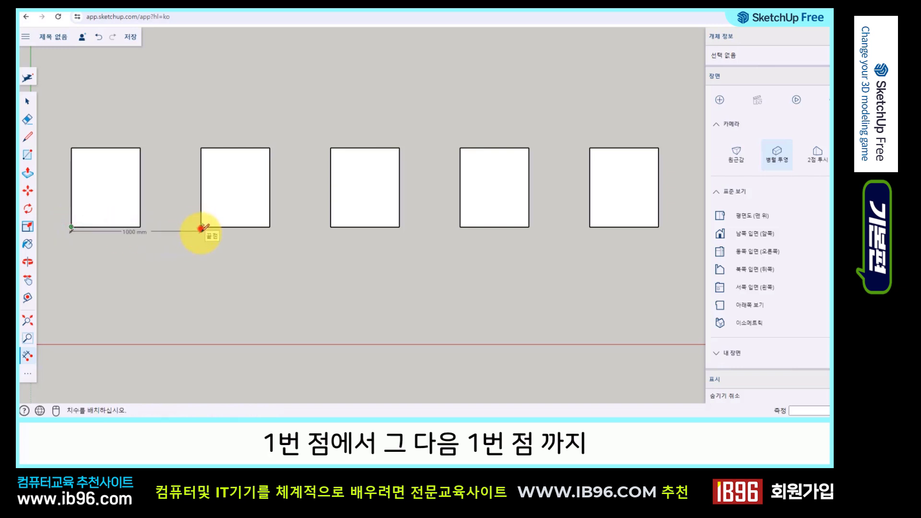
click(201, 270)
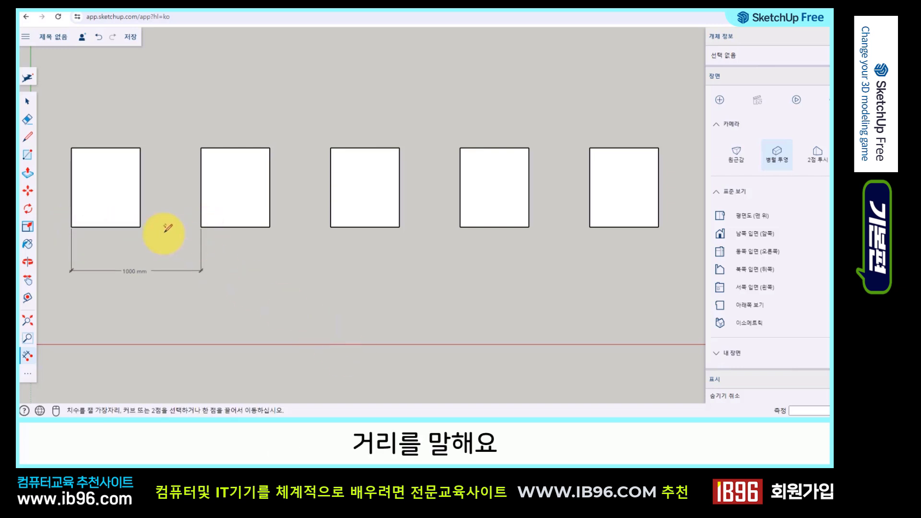
Dimension the gap between the first and second rectangles above them, and select the lower corner-to-corner dimension for comparison, clearing the selection.
click(140, 148)
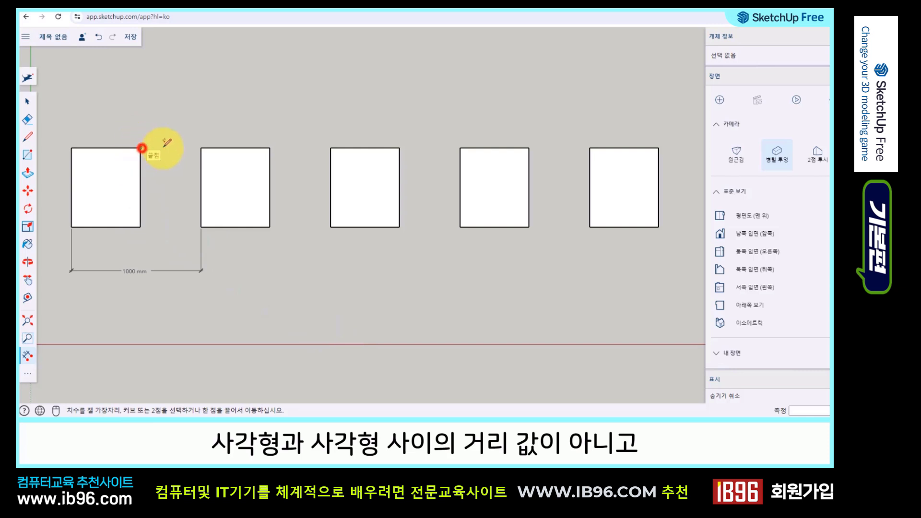
click(199, 148)
click(198, 112)
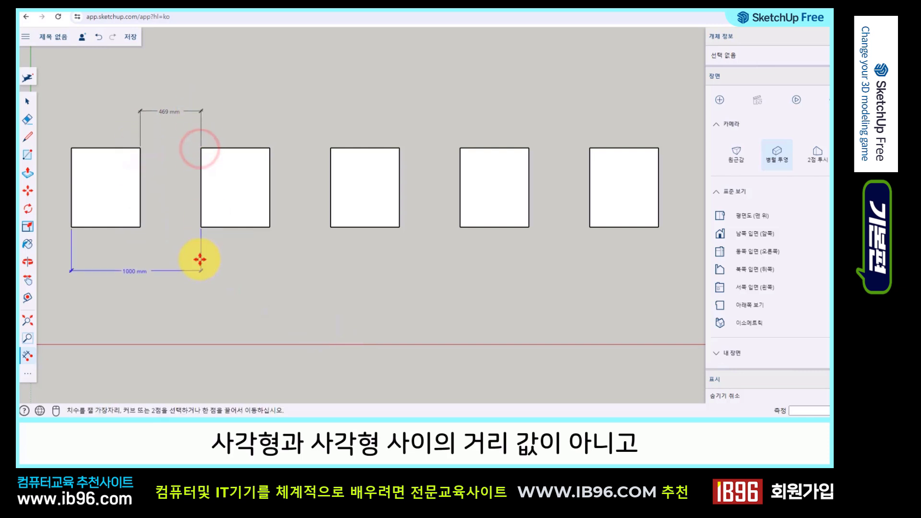
click(127, 268)
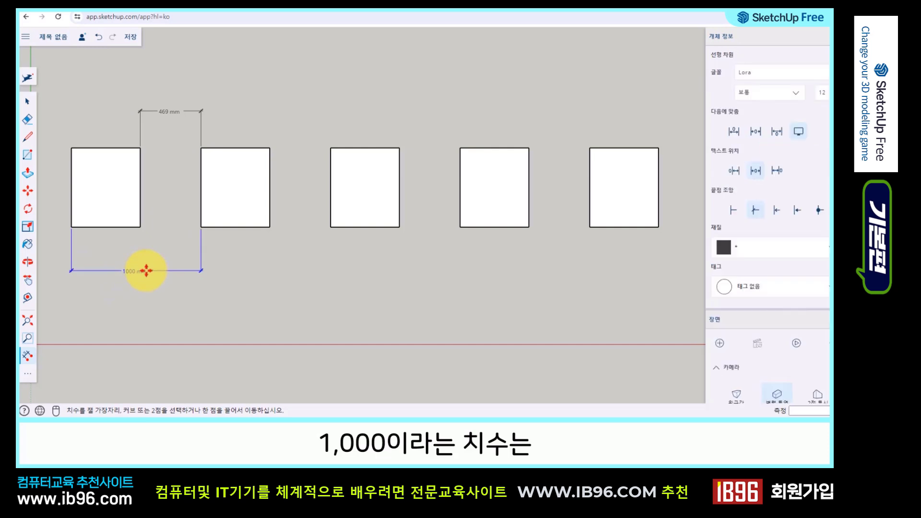
click(146, 272)
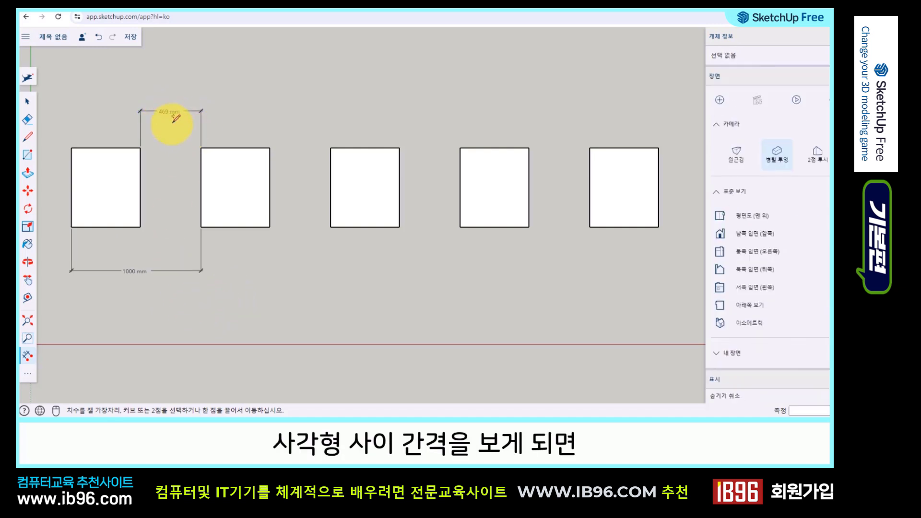
Dimension the three remaining gaps between neighbouring rectangles, aligning the dimensions above the row with the first gap dimension.
click(270, 148)
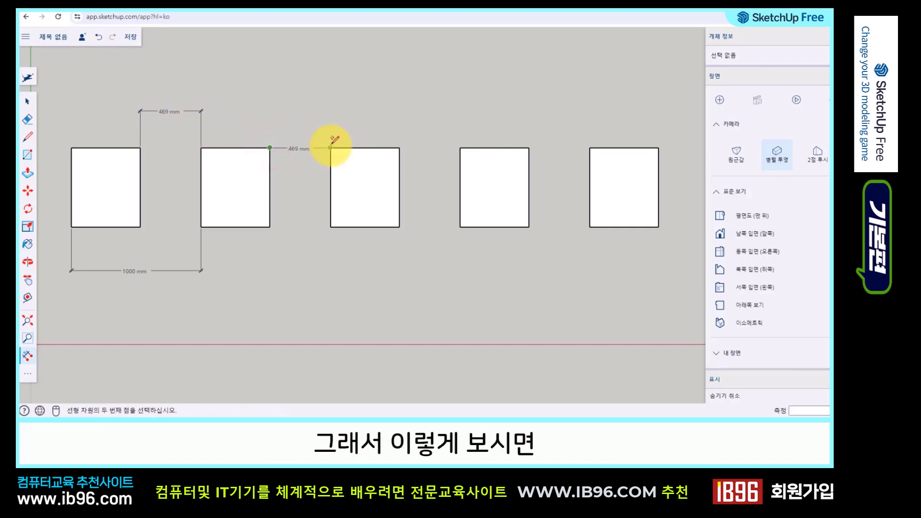
drag(330, 148, 324, 111)
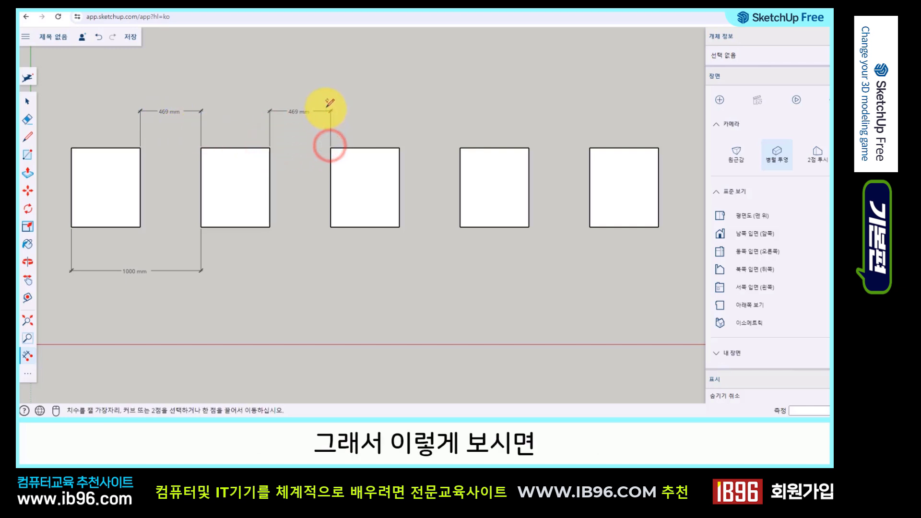
click(399, 148)
click(459, 148)
click(455, 111)
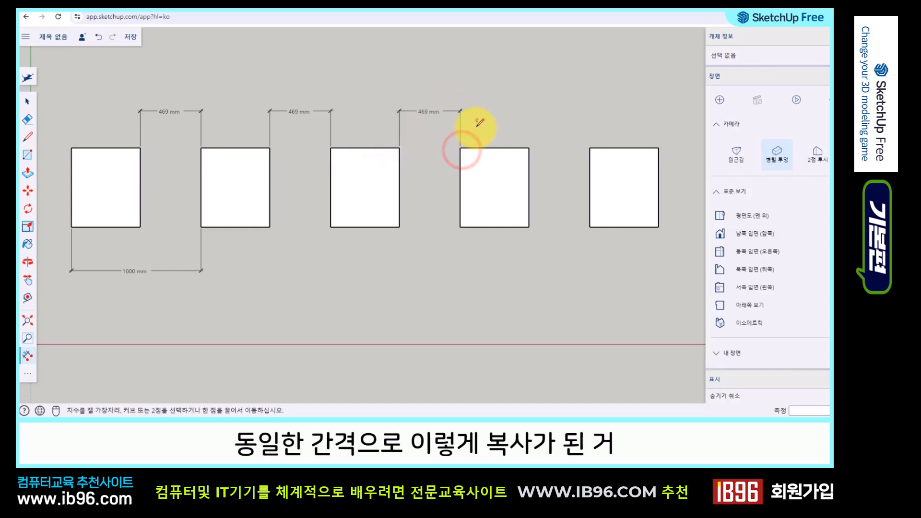
click(529, 147)
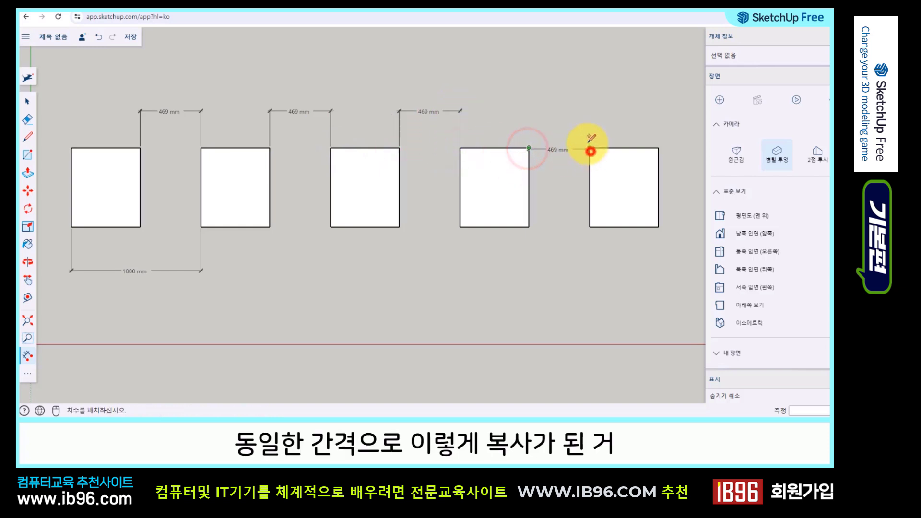
drag(589, 148, 582, 111)
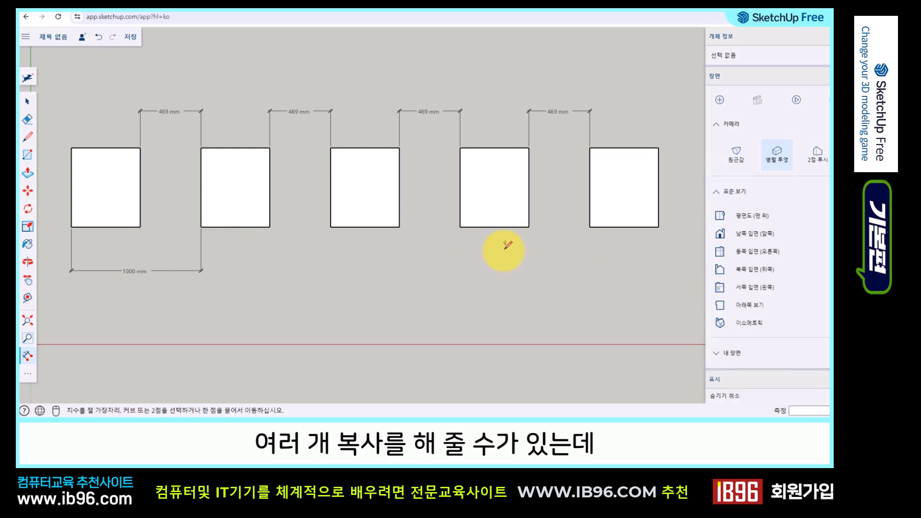
Select the four copied rectangles together with all dimensions and delete them, keeping only the original rectangle.
key(space)
drag(662, 280, 195, 92)
key(Delete)
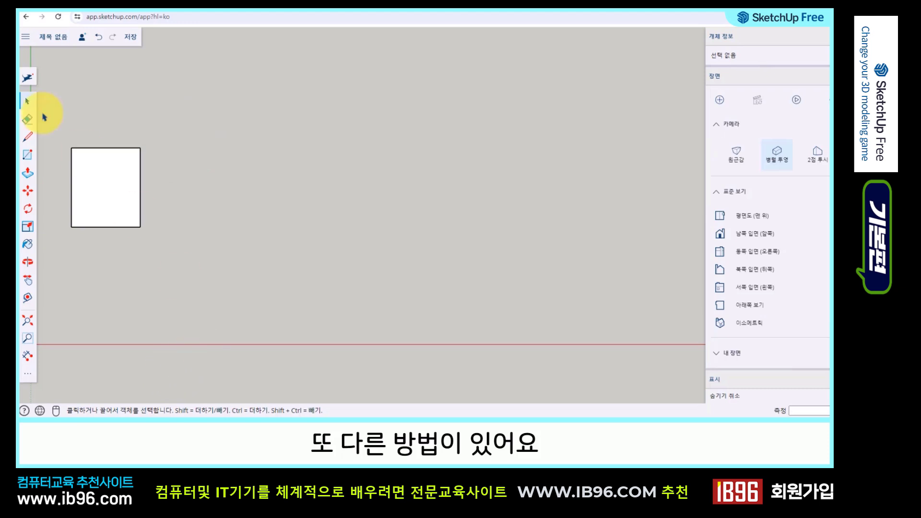
Copy the whole rectangle about 3839 mm along the red axis with Move and divide the distance with /3 into three evenly spaced copies.
click(82, 144)
click(95, 171)
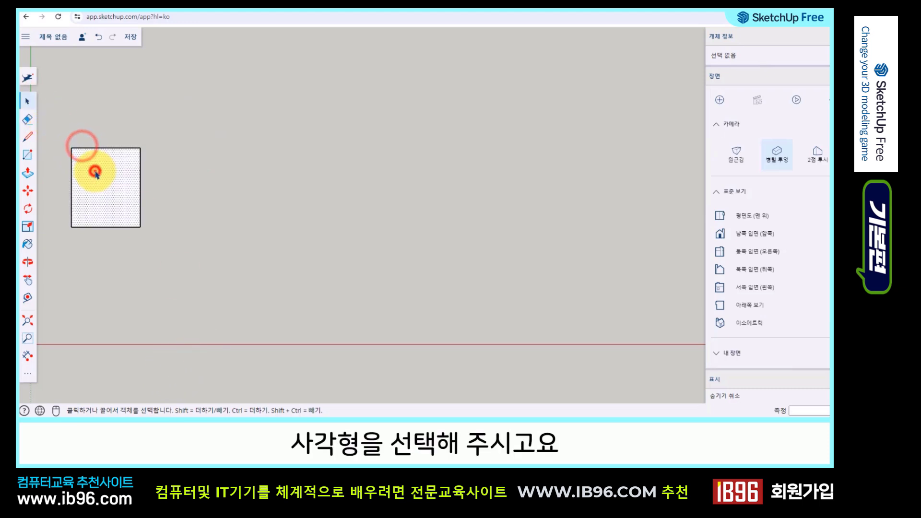
double_click(95, 171)
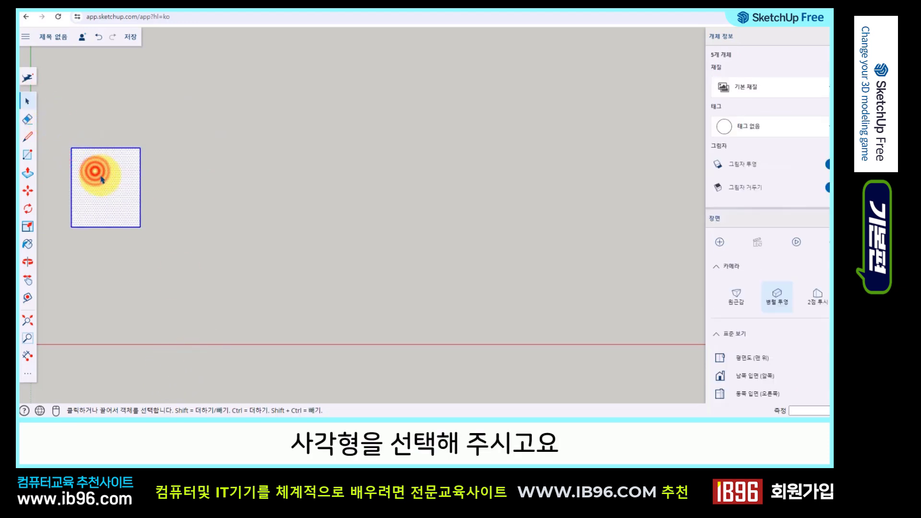
click(29, 193)
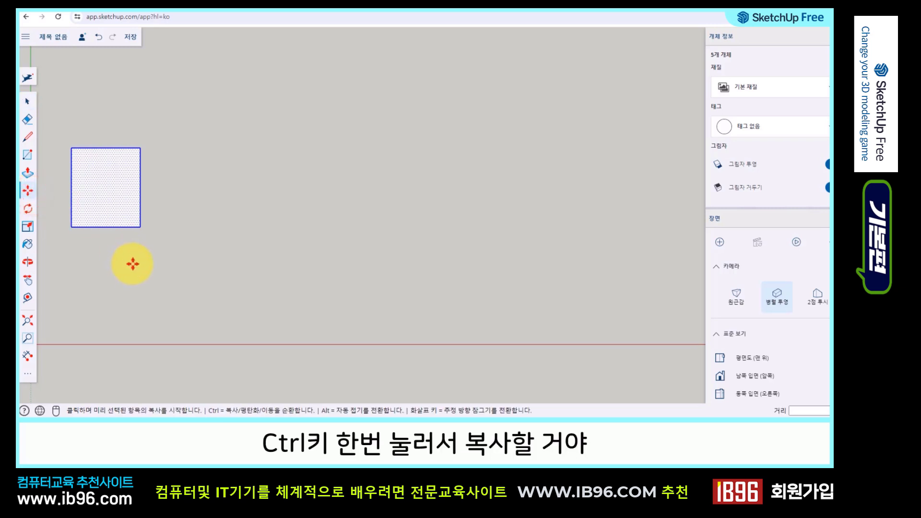
key(ctrl)
click(102, 261)
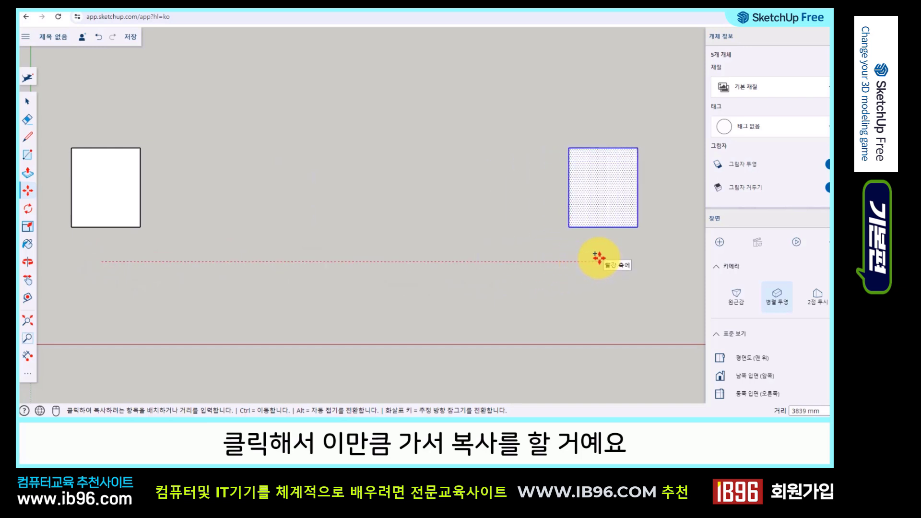
click(598, 258)
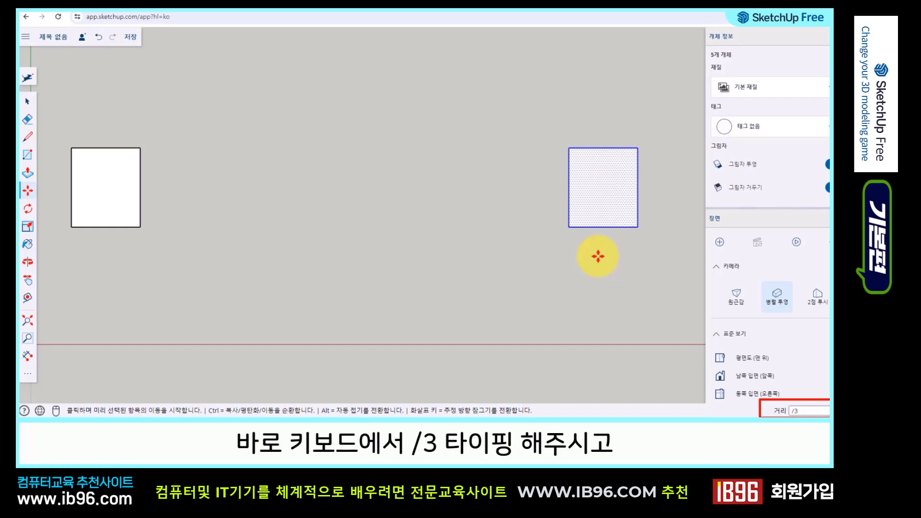
key(Return)
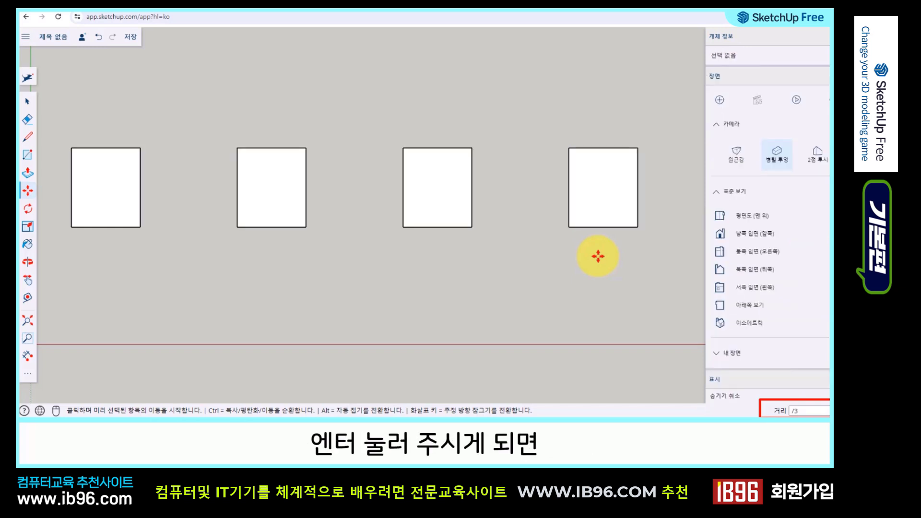
Select the original rectangle alone, count the three copies by adding them to a new selection one by one, and clear the selection.
key(space)
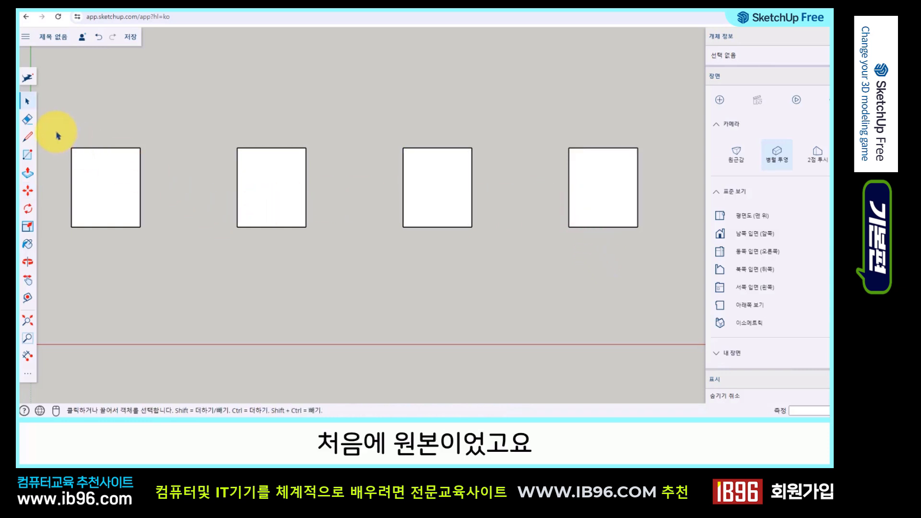
drag(57, 131, 178, 249)
click(185, 253)
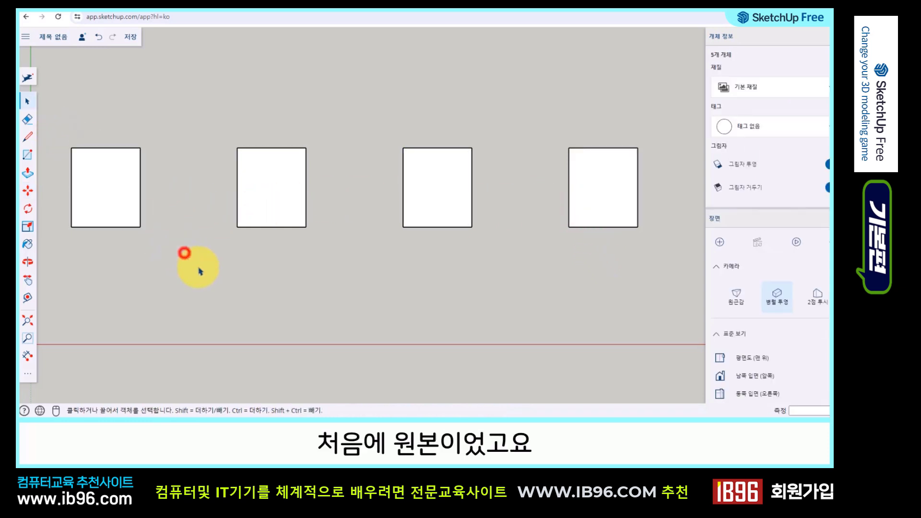
drag(552, 114, 634, 282)
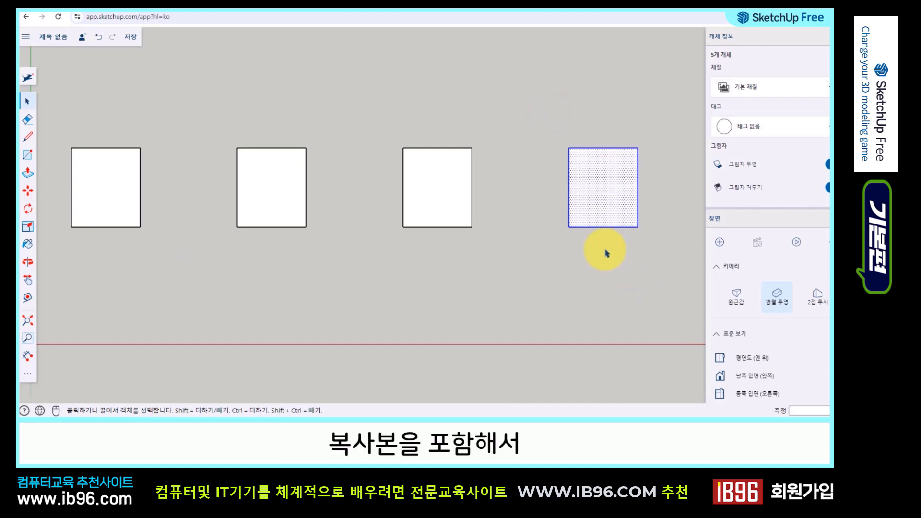
ctrl+drag(382, 128, 519, 262)
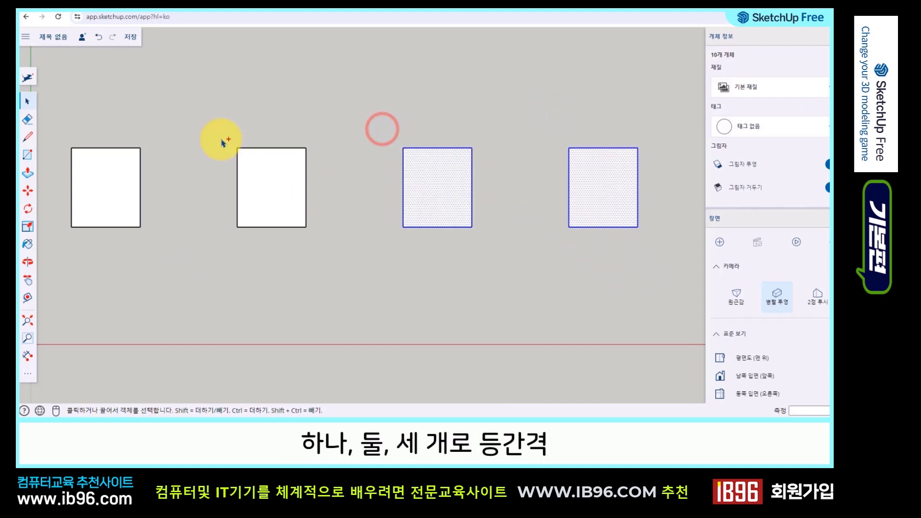
ctrl+drag(214, 118, 370, 251)
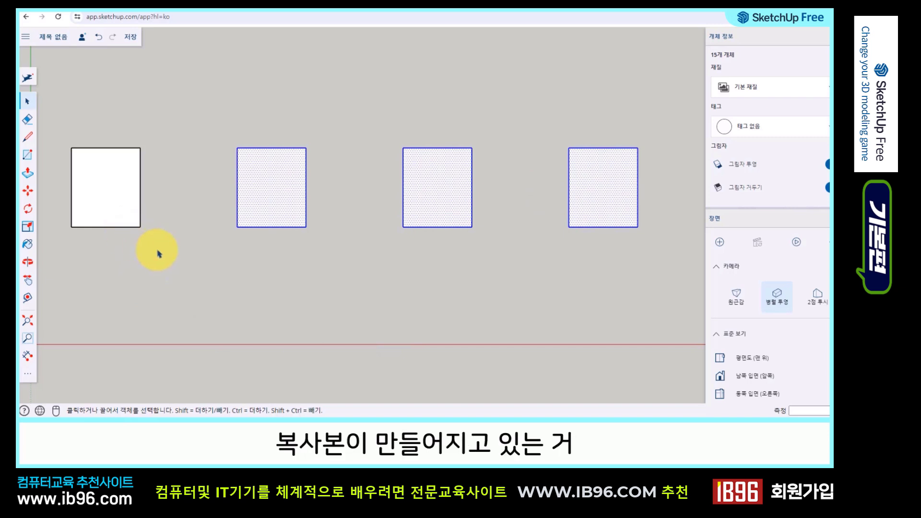
click(206, 263)
Dimension the three gaps between the four rectangles, aligning the dimensions in a row below them.
click(28, 355)
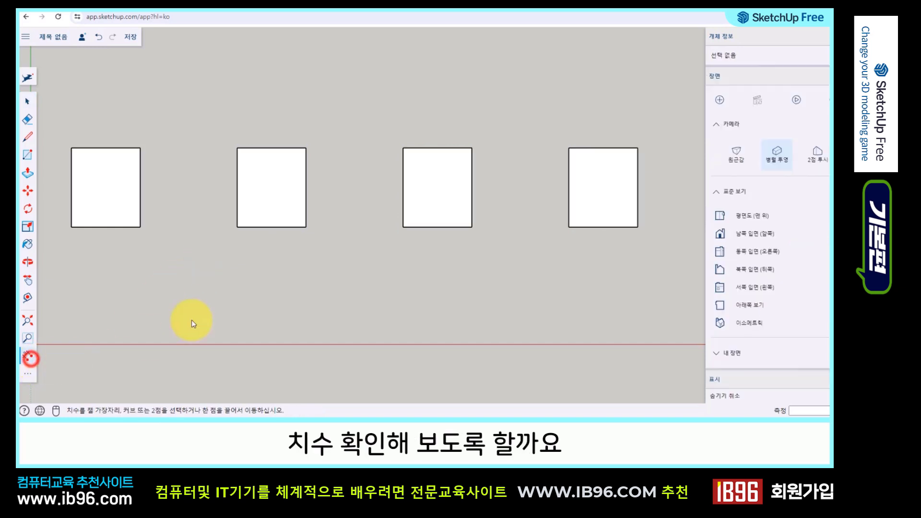
click(140, 226)
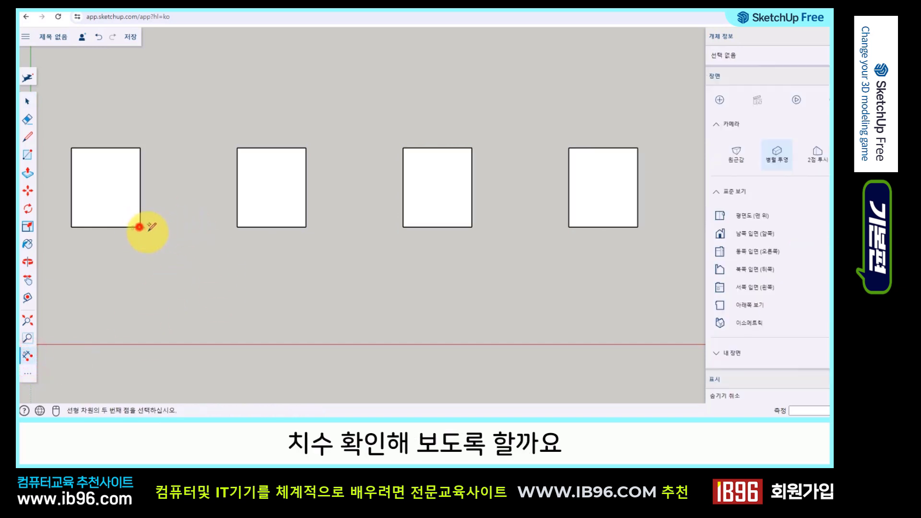
click(237, 226)
click(239, 276)
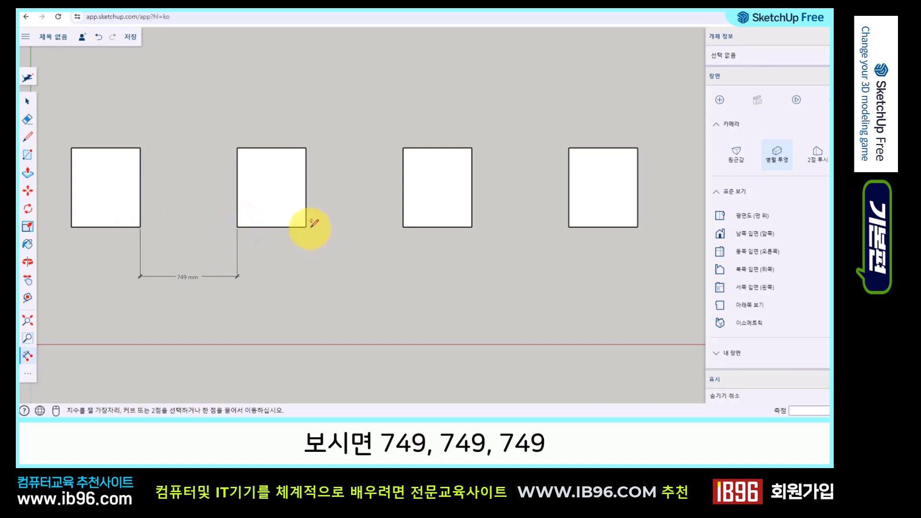
click(305, 227)
click(403, 226)
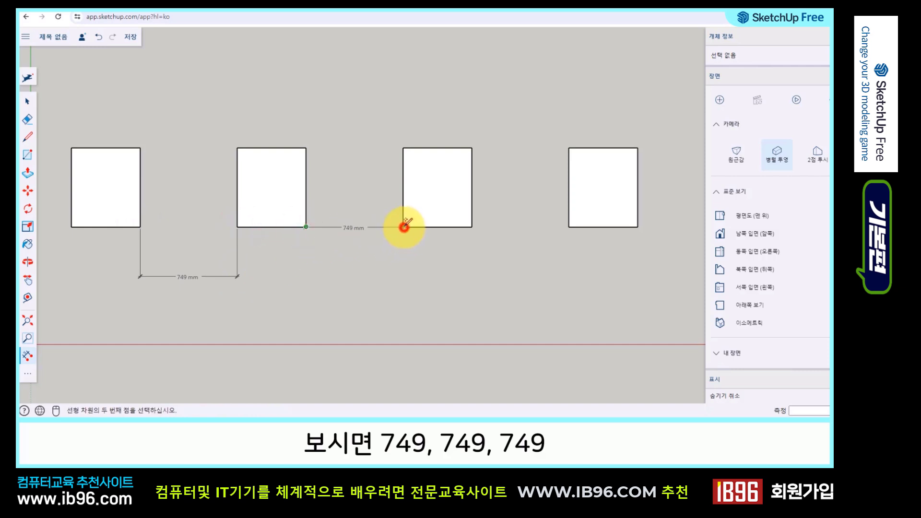
click(413, 276)
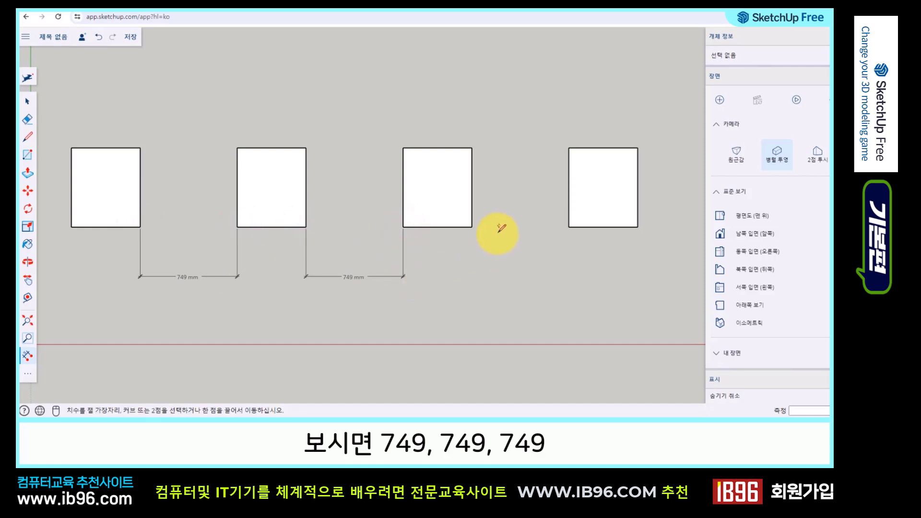
click(472, 226)
click(568, 227)
click(568, 276)
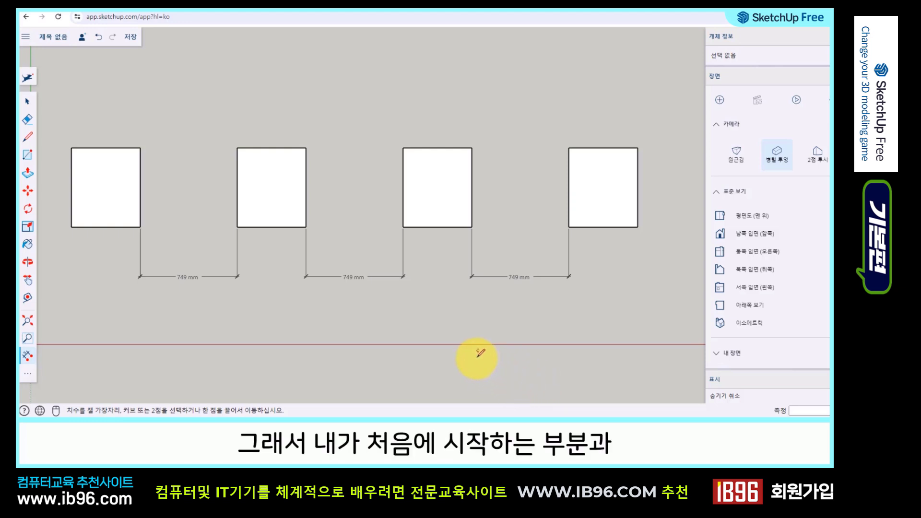
Select the three divided copies together with the gap dimensions and delete them, leaving the original rectangle.
click(27, 103)
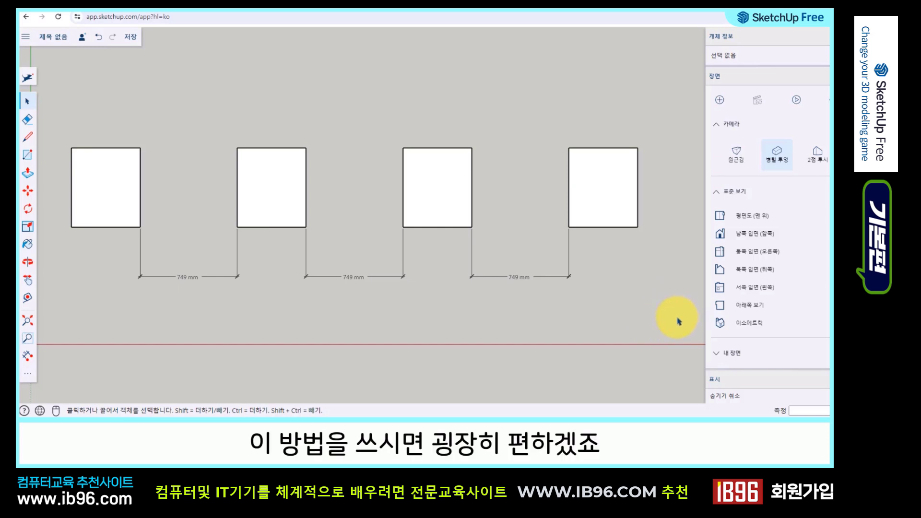
drag(675, 327, 201, 105)
key(Delete)
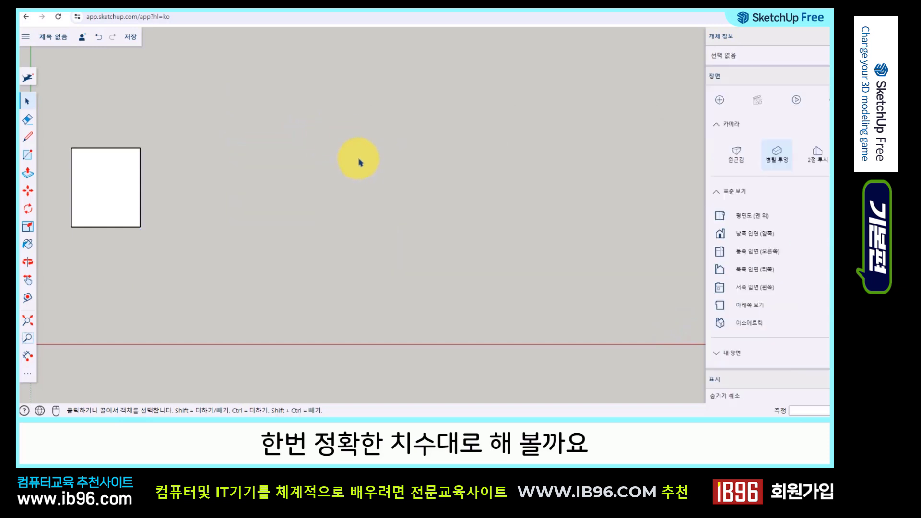
Copy the whole rectangle 4000 mm along the red axis with Move and divide the distance with /4 into four evenly spaced copies.
double_click(113, 180)
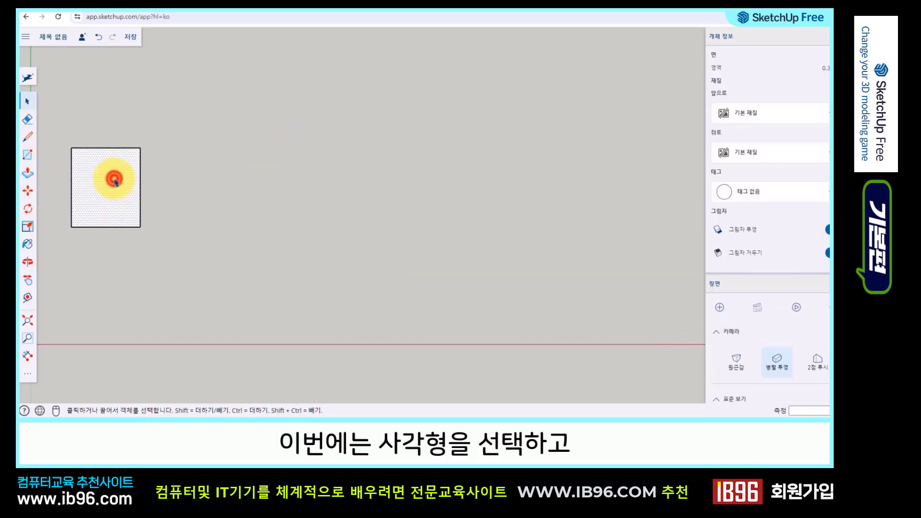
click(27, 190)
click(118, 261)
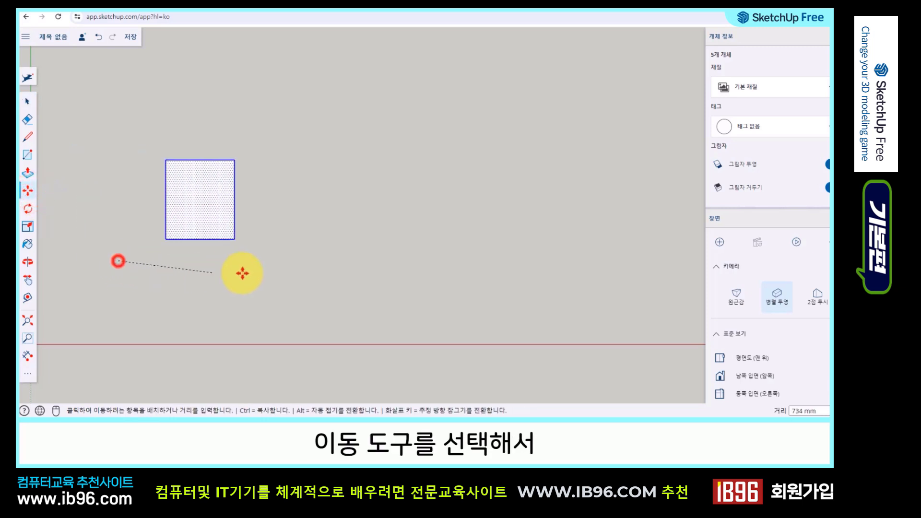
key(ctrl)
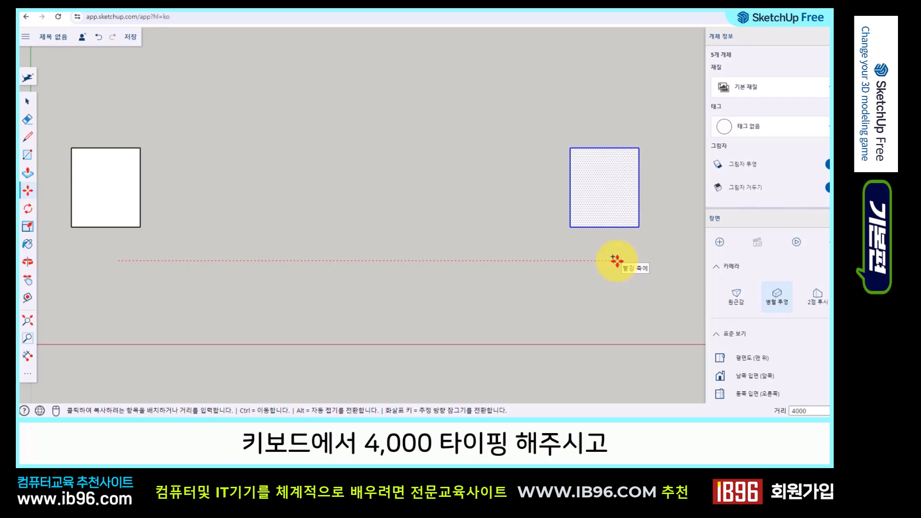
key(Return)
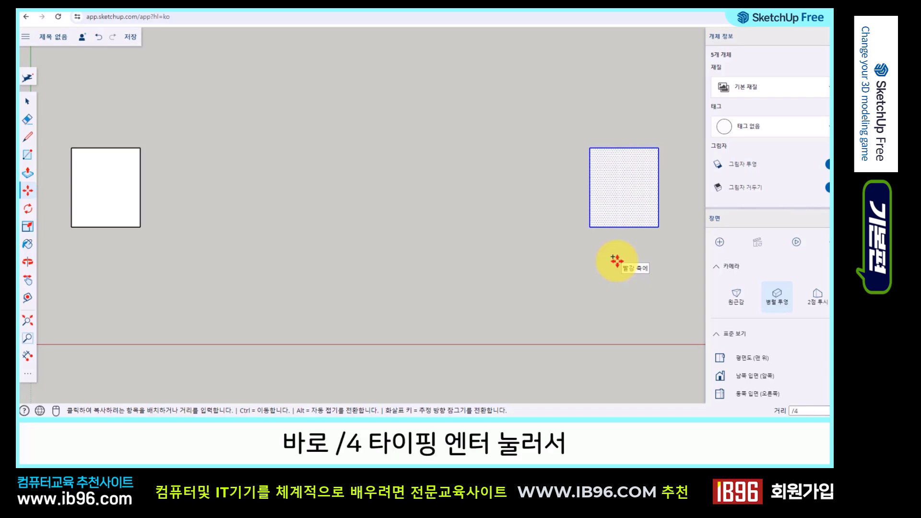
text(/4)
key(Return)
key(space)
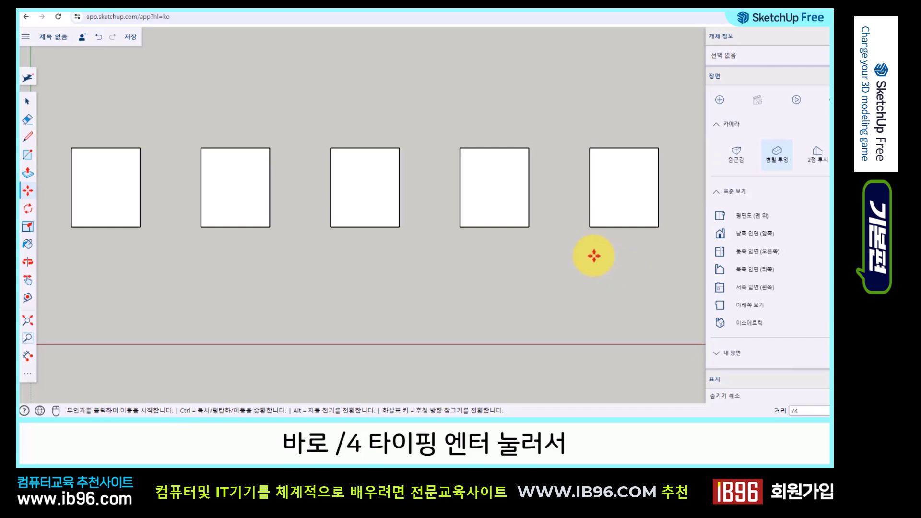
Count the four copies by adding them to the selection one by one, starting from the farthest, and clear the selection.
drag(556, 136, 684, 267)
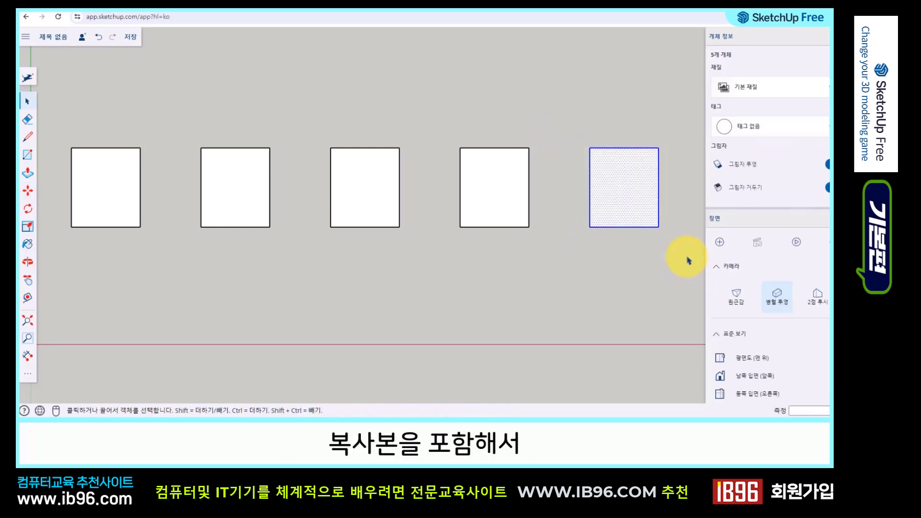
shift+drag(442, 117, 553, 268)
shift+drag(324, 136, 432, 263)
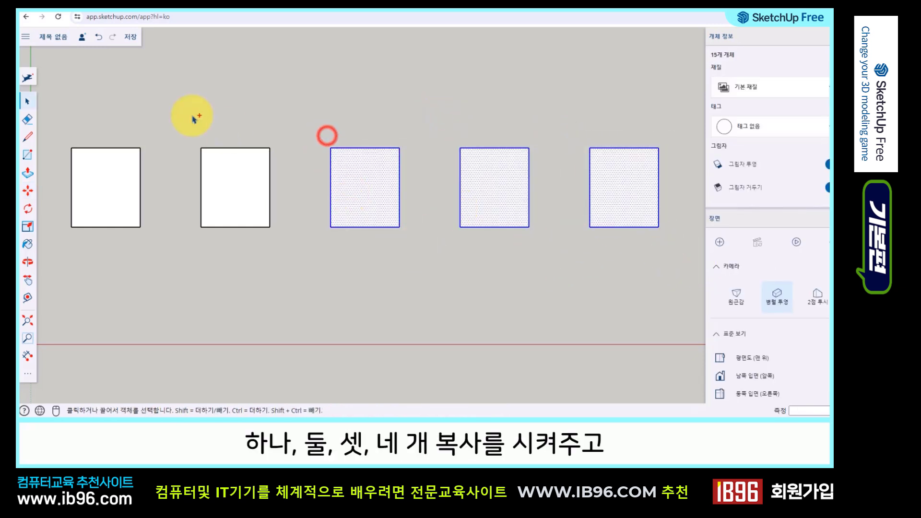
shift+drag(198, 119, 317, 267)
click(392, 287)
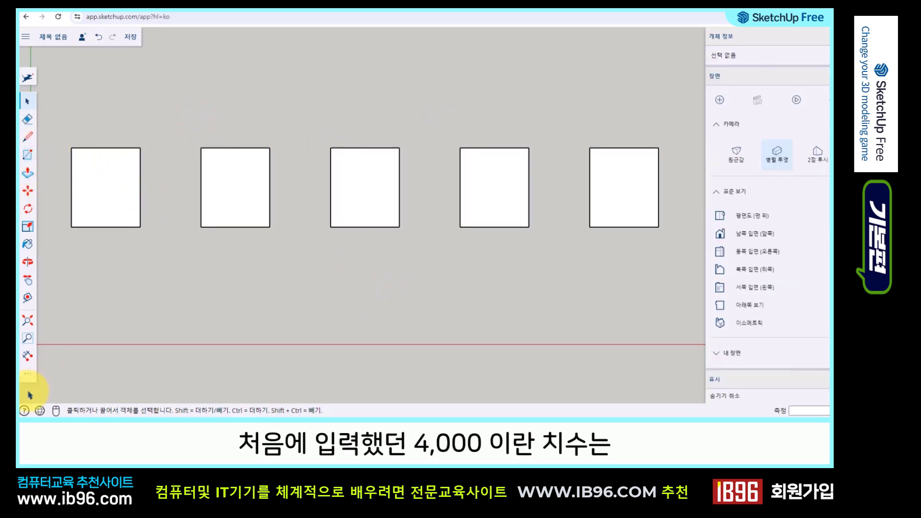
Dimension the overall distance from the original's lower-left corner to the last copy's lower-left corner, placing it below the row.
click(27, 355)
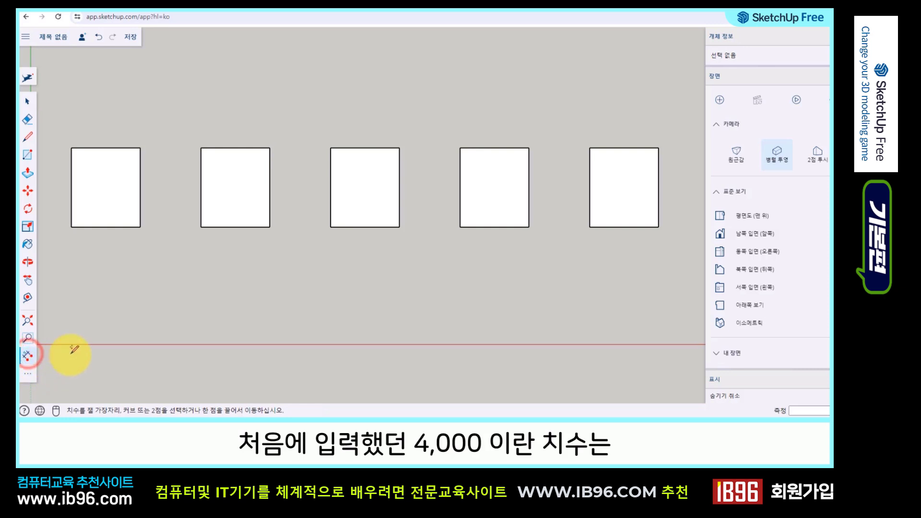
click(71, 226)
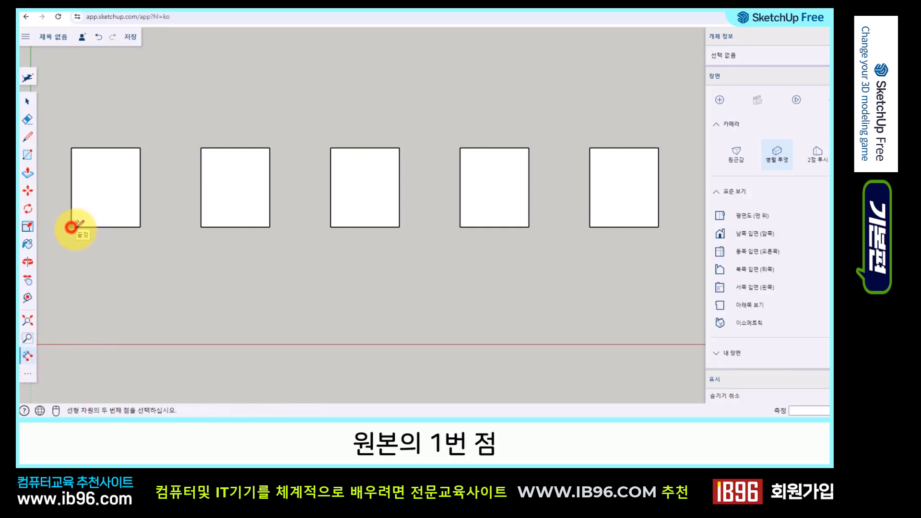
click(590, 225)
click(596, 285)
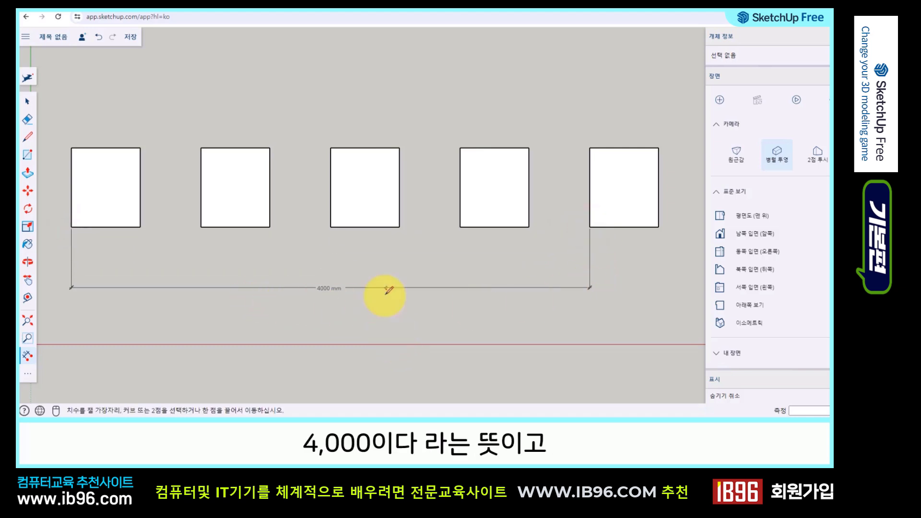
Dimension the four gaps between neighbouring rectangles, aligning the dimensions in a row above them.
click(140, 147)
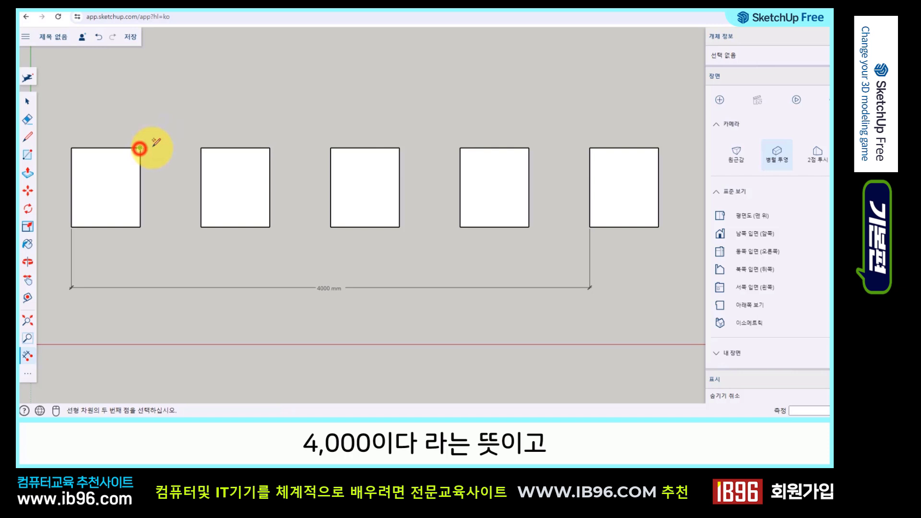
click(201, 148)
click(198, 111)
click(270, 147)
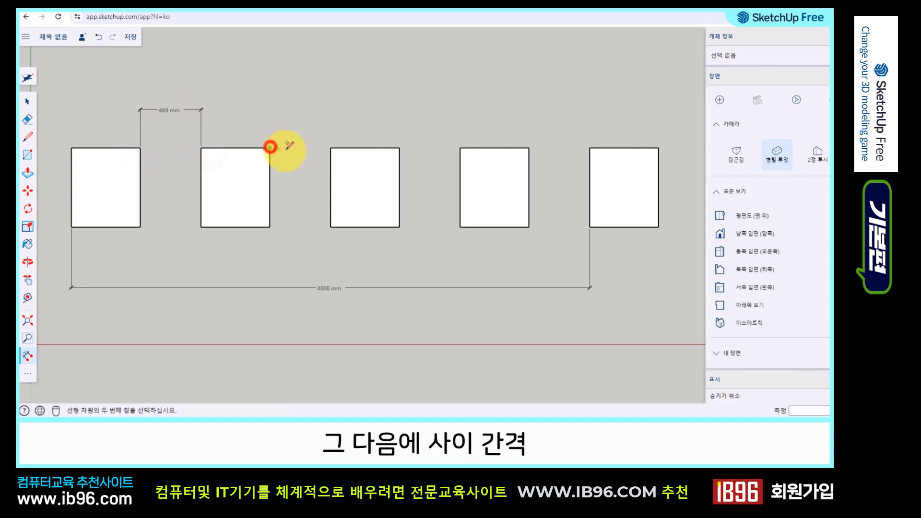
click(330, 148)
click(328, 111)
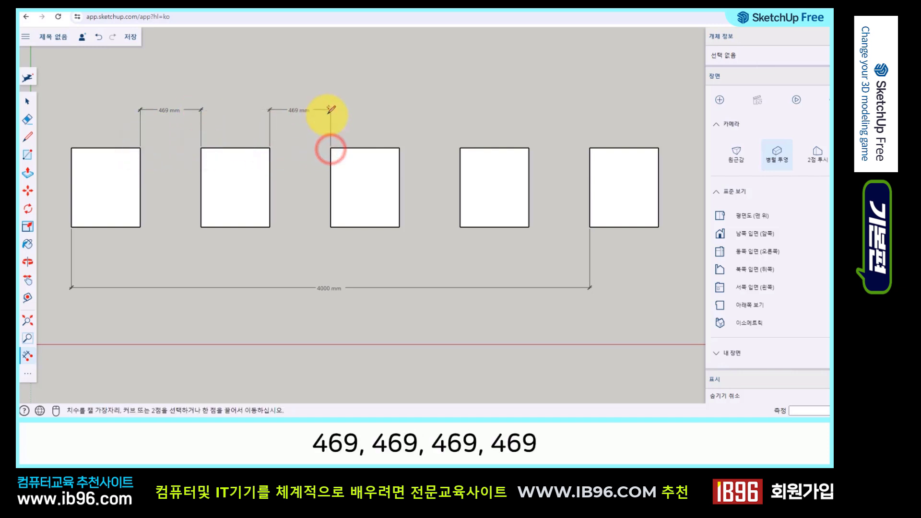
click(399, 147)
click(461, 148)
click(454, 110)
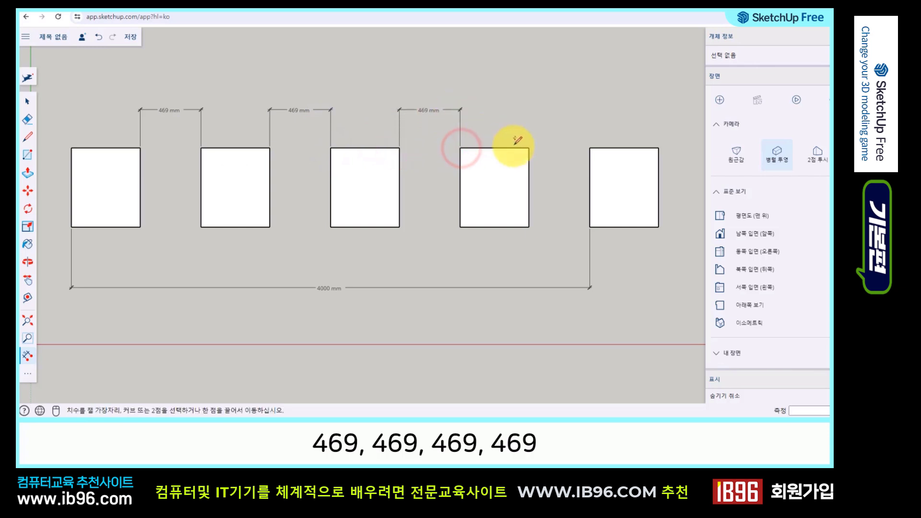
click(529, 148)
click(589, 147)
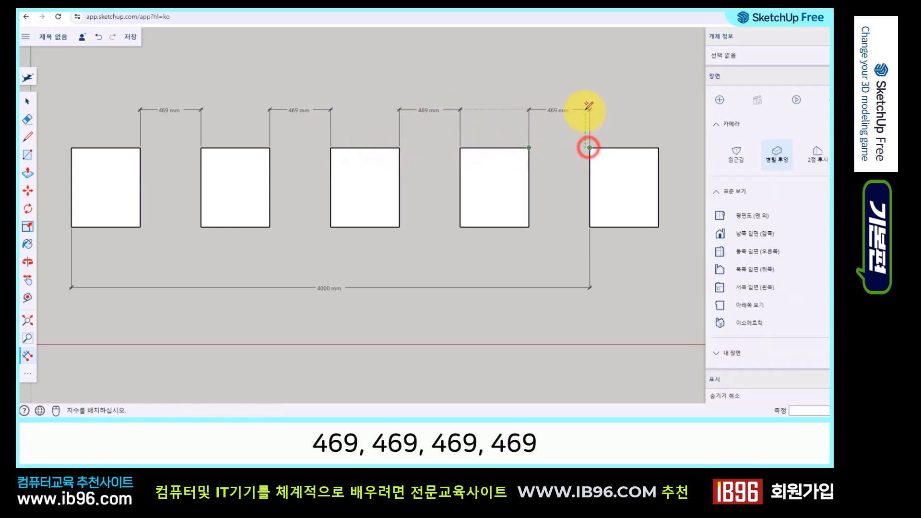
click(588, 109)
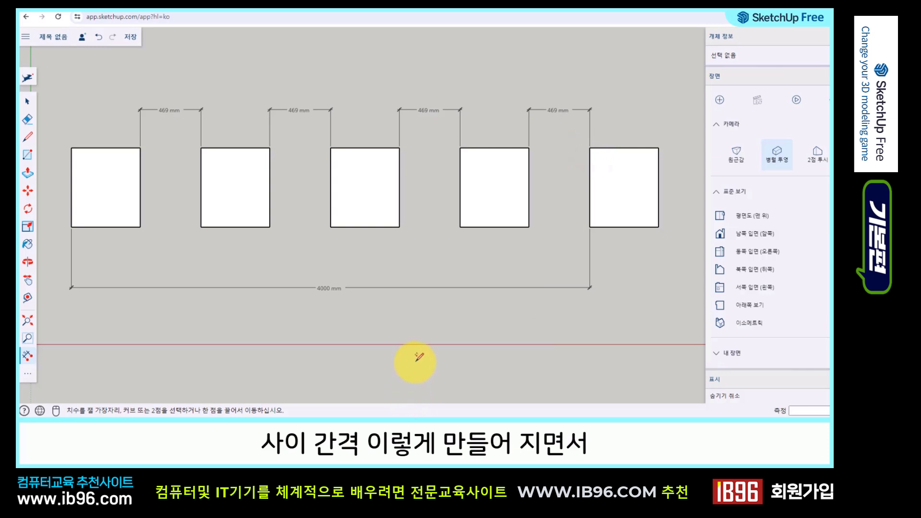
Check the original and its copies by selecting the first face, the last face and all five rectangles together.
key(space)
click(111, 195)
click(650, 200)
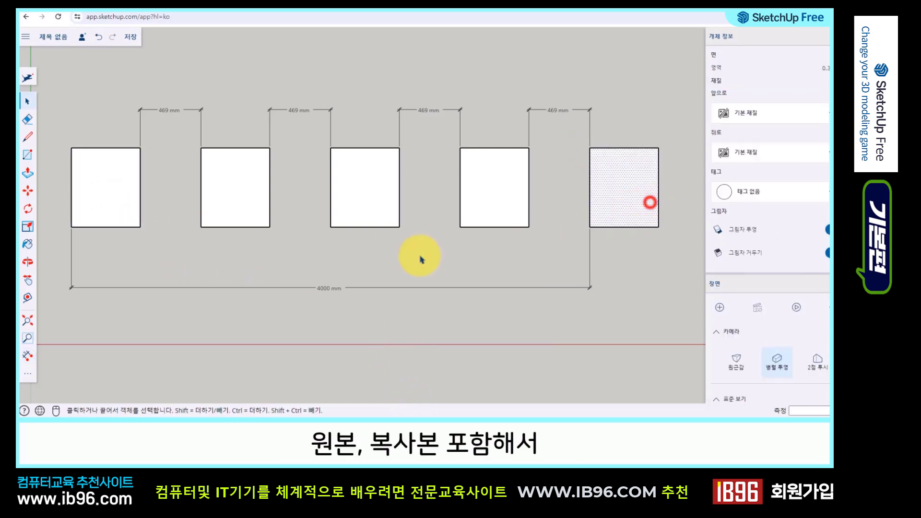
drag(58, 127, 655, 268)
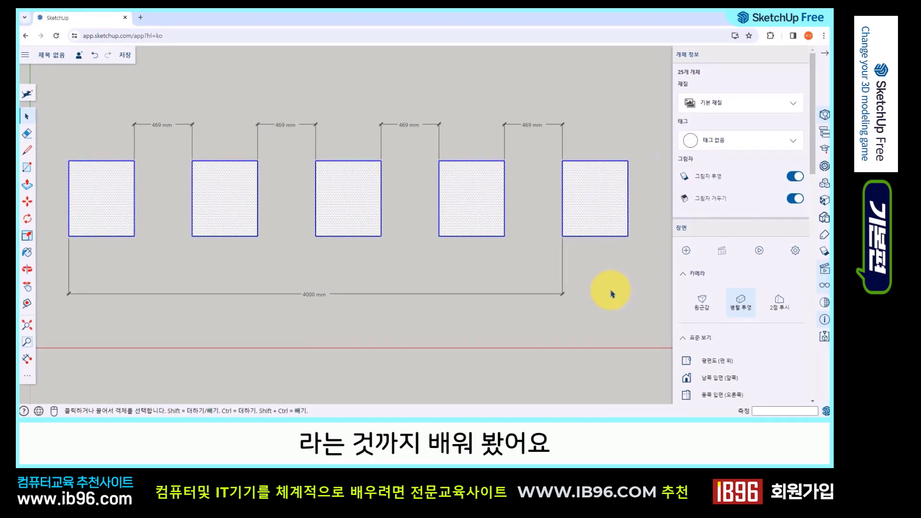
click(610, 300)
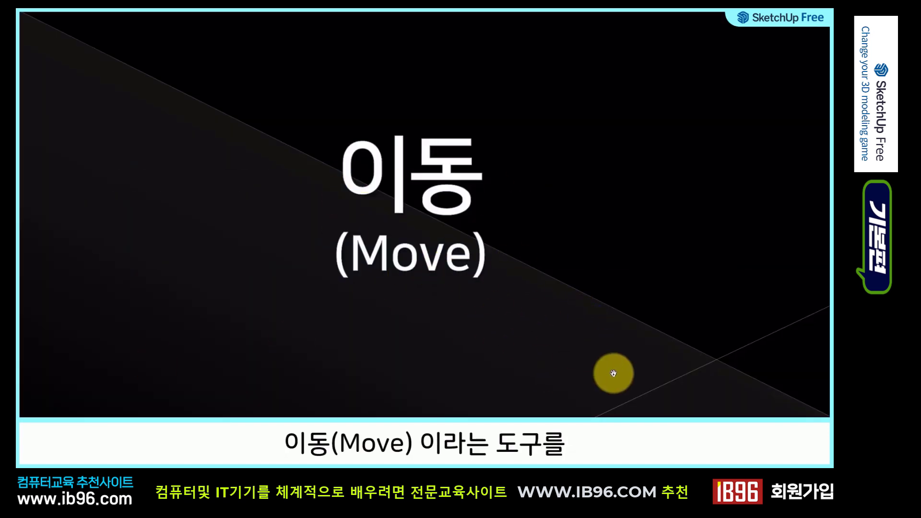
click(623, 364)
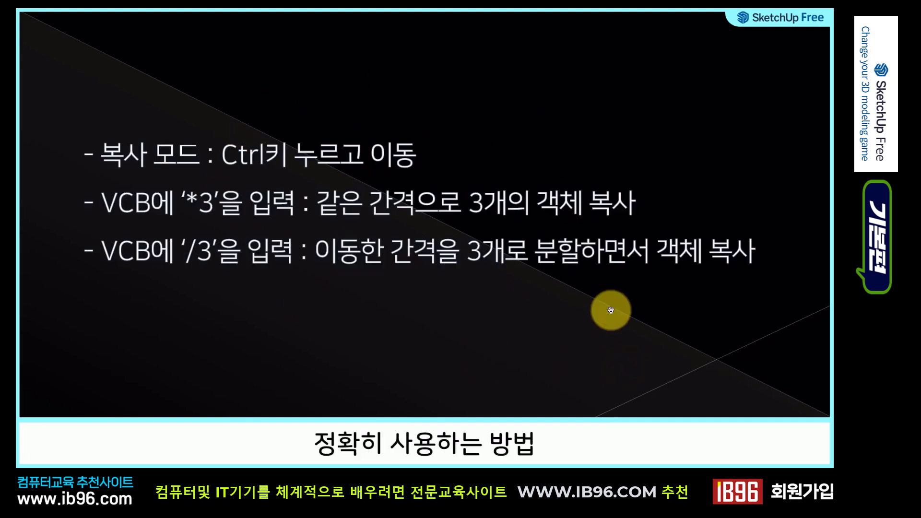